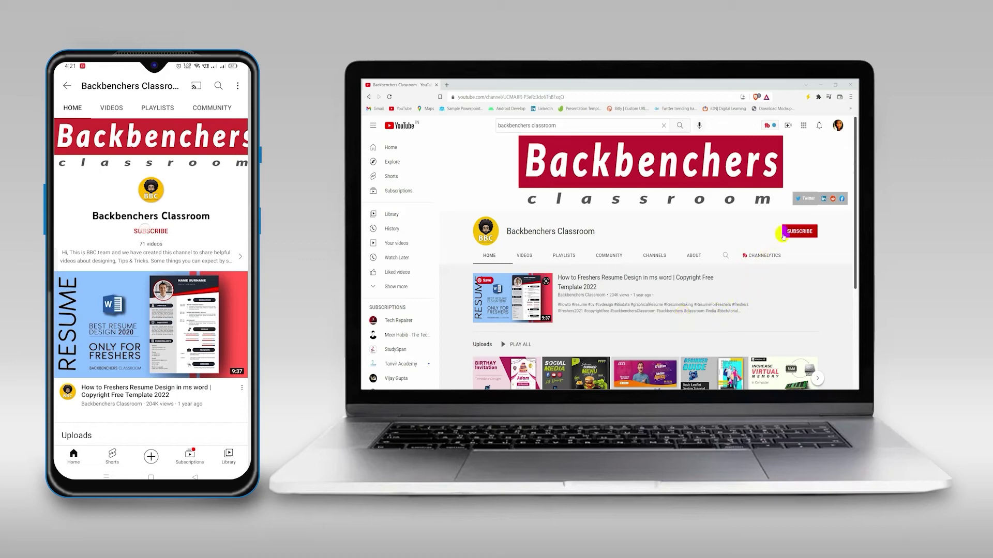
Review the prepared asset images in the content 0 folder, then start a new Photoshop document
left_click(791, 233)
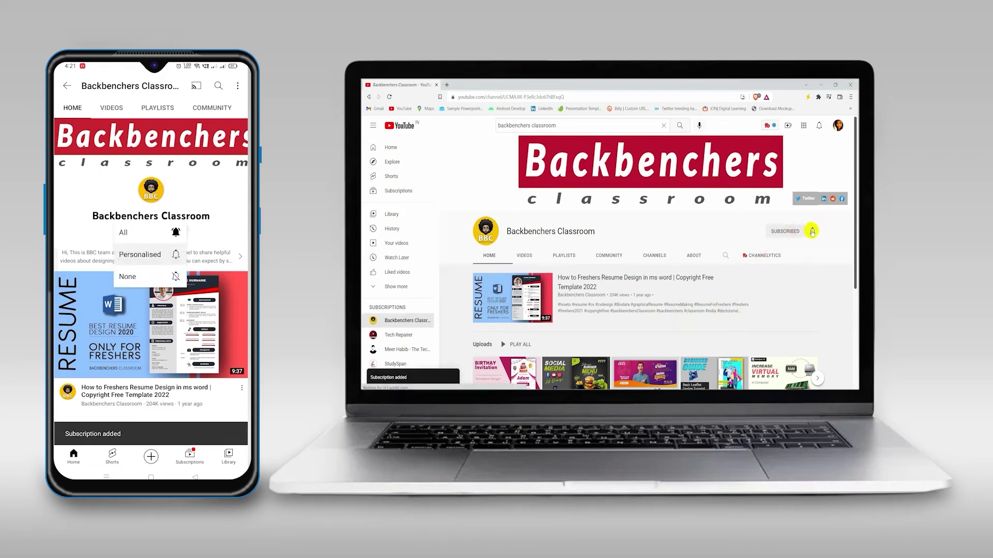
left_click(811, 231)
left_click(784, 250)
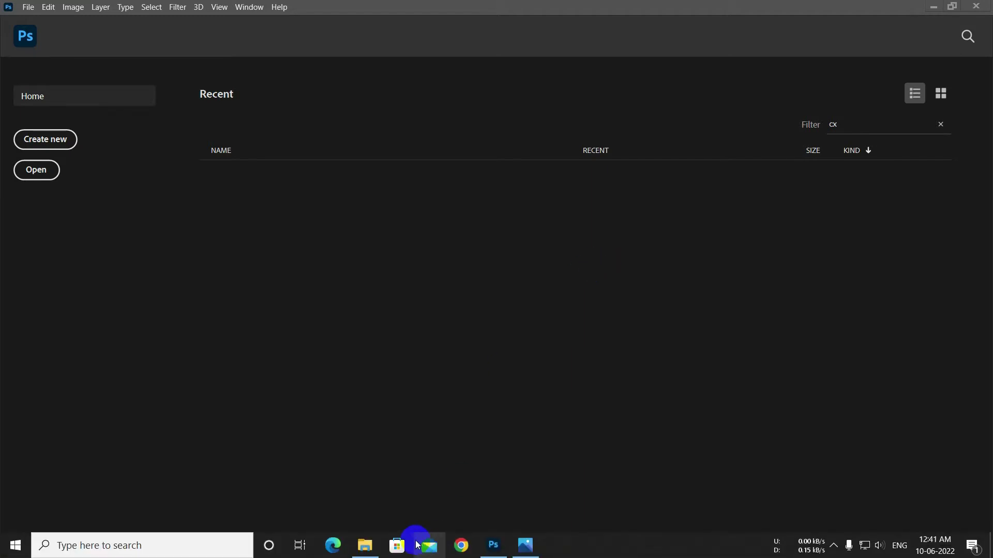
left_click(364, 540)
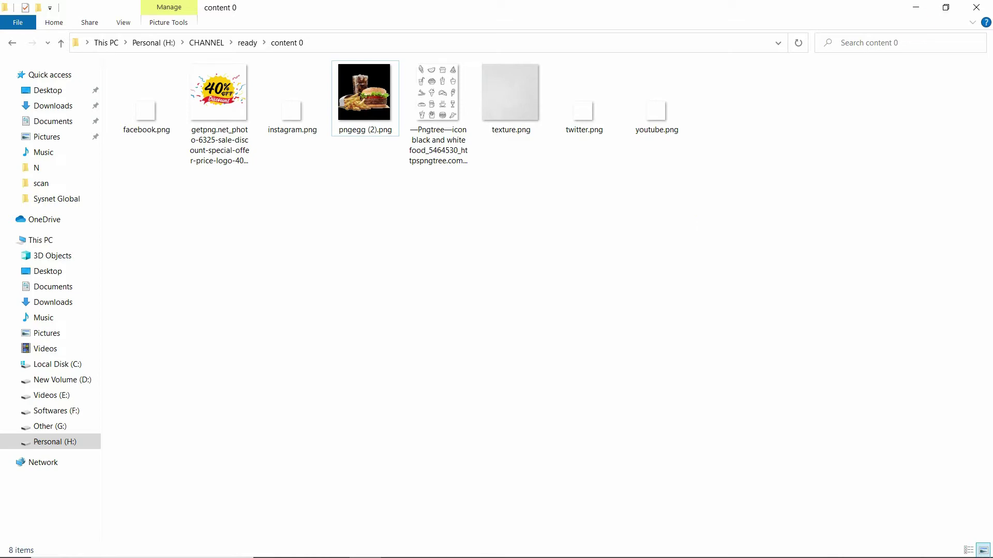
left_click(916, 7)
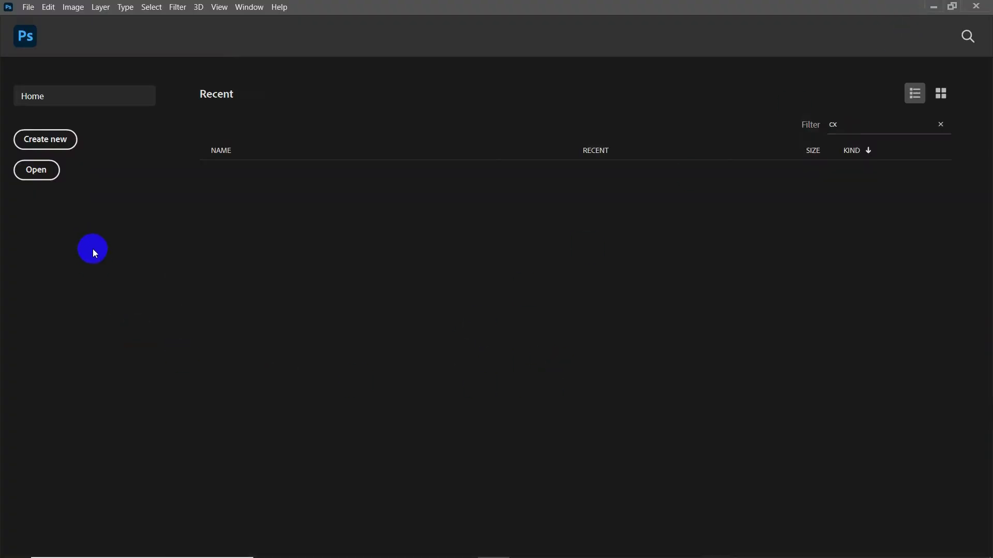
left_click(48, 146)
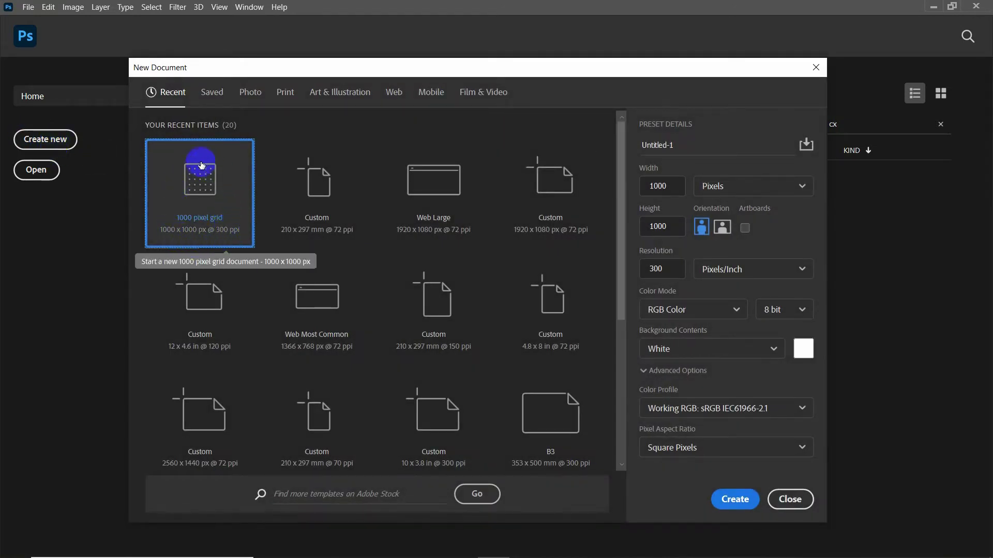
Create a 1000 × 1000 px document at 300 ppi from the 1000 pixel grid preset
left_click_drag(675, 185, 642, 185)
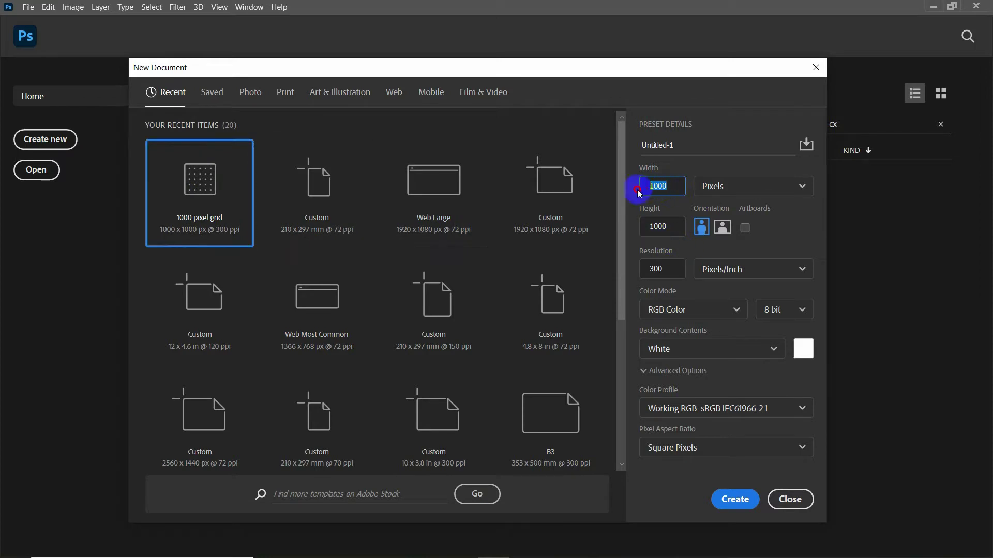
left_click_drag(673, 226, 643, 226)
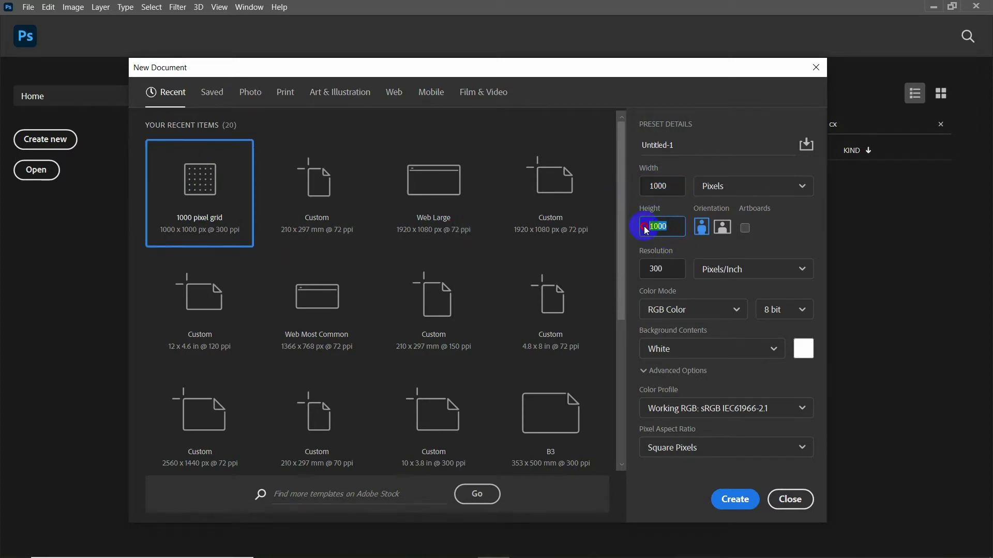
left_click(674, 271)
left_click_drag(674, 271, 637, 274)
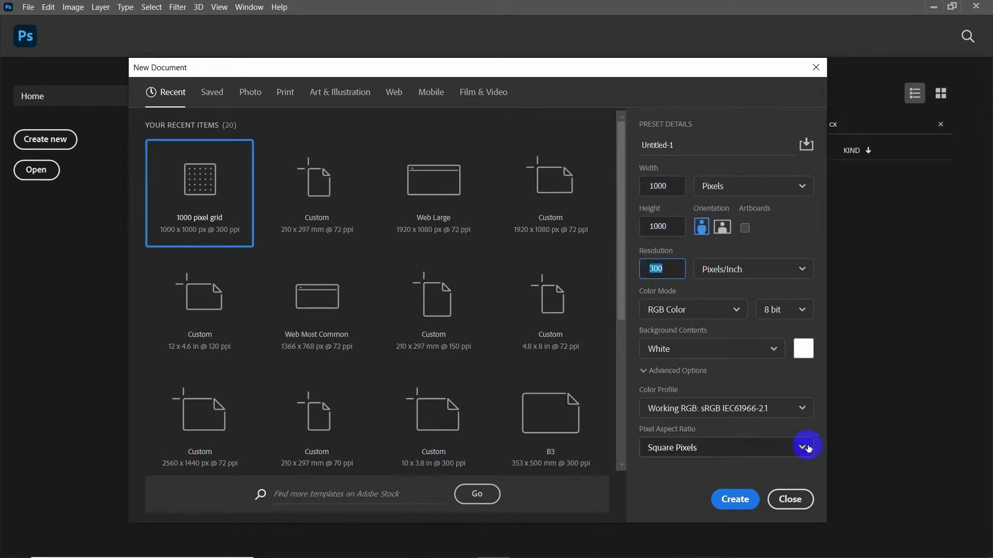
left_click(730, 500)
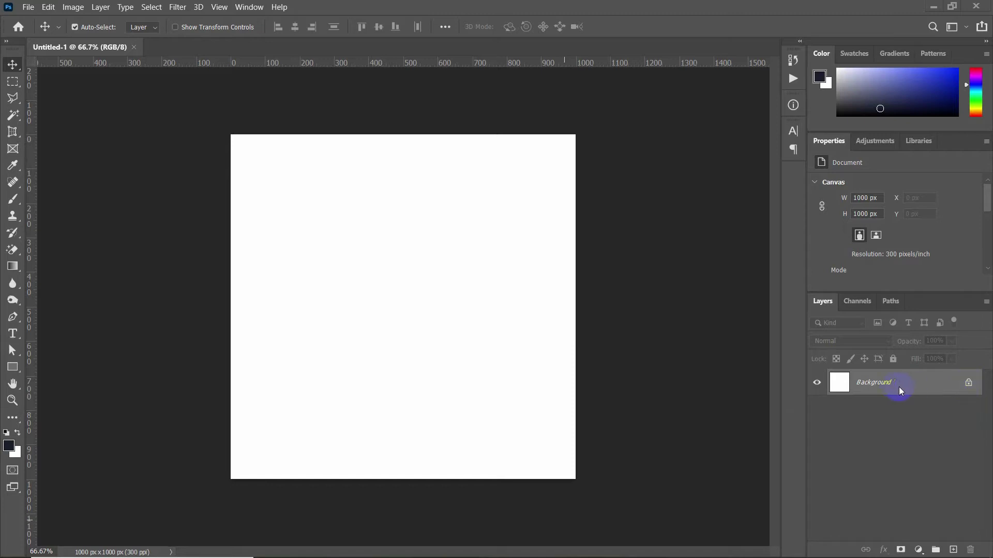
Unlock the Background into Layer 0 and show the fill/adjustment layer list
left_click(968, 384)
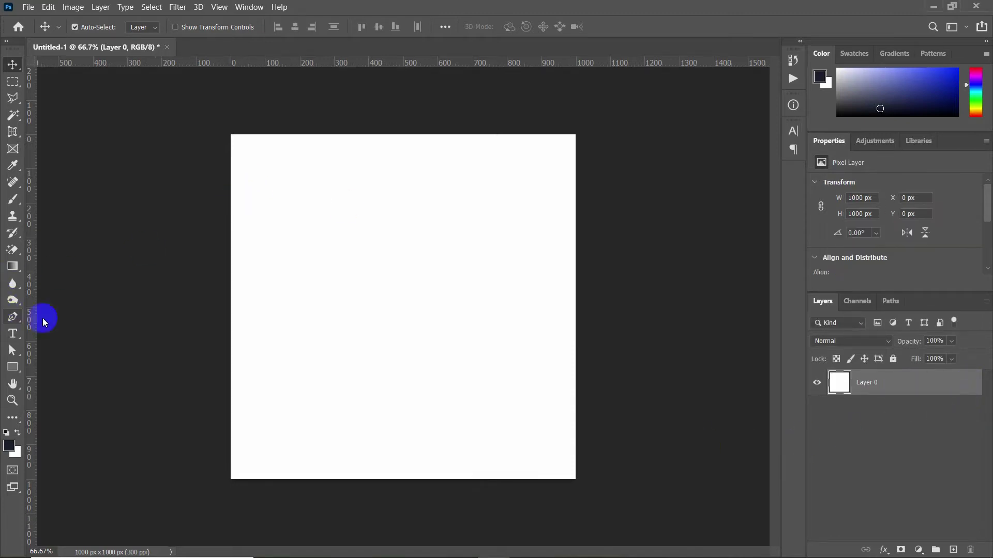
left_click(919, 550)
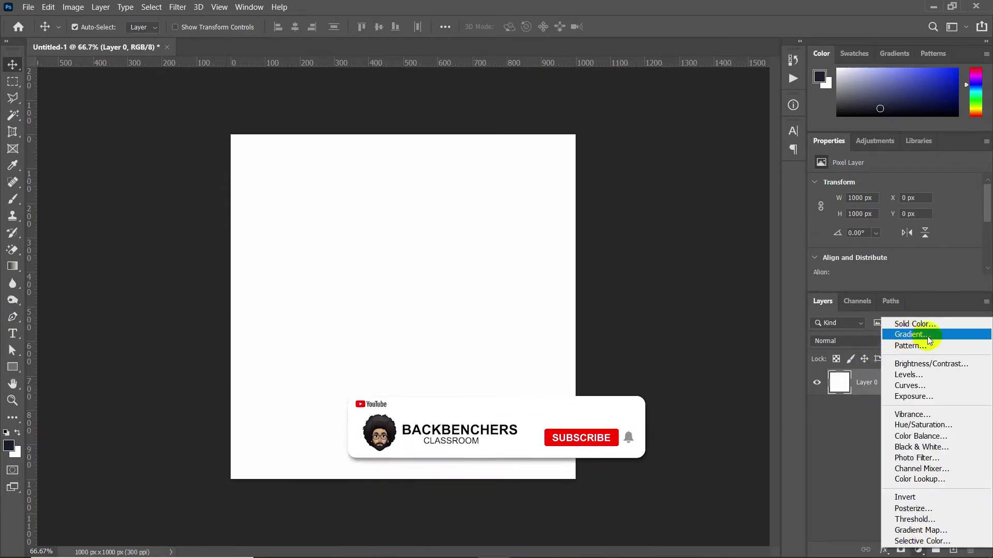
Add a gradient fill layer with its left colour stop set to near-black 08090d
left_click(908, 335)
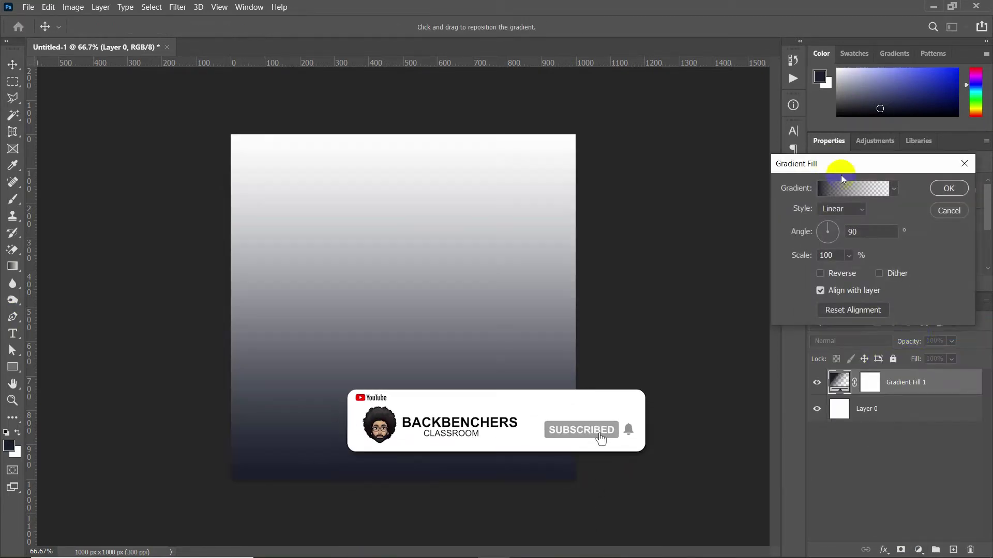
left_click(853, 189)
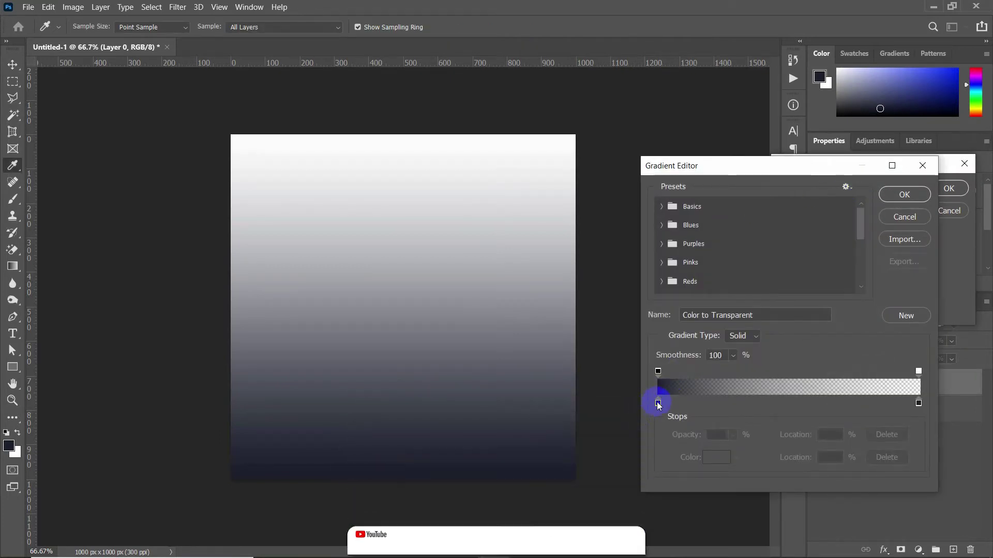
double_click(657, 403)
left_click_drag(831, 311, 817, 419)
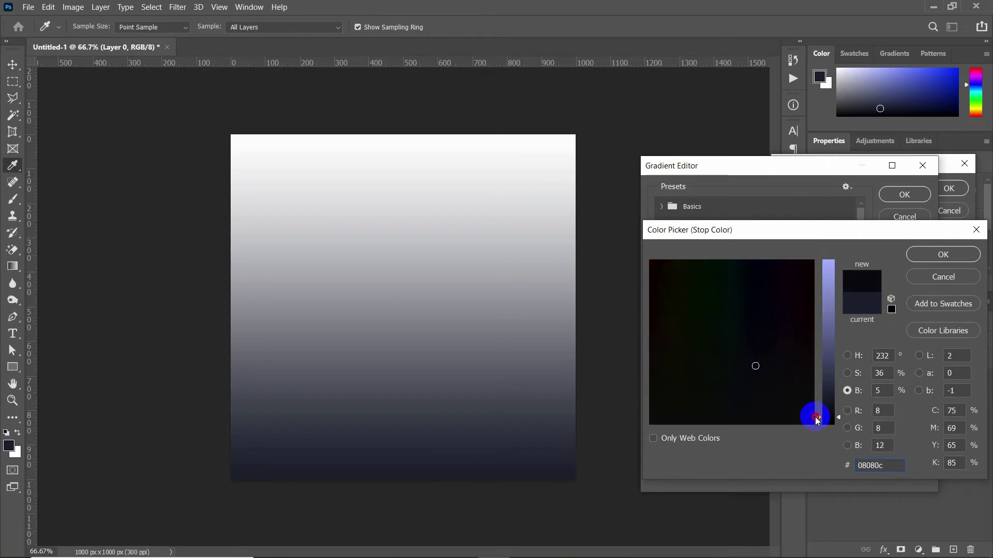
left_click(942, 254)
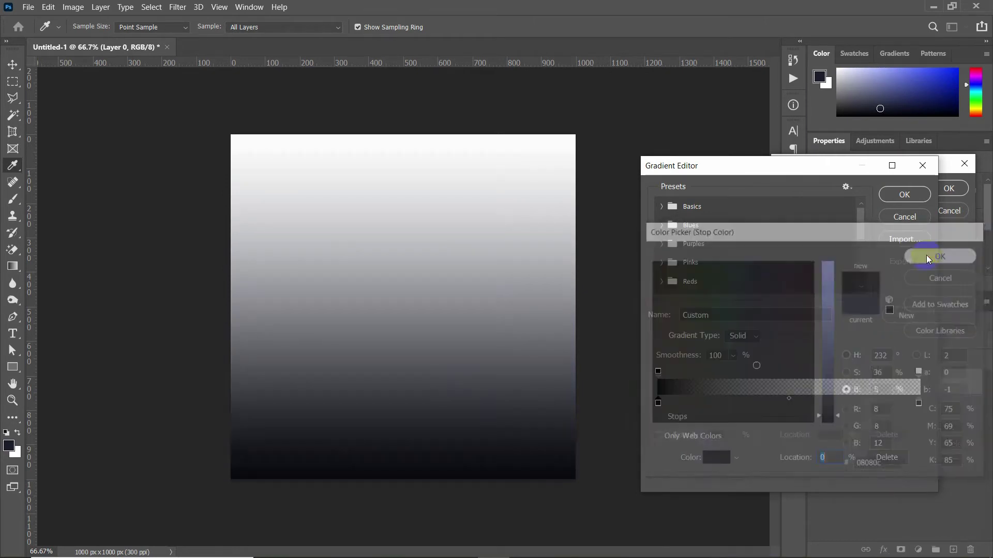
Darken the gradient's right colour stop and make its opacity 100%
left_click(917, 404)
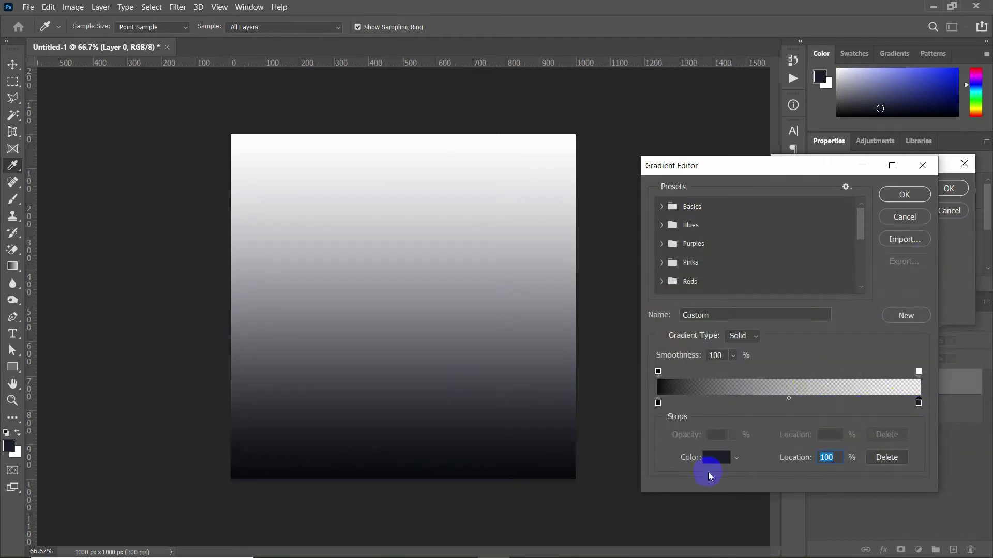
left_click(716, 457)
mouse_move(832, 396)
left_mouse_down()
mouse_move(826, 424)
mouse_move(583, 455)
left_mouse_up()
left_click(943, 256)
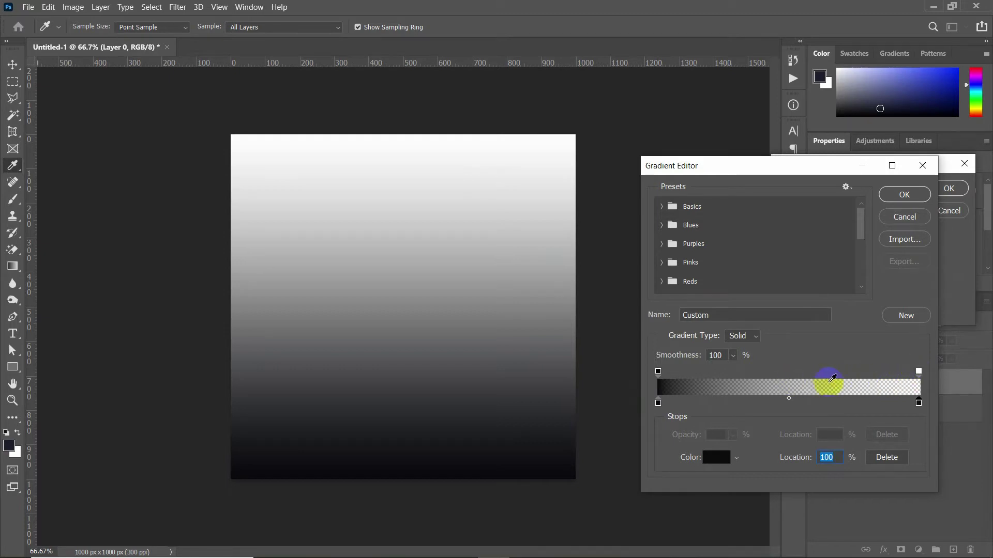
left_click(919, 372)
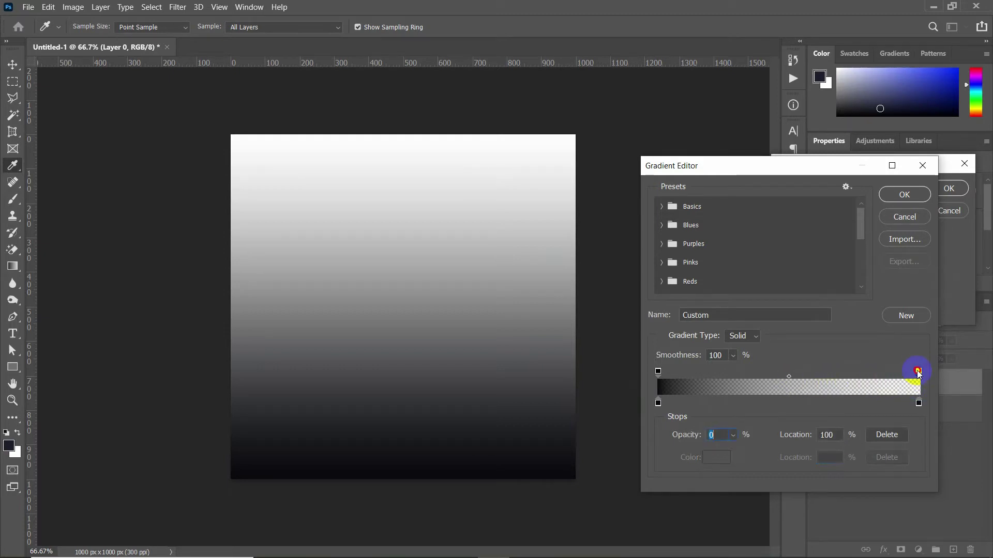
left_click(734, 436)
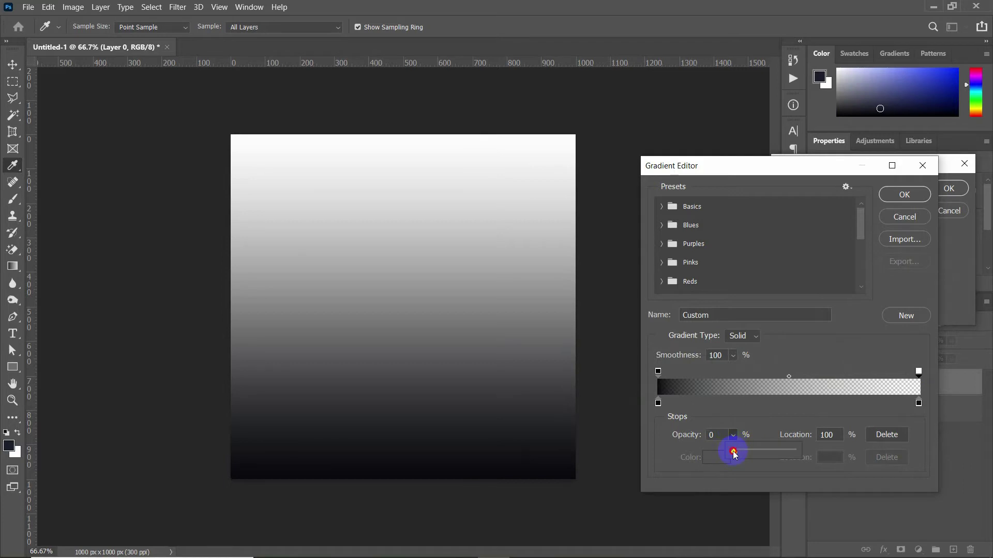
left_click_drag(734, 453, 799, 452)
Set the right colour stop to dark grey 151515 and accept the gradient
left_click(658, 402)
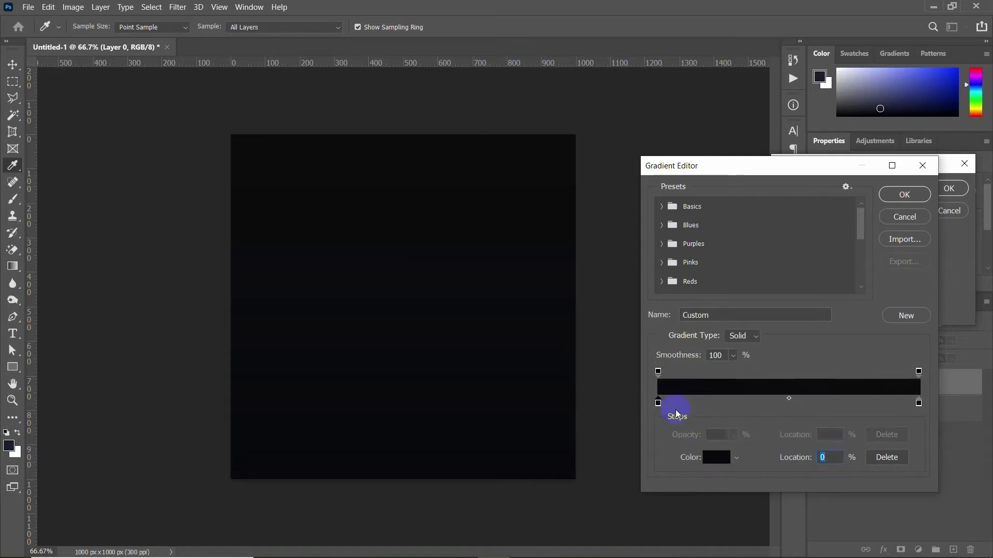
left_click(918, 403)
left_click(716, 457)
left_click_drag(828, 399, 828, 409)
left_click(951, 253)
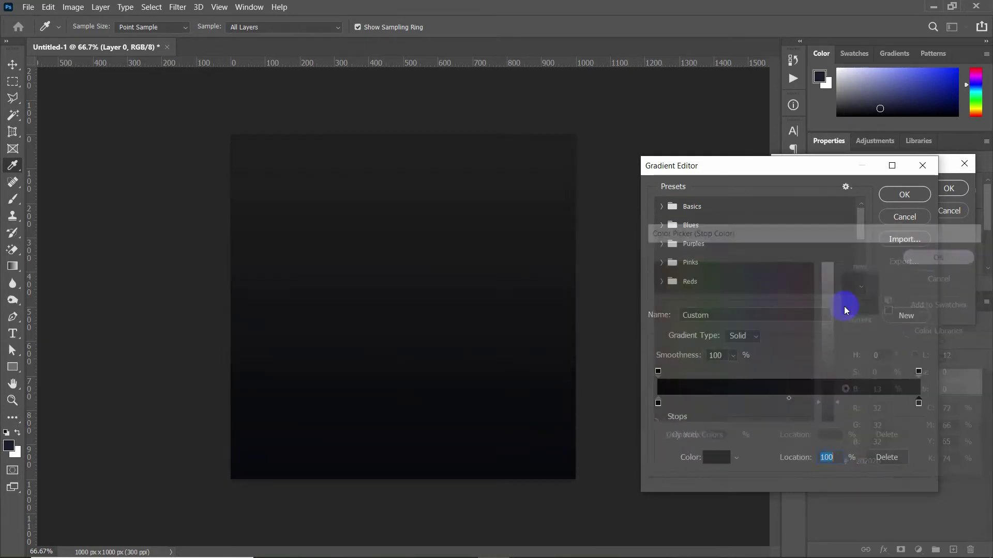
left_click(894, 196)
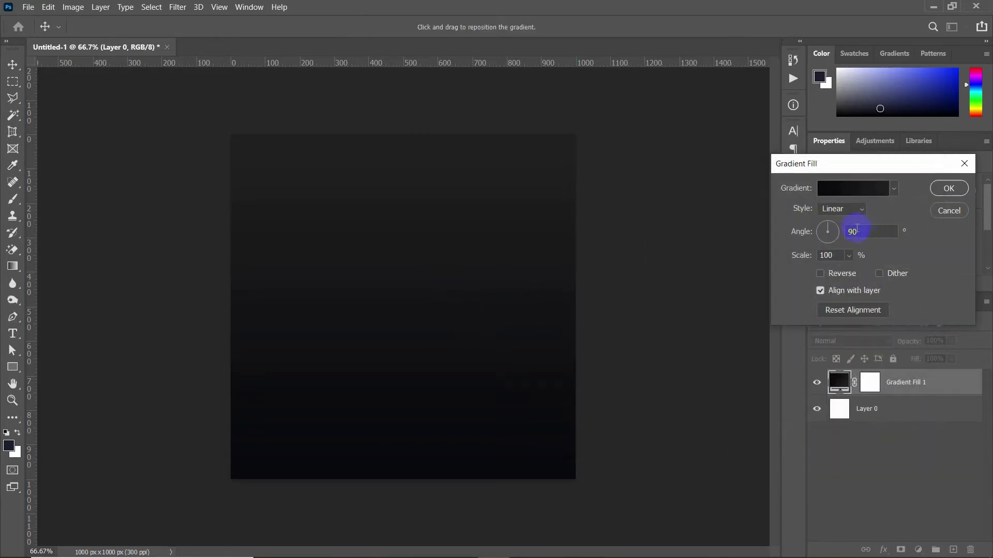
Make the gradient fill Radial and Reversed at about 124% scale, recentring the glow
left_click(818, 212)
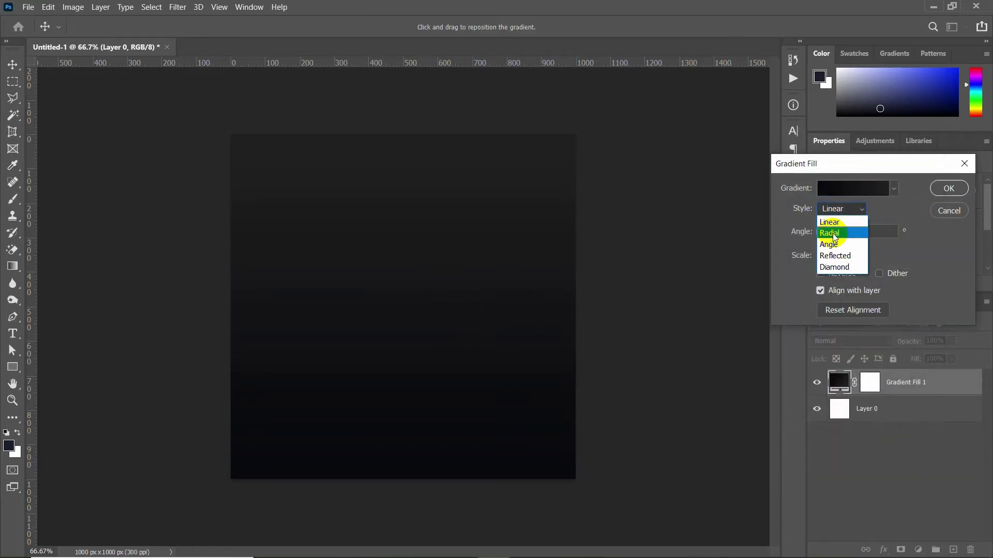
left_click(833, 227)
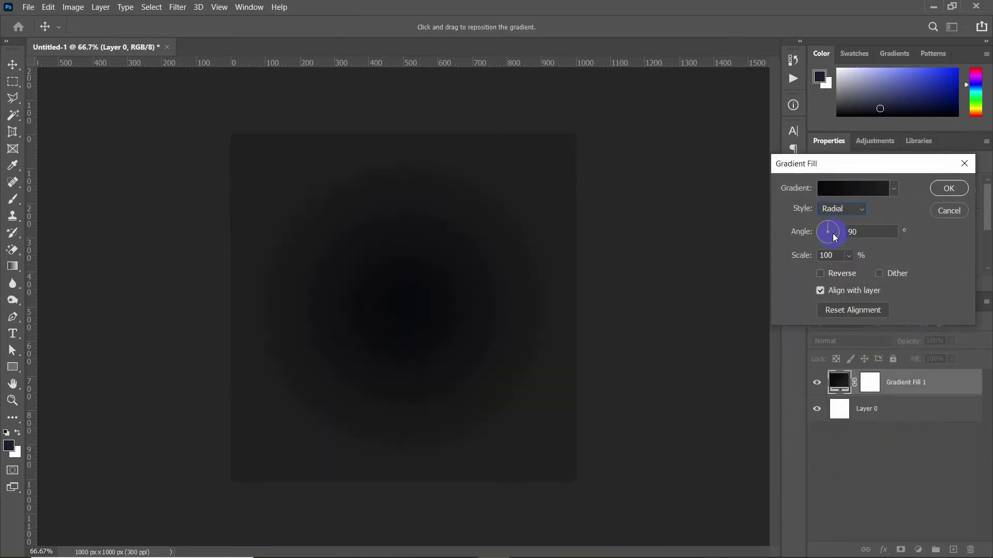
left_click(836, 279)
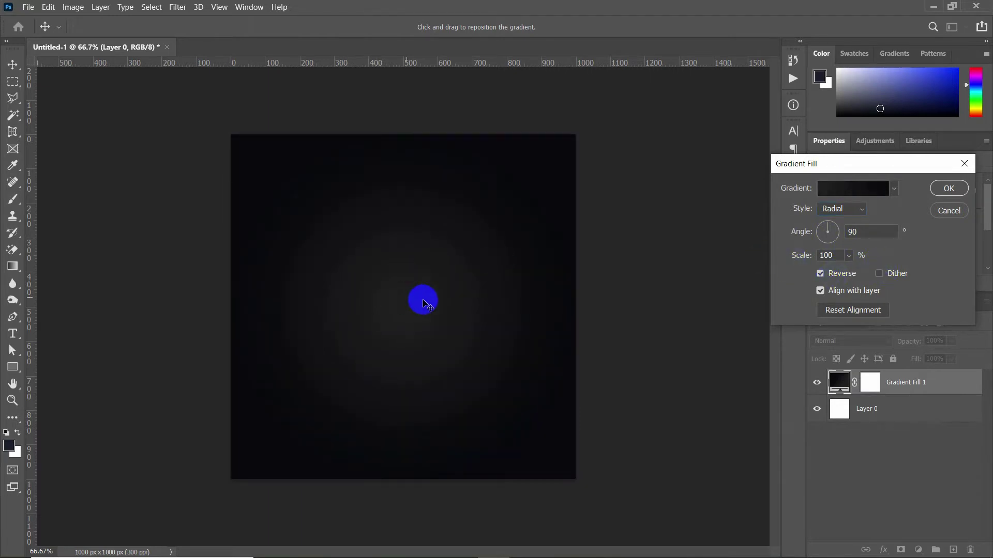
left_click_drag(798, 258, 814, 258)
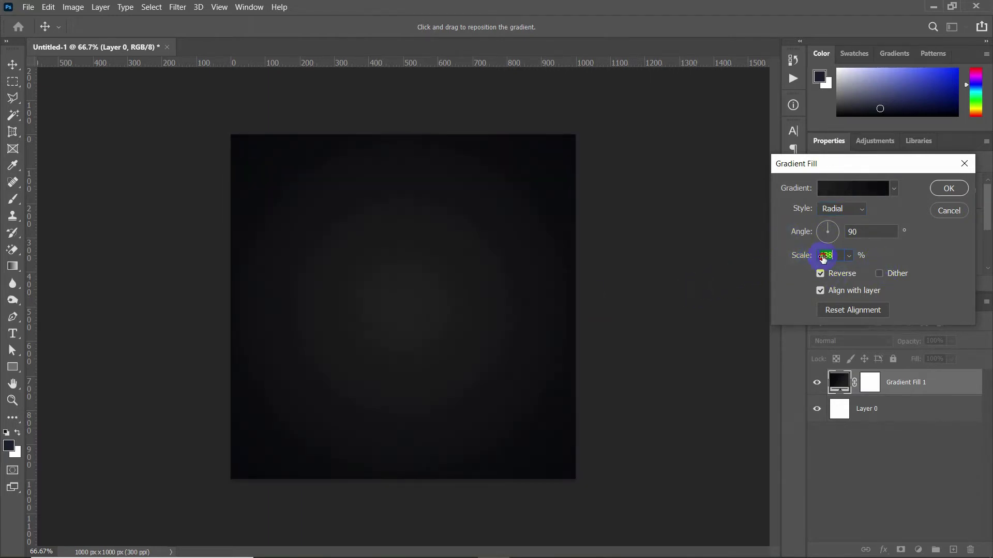
left_click_drag(455, 282, 419, 297)
left_click(938, 193)
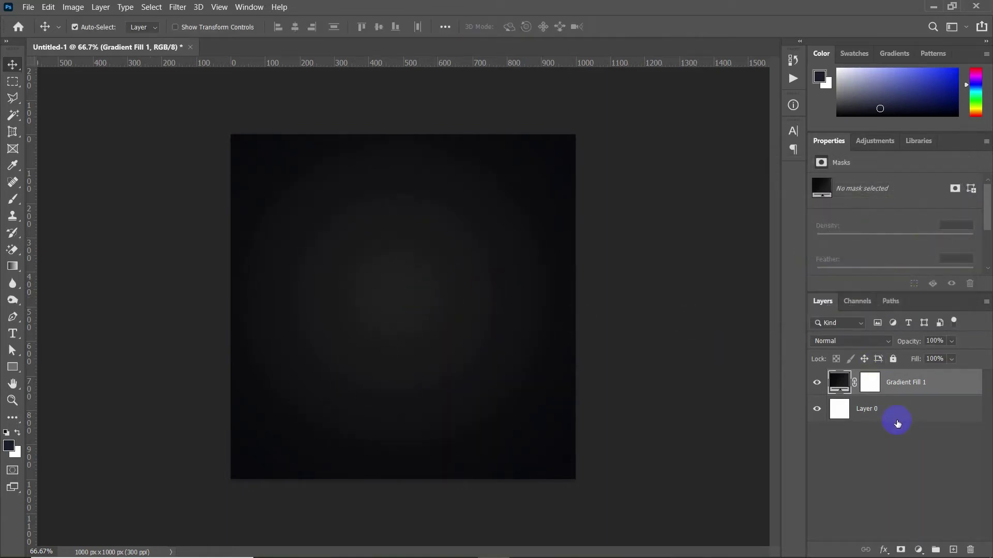
Draw a tall narrow rectangle and rotate it about -45° into a diagonal band
left_click(953, 550)
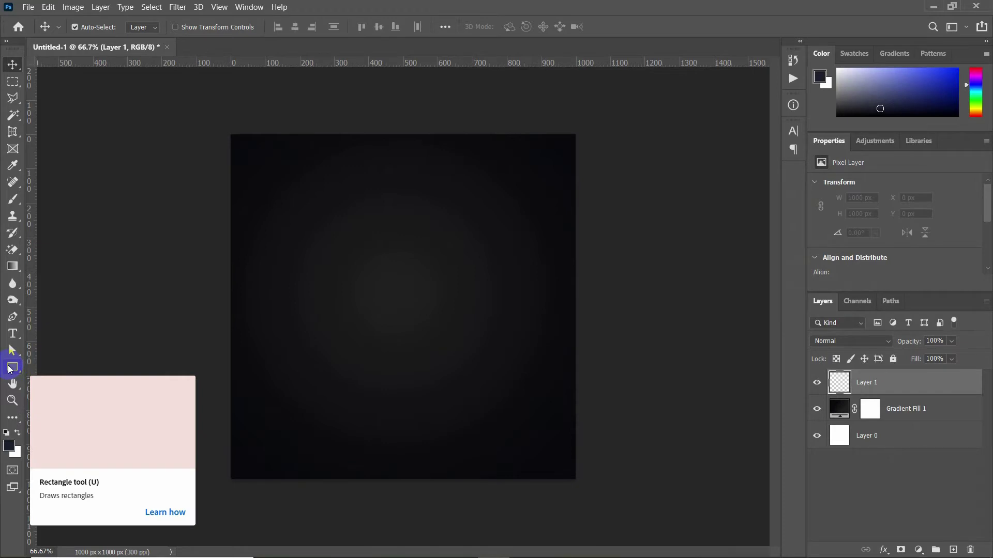
left_click(9, 368)
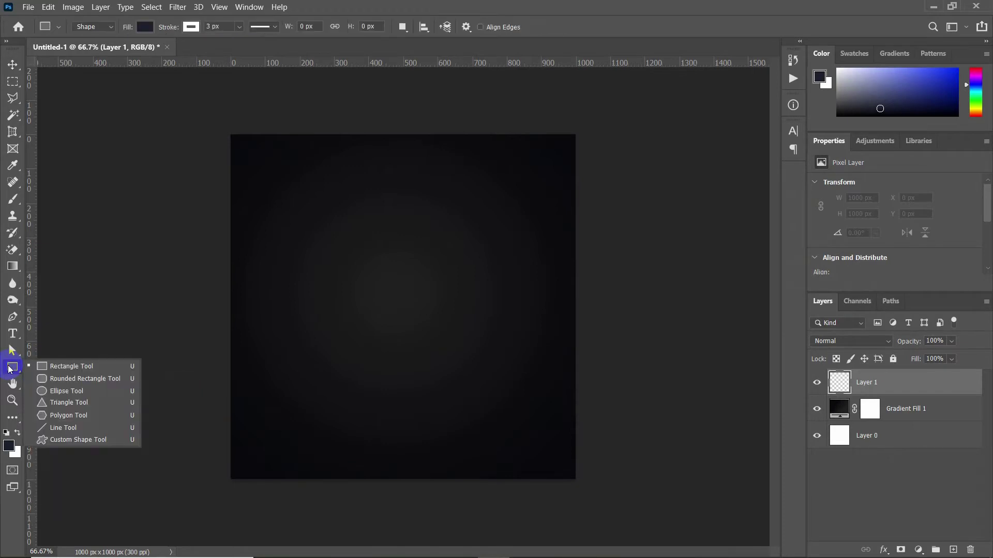
left_click(65, 367)
key("ctrl+minus")
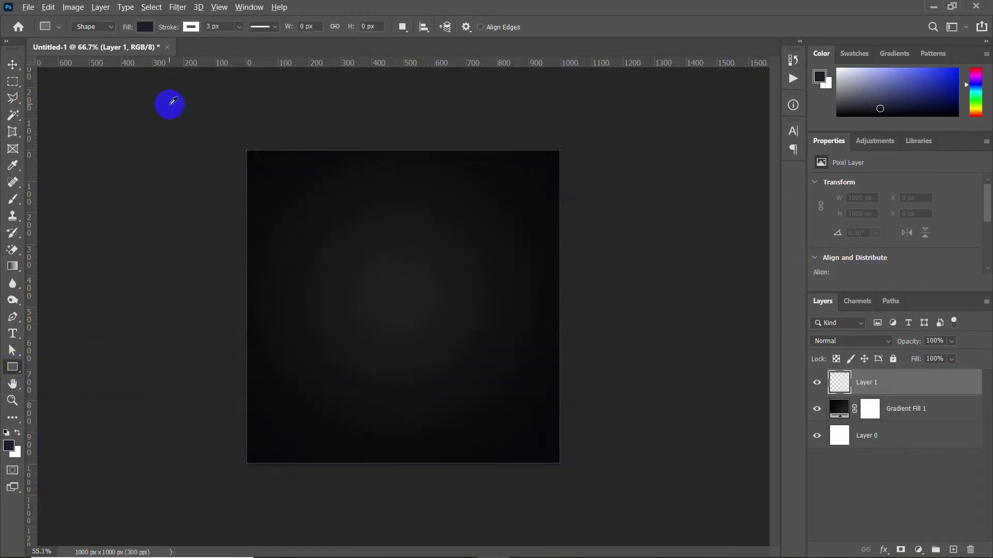
key("ctrl+minus")
left_click_drag(228, 104, 297, 508)
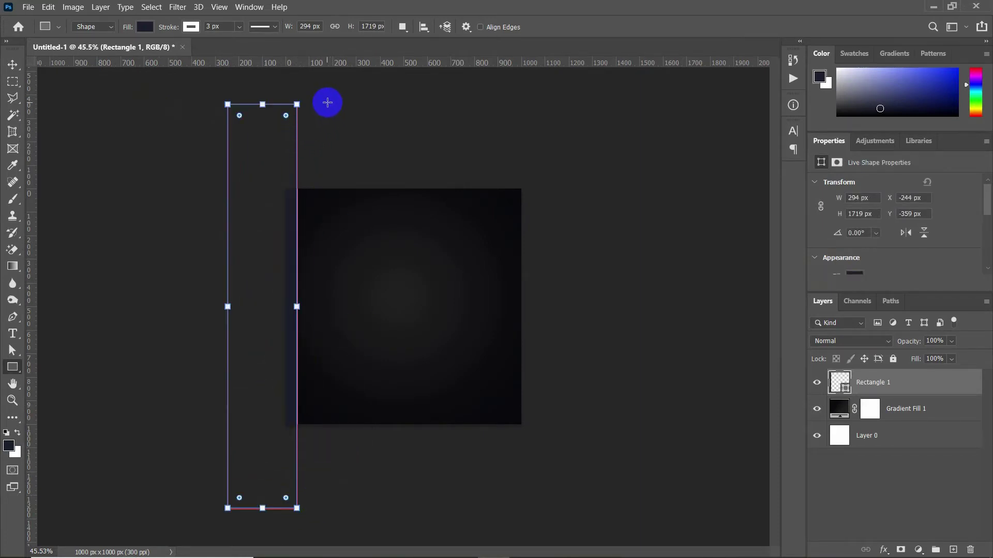
left_click_drag(308, 98, 184, 182)
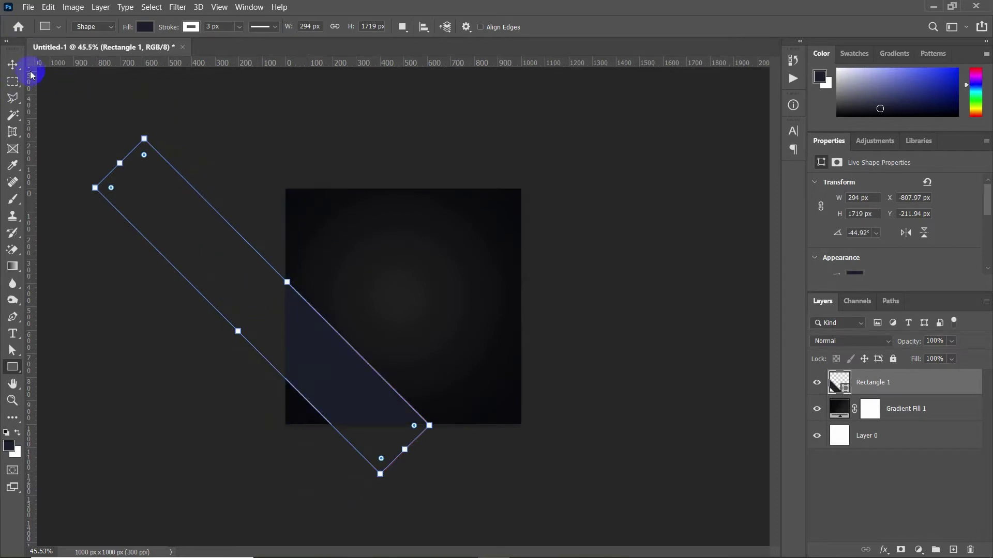
left_click(13, 64)
Reposition the stripe at -46.26°, X -319.19, Y -99.22 px, then select only Rectangle 1
left_click_drag(231, 253, 343, 269)
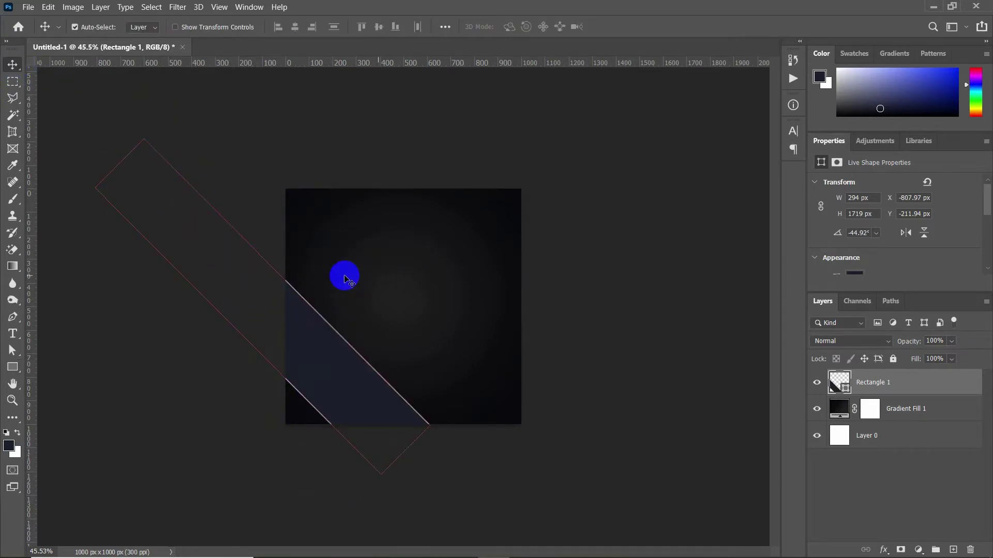
key("ctrl+t")
left_click_drag(314, 339, 435, 363)
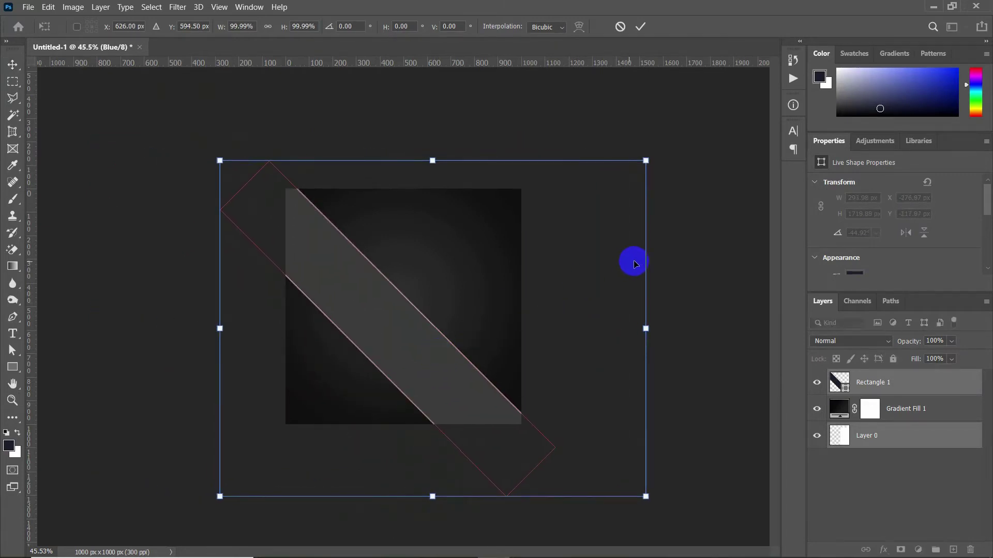
left_click_drag(660, 237, 655, 234)
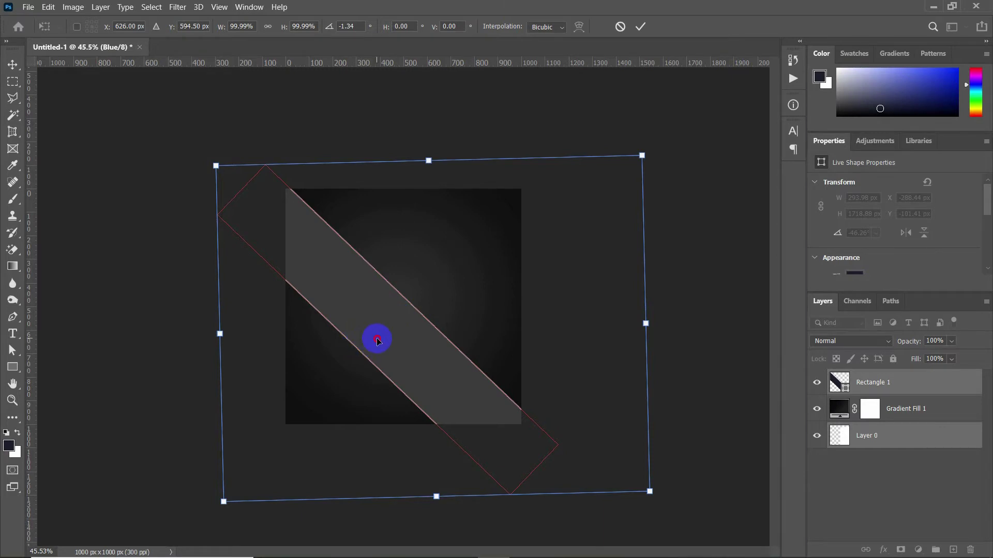
left_click_drag(377, 340, 371, 339)
left_click(12, 367)
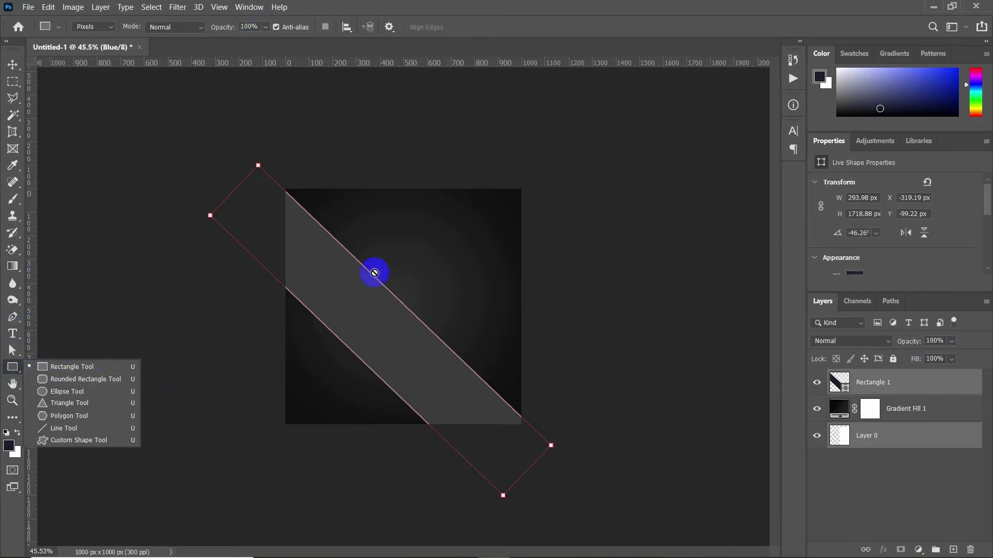
left_click(44, 365)
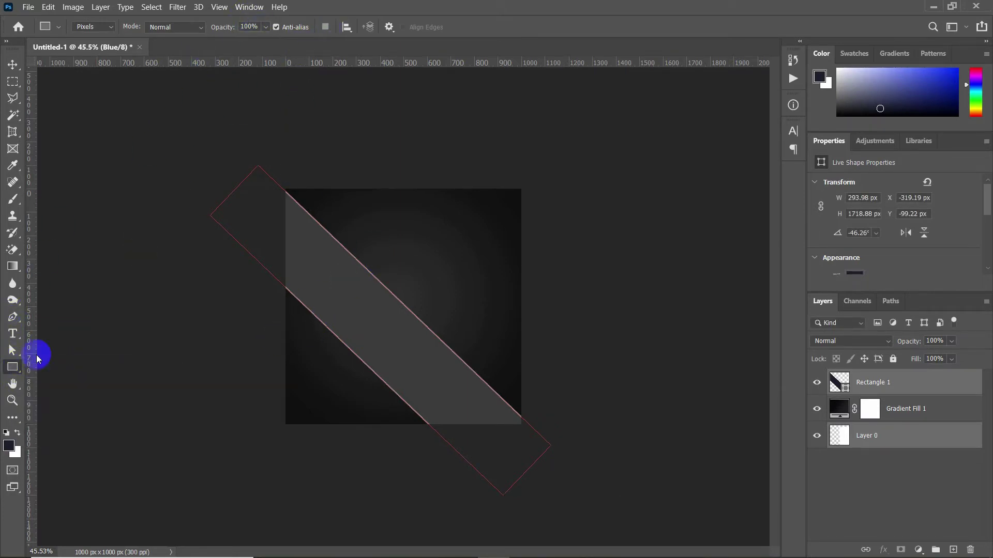
left_click(892, 386)
Change the stripe's fill to a gradient running from light grey to near white
left_click(136, 391)
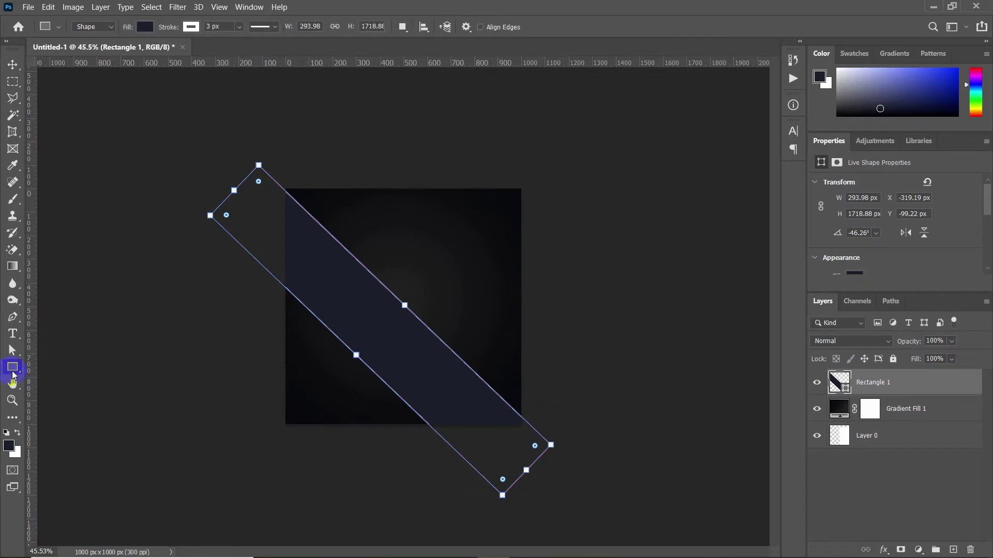
left_click(150, 28)
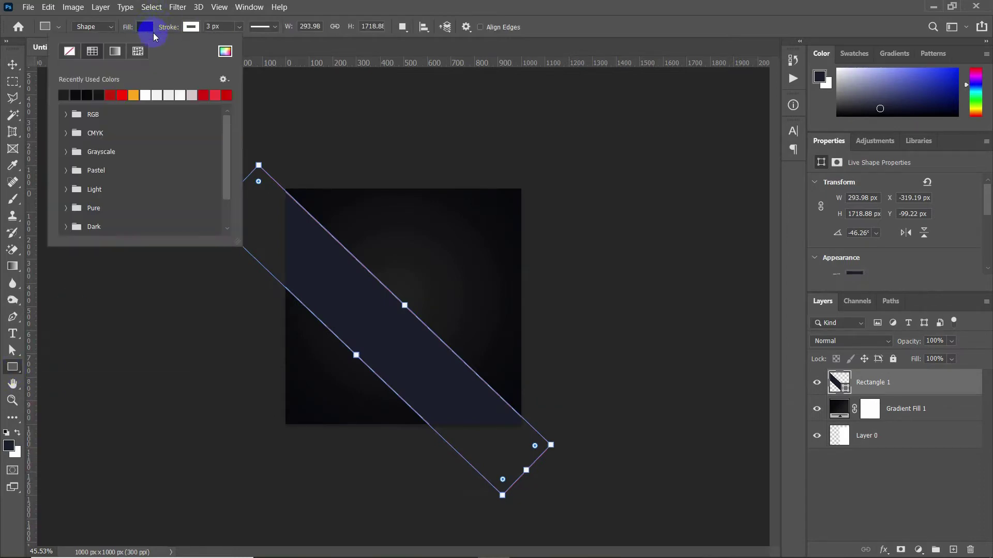
left_click(225, 51)
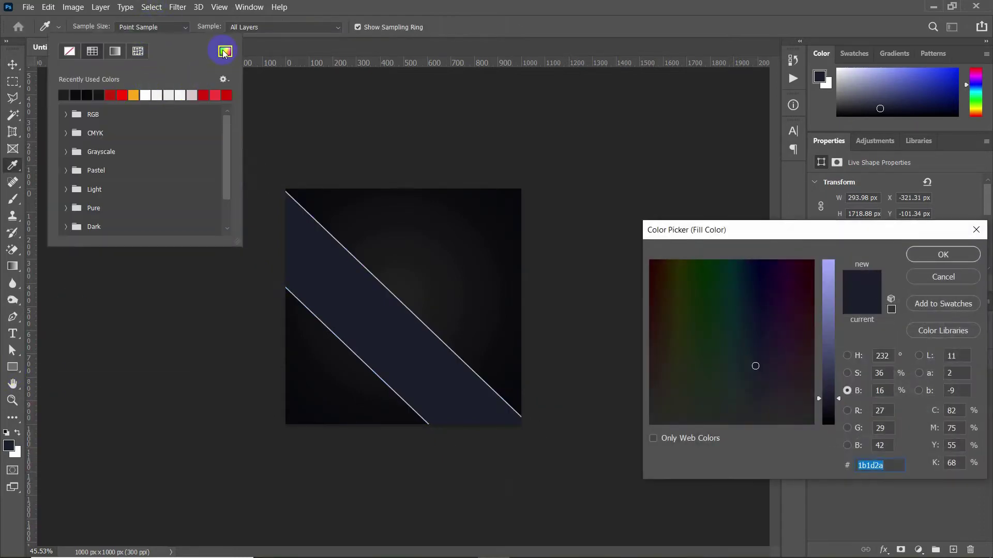
left_click(927, 279)
left_click(115, 51)
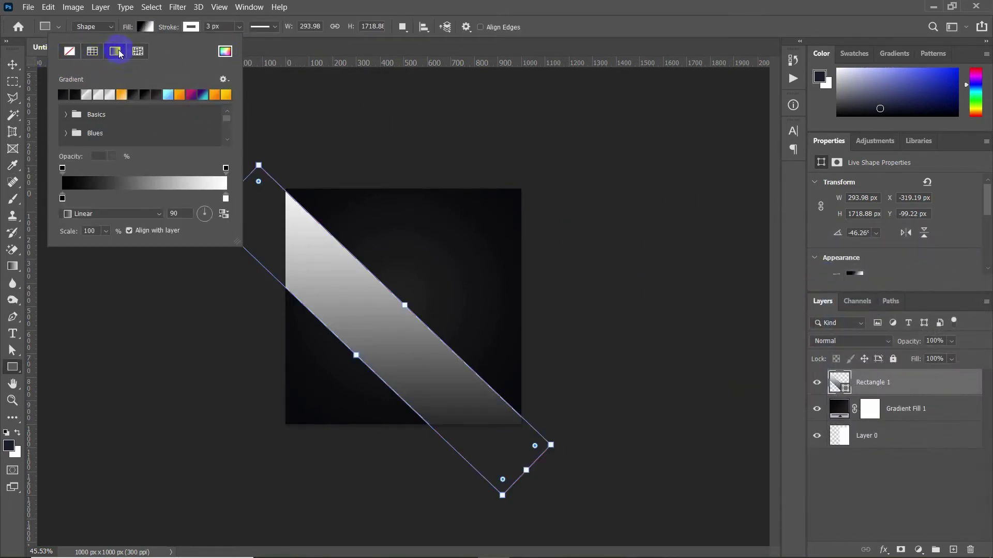
left_click(79, 199)
double_click(63, 198)
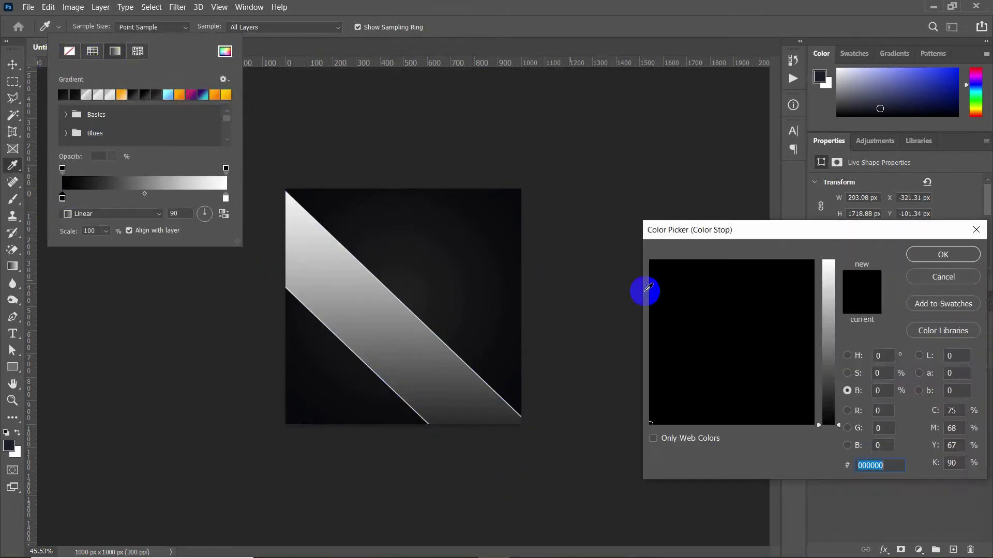
left_click(829, 275)
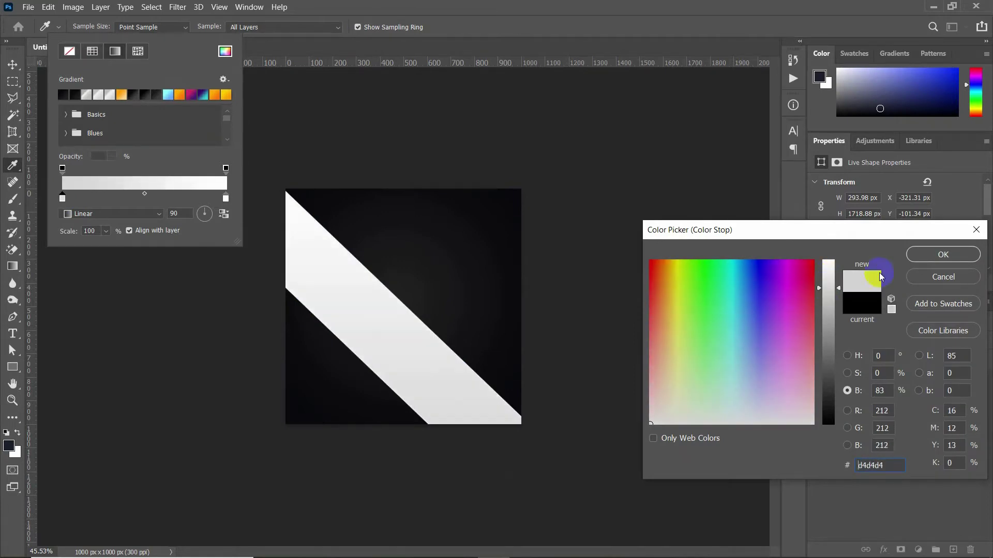
left_click(943, 254)
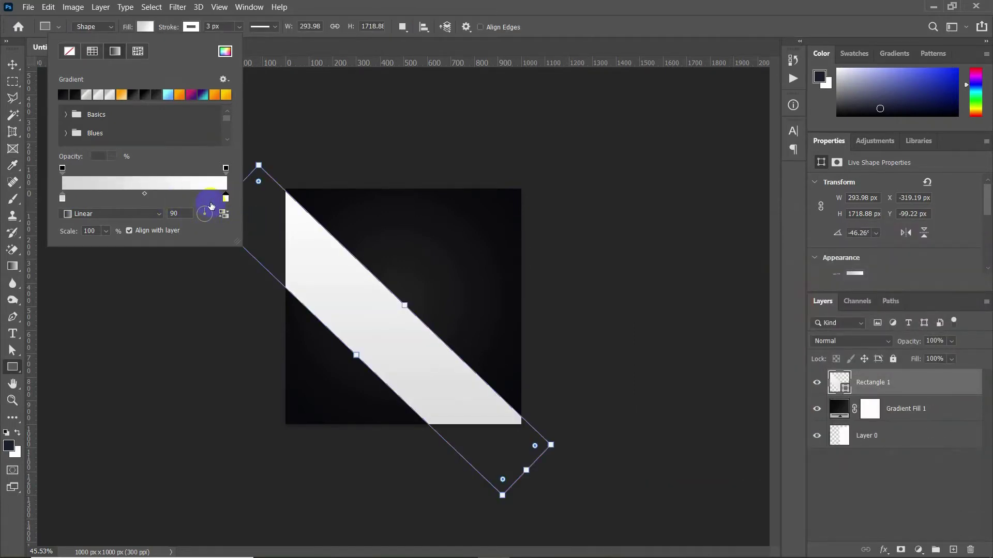
double_click(223, 198)
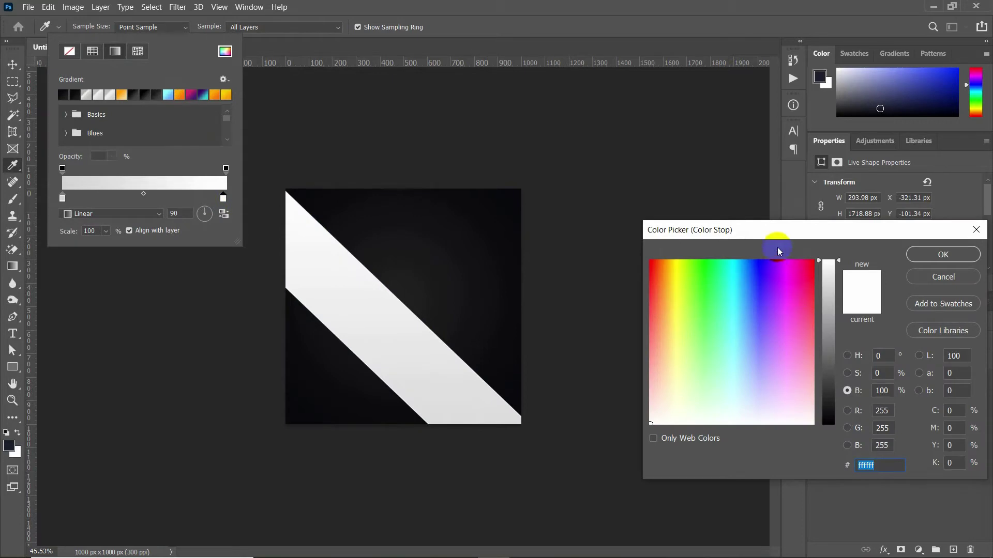
left_click(828, 273)
left_click(943, 254)
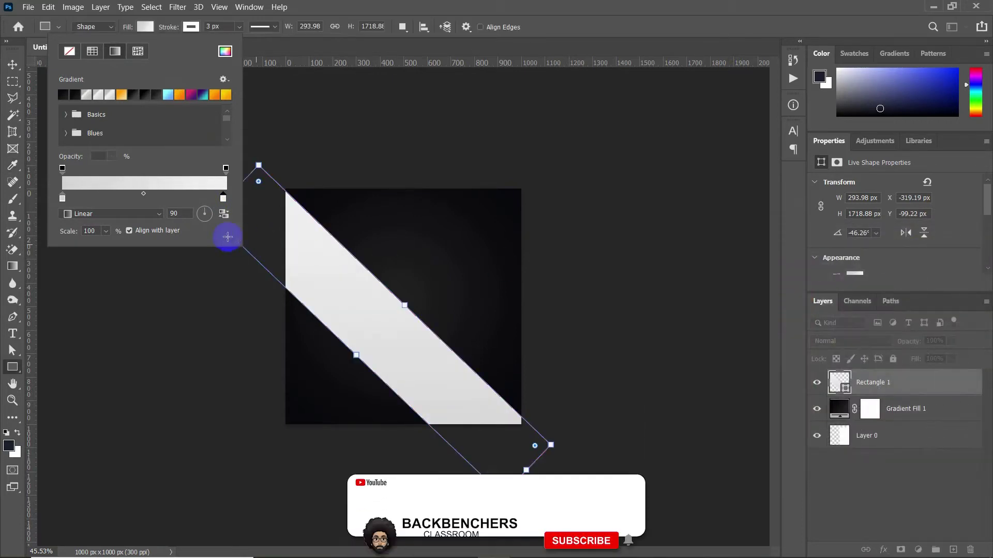
Make the stripe gradient Radial at 84% scale with Align with layer unchecked
left_click(92, 221)
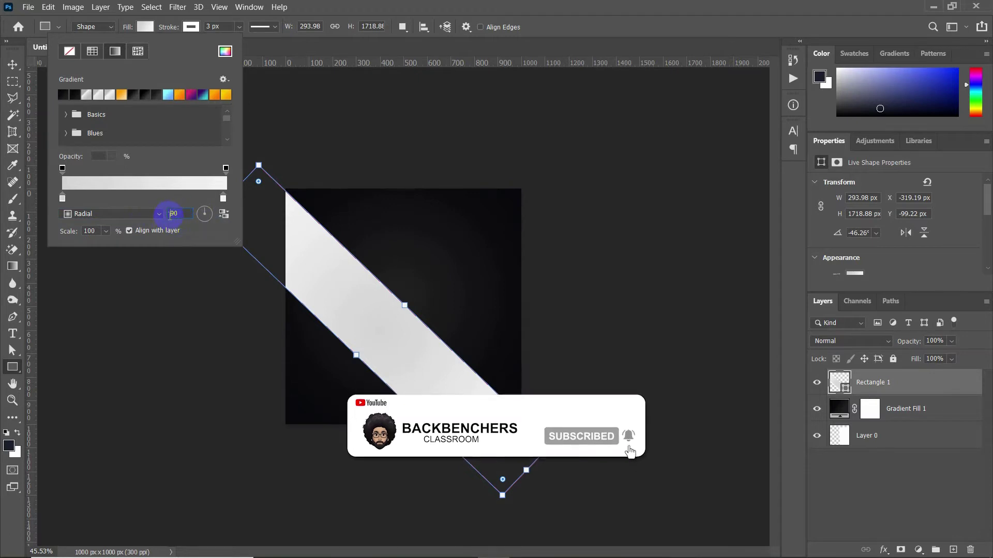
left_click(160, 214)
left_click(146, 230)
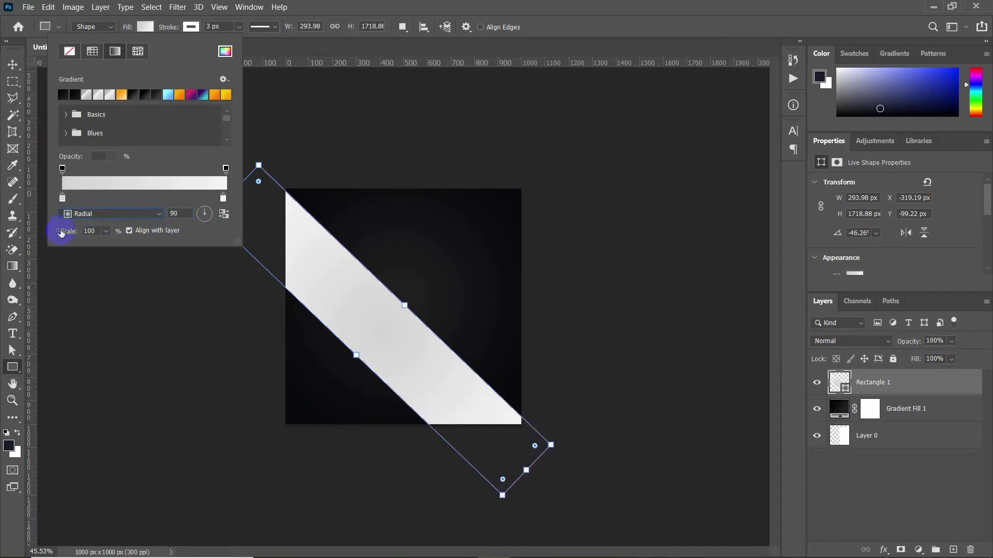
left_click_drag(57, 232, 23, 236)
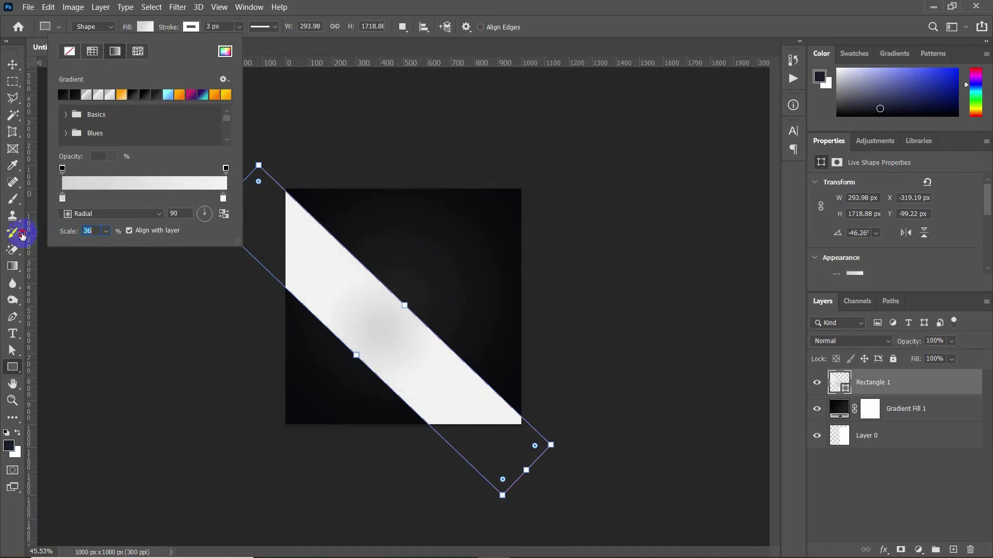
left_click(129, 231)
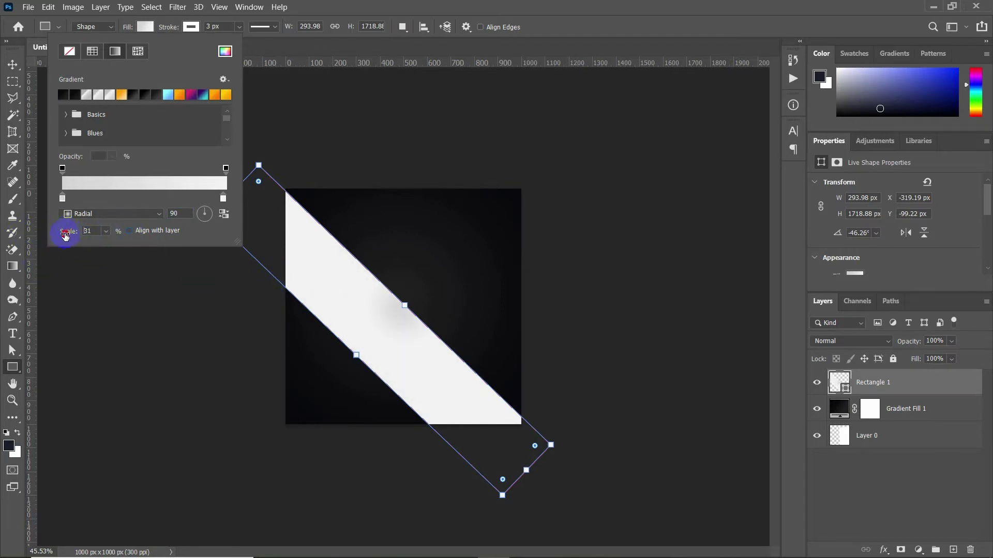
mouse_move(66, 236)
left_mouse_down()
mouse_move(44, 231)
mouse_move(74, 236)
left_mouse_up()
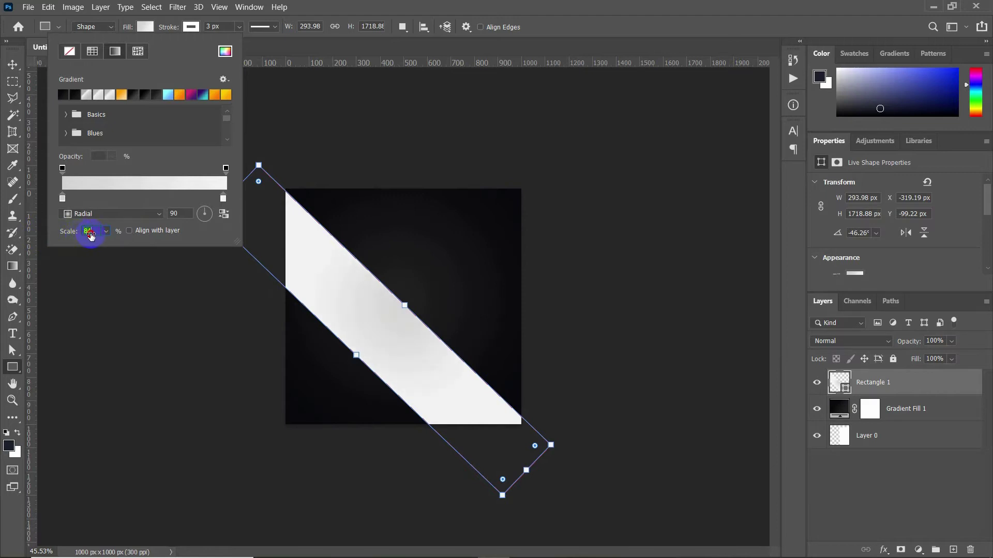
key("Tab")
Select Rectangle 1 and Gradient Fill 1 together and convert them to one smart object
left_click(12, 65)
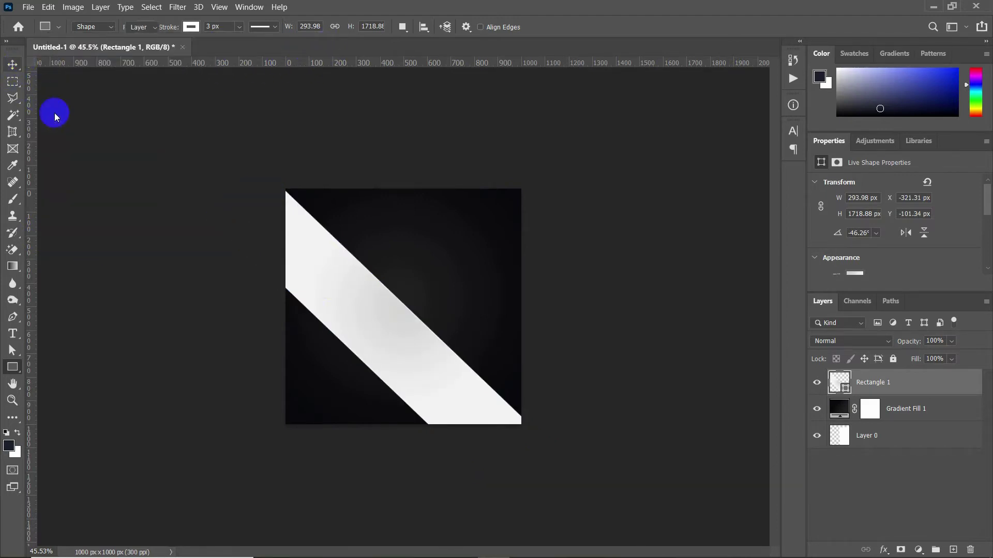
left_click(365, 306)
left_click(550, 399)
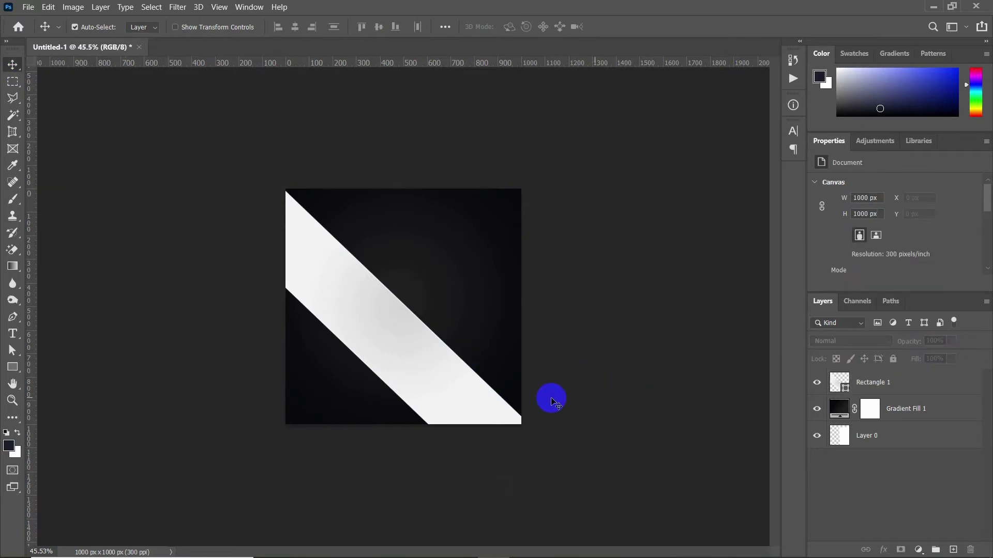
left_click(876, 390)
left_click(879, 409, "shift")
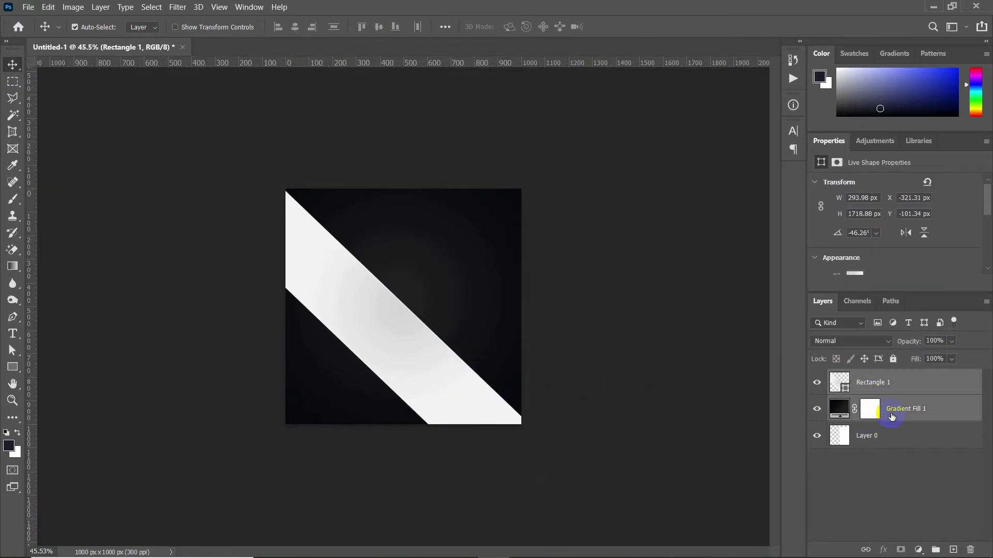
right_click(887, 413)
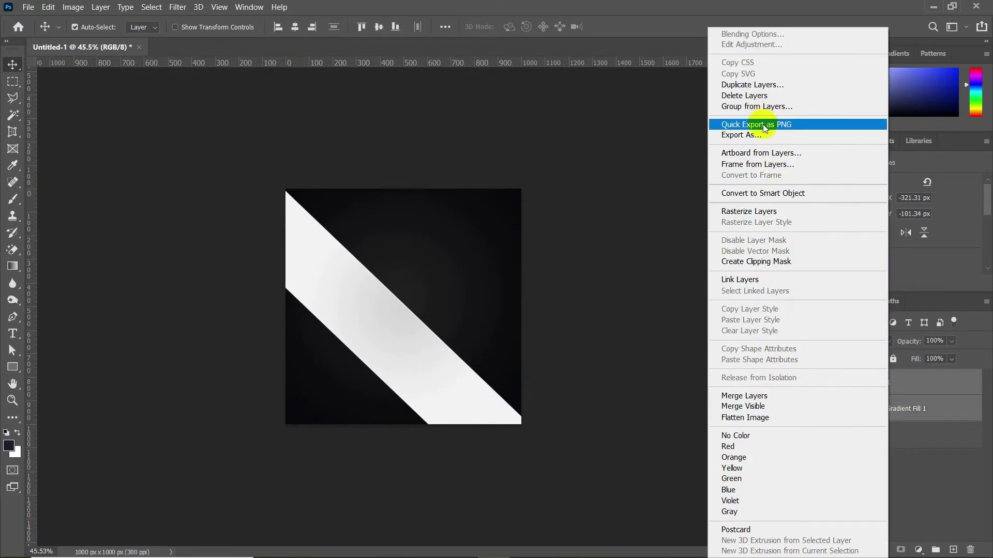
left_click(780, 198)
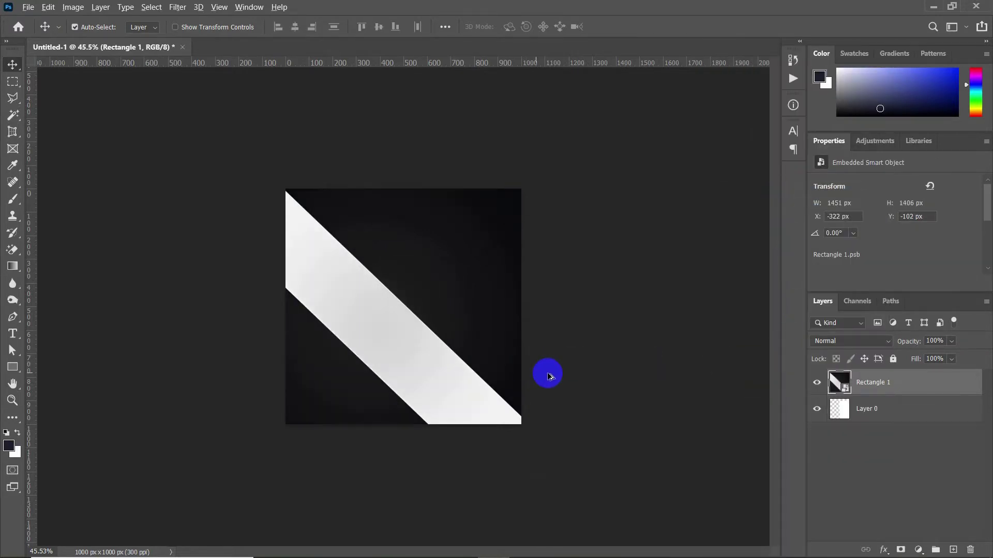
scroll(550, 376, "up", 2)
Apply a Sandstone Texturizer from Filter Gallery at 177% scaling and relief 12
left_click(178, 6)
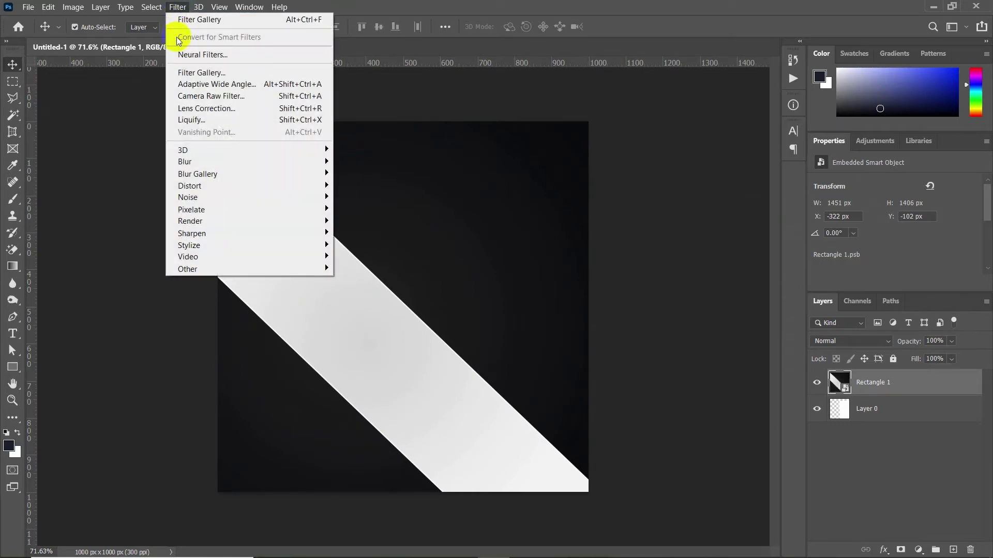
left_click(196, 74)
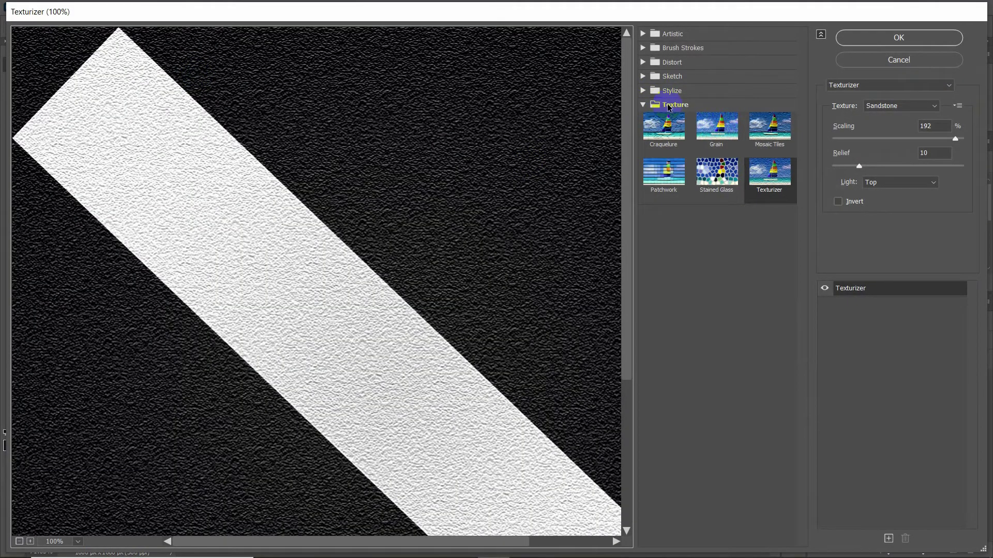
left_click(669, 107)
left_click(668, 106)
left_click(773, 198)
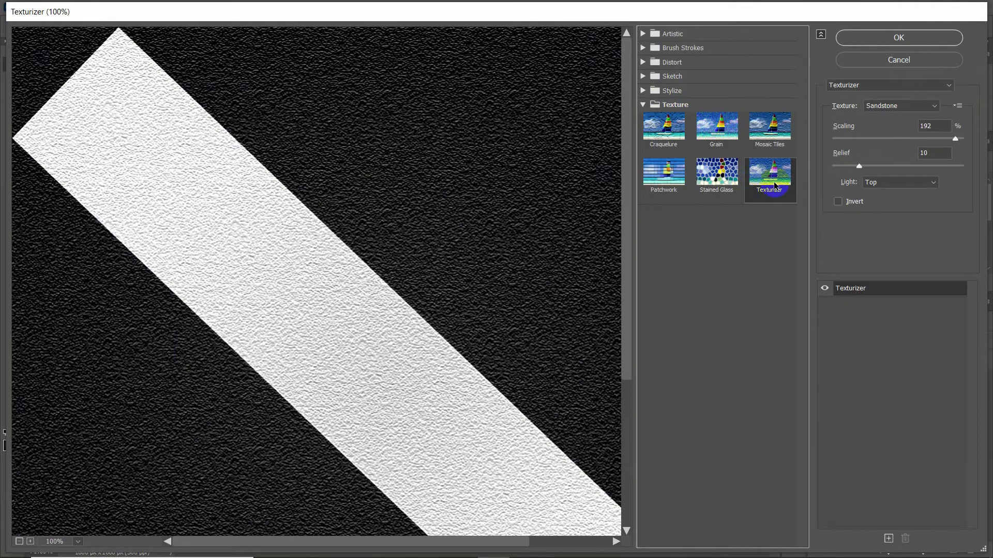
mouse_move(954, 140)
left_mouse_down()
mouse_move(924, 144)
mouse_move(943, 143)
left_mouse_up()
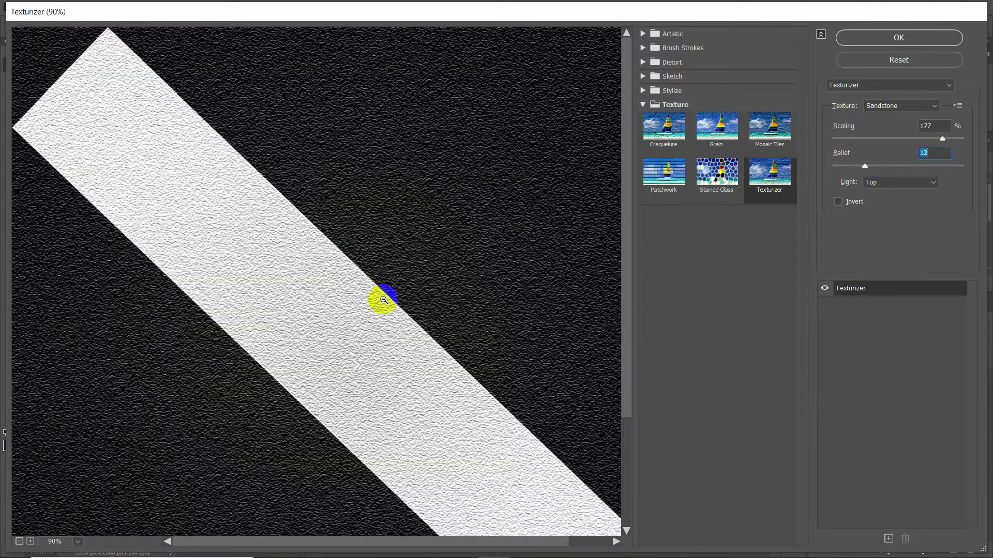
left_click(383, 299, "alt")
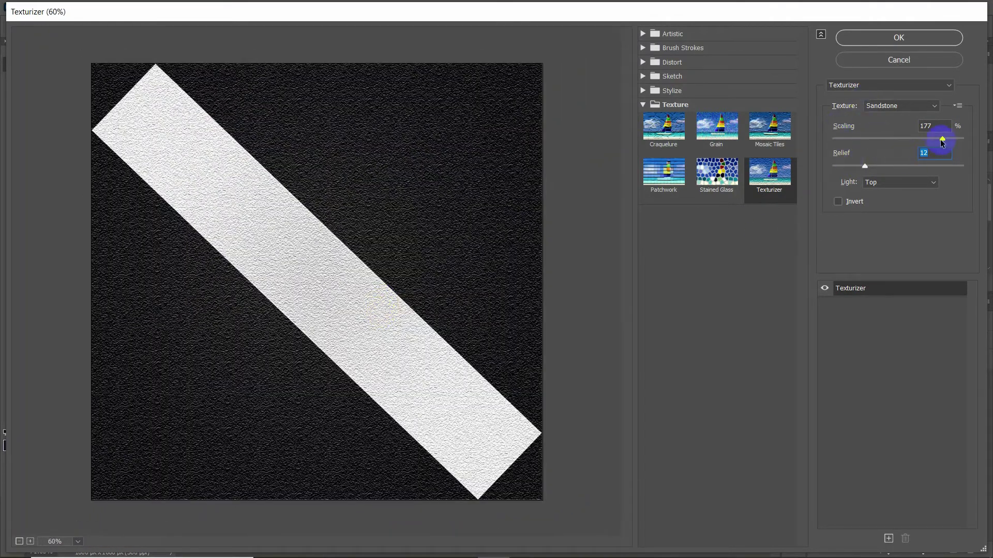
left_click_drag(943, 143, 950, 142)
left_click(905, 45)
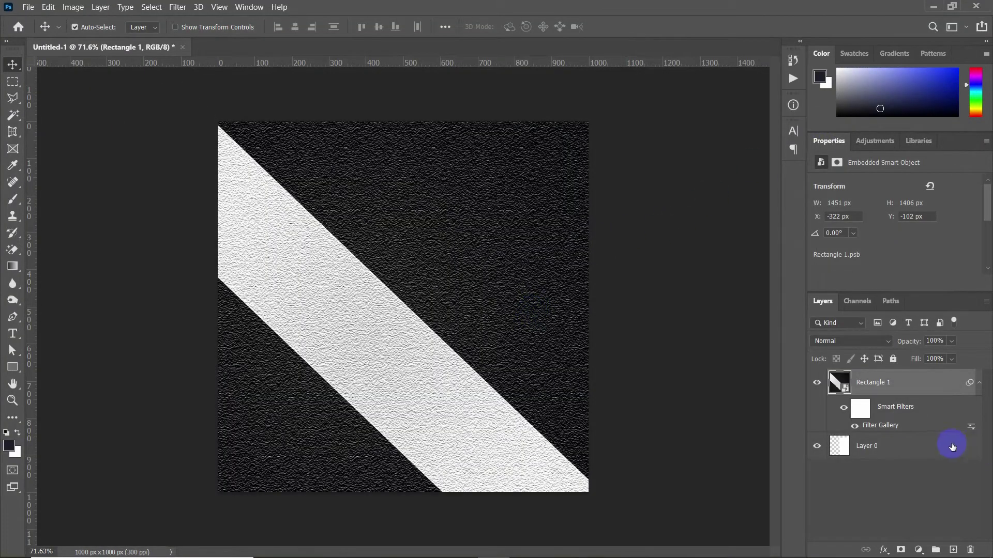
Lower the Filter Gallery texture's blending opacity on Rectangle 1 to about 38%
double_click(972, 429)
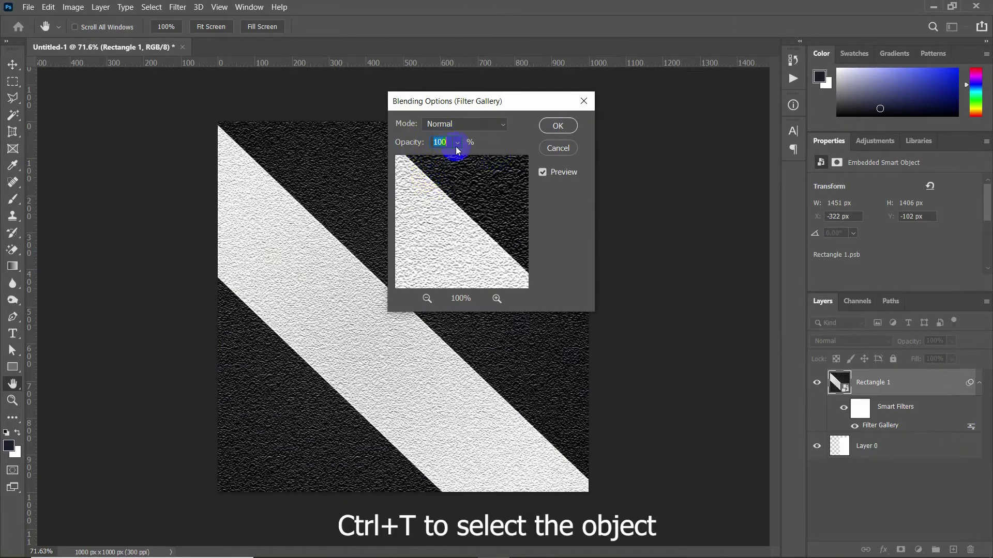
mouse_move(458, 143)
left_mouse_down()
mouse_move(452, 160)
mouse_move(417, 157)
left_mouse_up()
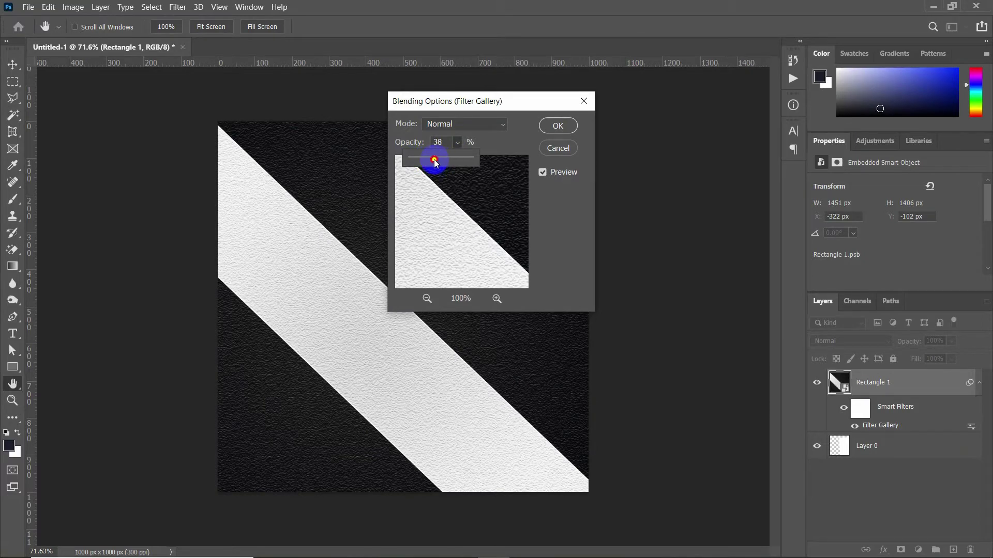
left_click(566, 129)
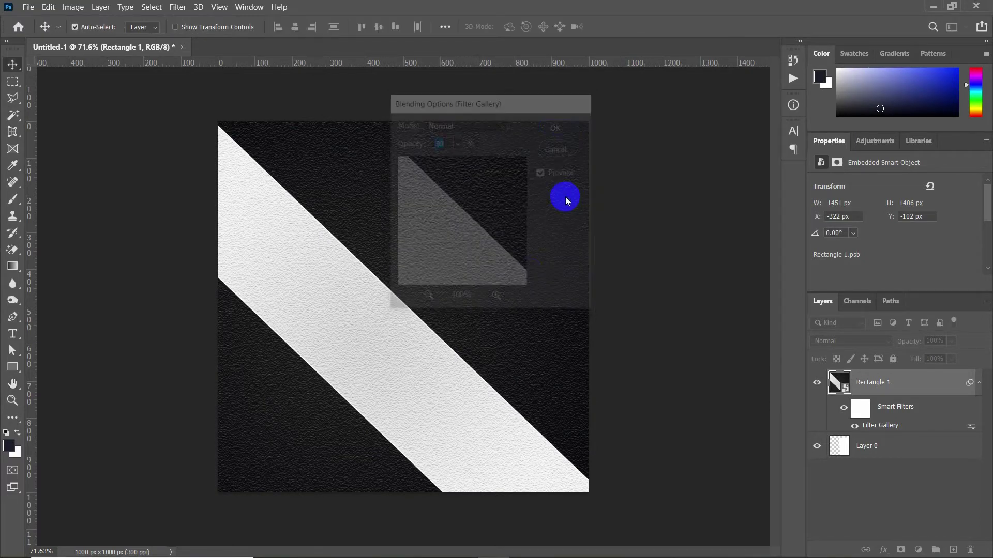
key("v")
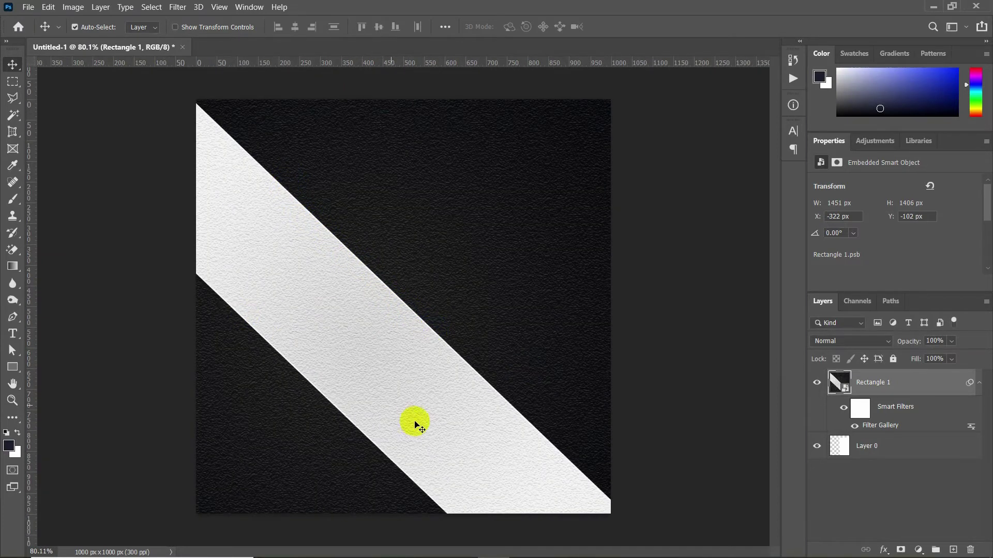
Set the stripe rectangle's stroke to none inside its smart object, then save and close it
double_click(839, 383)
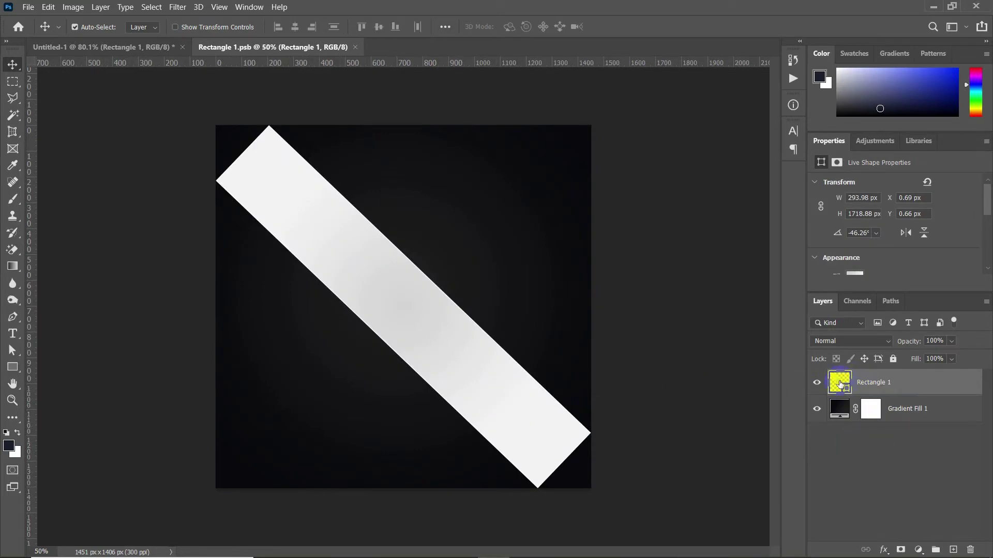
left_click(13, 368)
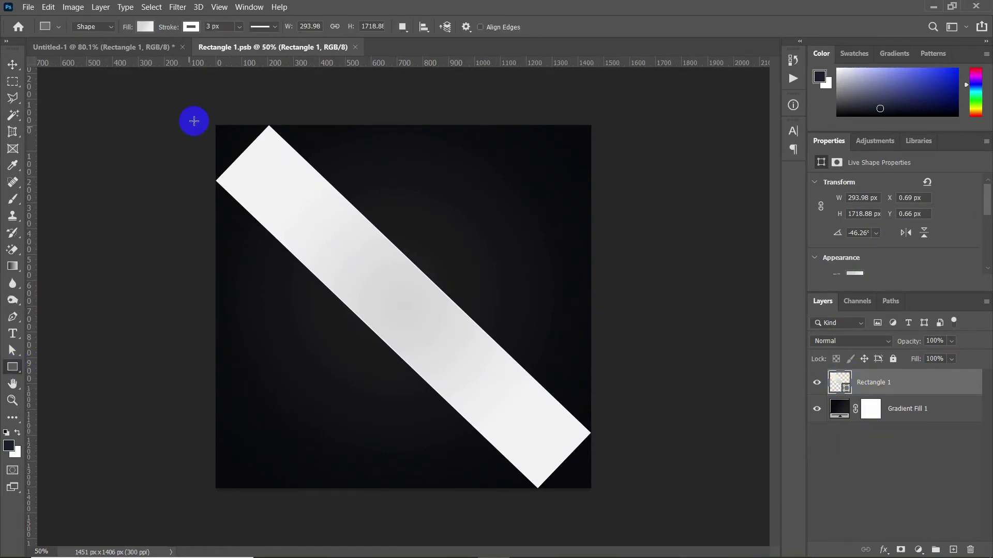
left_click(190, 28)
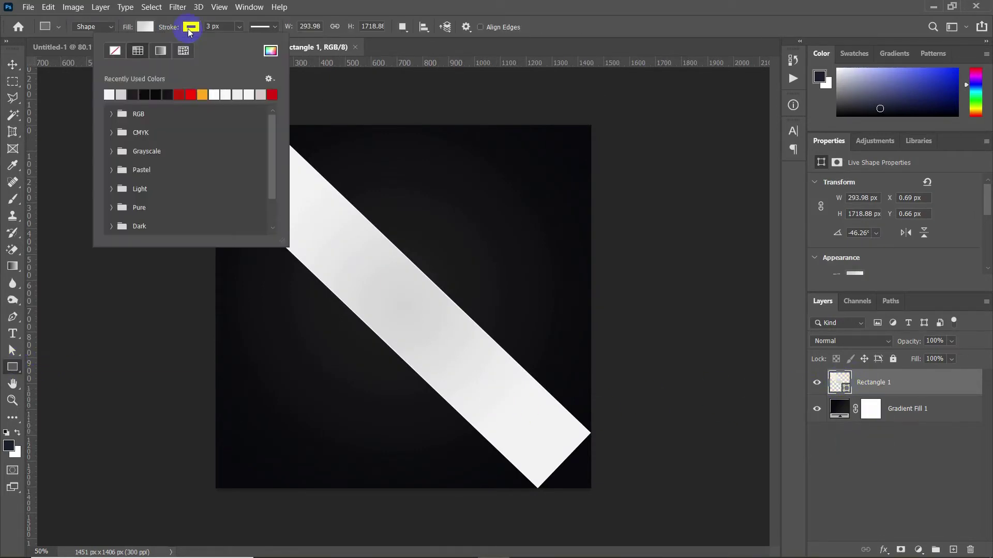
left_click(114, 53)
left_click(16, 65)
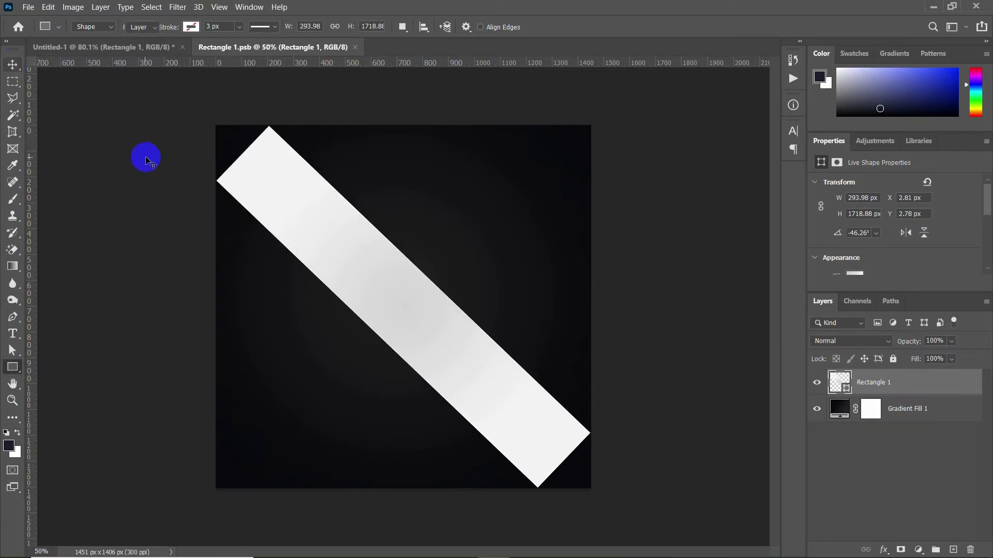
key("ctrl+s")
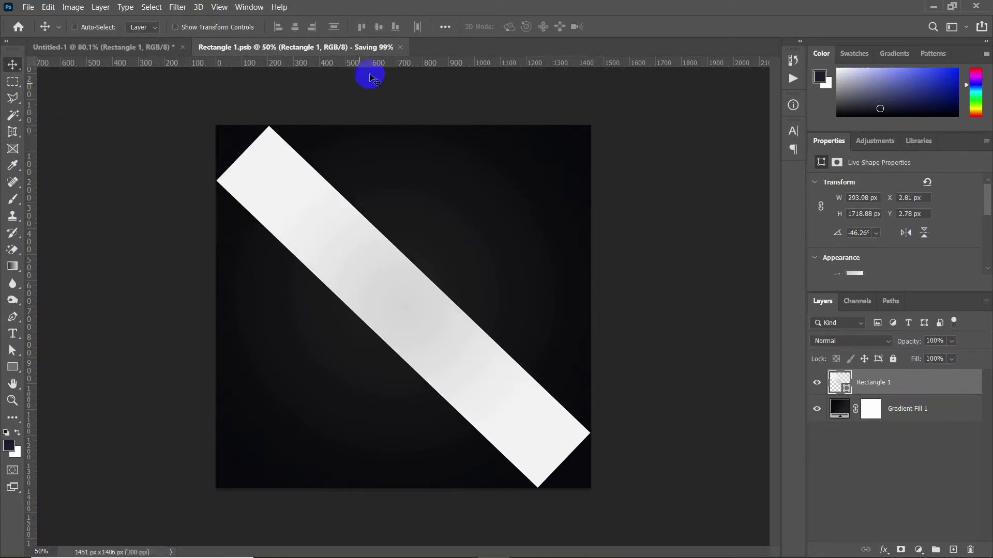
left_click(356, 49)
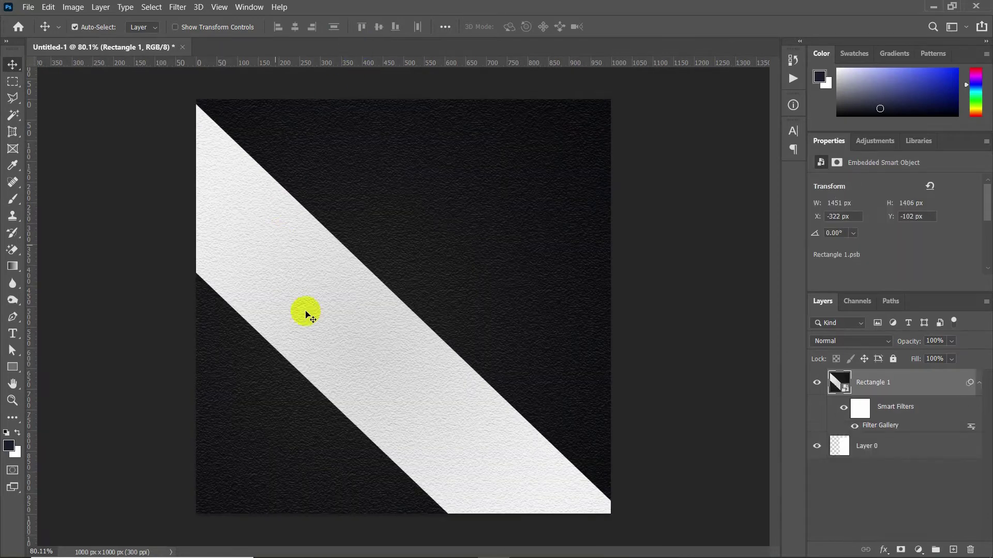
Drag the Pngtree black-and-white food icon PNG from Explorer onto the poster canvas
scroll(467, 366, "down", 2)
scroll(467, 366, "up", 1)
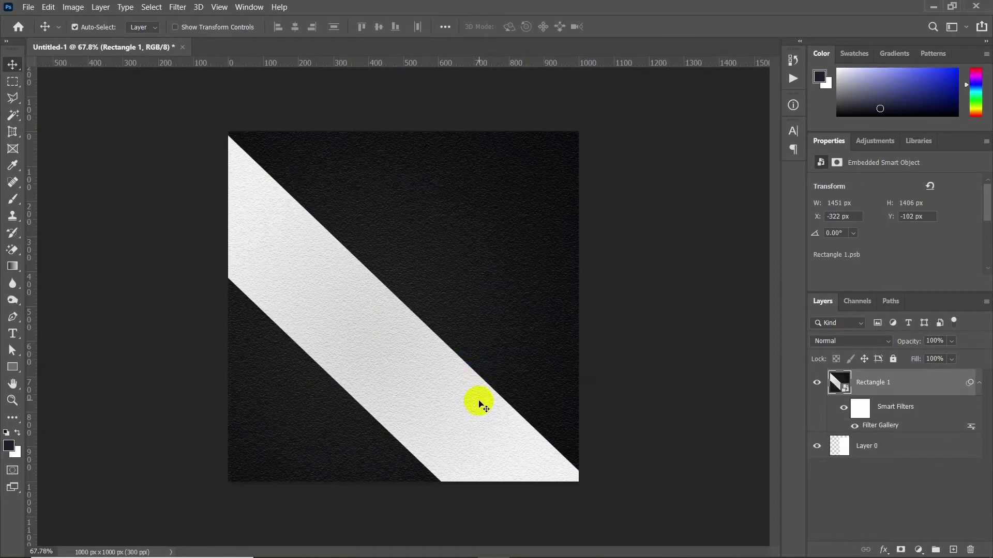
left_click(365, 546)
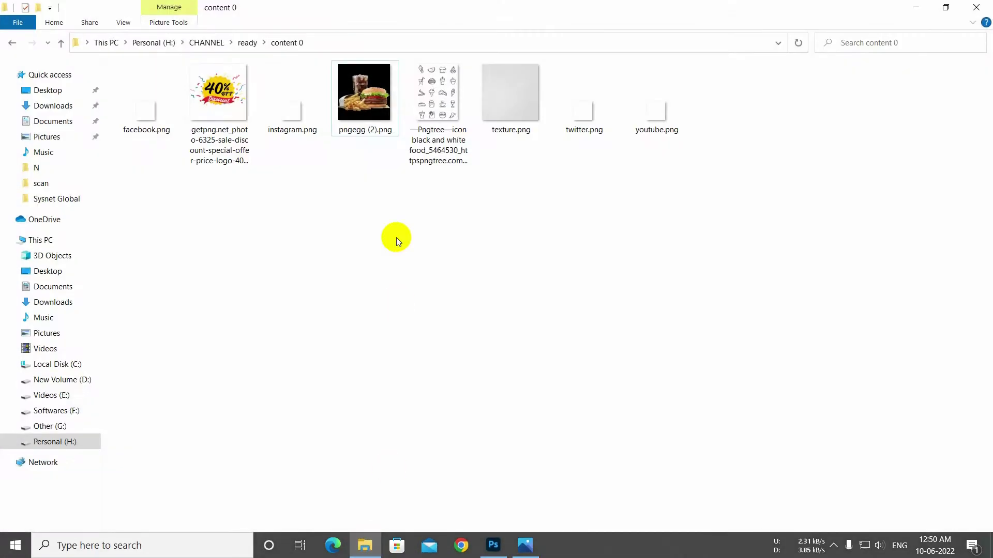
left_click_drag(438, 5, 672, 165)
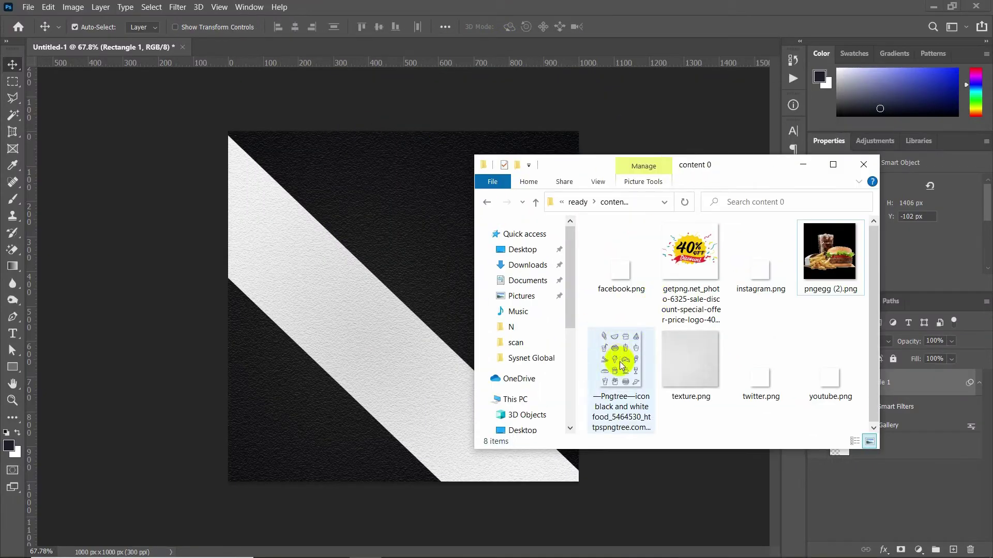
left_click_drag(621, 364, 365, 310)
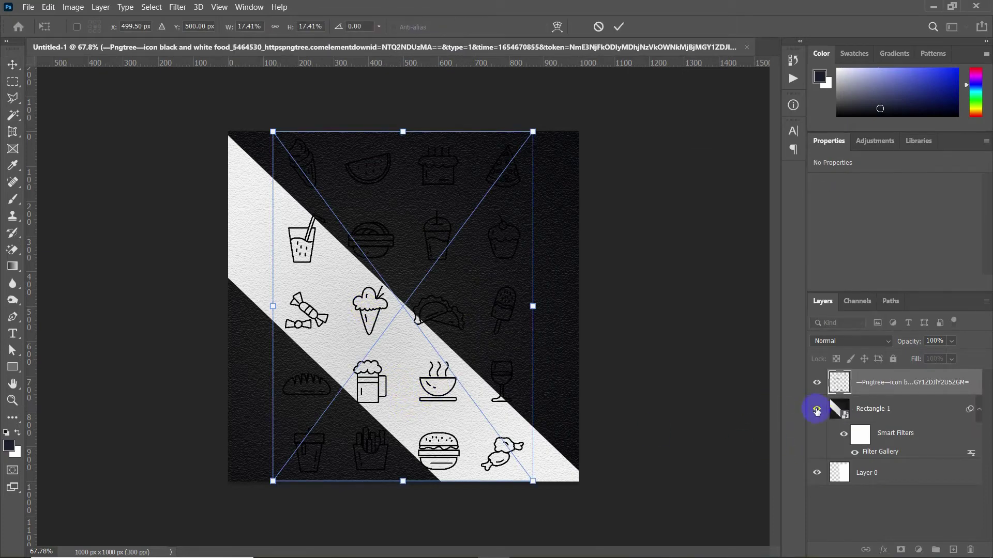
Commit the icon sheet placement, hide Rectangle 1 and Layer 0, and select the icons layer
left_click(818, 409)
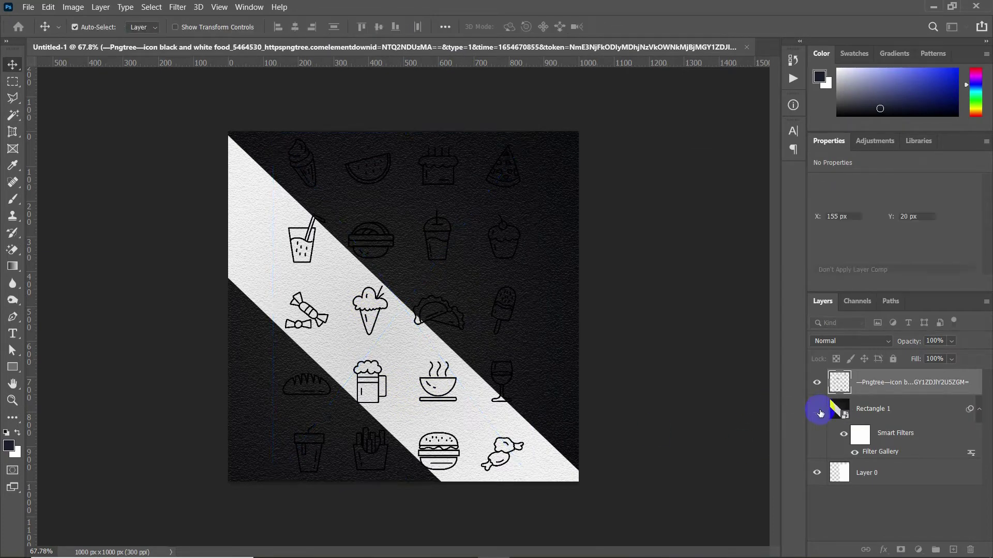
left_click(816, 473)
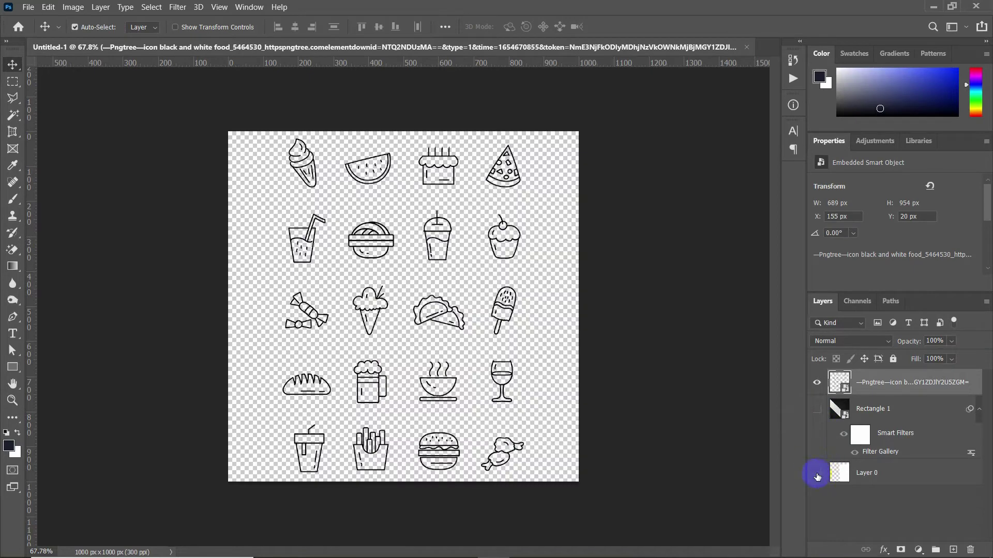
left_click(817, 473)
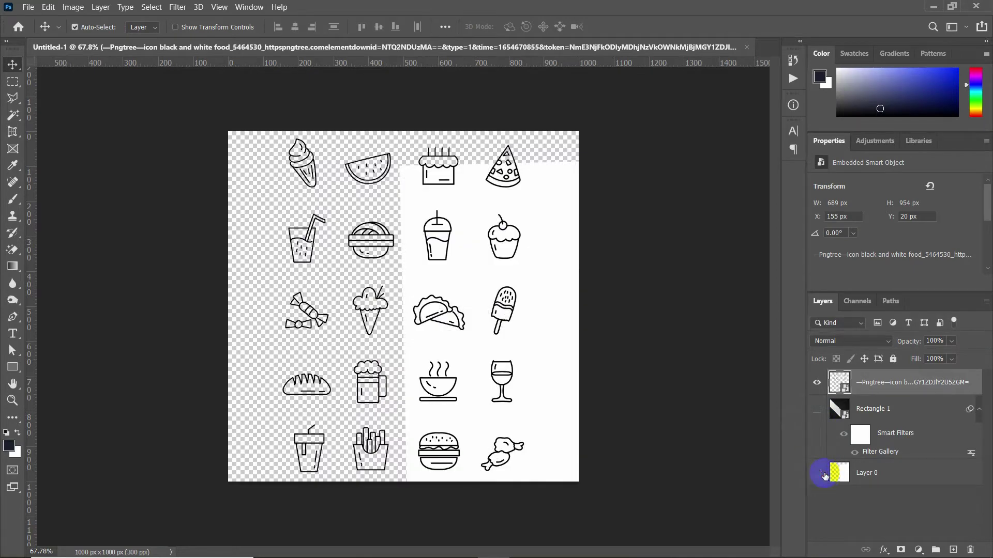
left_click(817, 474)
left_click(511, 279)
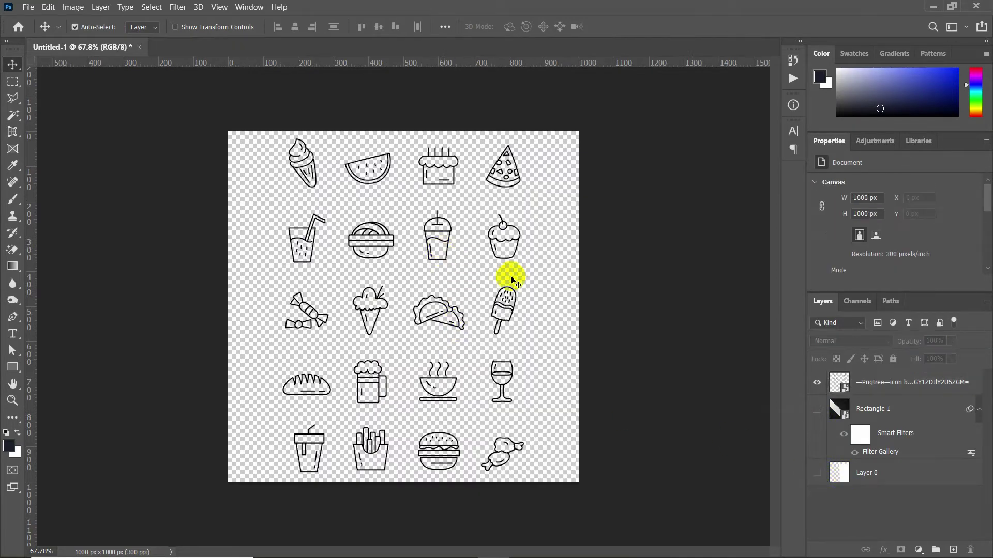
left_click(880, 382)
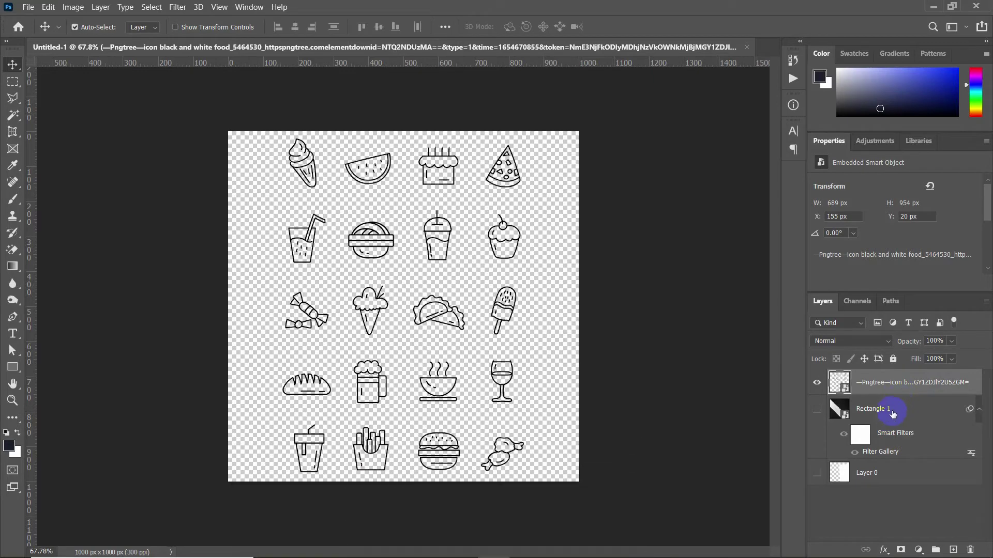
Move the icon sheet into a new Group 1 and copy the ice-cream and watermelon icons to layers
left_click(936, 549)
left_click_drag(870, 398, 868, 381)
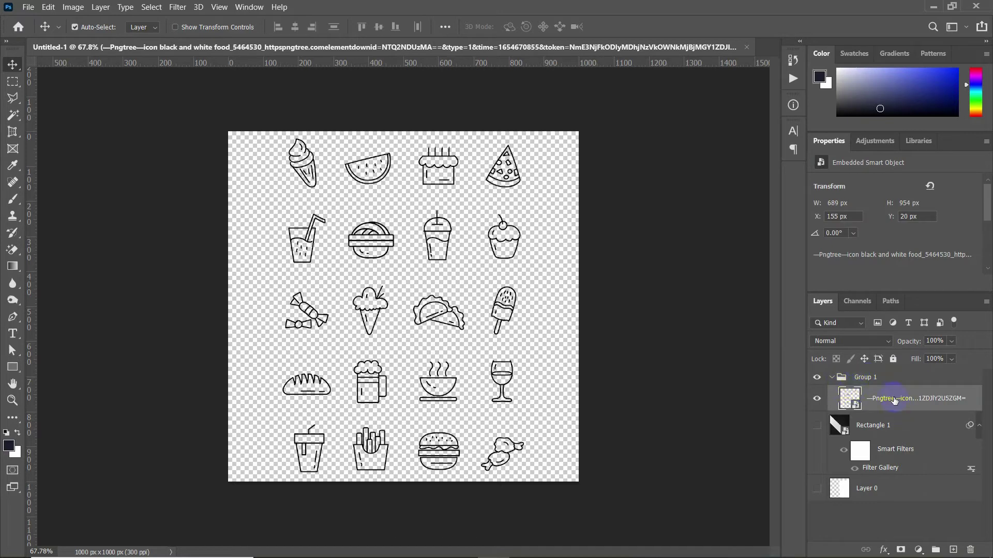
left_click(13, 81)
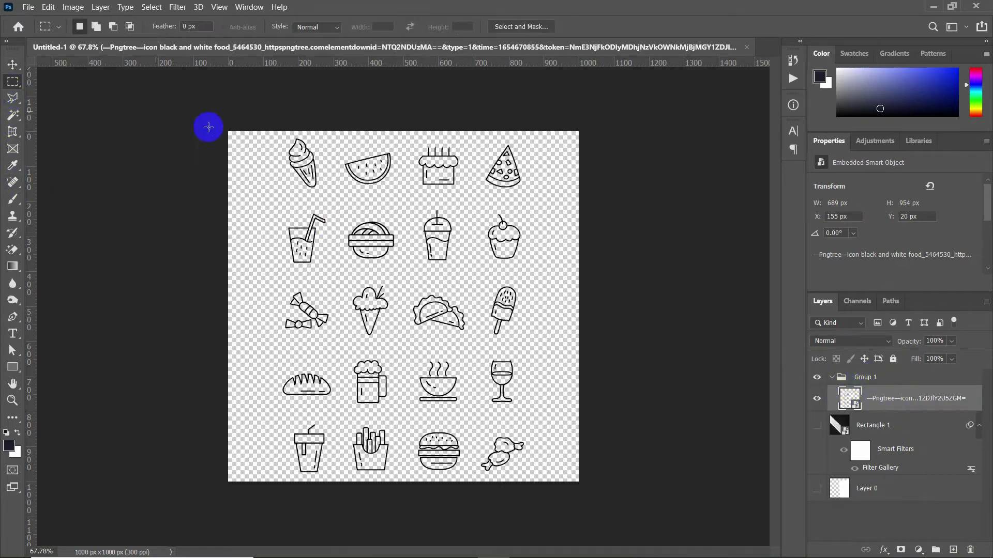
left_click_drag(281, 137, 327, 195)
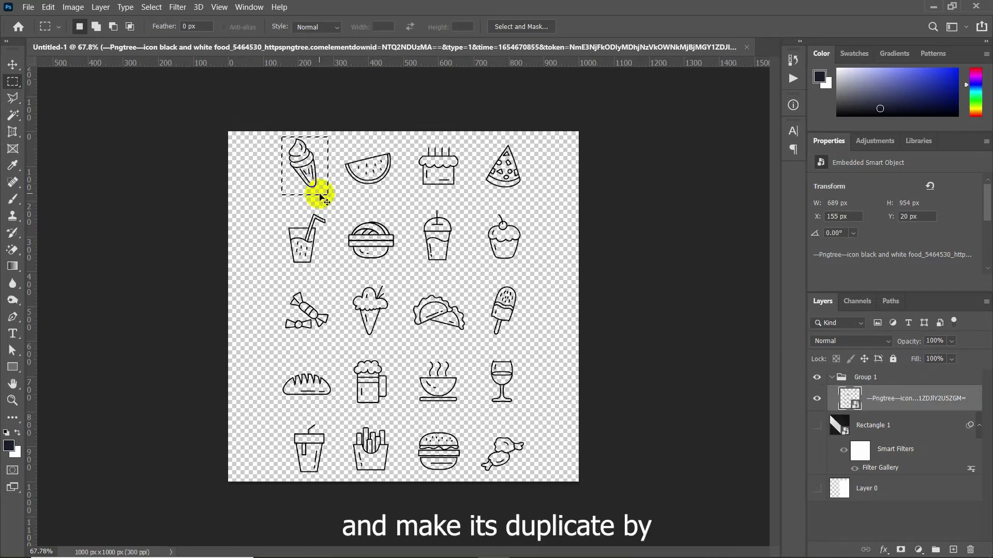
key("ctrl+j")
type("1")
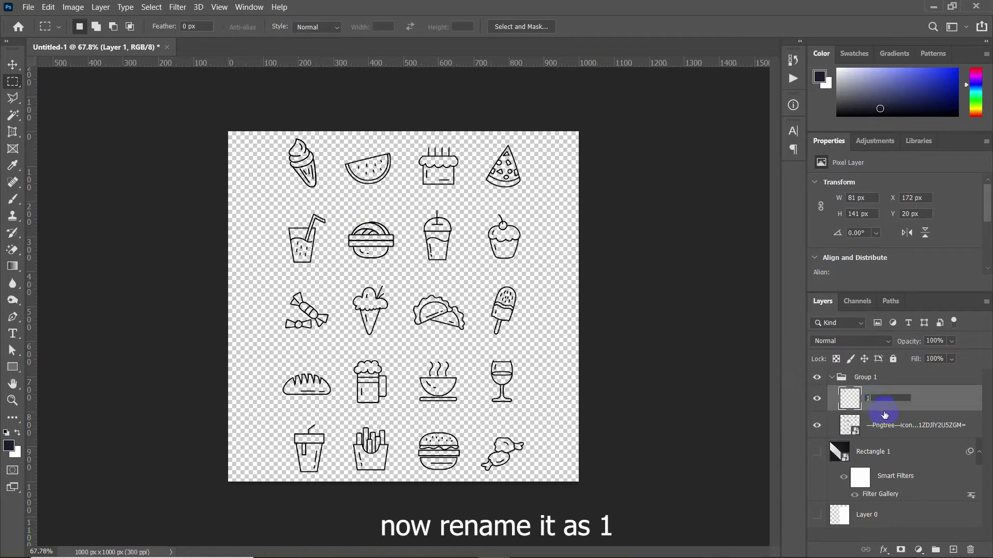
key("Return")
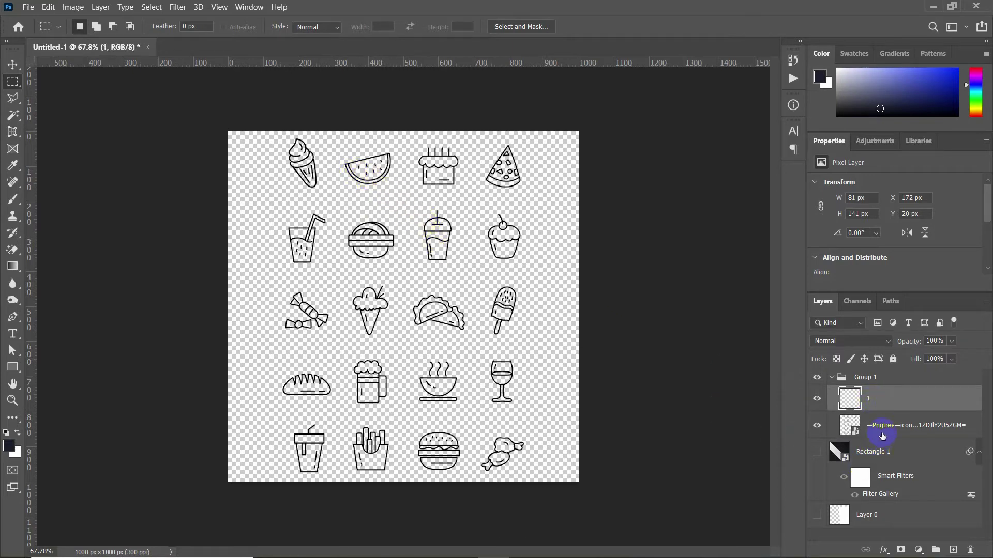
left_click(883, 436)
left_click_drag(337, 145, 401, 192)
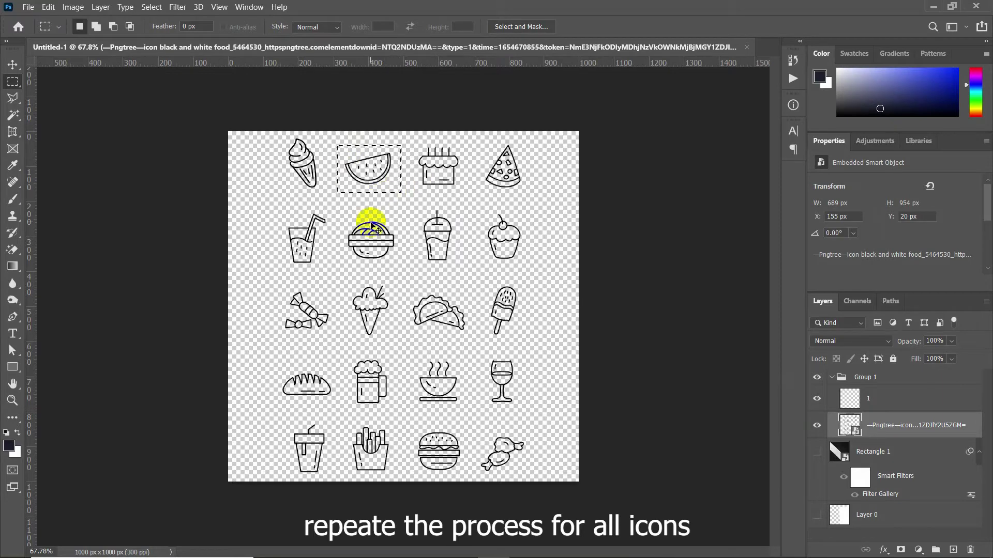
key("ctrl+j")
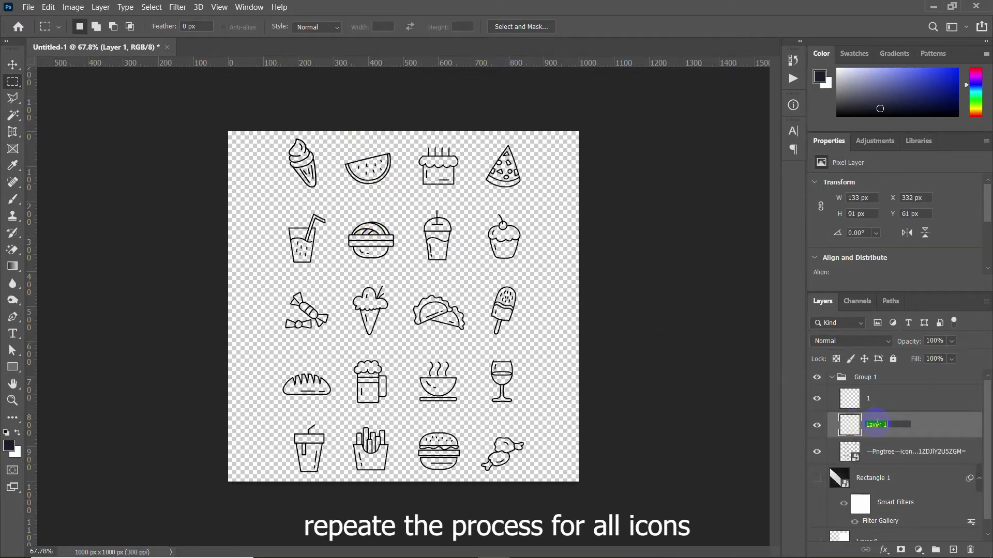
type("2")
Copy the cake, pizza and drink icons onto their own layers, naming them 4 and 5
left_click(888, 455)
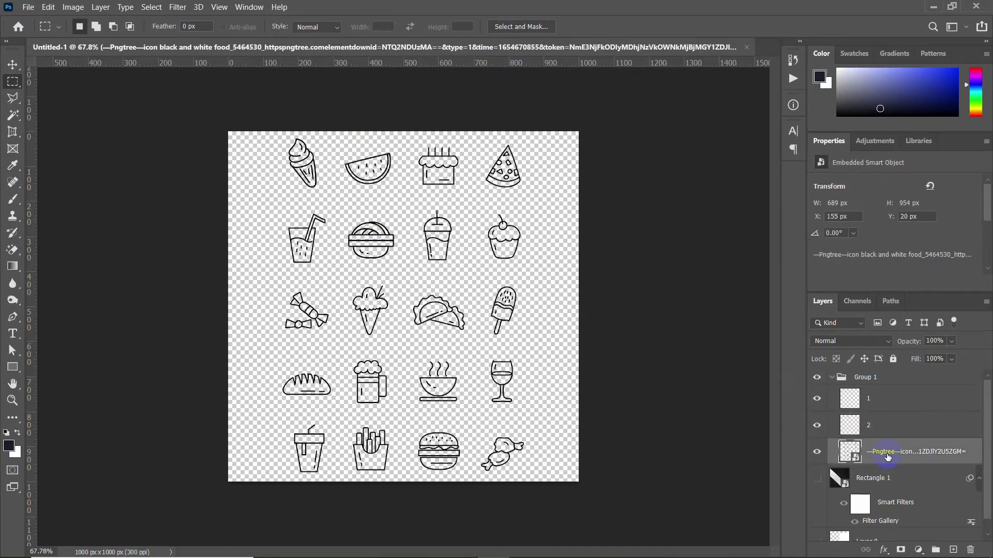
left_click_drag(410, 145, 460, 202)
key("ctrl+j")
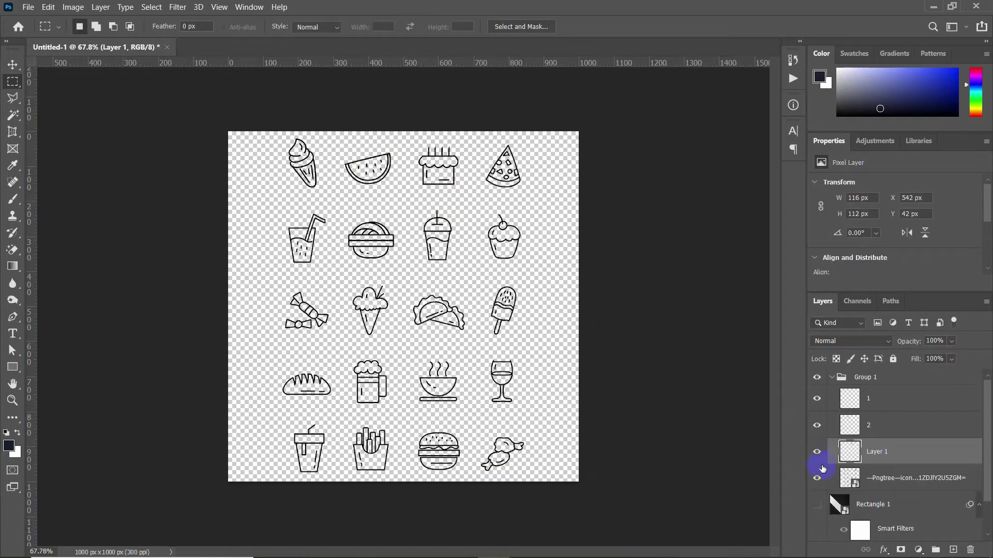
left_click(879, 478)
type("3")
left_click_drag(479, 138, 528, 195)
key("ctrl+j")
double_click(879, 472)
type("4")
key("Return")
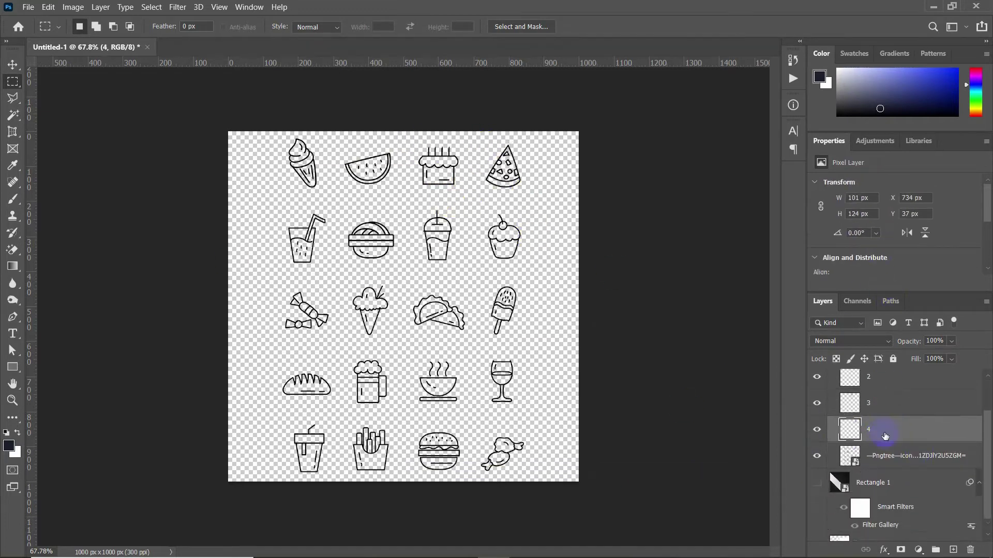
left_click(887, 455)
left_click_drag(277, 206, 327, 270)
key("ctrl+j")
double_click(879, 438)
type("5")
Copy the next sheet icon, the cup and the candy onto layers named 6 and 9
left_click(887, 464)
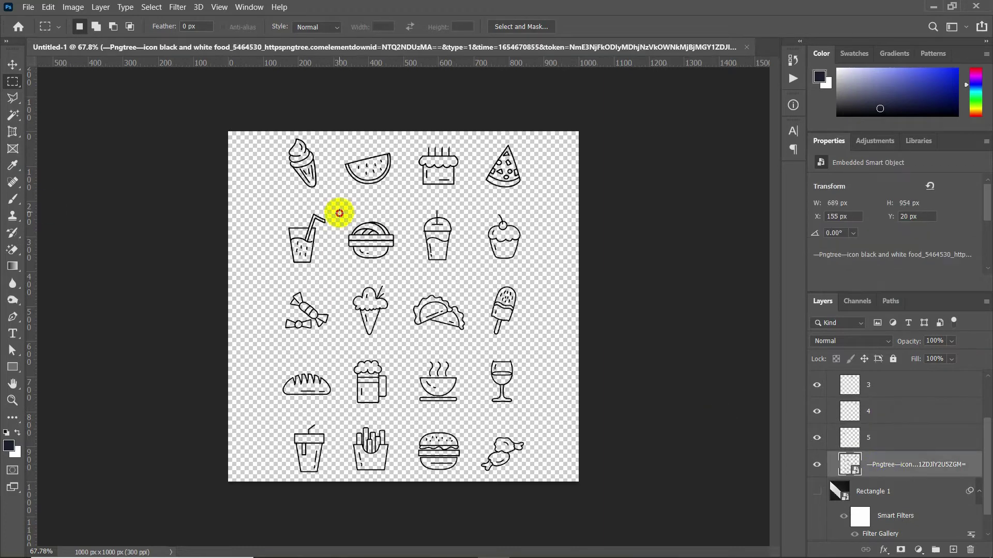
left_click_drag(339, 213, 400, 265)
key("ctrl+j")
double_click(879, 465)
type("6")
left_click_drag(410, 215, 458, 270)
key("ctrl+j")
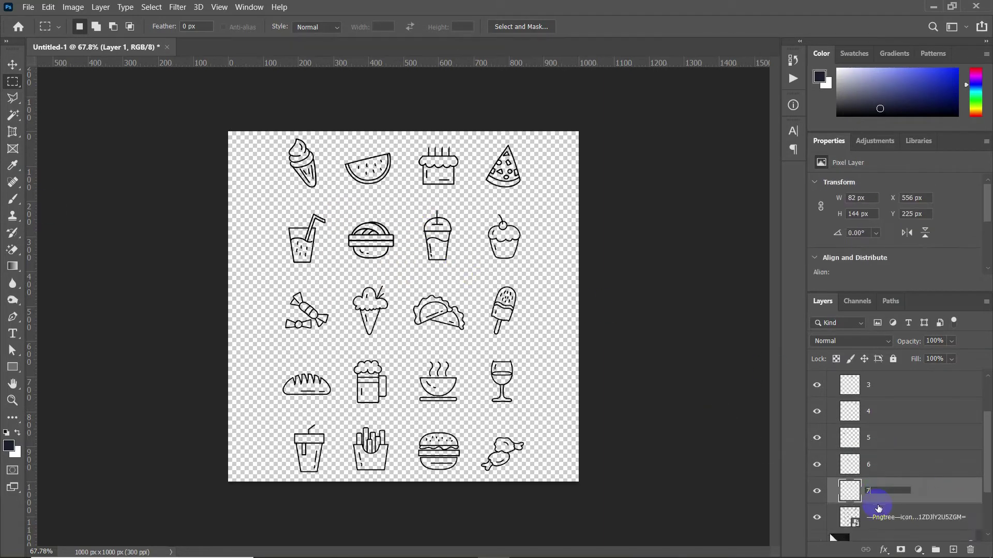
left_click_drag(481, 209, 535, 271)
key("ctrl+j")
left_click(505, 221)
left_click(886, 479)
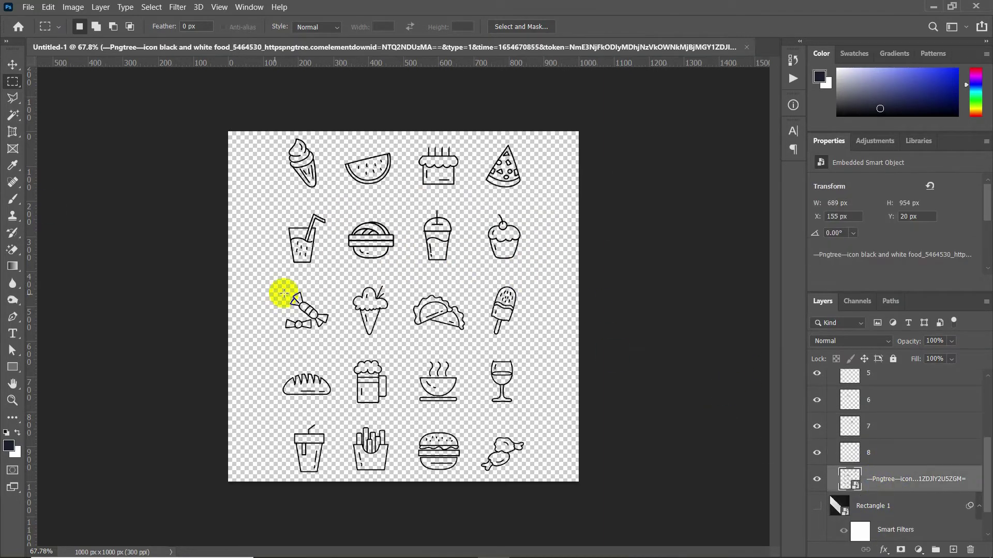
left_click_drag(284, 294, 323, 339)
key("ctrl+j")
double_click(879, 474)
type("9")
Copy further icons, bread, soup bowl and beer mug onto layers numbered 10 through 13
left_click(887, 501)
key("ctrl+j")
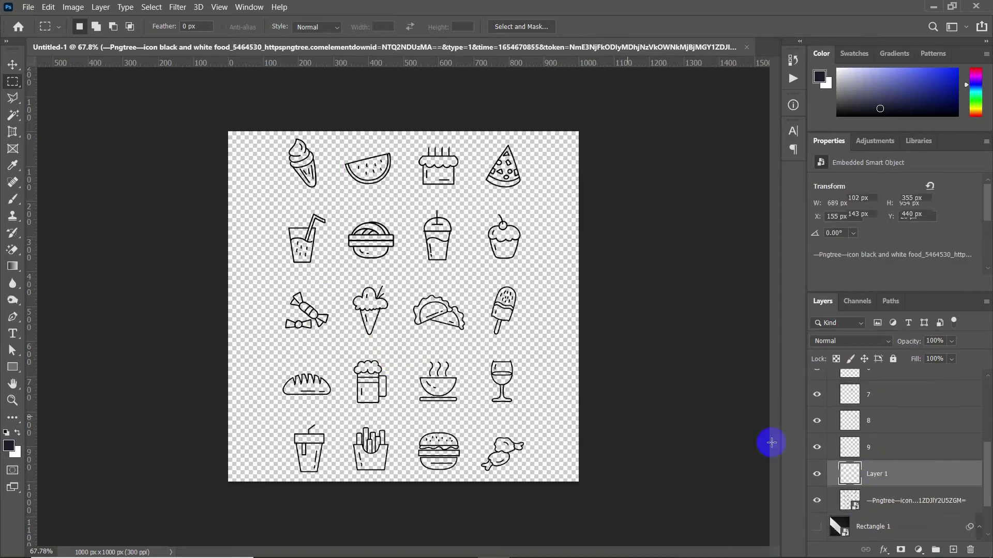
double_click(879, 474)
type("10")
left_click(878, 502)
left_click_drag(271, 359, 339, 404)
key("ctrl+j")
type("11")
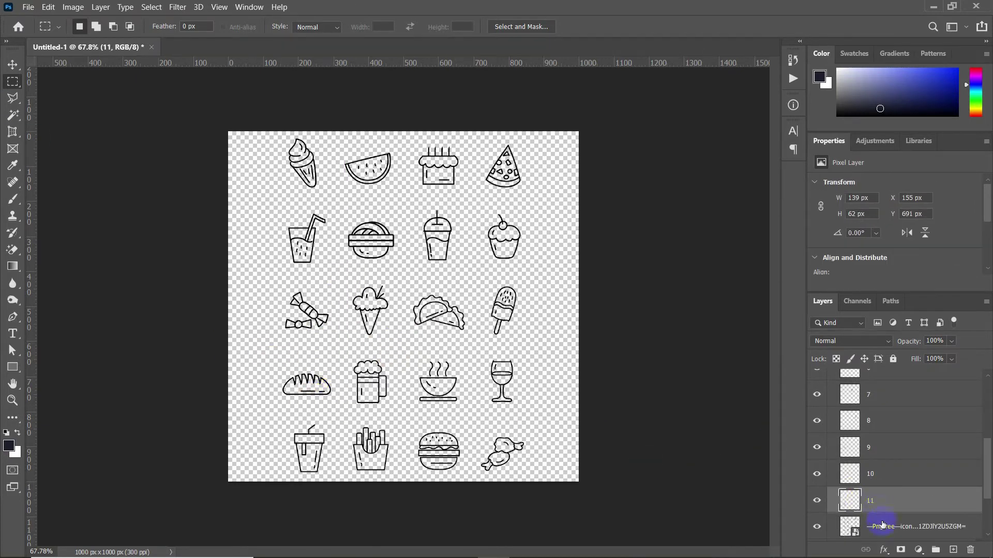
left_click(883, 525)
left_click_drag(413, 356, 458, 406)
key("ctrl+j")
type("12")
left_click(885, 526)
mouse_move(347, 355)
left_mouse_down()
mouse_move(392, 412)
mouse_move(395, 470)
left_mouse_up()
key("ctrl+j")
type("13")
Copy the fries, chicken drumstick and burger icons onto layers, numbering them 14 through 17
left_click(886, 522)
key("ctrl+j")
double_click(877, 499)
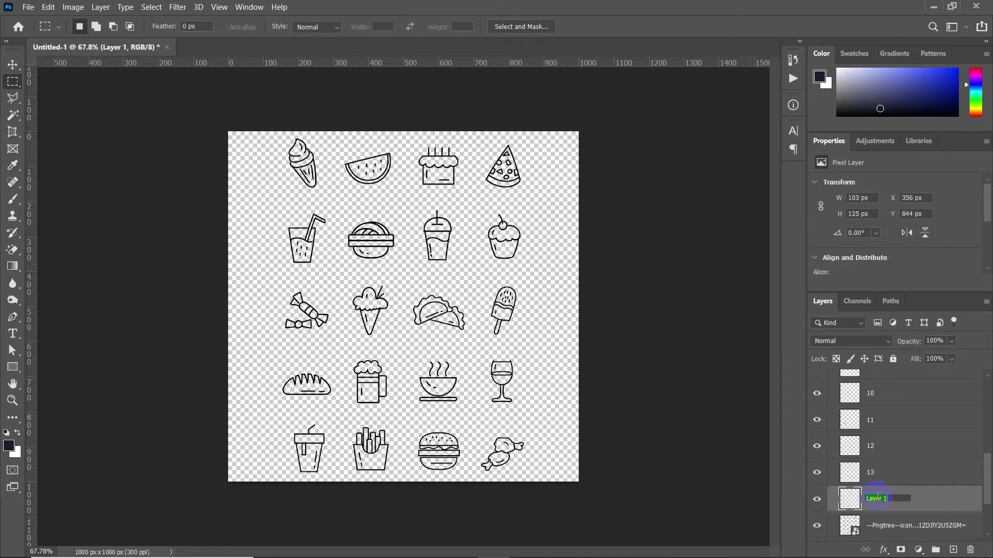
type("14")
left_click(885, 526)
left_click_drag(477, 437, 527, 479)
key("ctrl+j")
left_click(885, 520)
left_click_drag(414, 429, 468, 478)
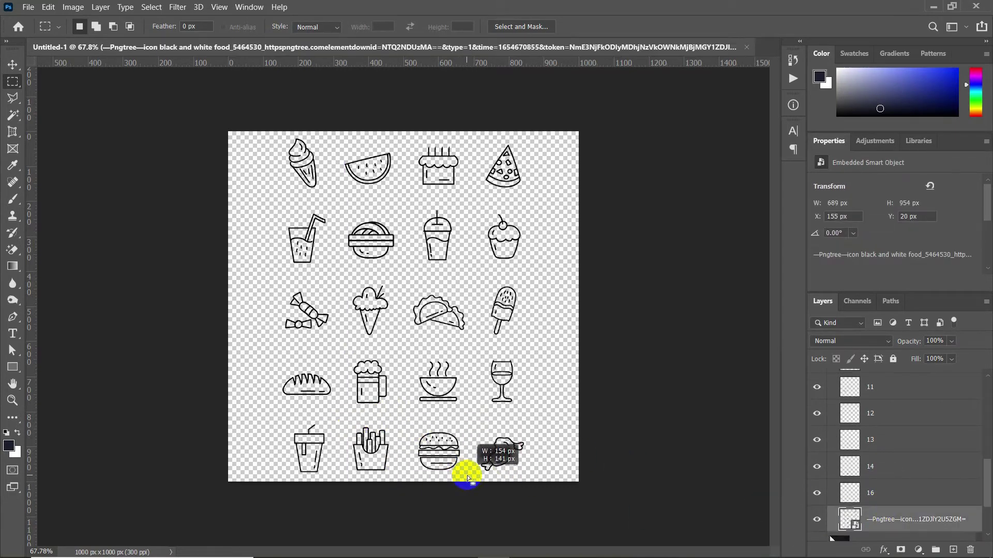
key("ctrl+j")
double_click(870, 519)
type("17")
key("Return")
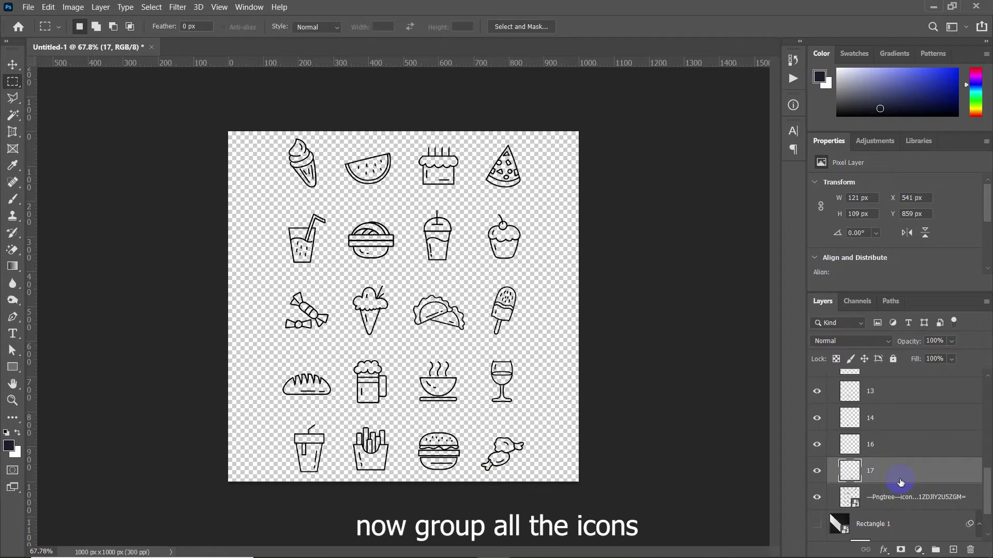
Check the numbered icon layers in Group 1, then delete the original Pngtree icon sheet layer
scroll(900, 479, "up", 2)
scroll(898, 476, "up", 2)
scroll(890, 468, "up", 2)
scroll(885, 464, "up", 2)
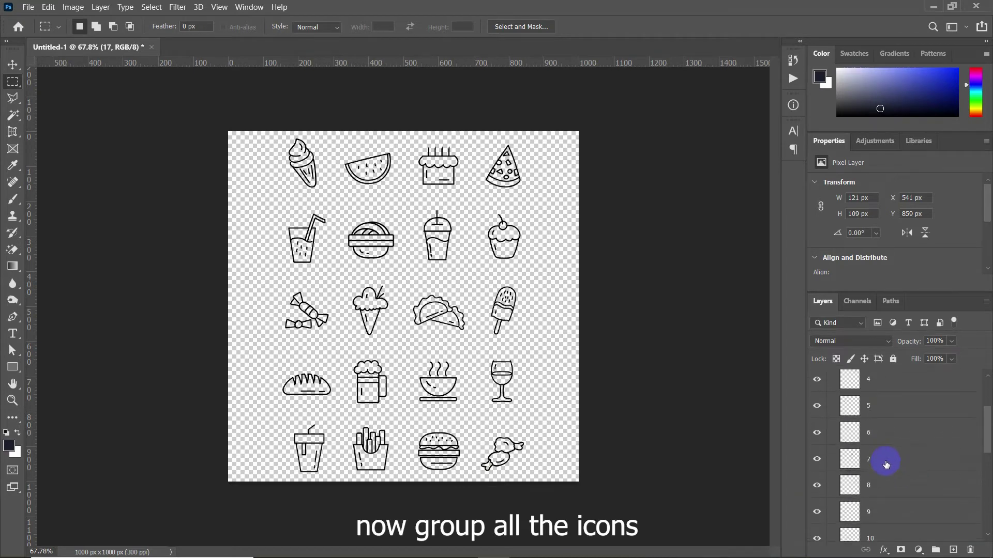
scroll(886, 464, "up", 2)
left_click(868, 394)
scroll(871, 455, "down", 3)
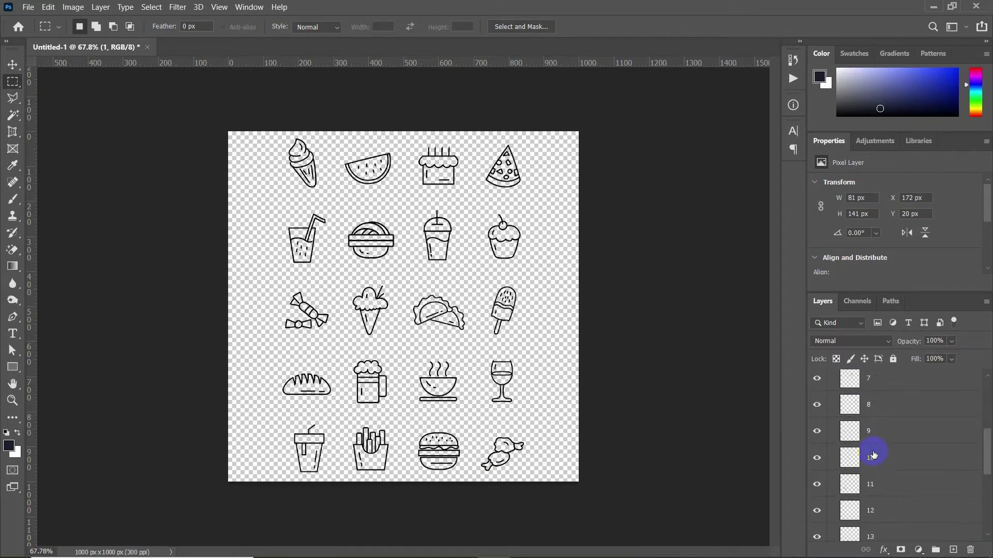
scroll(871, 483, "down", 3)
scroll(874, 497, "down", 3)
left_click(875, 498, "shift")
scroll(874, 473, "up", 3)
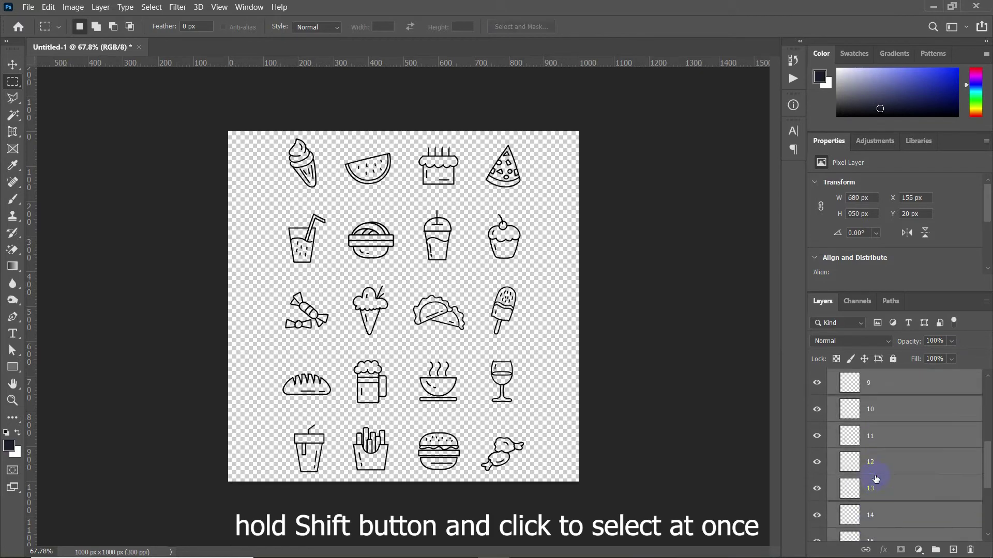
scroll(869, 472, "up", 3)
scroll(848, 450, "up", 3)
left_click(826, 380)
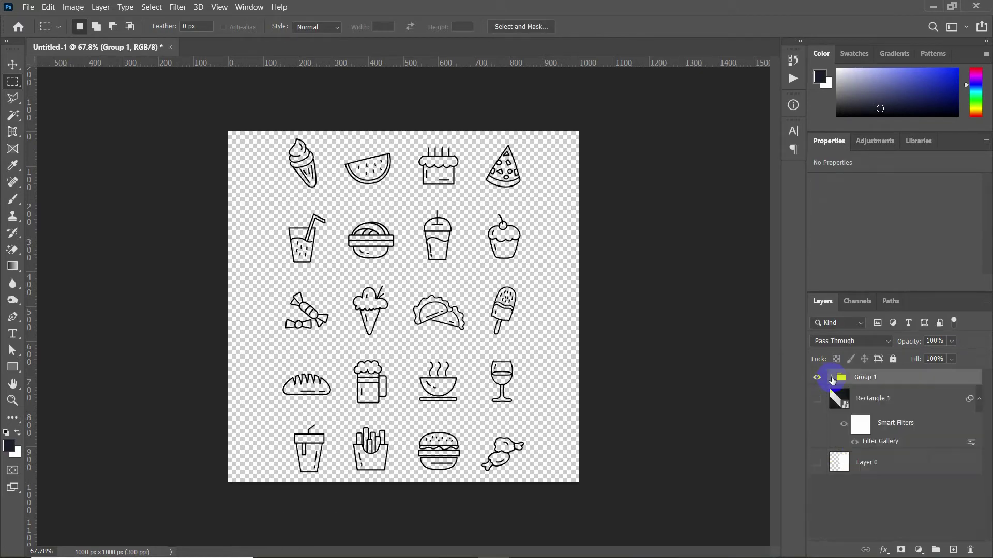
scroll(888, 468, "down", 3)
scroll(889, 468, "down", 3)
scroll(889, 468, "down", 3)
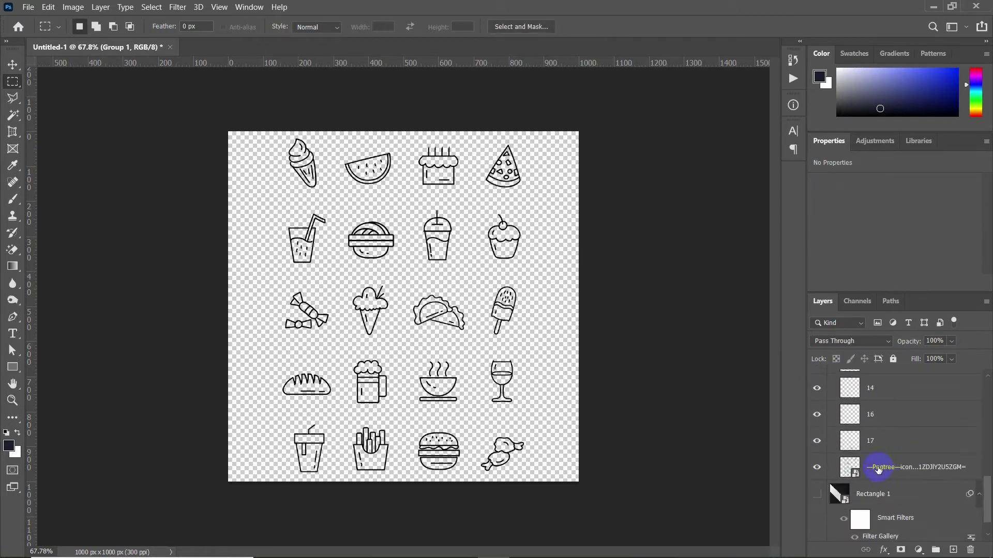
left_click(887, 473)
key("Delete")
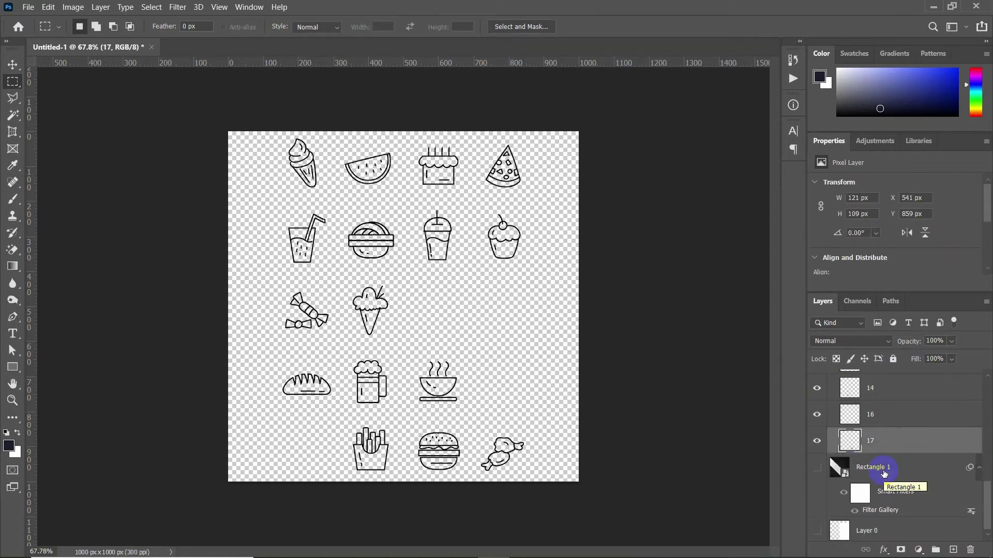
Make Rectangle 1 visible again to show the dark striped background behind the icons
scroll(481, 414, "down", 3)
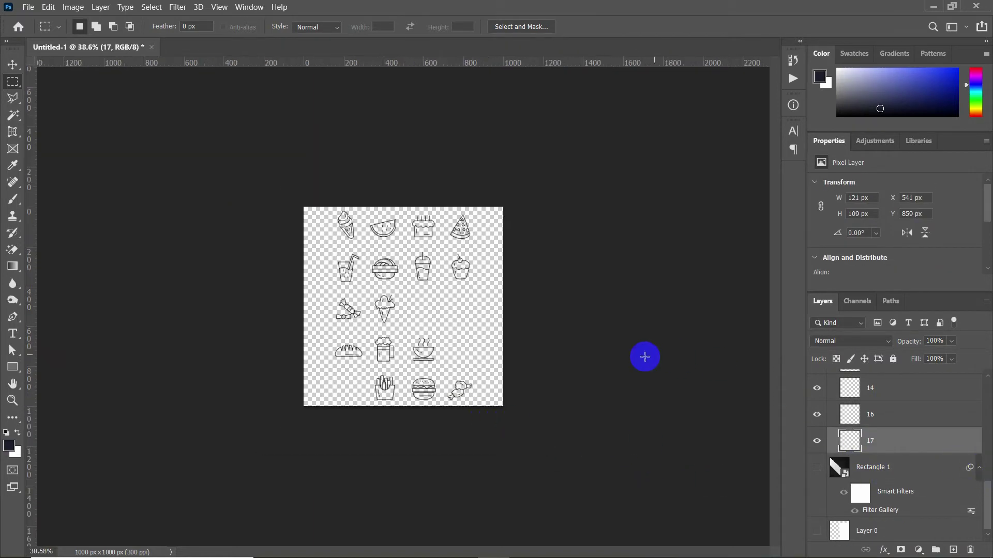
left_click(817, 468)
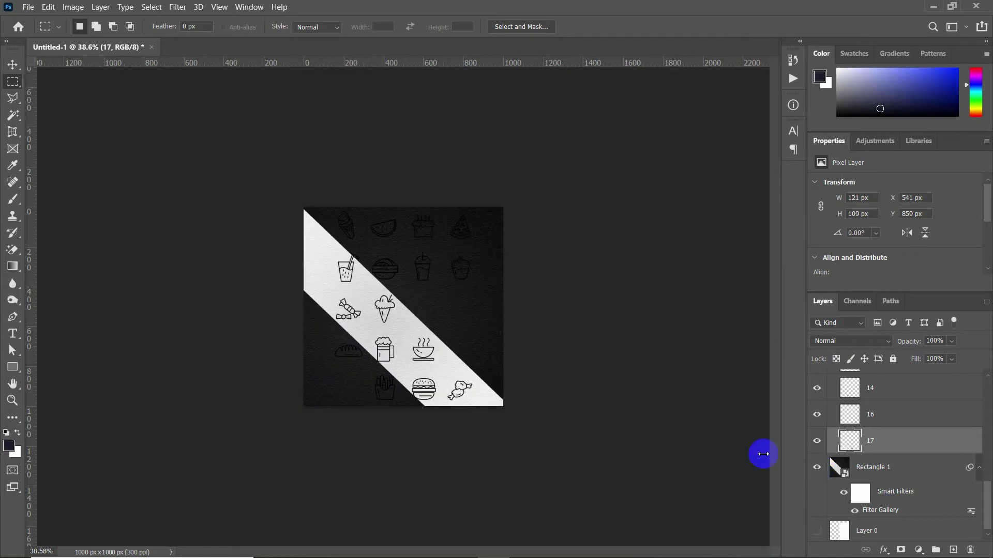
scroll(386, 344, "up", 2)
scroll(886, 456, "up", 2)
scroll(879, 445, "up", 5)
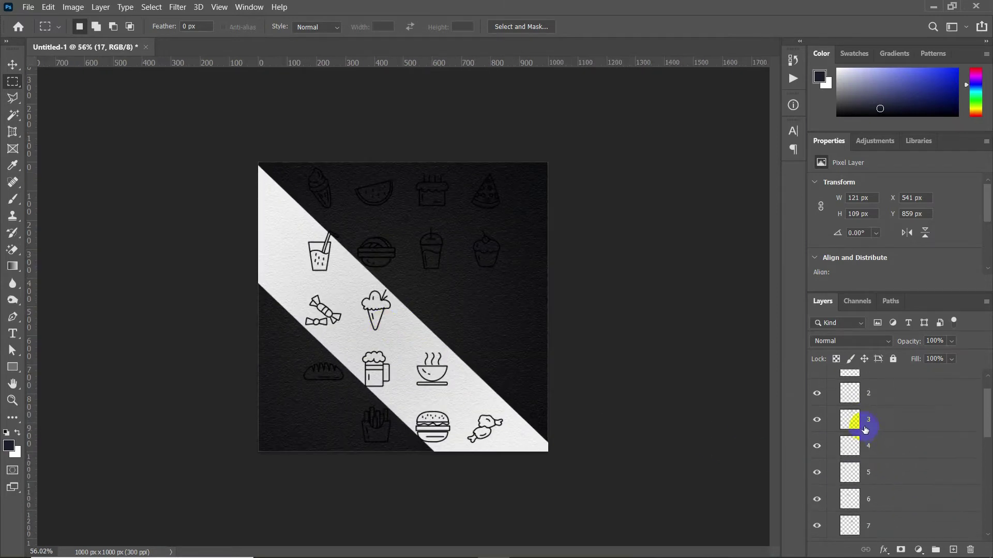
Move the ice cream icon top-left, the watermelon to the right edge, and the cake rightward
left_click(867, 403)
key("ctrl+t")
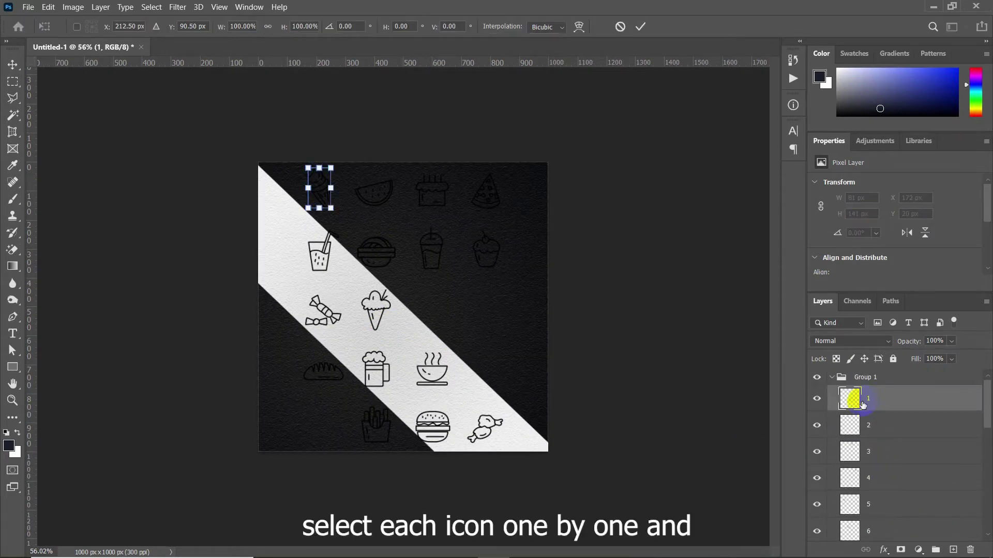
mouse_move(317, 196)
left_mouse_down()
mouse_move(275, 208)
mouse_move(273, 225)
left_mouse_up()
key("Return")
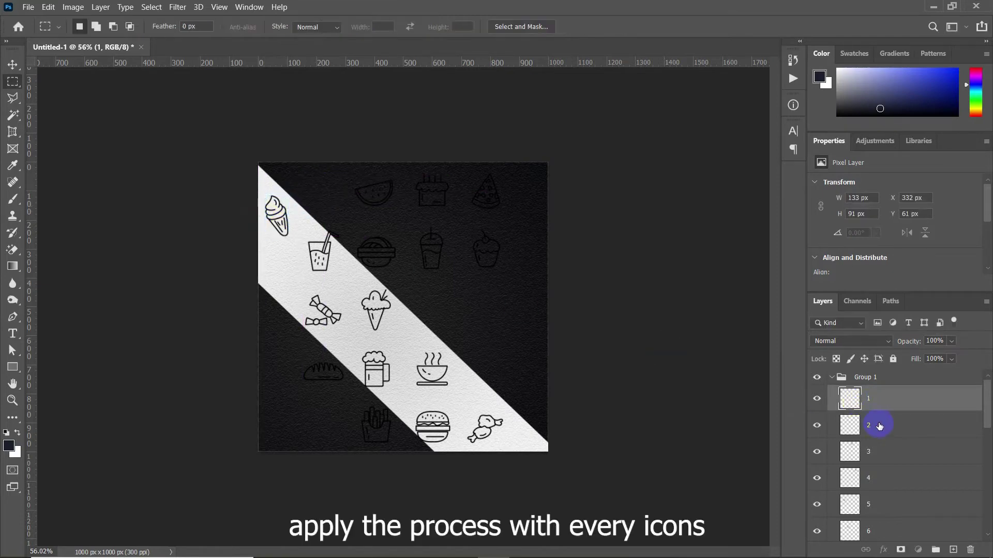
left_click(869, 426)
key("ctrl+t")
left_click_drag(366, 193, 444, 243)
key("Return")
left_click(868, 478)
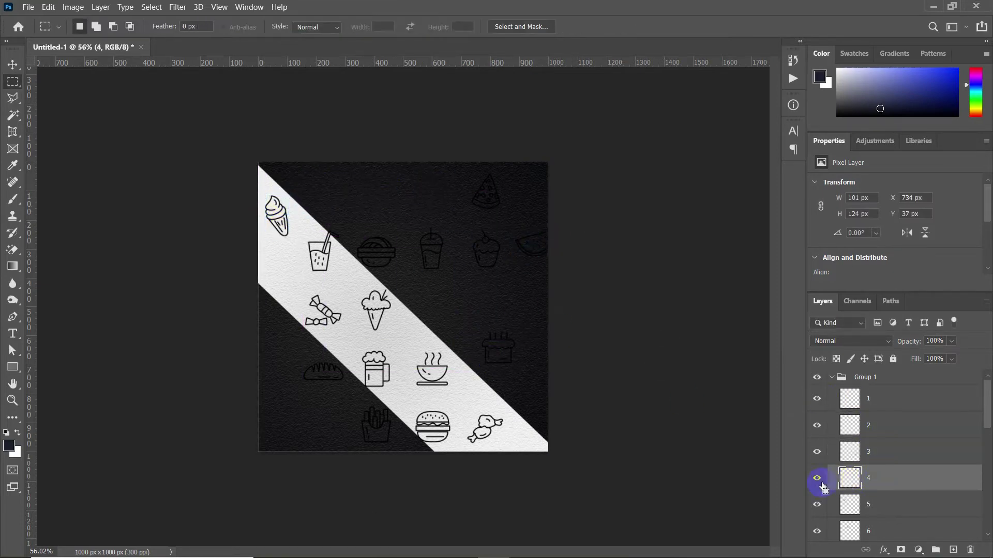
key("ctrl+t")
left_click_drag(486, 190, 362, 174)
Place the drink at the left edge, round burger on the stripe, and cup at the top edge
left_click(869, 504)
left_click_drag(319, 253, 261, 356)
key("Return")
left_click(874, 531)
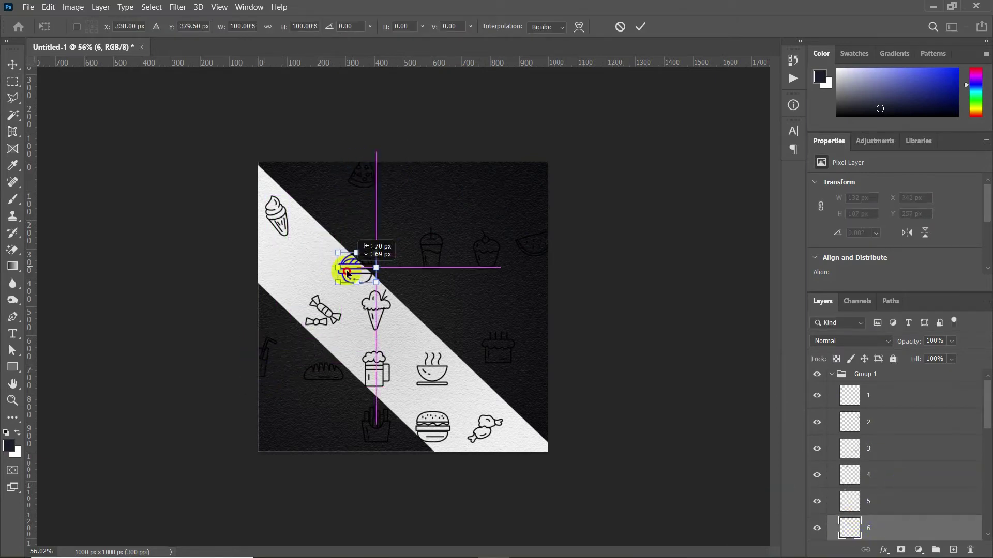
left_click_drag(376, 252, 356, 265)
left_click(875, 506)
key("ctrl+t")
left_click_drag(431, 251, 449, 183)
left_click(925, 457)
left_click_drag(486, 251, 432, 288)
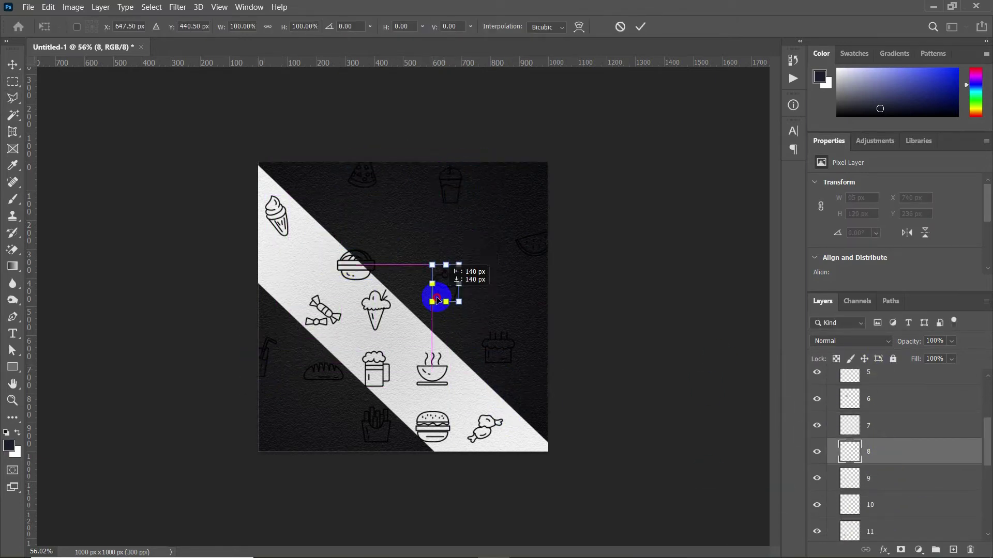
left_click_drag(323, 310, 310, 405)
Flip the ice cream cone, rotate the next icon to about 75°, and put the soup bowl bottom-right
left_click(871, 456)
key("ctrl+t")
left_click_drag(390, 311, 305, 321)
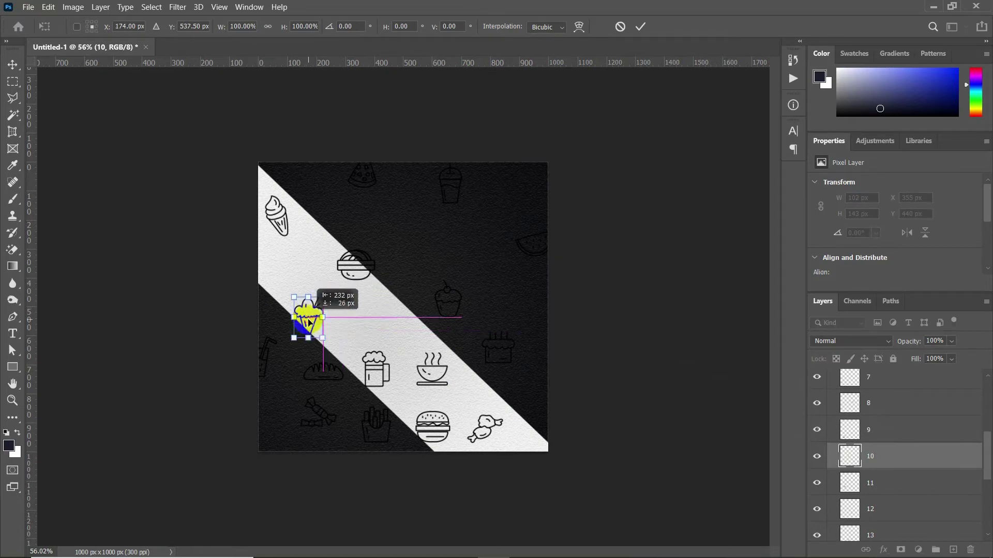
key("Return")
left_click(870, 483)
key("ctrl+t")
mouse_move(368, 378)
left_mouse_down()
mouse_move(327, 418)
mouse_move(473, 245)
left_mouse_up()
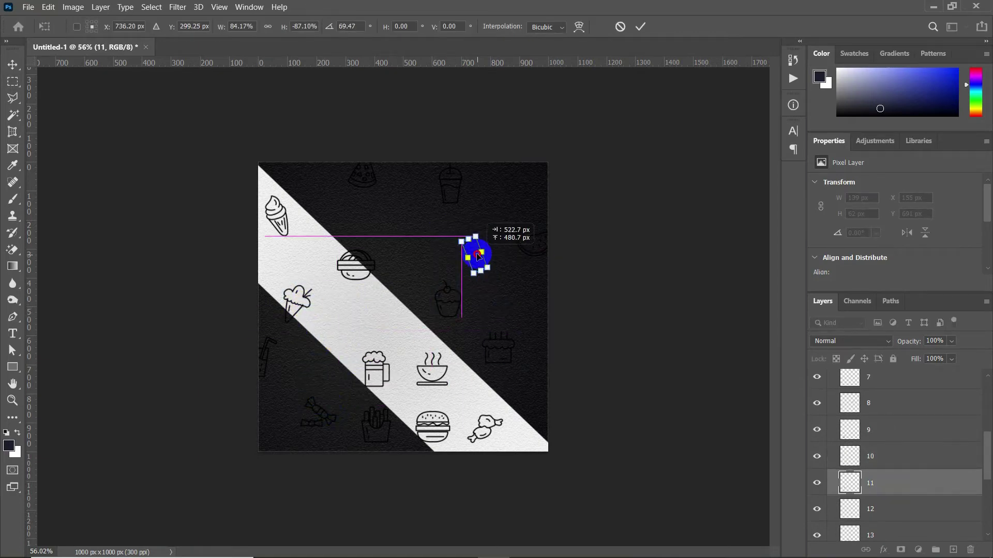
key("Return")
left_click(870, 509)
key("ctrl+t")
left_click_drag(433, 368, 523, 431)
key("Return")
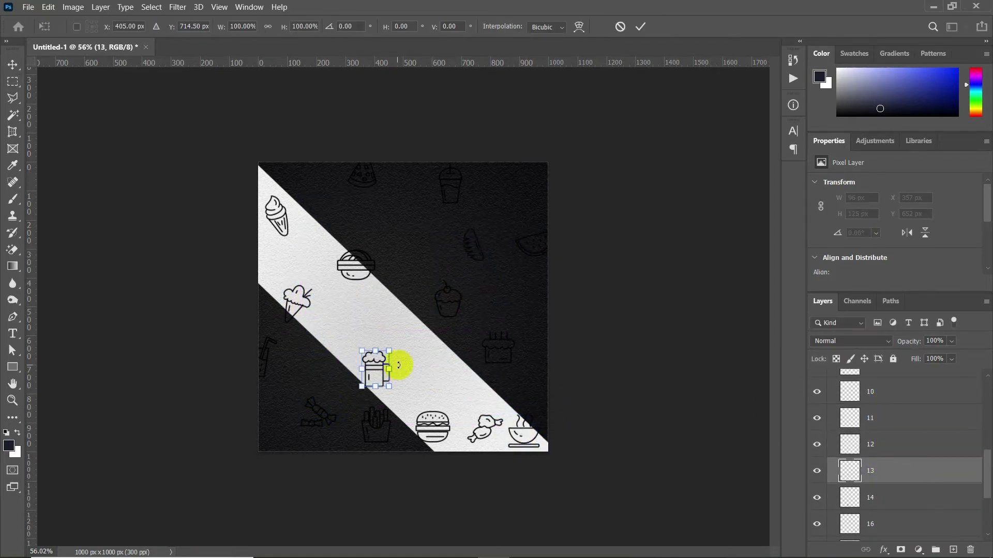
Shift the beer mug, fries and burger icons into place, then collapse Group 1
left_click_drag(377, 364, 343, 355)
left_click(879, 505)
left_click_drag(376, 424, 409, 235)
left_click(876, 486)
mouse_move(485, 428)
left_mouse_down()
mouse_move(398, 442)
mouse_move(416, 379)
left_mouse_up()
left_click(871, 501)
key("ctrl+t")
key("Return")
scroll(872, 491, "up", 3)
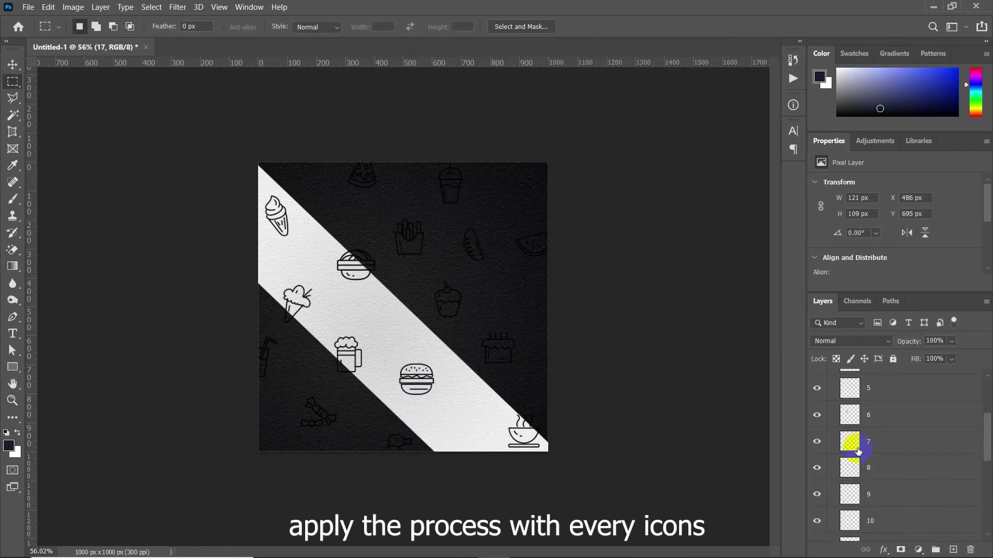
scroll(848, 440, "up", 5)
left_click(832, 380)
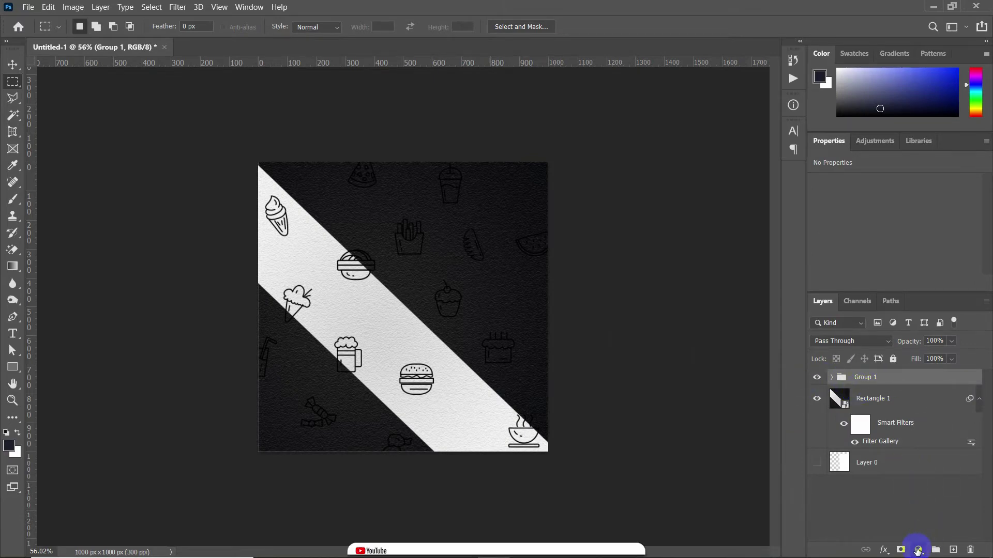
Add a white Solid Color fill layer clipped to the icon group to turn the icons white
left_click(918, 550)
left_click(906, 324)
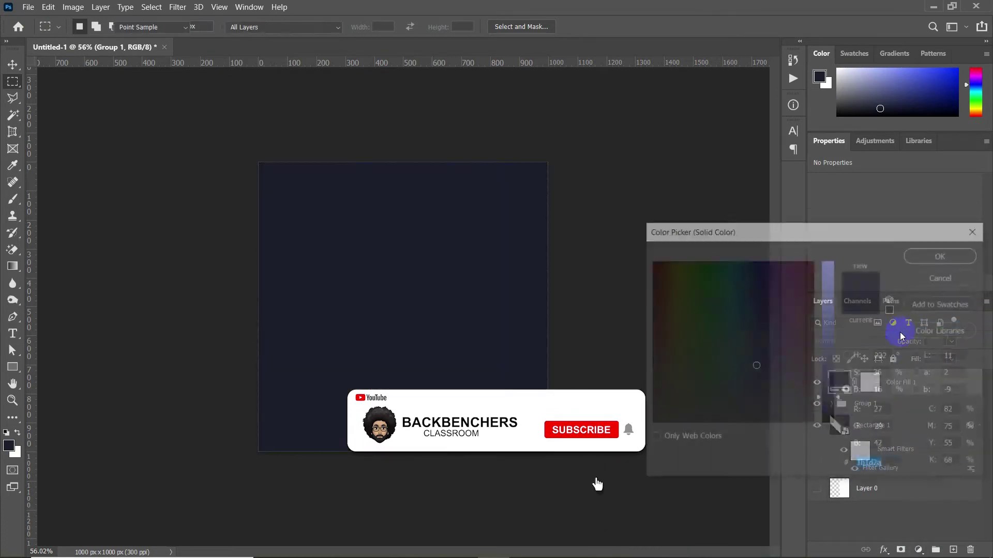
type("a4b0ff")
type("ffffff")
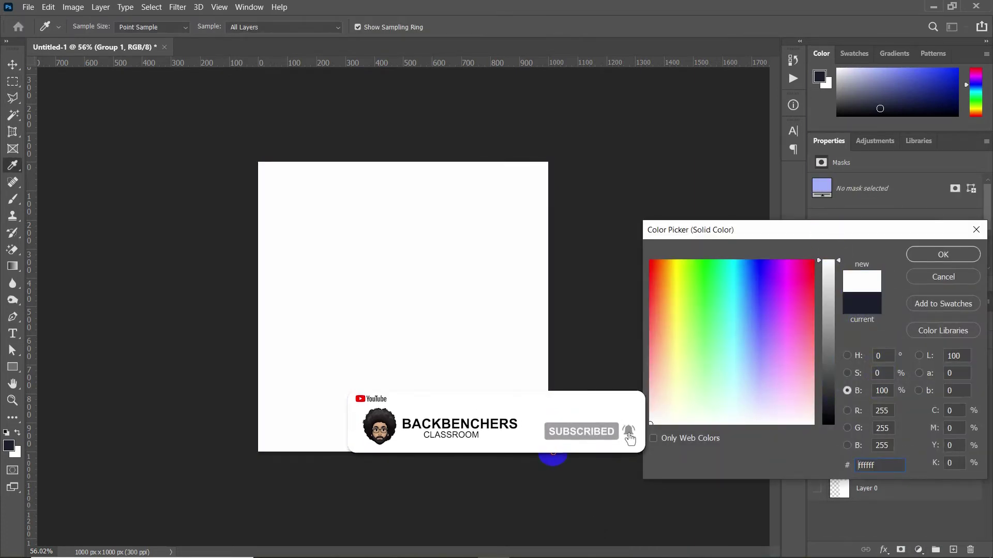
left_click(944, 254)
right_click(898, 390)
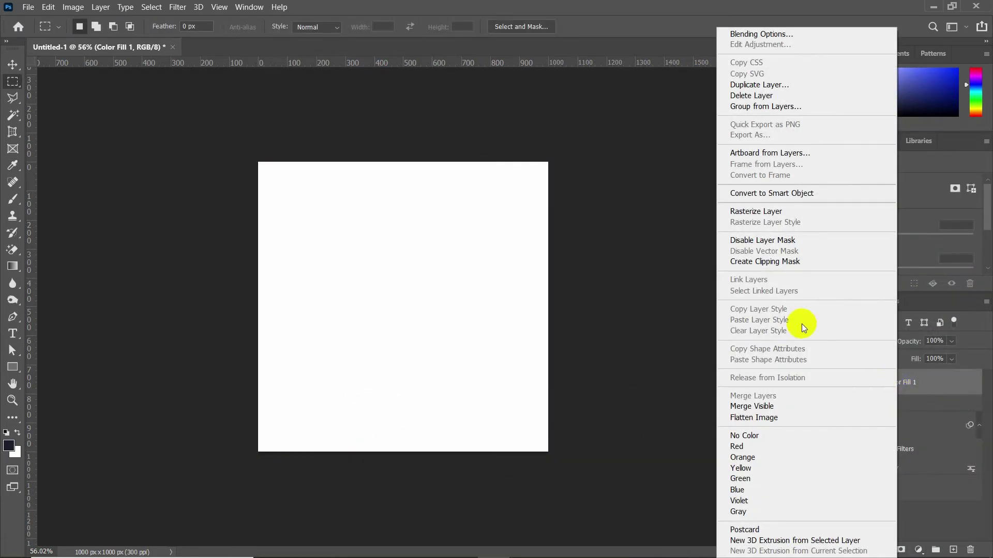
left_click(767, 264)
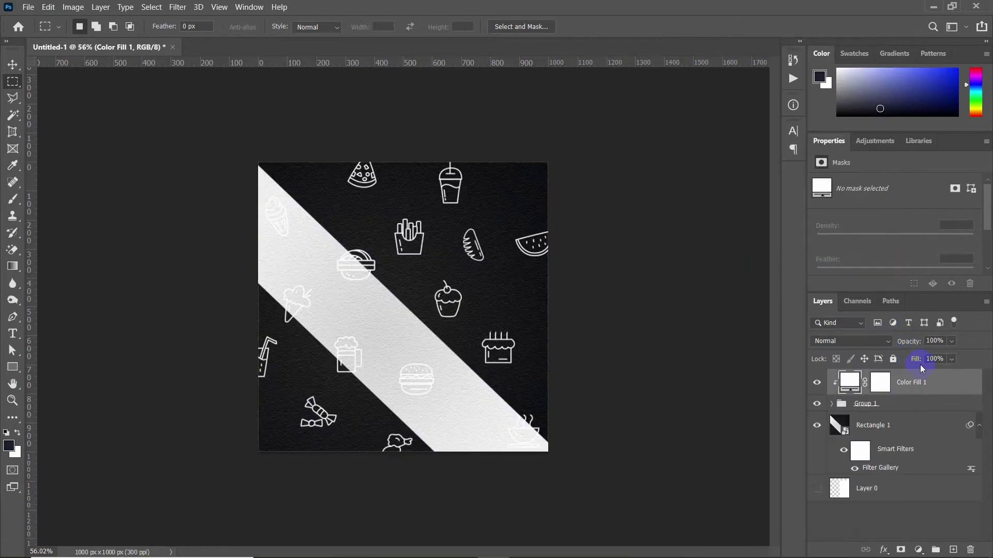
Select Group 1 and experiment with its fill, raising it to 83%
left_click(867, 406)
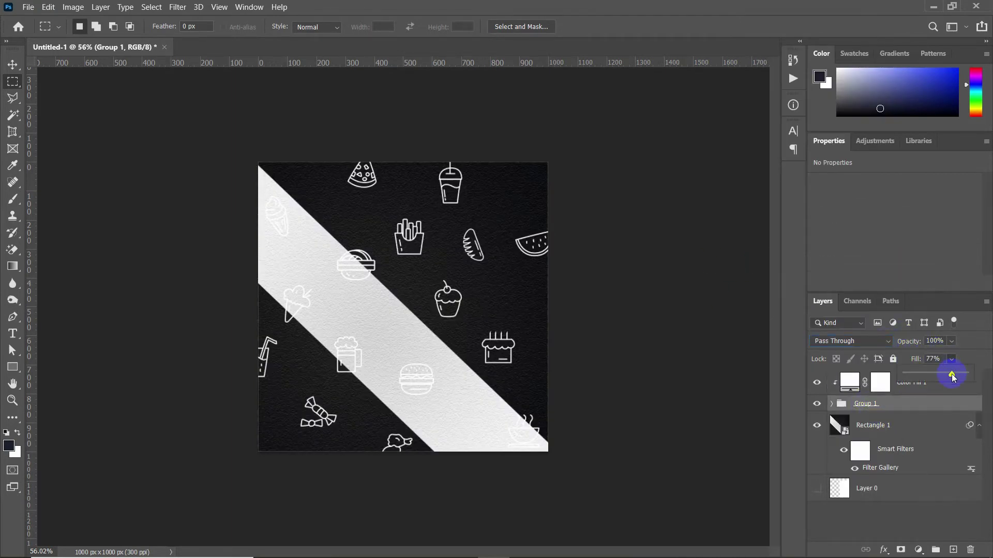
left_click_drag(953, 376, 931, 378)
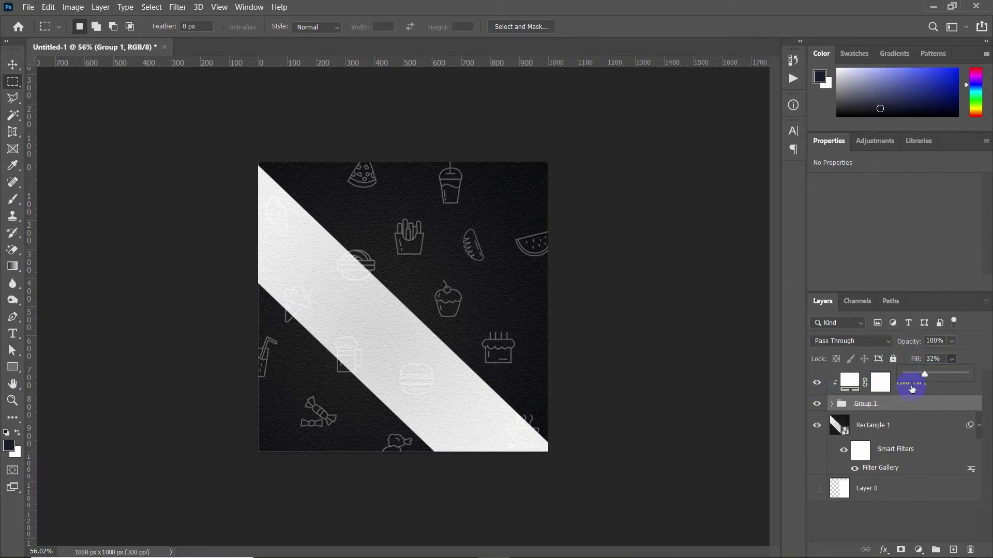
left_click_drag(941, 378, 944, 380)
scroll(333, 395, "up", 2)
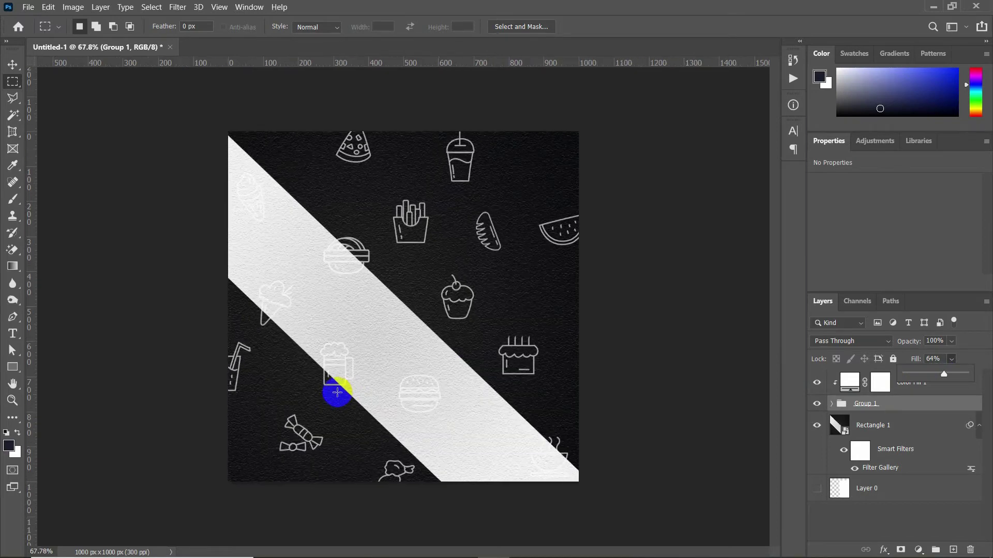
scroll(348, 391, "up", 2)
scroll(561, 395, "down", 1)
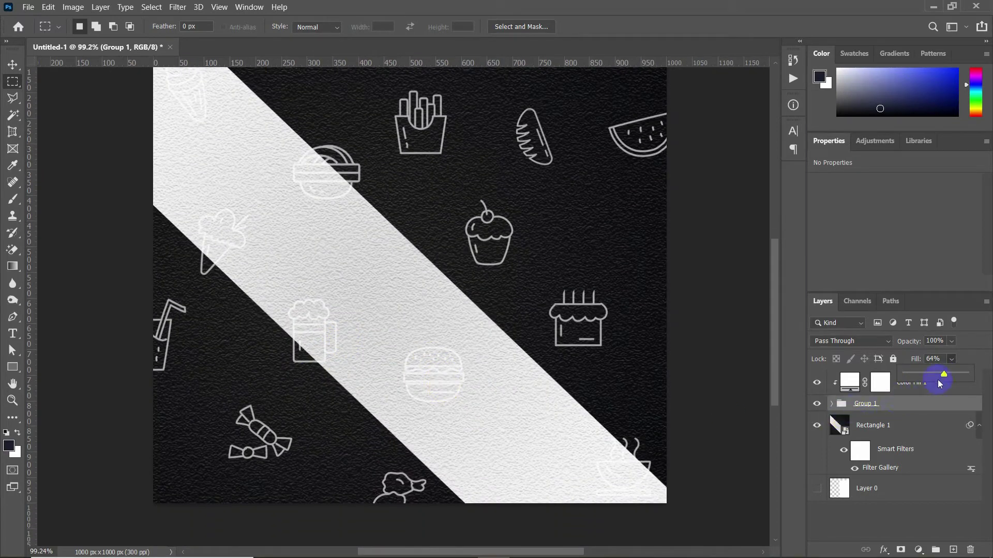
left_click_drag(950, 377, 955, 375)
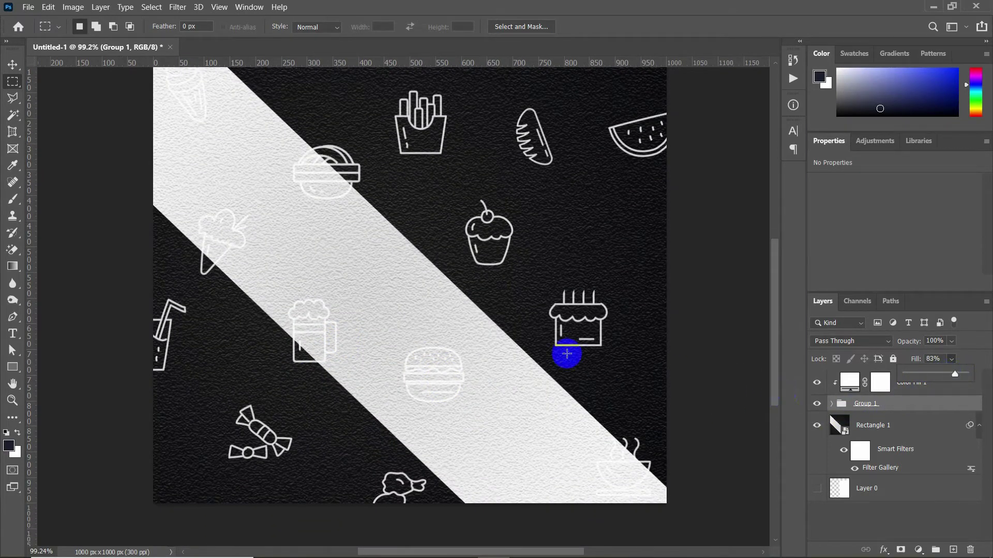
Try Soft Light, then set Group 1 to Difference and lower its fill to fade the icons
left_click(856, 343)
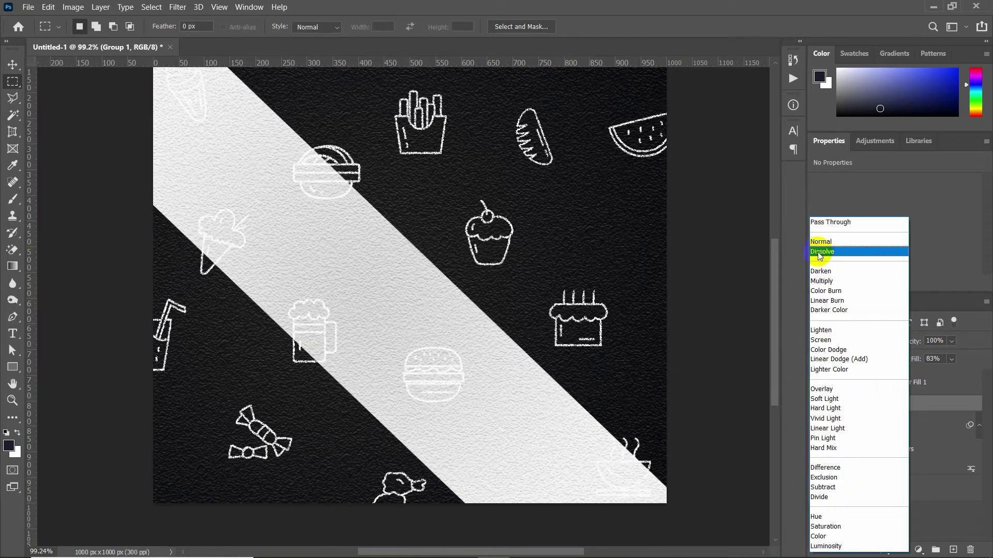
left_click(832, 398)
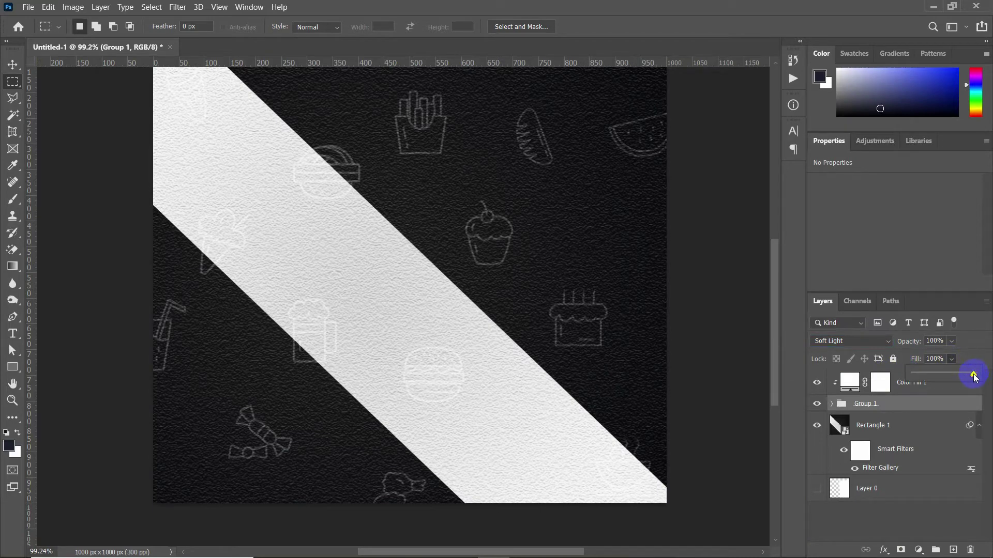
left_click(885, 345)
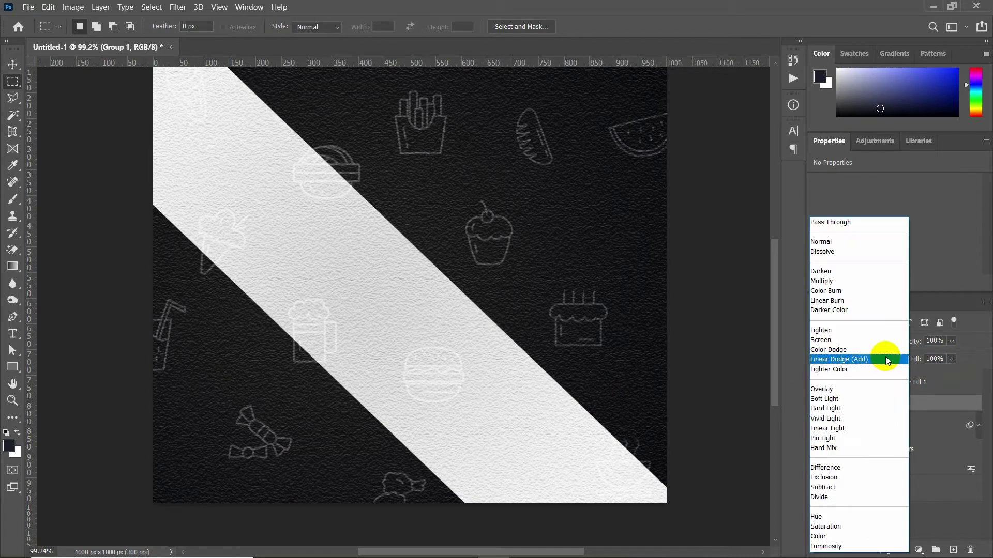
left_click(844, 469)
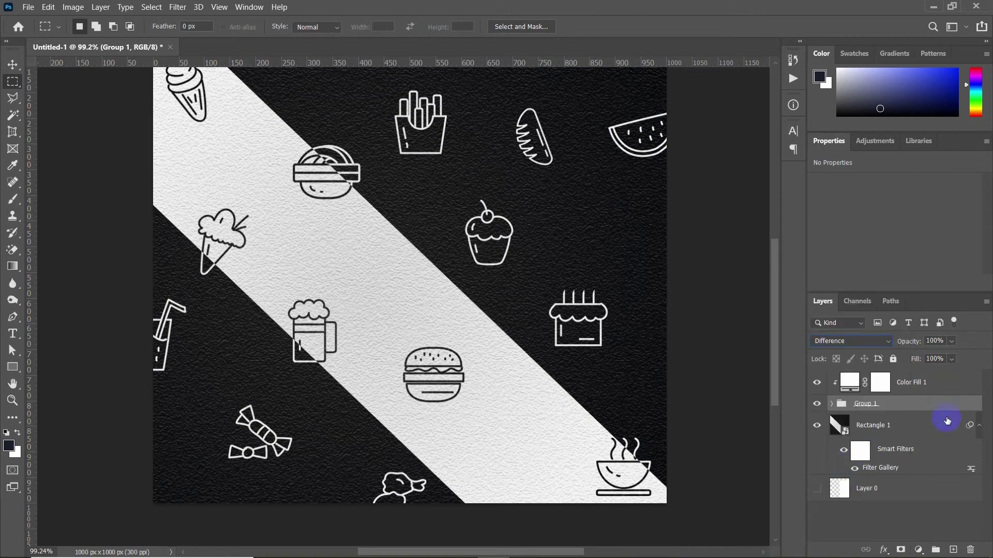
left_click_drag(940, 373, 928, 372)
scroll(637, 340, "down", 5)
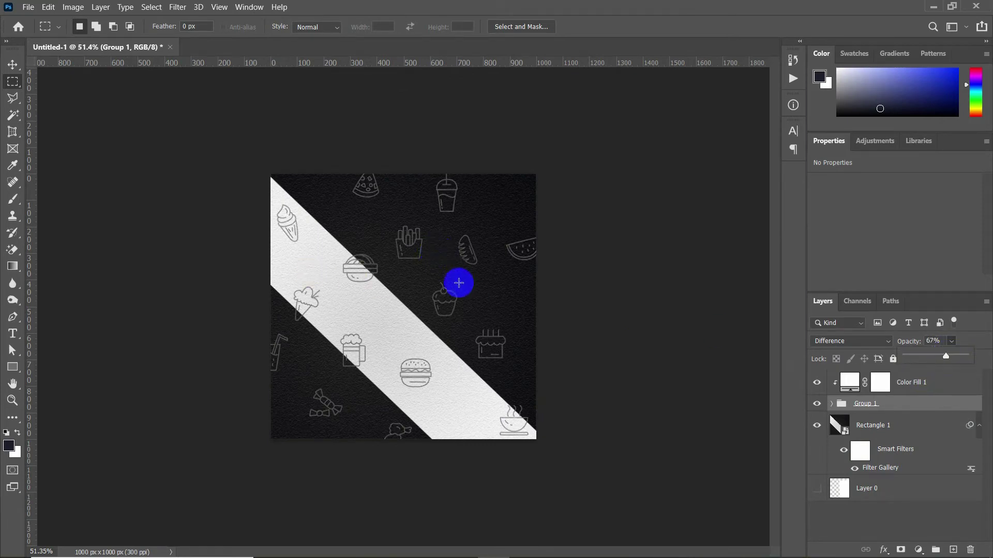
left_click(12, 66)
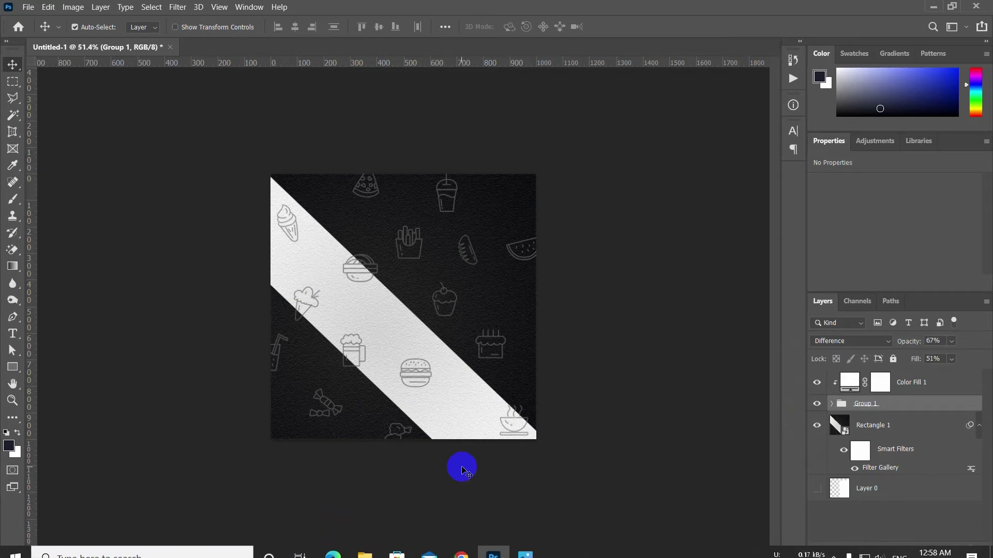
scroll(389, 333, "up", 1)
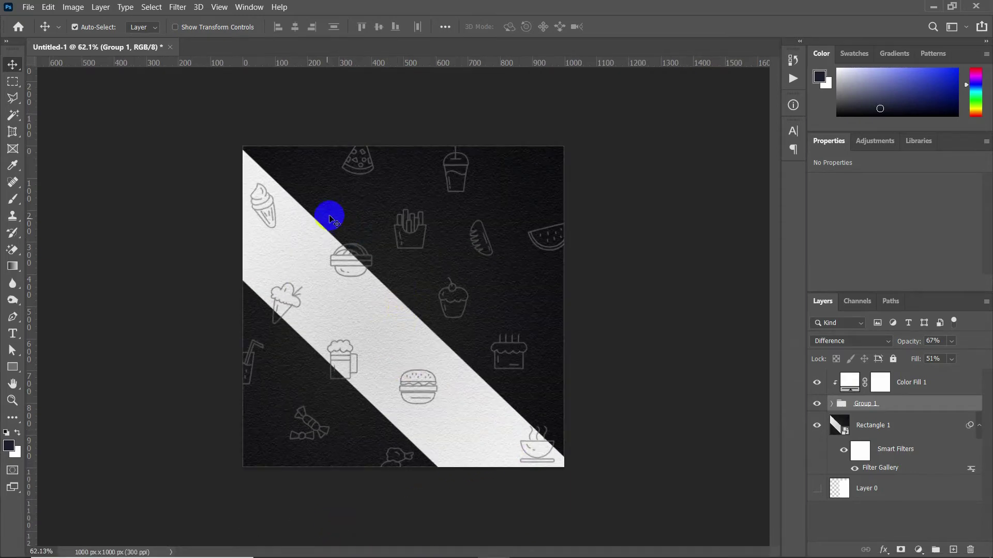
Add a new layer and type the BURGER KING title in a text box near the top
left_click(913, 382)
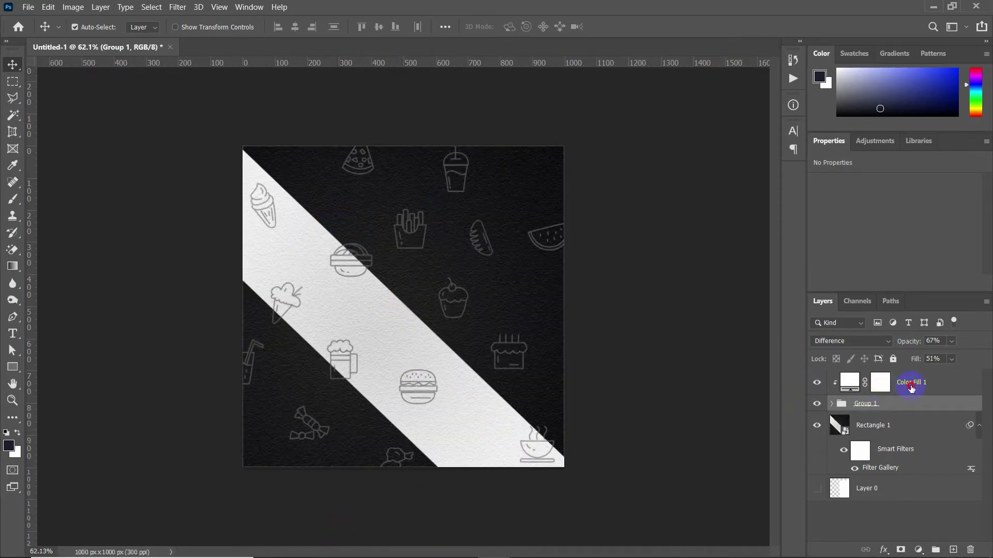
left_click(953, 549)
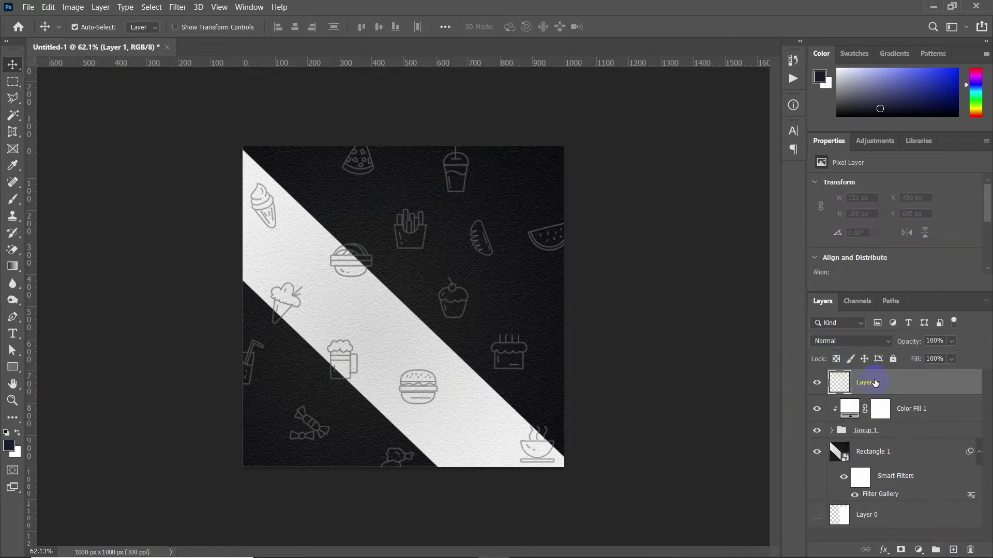
left_click(12, 334)
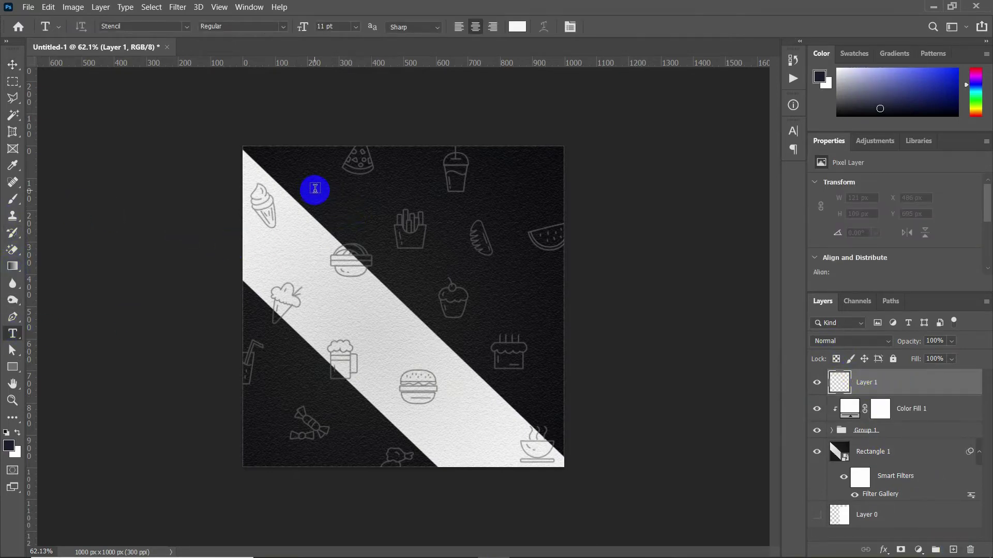
left_click_drag(315, 188, 520, 249)
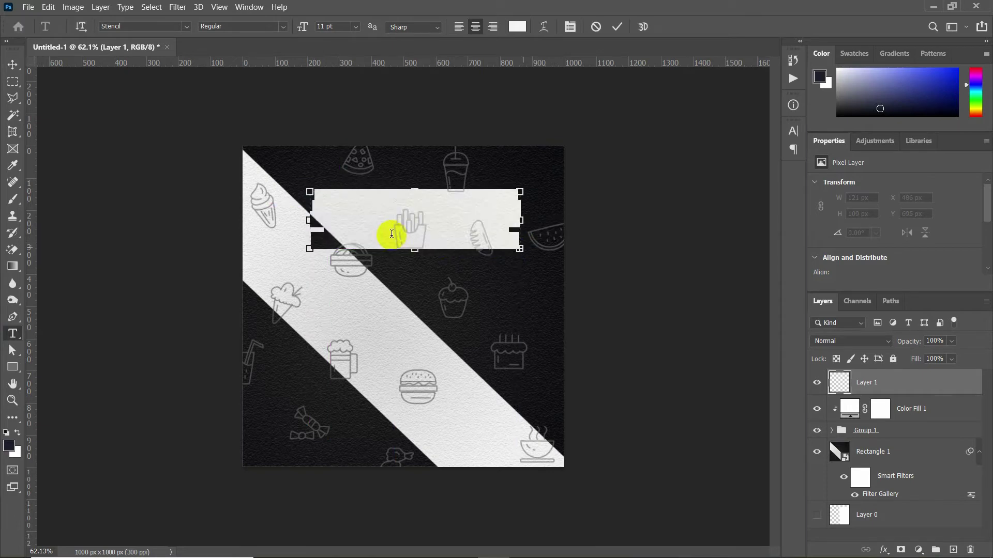
type("BUR")
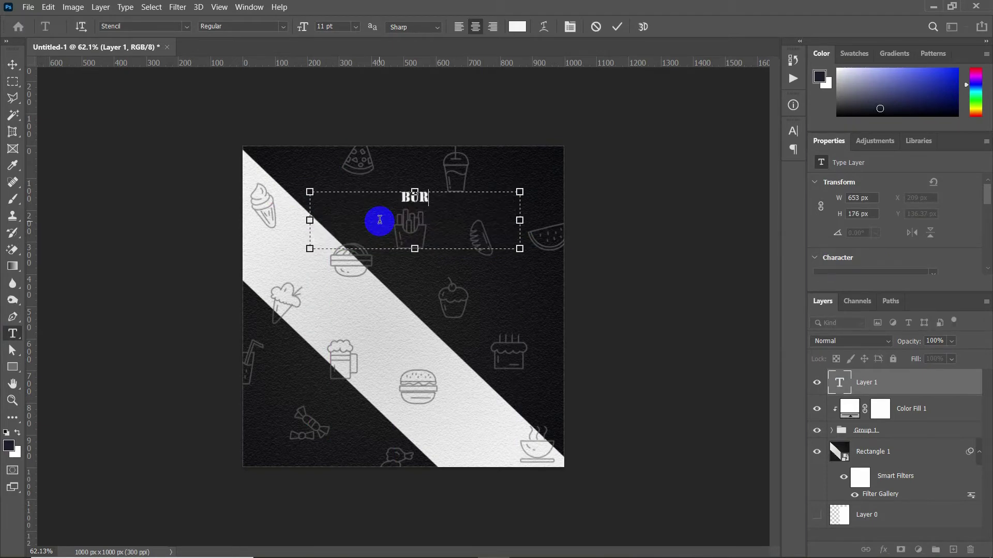
type("GER KING")
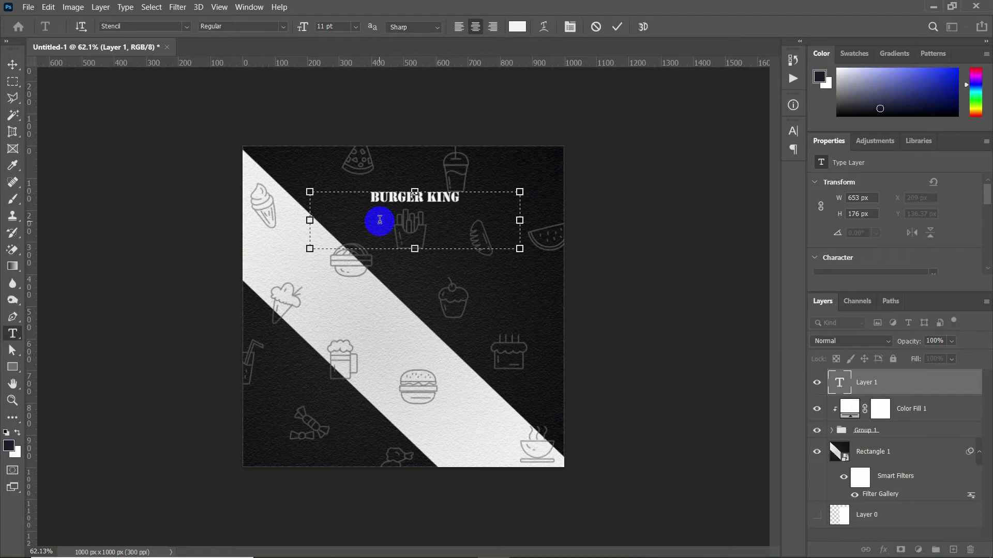
Set the title to Stencil with Faux Bold, enlarging it to about 23 pt
key("ctrl+a")
left_click(791, 135)
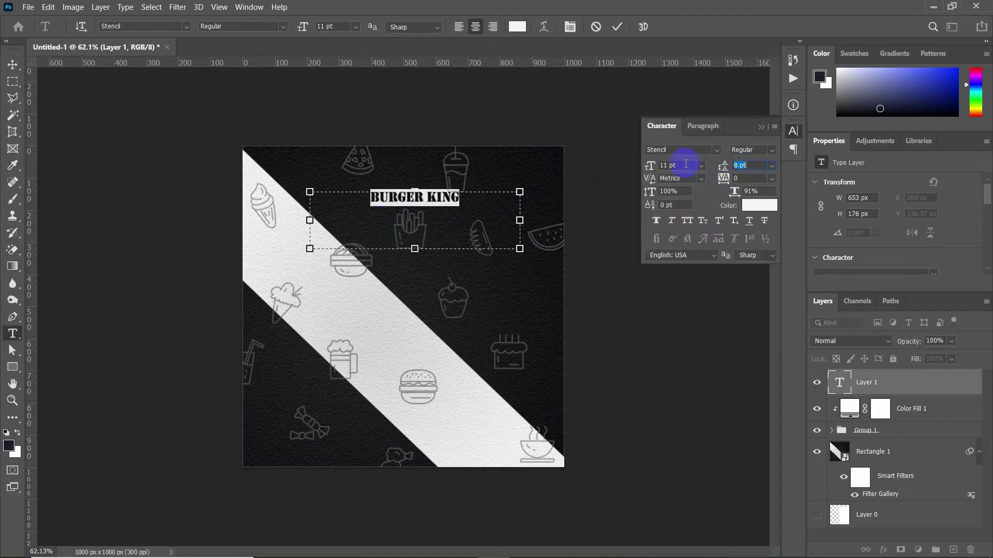
left_click(678, 154)
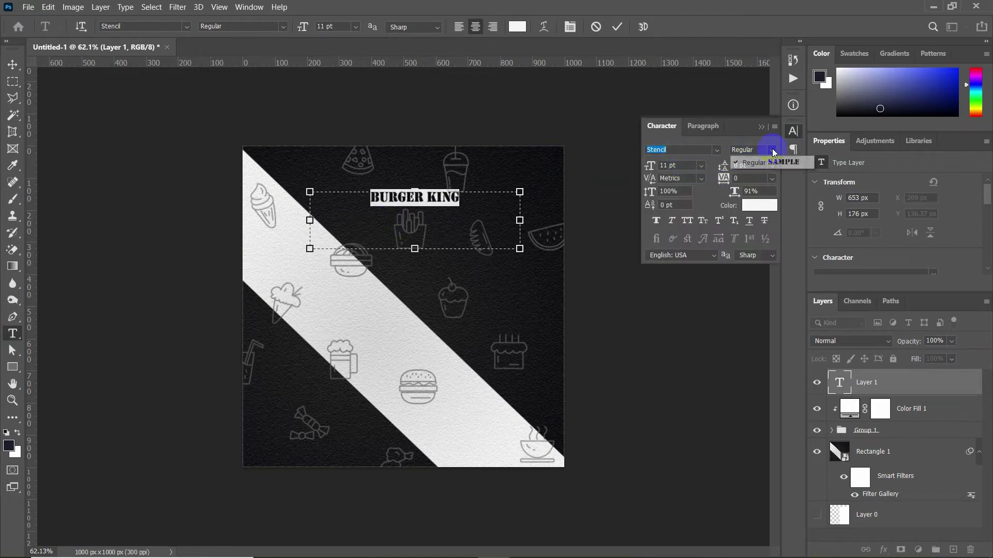
left_click(655, 223)
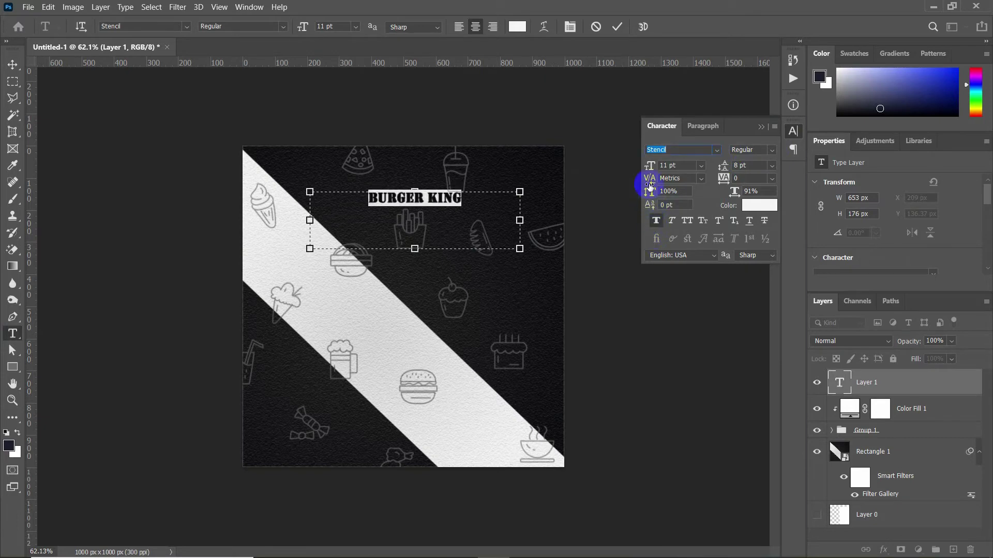
left_click_drag(650, 165, 657, 167)
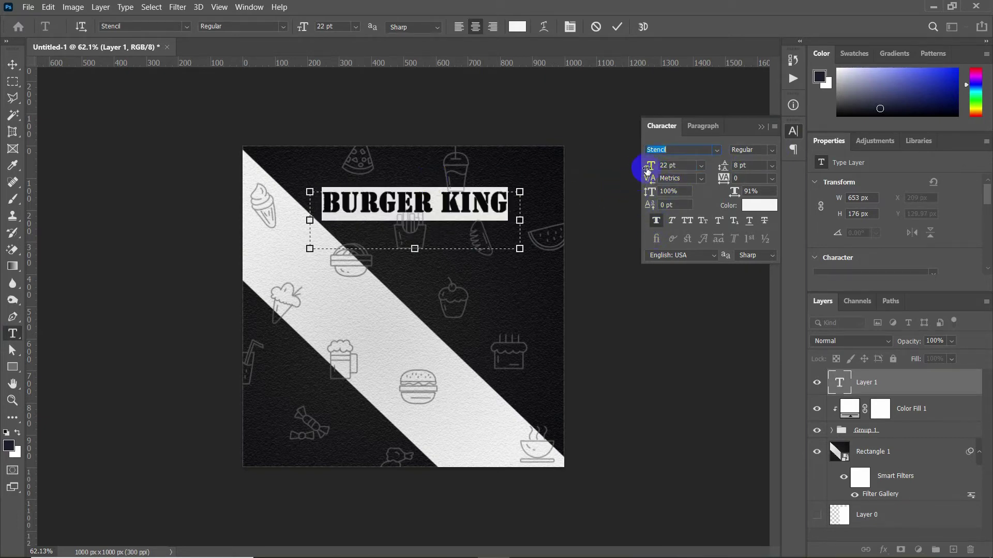
left_click_drag(650, 167, 653, 166)
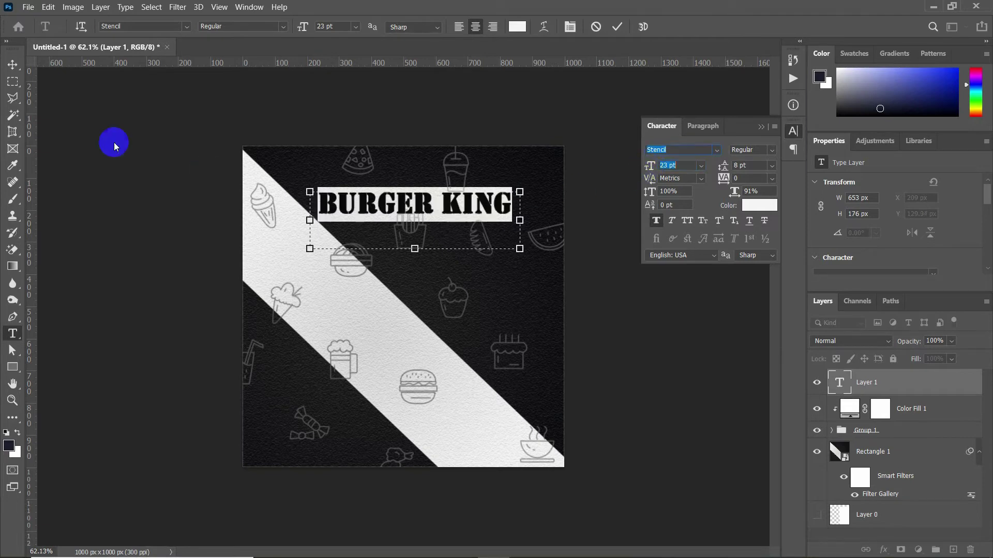
Reduce the title to 20 pt and position it centred near the top of the poster
left_click(12, 64)
left_click_drag(387, 210, 379, 223)
scroll(428, 278, "up", 5)
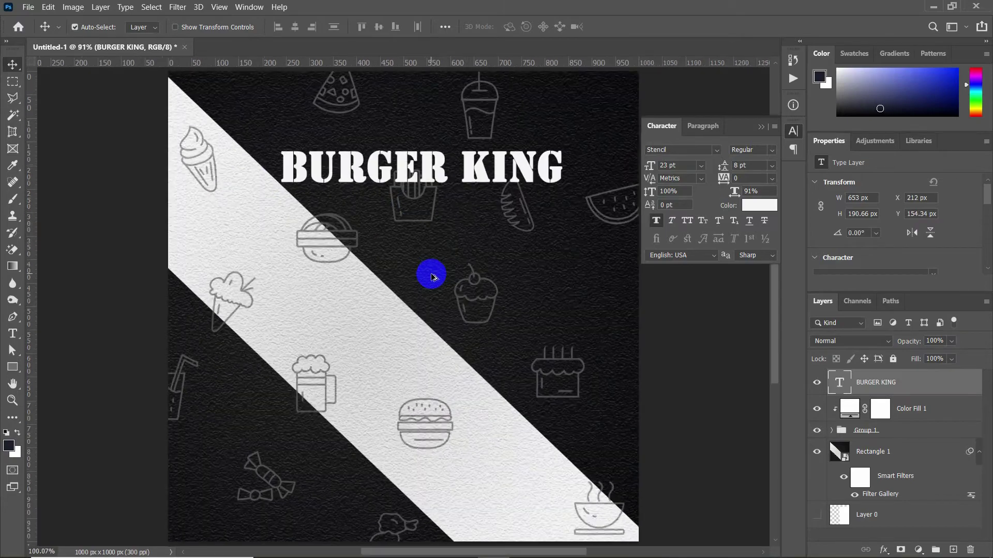
scroll(433, 273, "up", 1)
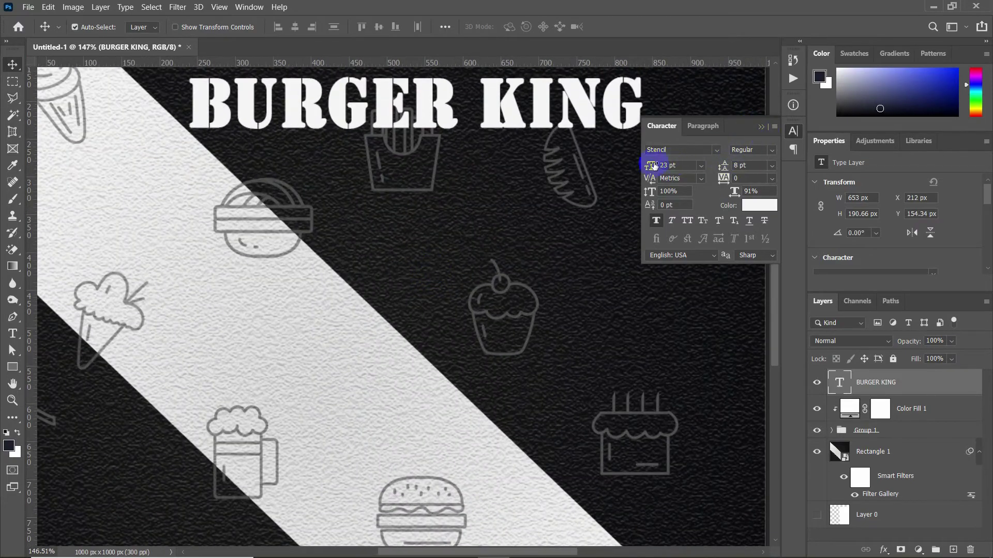
left_click_drag(650, 166, 641, 162)
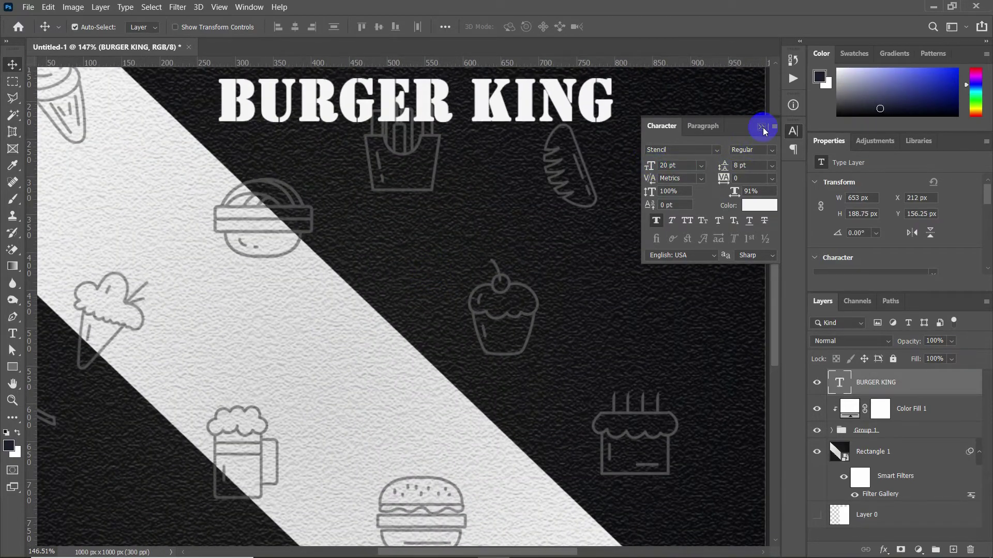
left_click(760, 127)
scroll(650, 179, "up", 2)
left_click_drag(484, 161, 483, 167)
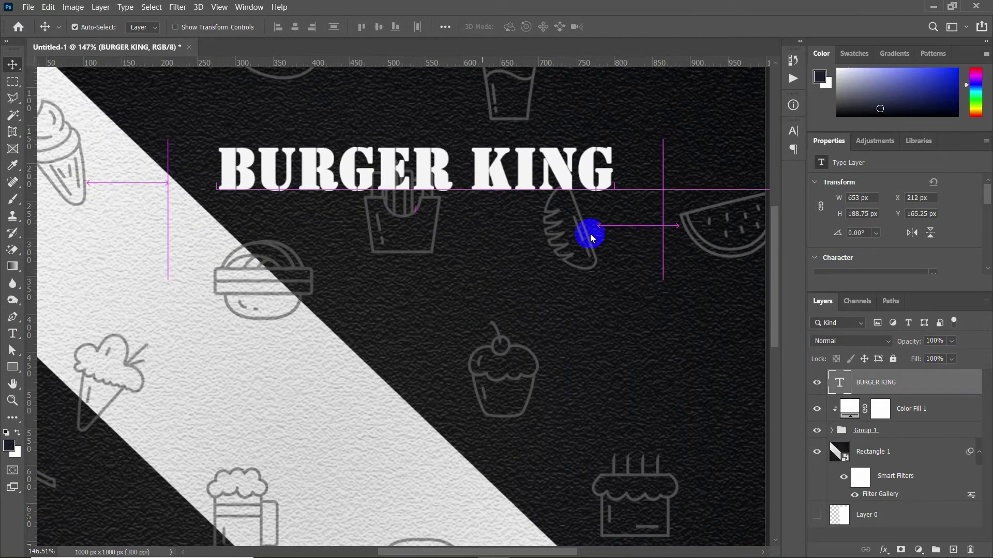
Blend the BURGER KING title with Exclusion
left_click(829, 343)
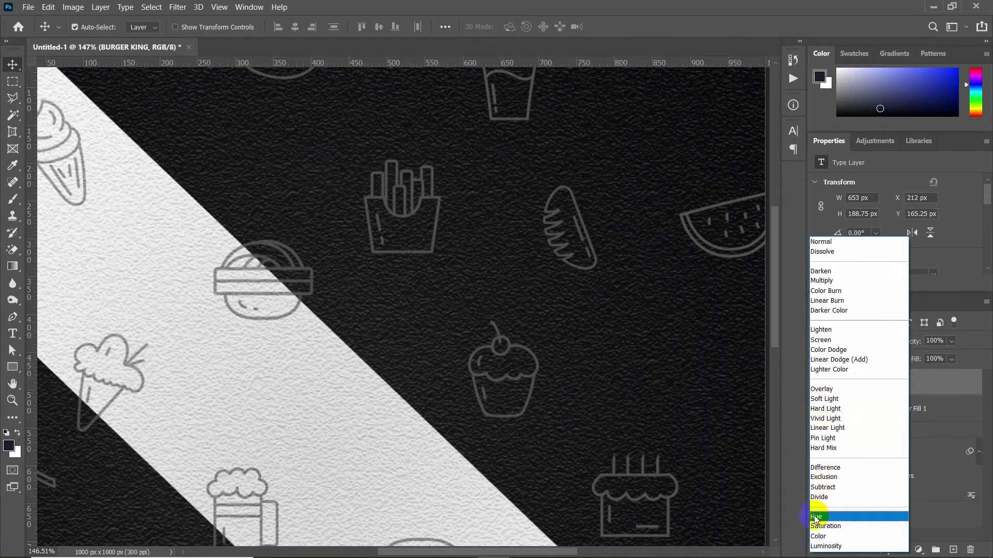
left_click(827, 478)
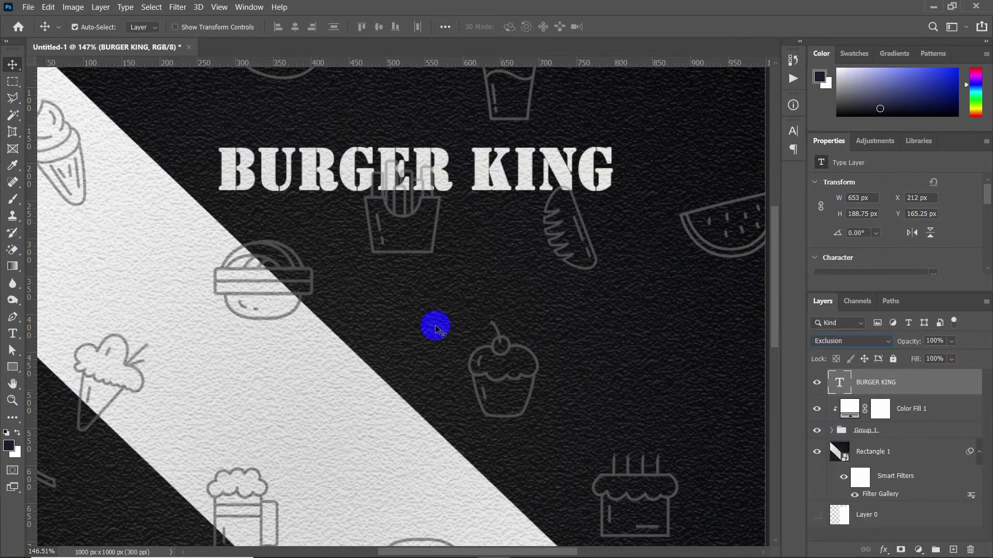
left_click(87, 100)
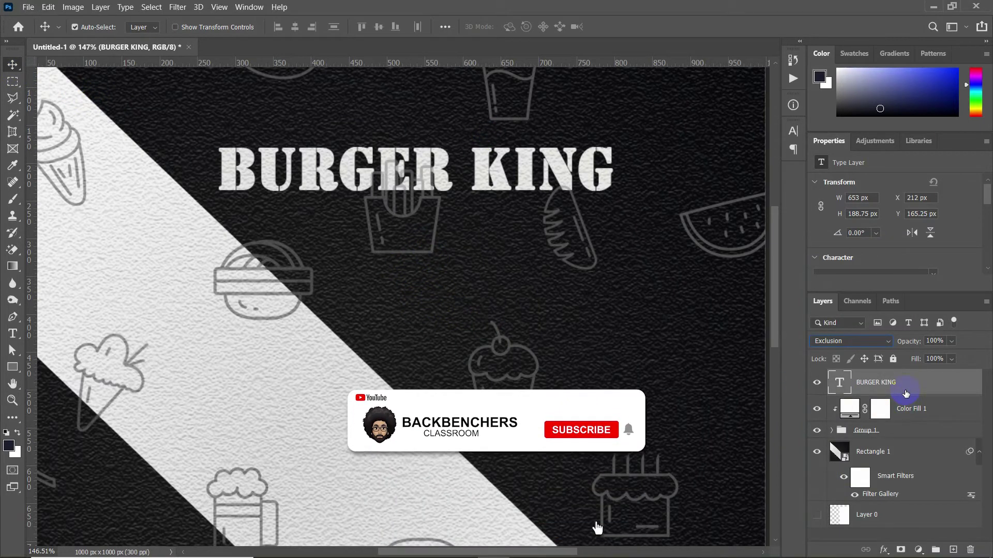
Hide the fries icon beneath the title and nudge the bread icon slightly lower
left_click(510, 317)
scroll(510, 317, "down", 4)
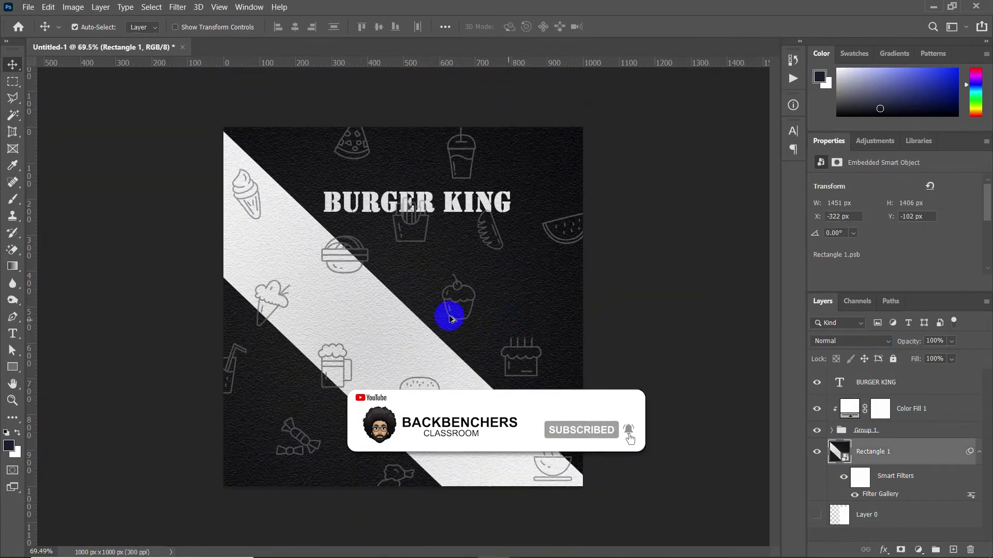
scroll(362, 207, "up", 2)
scroll(413, 218, "up", 2)
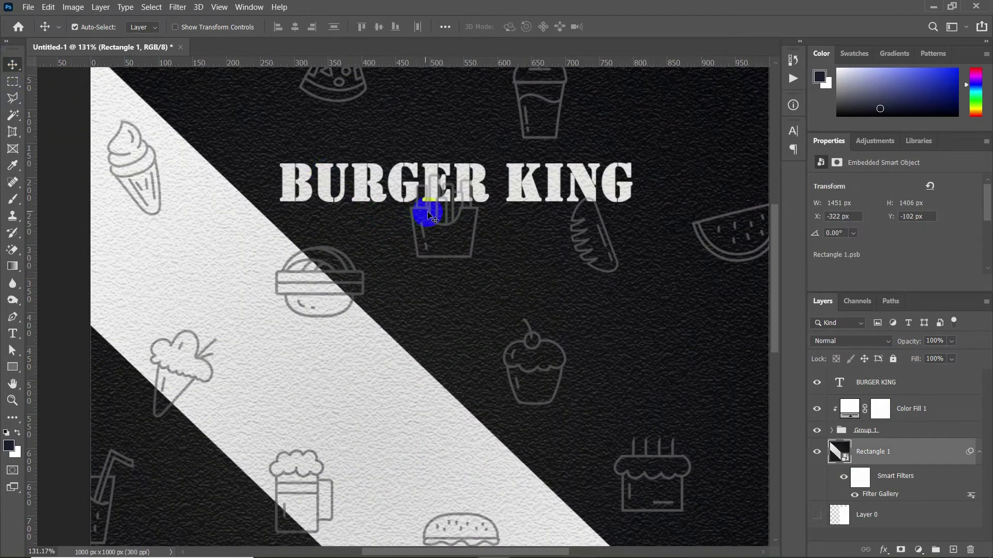
left_click(429, 217)
left_click(817, 527)
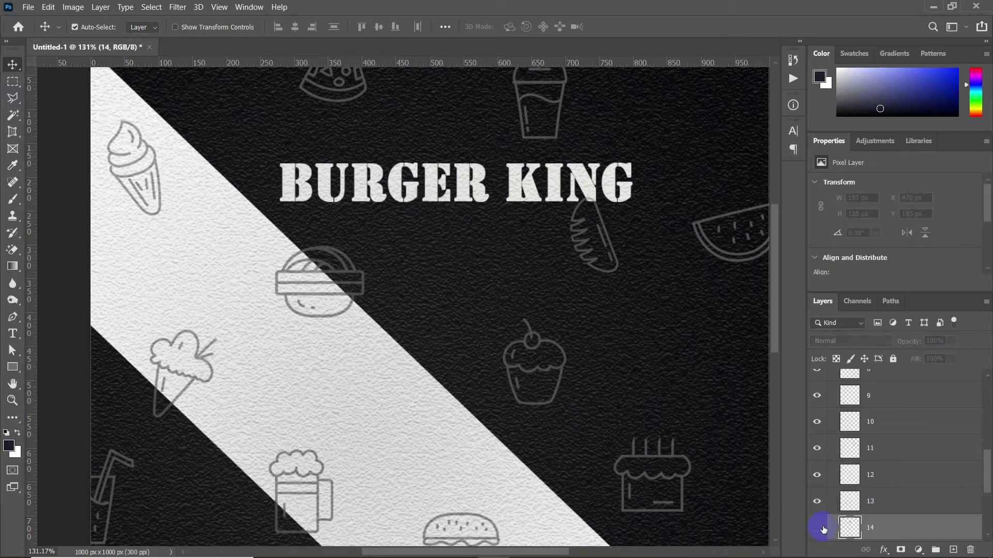
left_click_drag(605, 243, 612, 266)
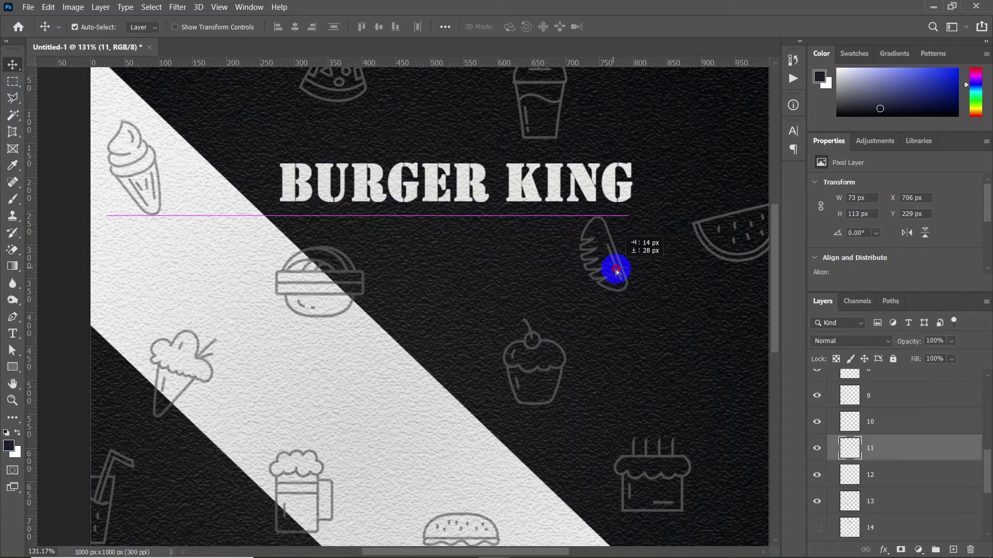
scroll(531, 303, "down", 3)
scroll(406, 214, "up", 2)
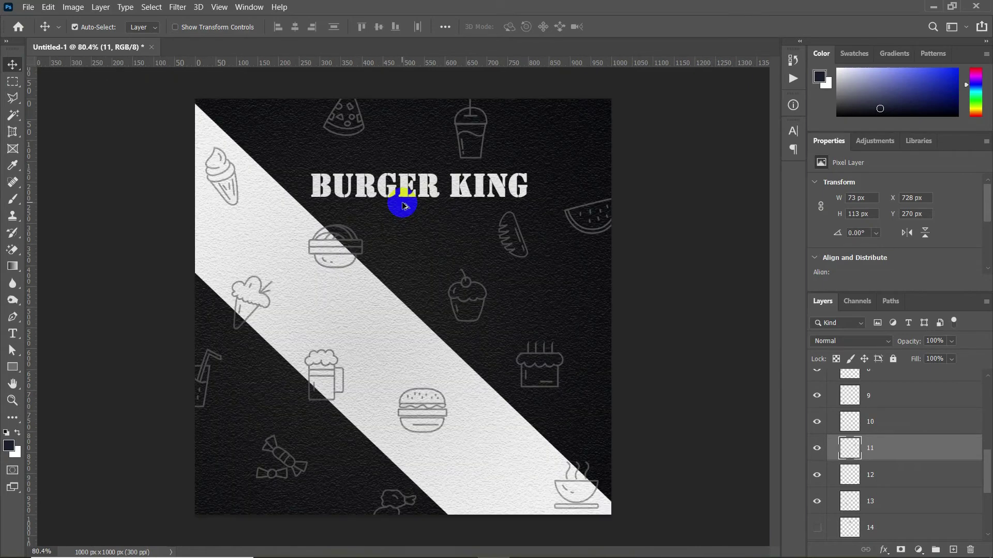
scroll(889, 408, "up", 10)
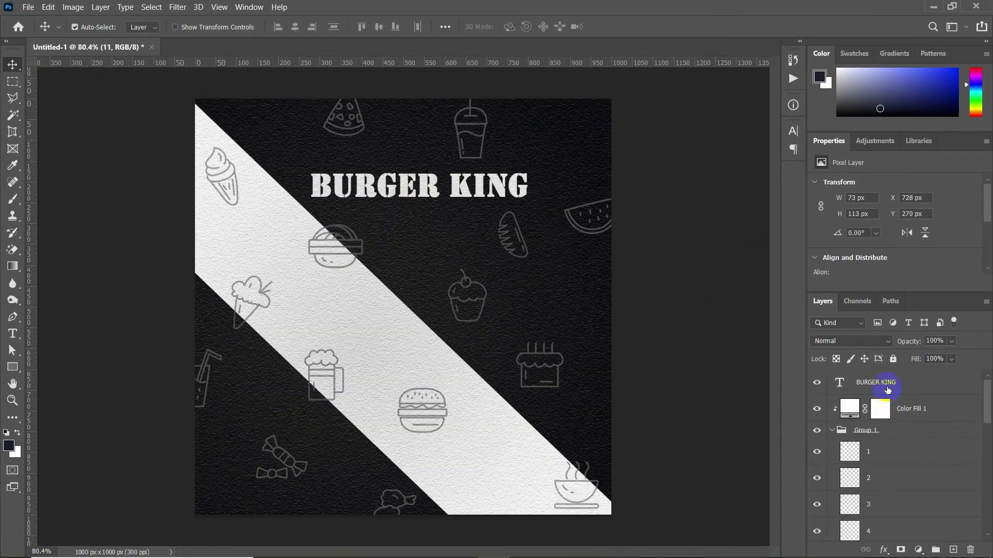
left_click(886, 384)
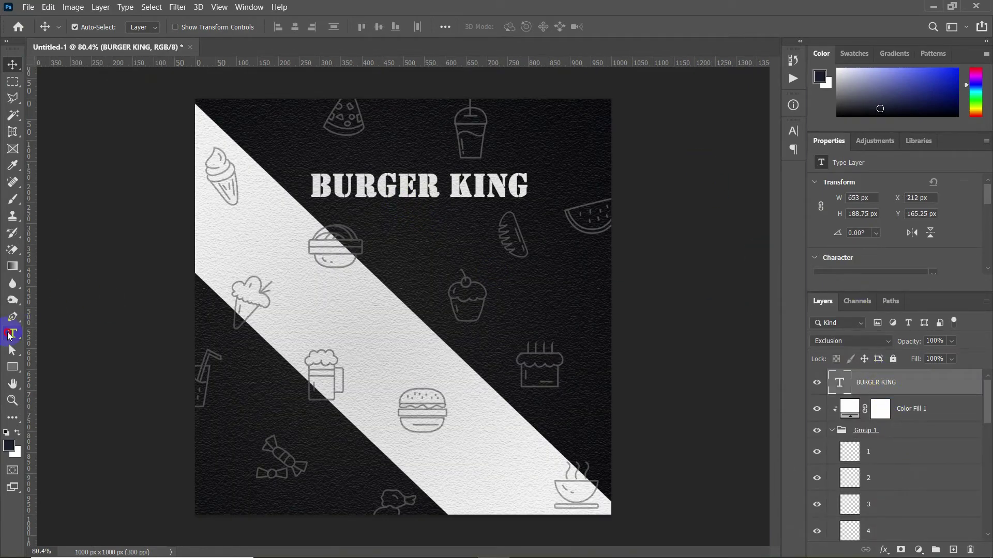
Create a text box above BURGER KING and type the word Delicious
left_click(10, 334)
left_click_drag(336, 136, 498, 173)
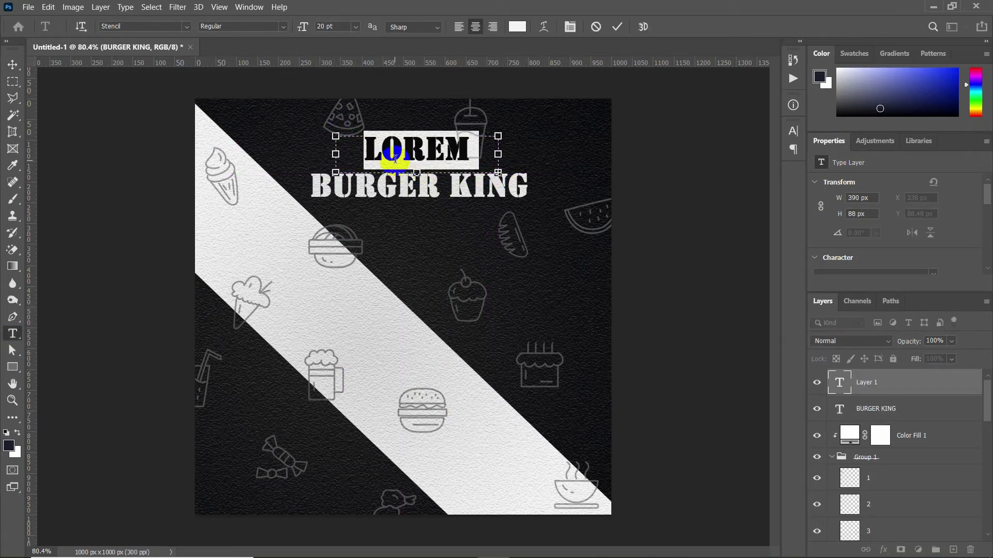
type("DEL")
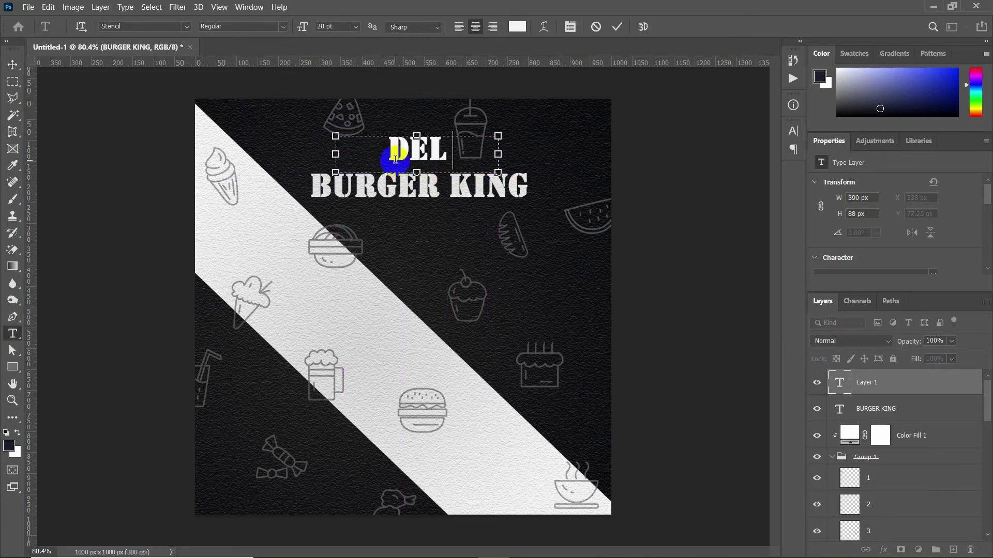
type("ICIO")
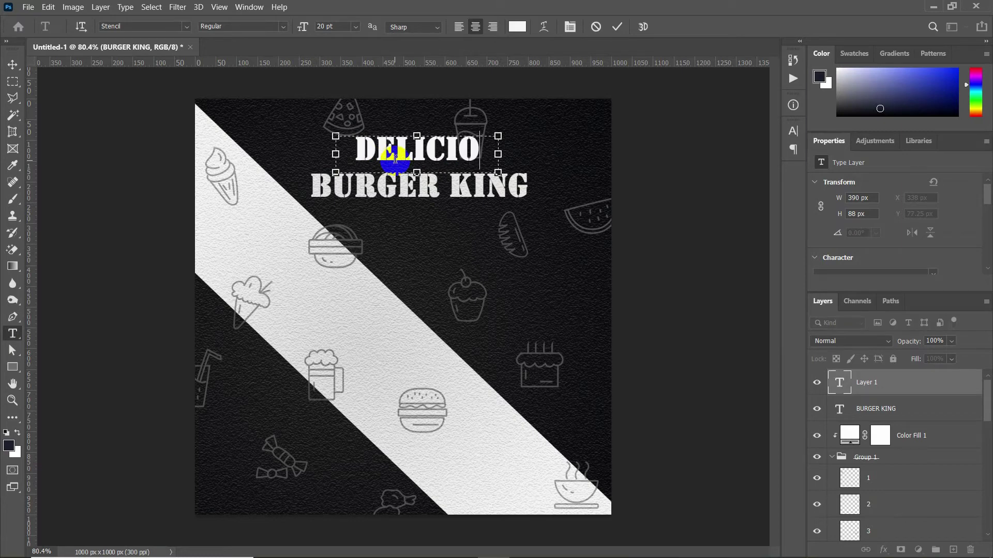
type("U")
key("BackSpace")
type("-")
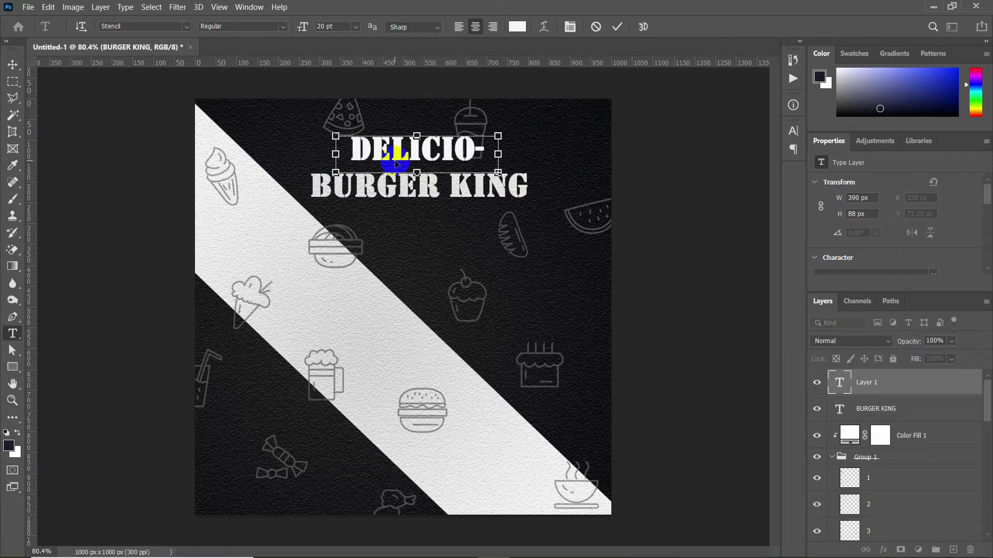
Apply the Beautiful People Personal Use font to Delicious and fix its spelling
double_click(396, 163)
left_click(793, 131)
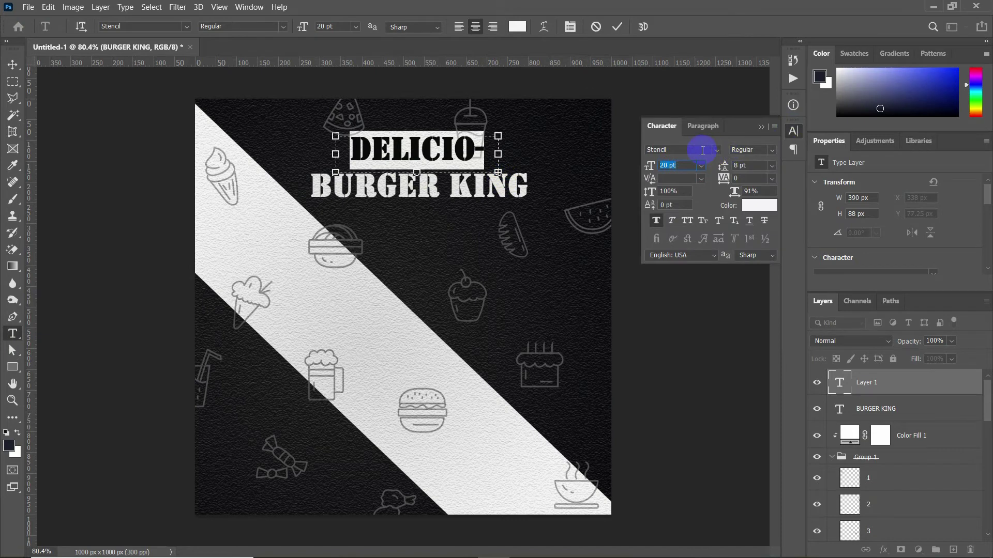
left_click(717, 151)
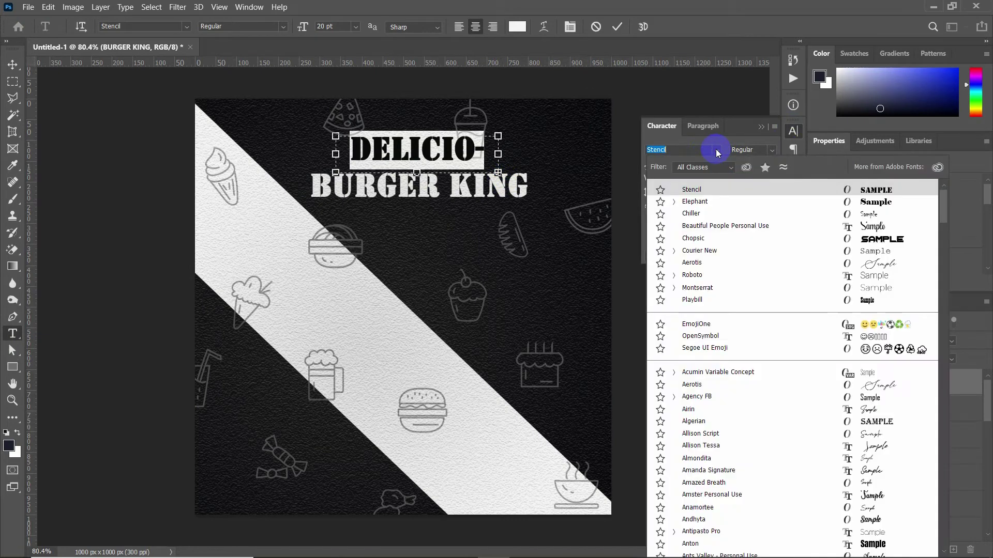
left_click(736, 226)
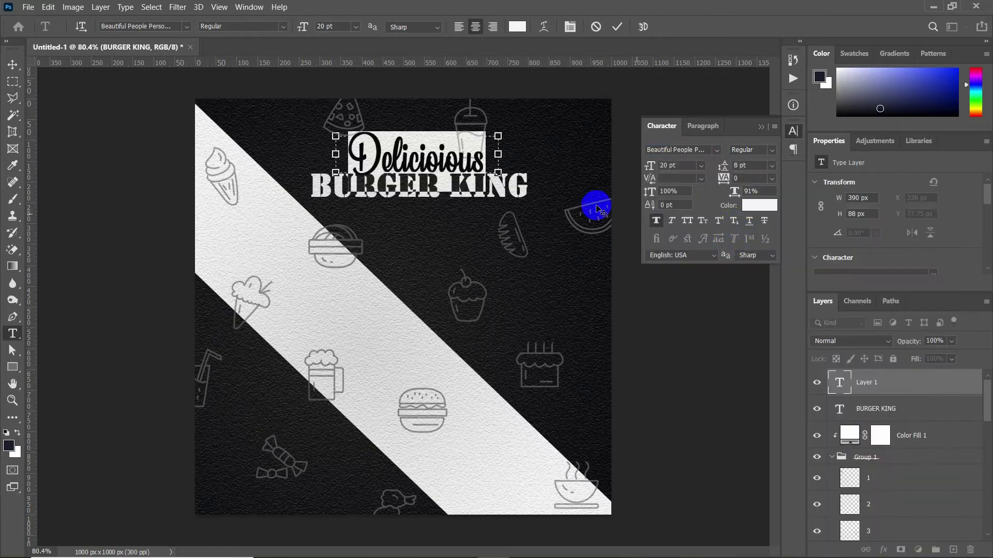
left_click_drag(385, 163, 401, 161)
left_click(400, 167)
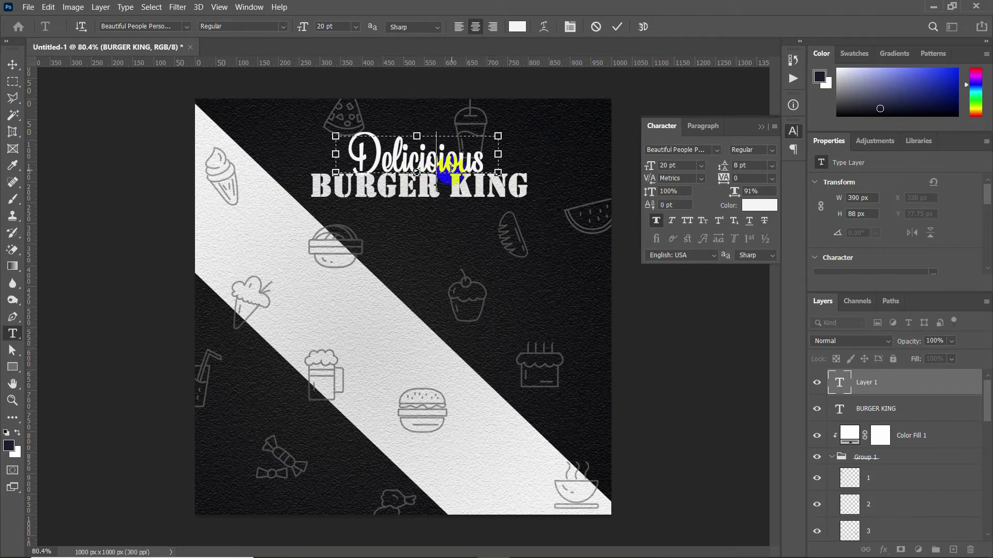
left_click_drag(457, 168, 442, 158)
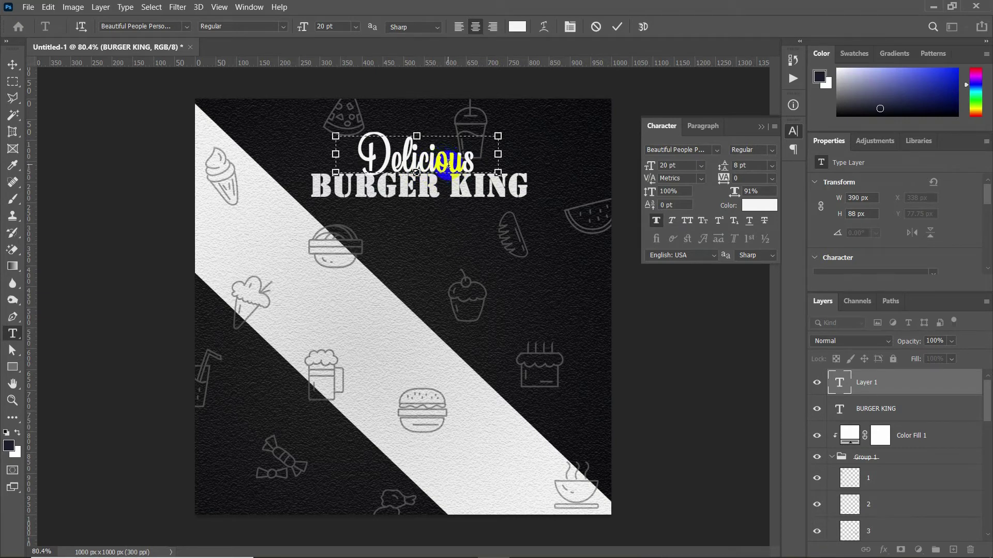
Skew the Delicious title and squash it vertically
left_click(13, 65)
key("ctrl+t")
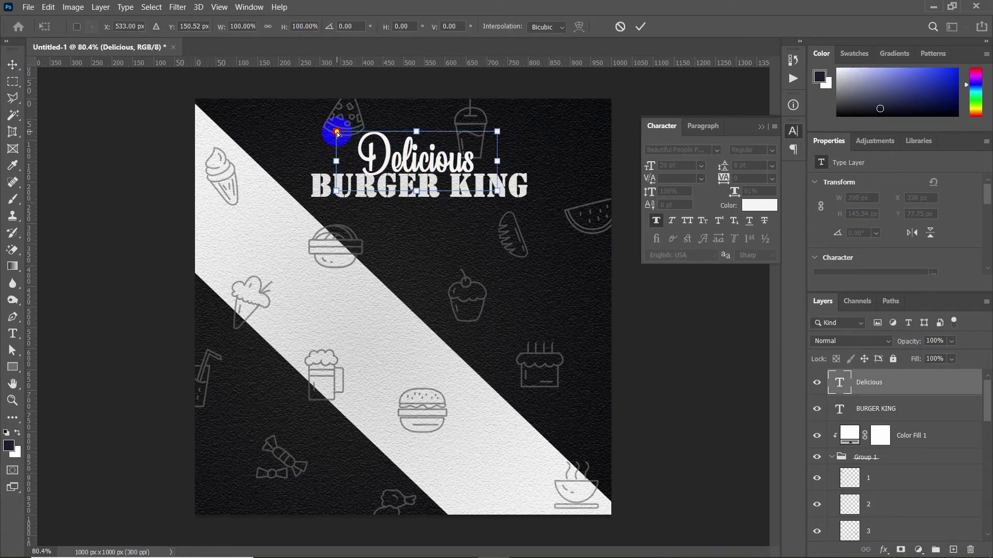
left_click_drag(336, 132, 356, 134)
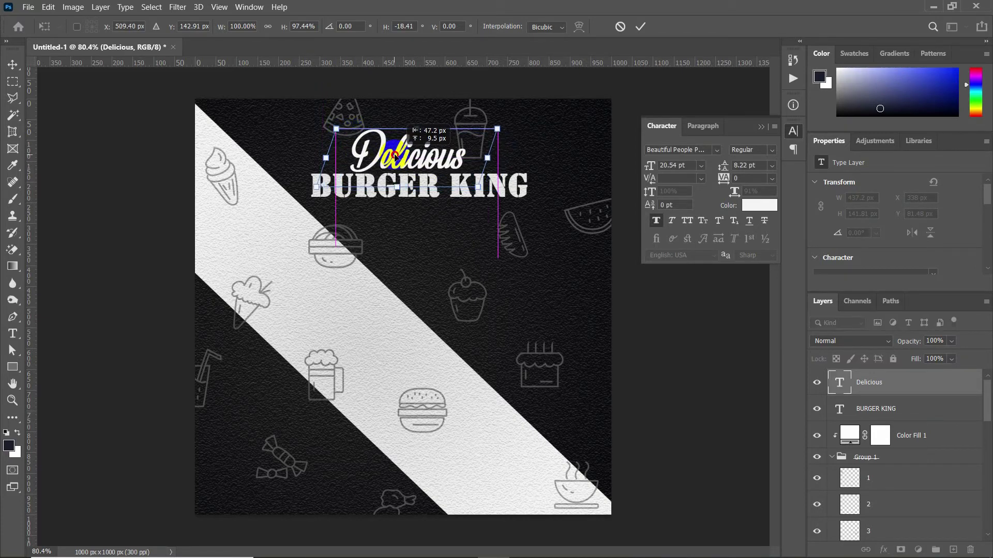
left_click_drag(437, 133, 414, 141)
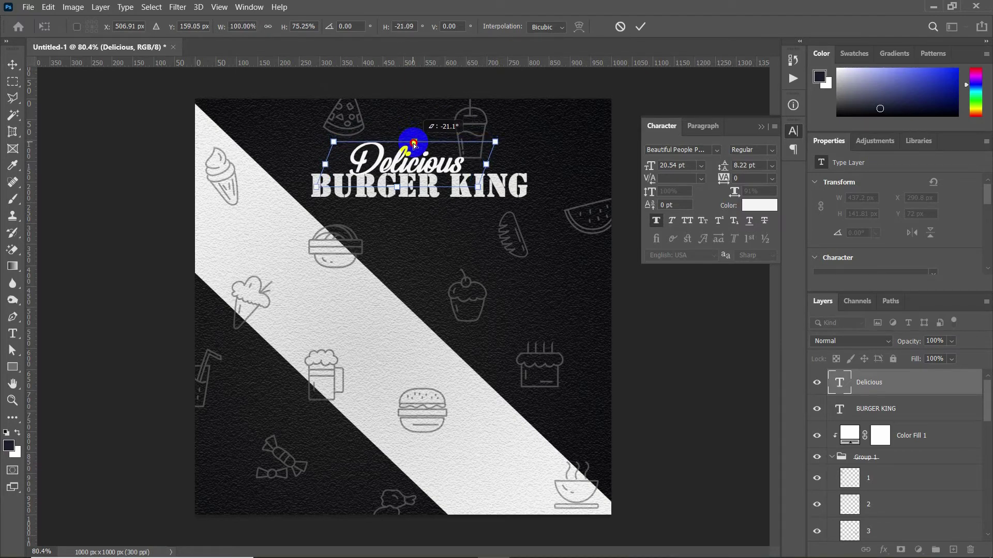
left_click_drag(412, 137, 426, 185)
Shrink Delicious to about 16 pt without Faux Bold and move it just above BURGER KING
left_click(12, 333)
double_click(414, 166)
key("ctrl+a")
left_click(648, 222)
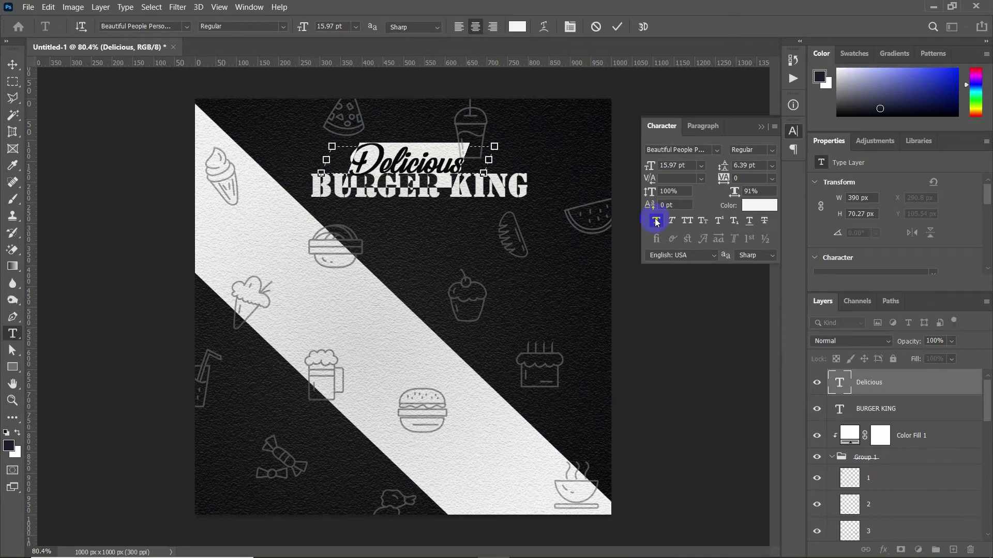
left_click(3, 44)
left_click(18, 64)
scroll(387, 166, "up", 3, "alt")
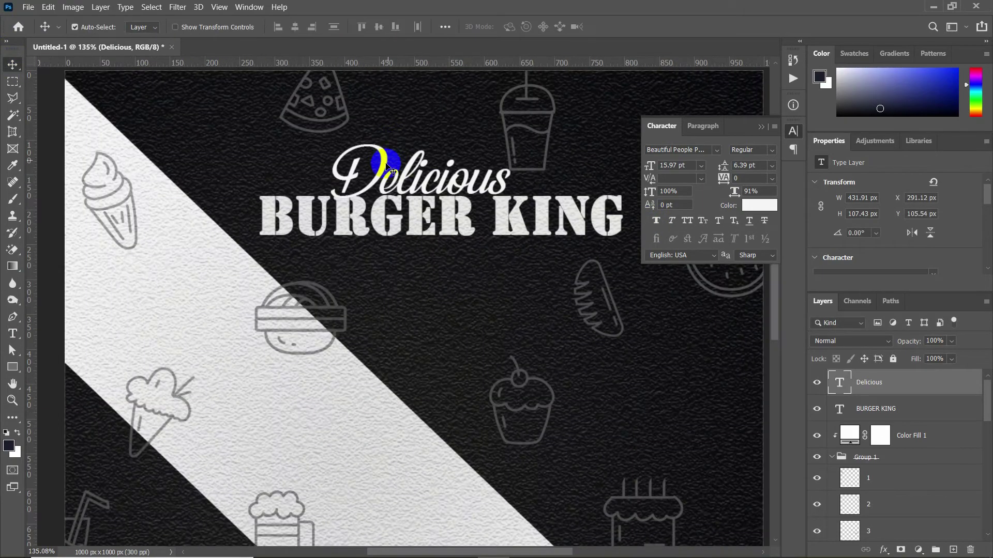
left_click_drag(383, 168, 400, 161)
Blend the Delicious title with Exclusion
left_click(838, 317)
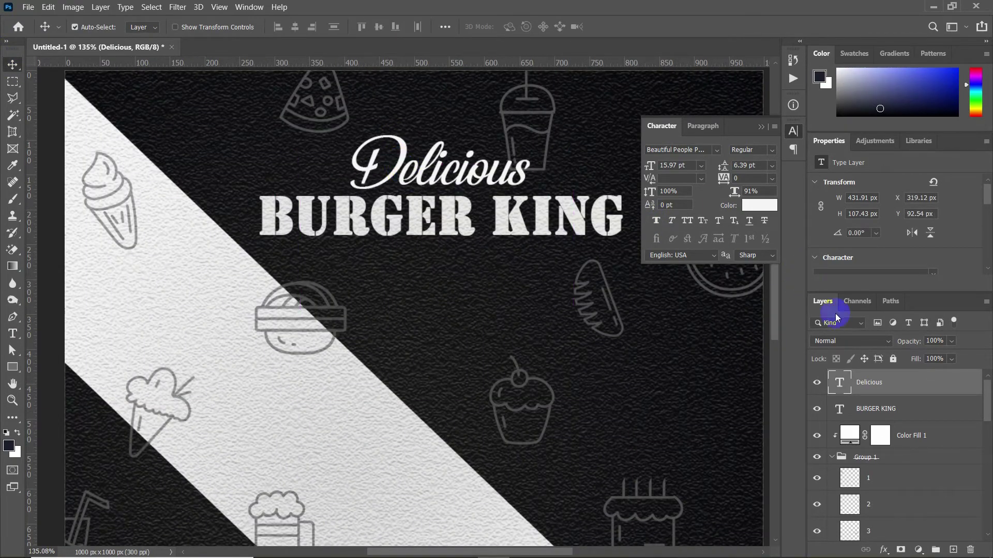
left_click(874, 342)
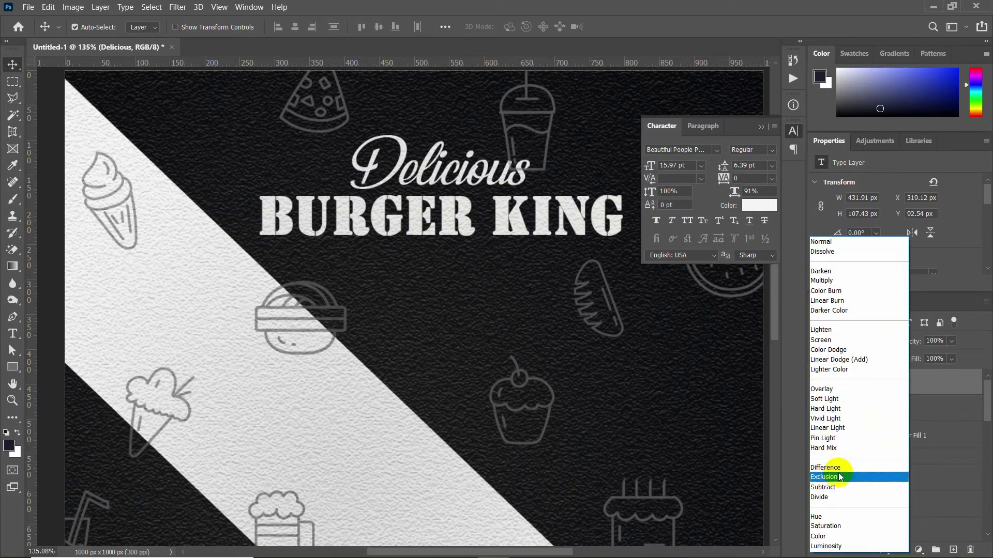
left_click(840, 476)
left_click(764, 126)
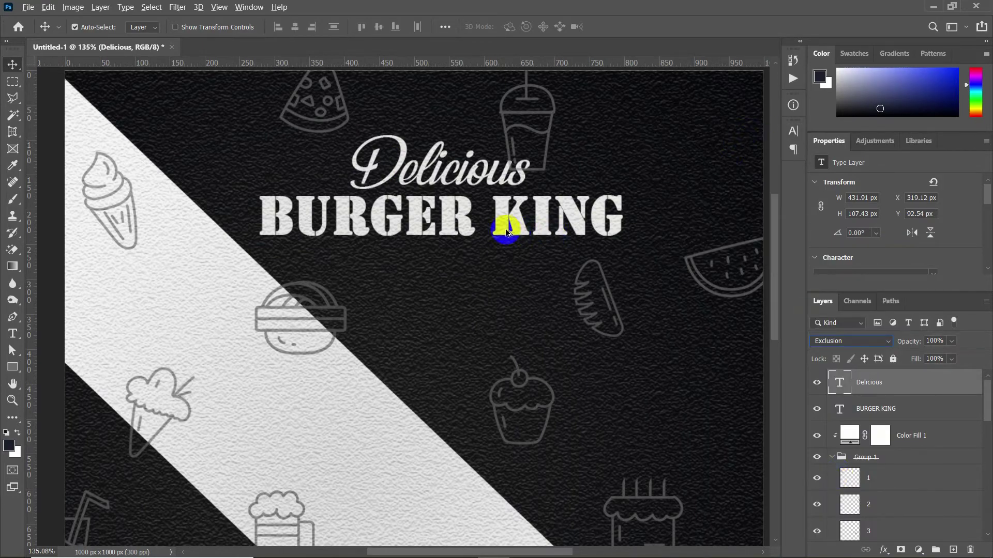
left_click(506, 222)
scroll(510, 277, "down", 5)
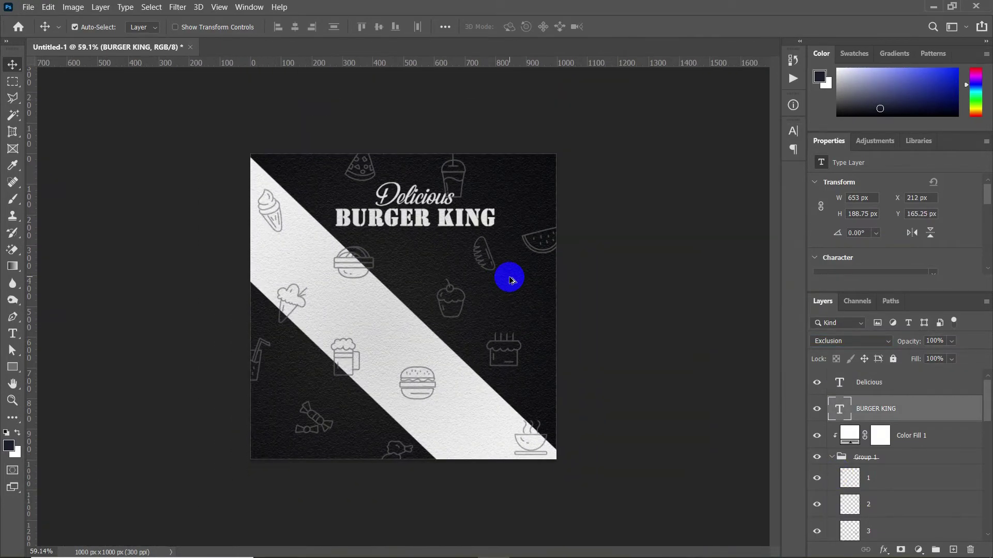
Drag the 40% discount image from the assets folder onto the canvas
left_click(379, 540)
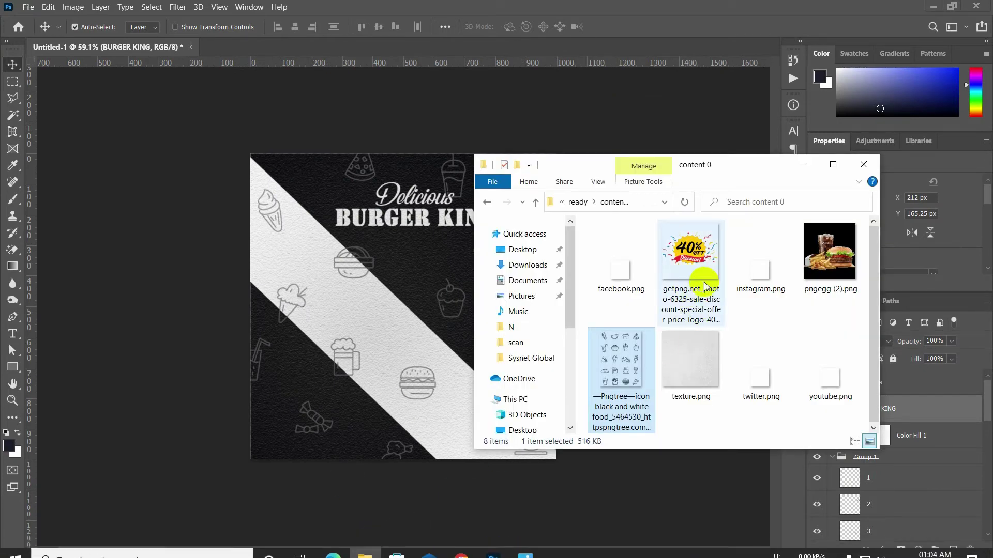
left_click(827, 261)
left_click_drag(691, 251, 465, 318)
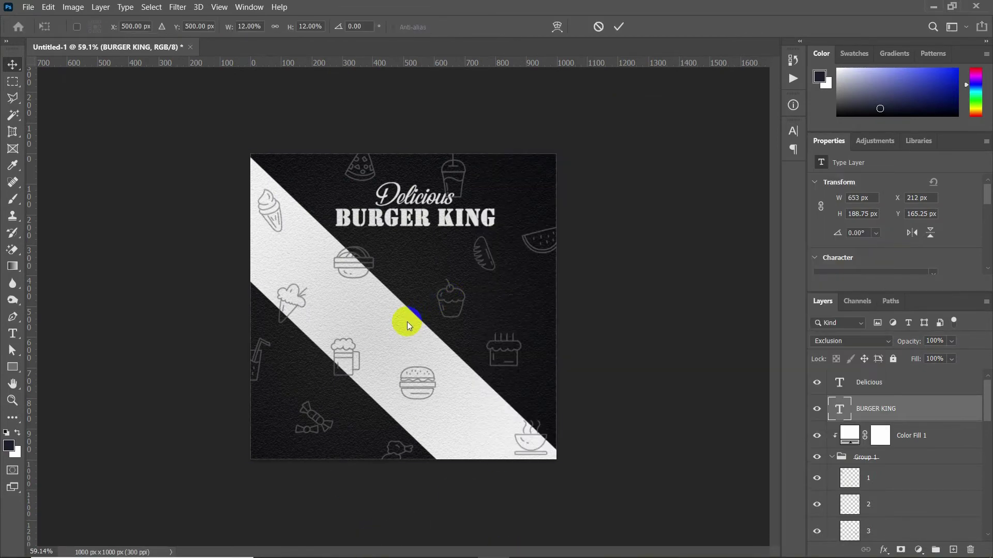
Shrink the 40% badge, then place and scale the burger meal image beneath the title
mouse_move(555, 154)
left_mouse_down()
mouse_move(343, 369)
mouse_move(534, 223)
mouse_move(518, 241)
left_mouse_up()
left_click_drag(484, 293, 481, 279)
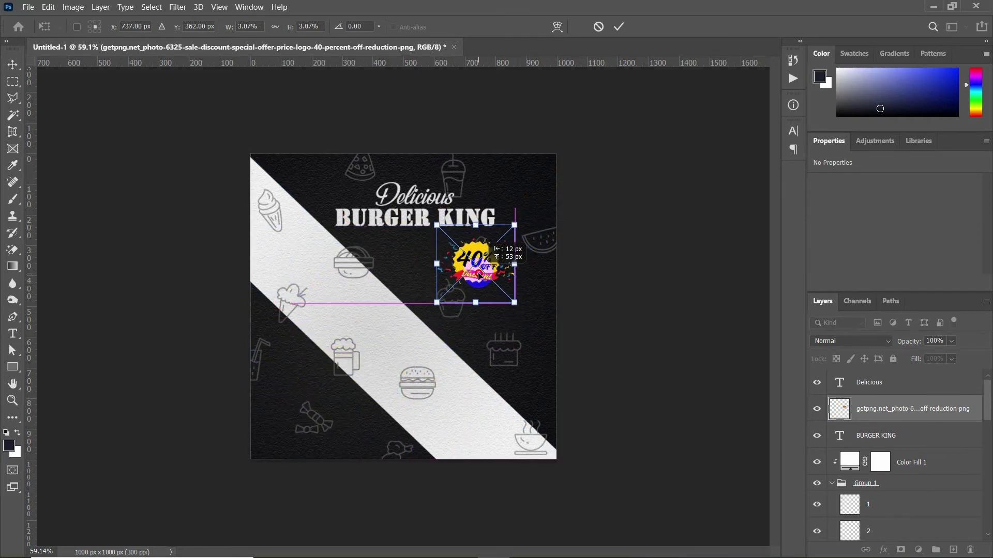
left_click_drag(656, 284, 492, 290)
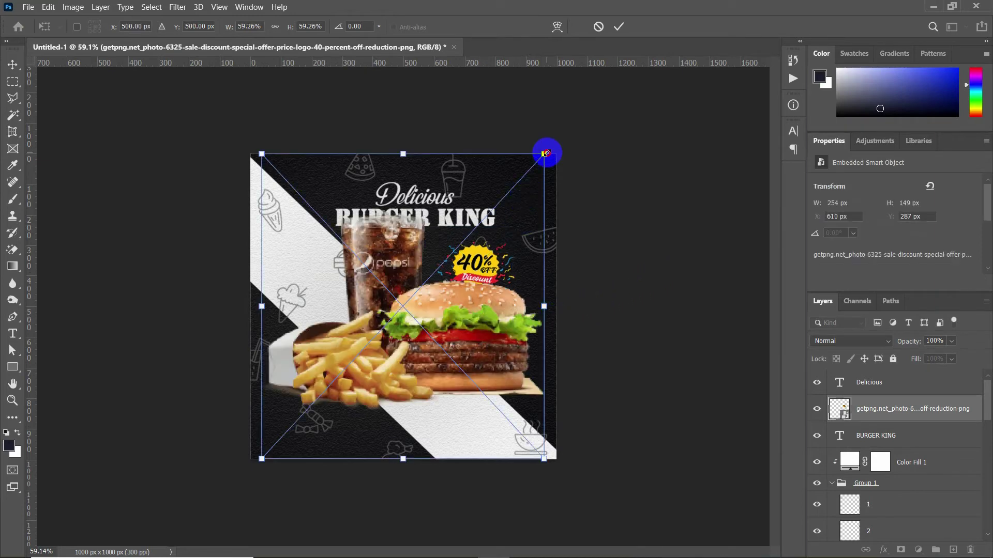
mouse_move(544, 154)
left_mouse_down()
mouse_move(505, 217)
mouse_move(489, 207)
left_mouse_up()
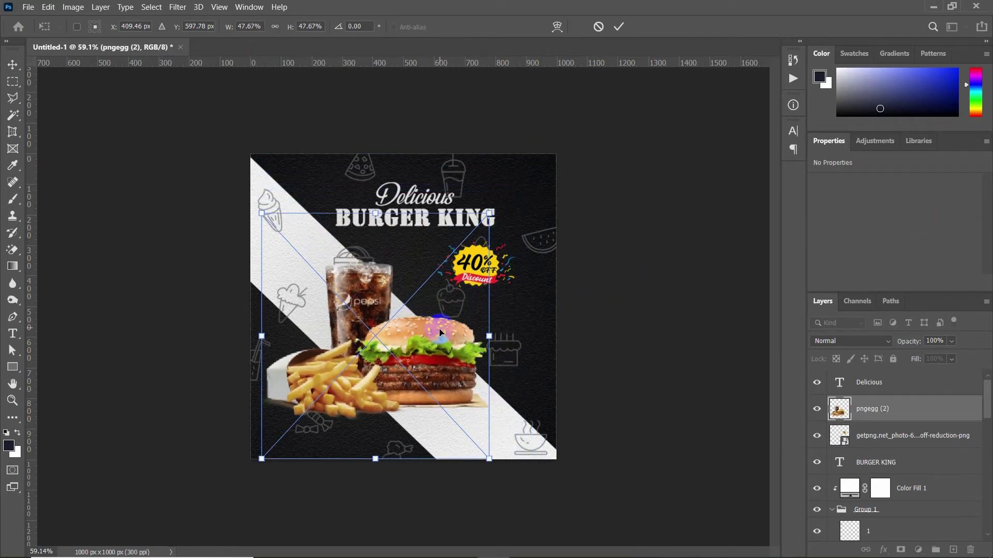
mouse_move(441, 335)
left_mouse_down()
mouse_move(487, 337)
mouse_move(471, 327)
left_mouse_up()
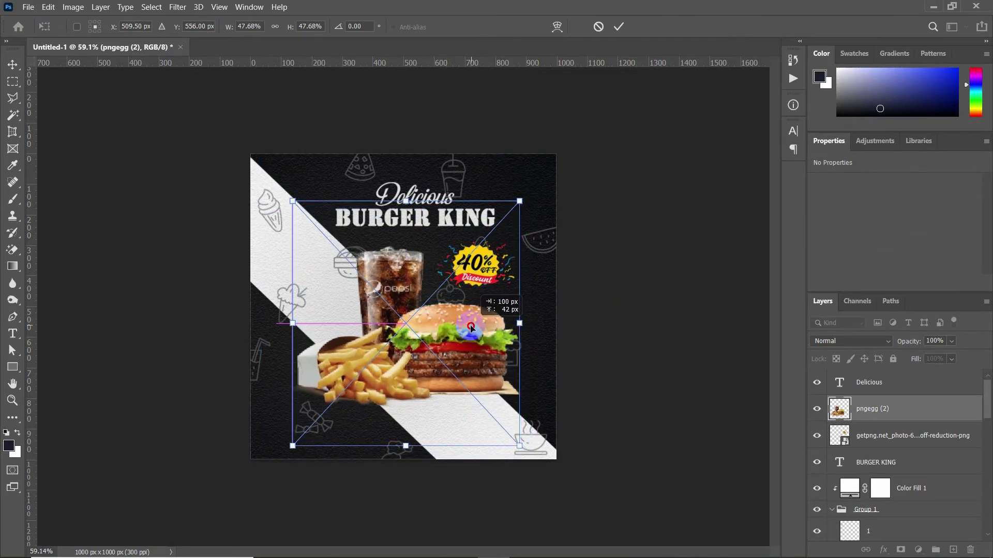
left_click_drag(520, 202, 538, 193)
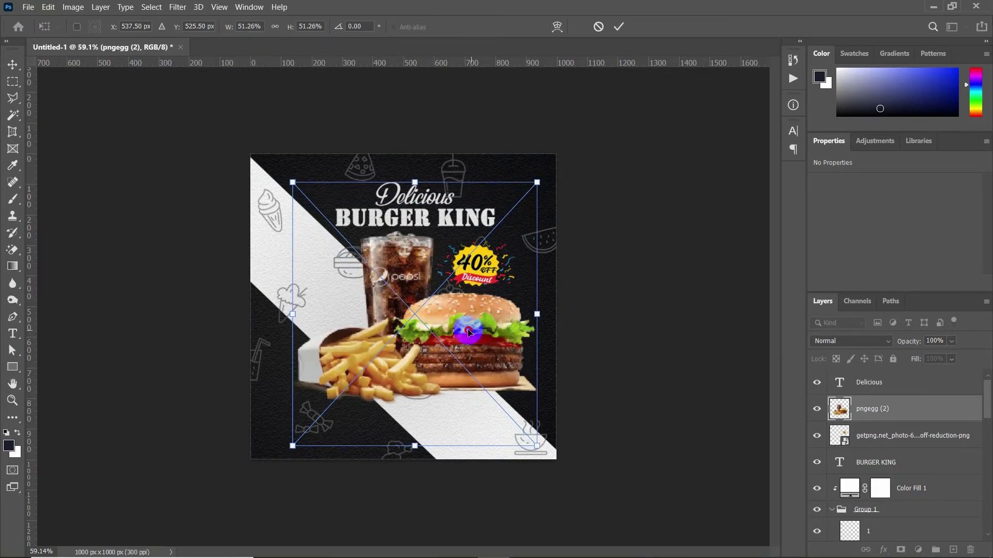
mouse_move(472, 334)
left_mouse_down()
mouse_move(463, 328)
mouse_move(461, 337)
left_mouse_up()
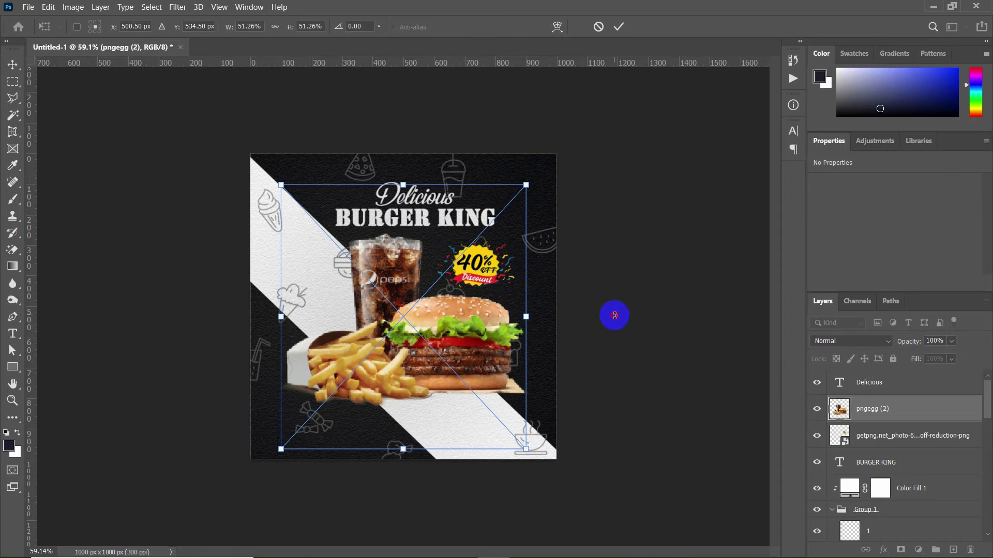
key("Return")
Enlarge the 40% badge to 301 × 176 px and move it up-left
key("ctrl+0")
left_click(501, 264, "ctrl")
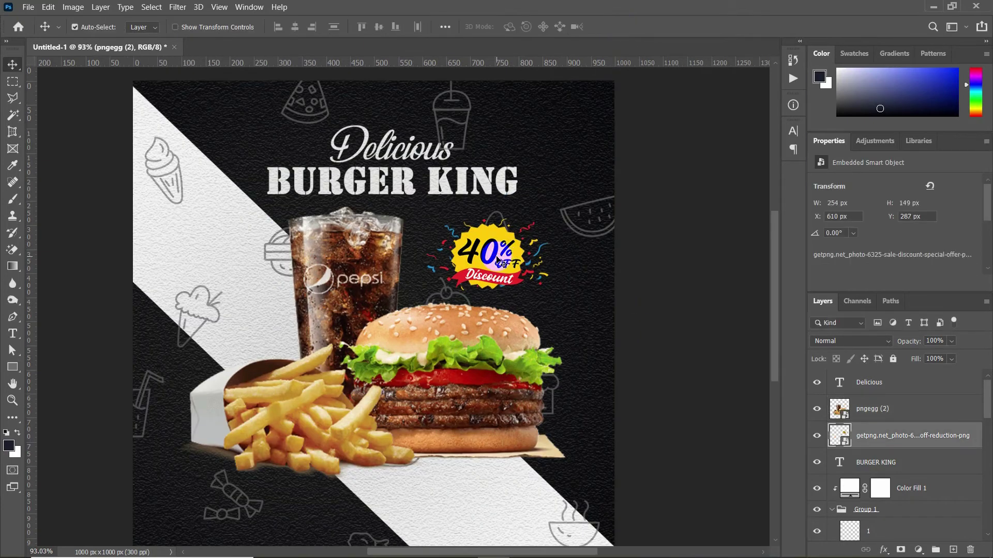
key("ctrl+t")
left_click_drag(426, 291, 400, 340)
left_click_drag(466, 279, 450, 267)
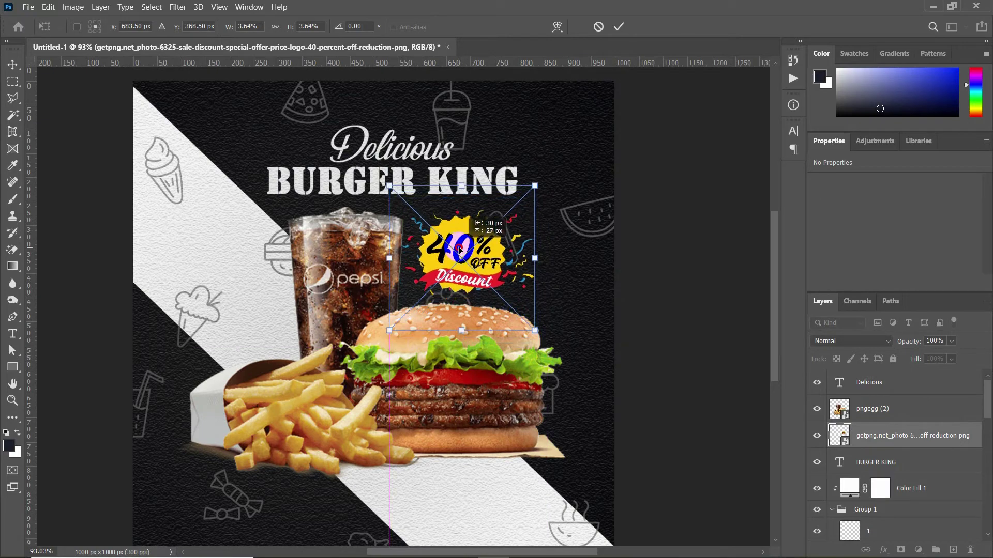
key("Return")
scroll(465, 274, "down", 3, "alt")
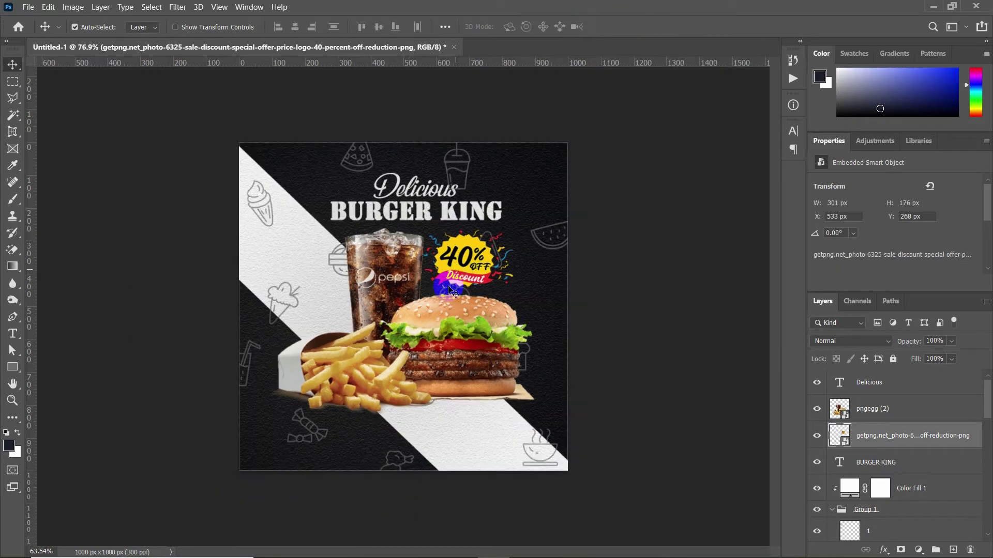
Move the Delicious layer to just above BURGER KING in the Layers panel
left_click(428, 345)
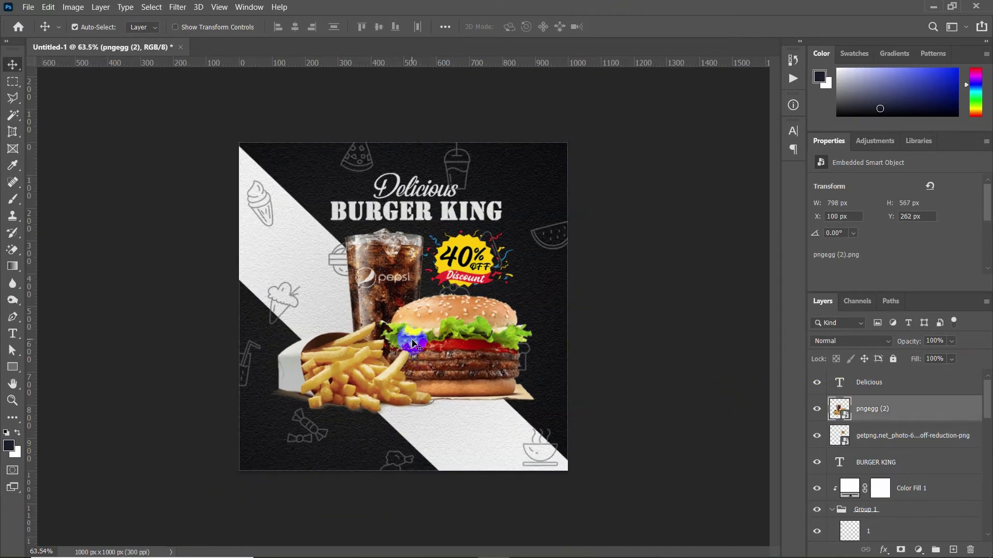
left_click(877, 465)
left_click_drag(862, 382, 862, 454)
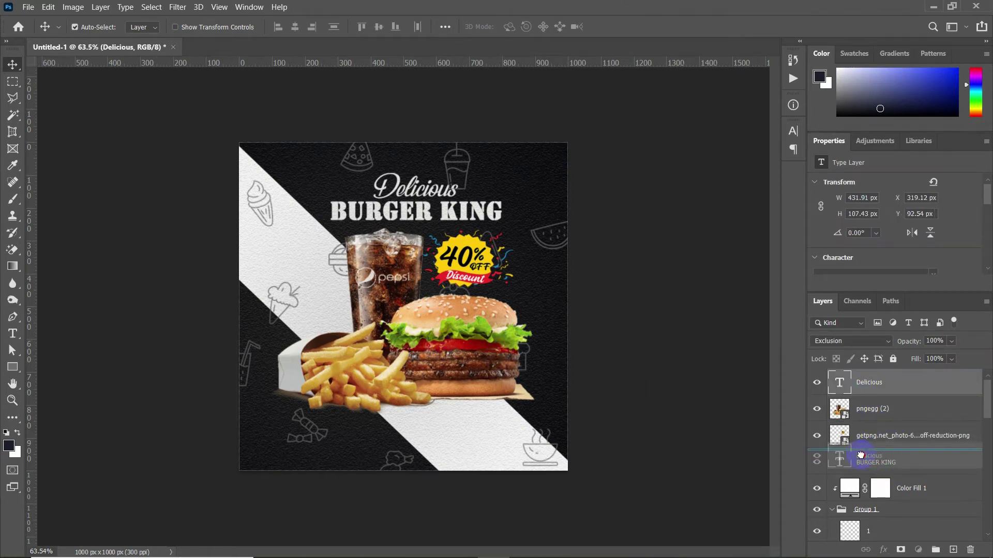
left_click(884, 410)
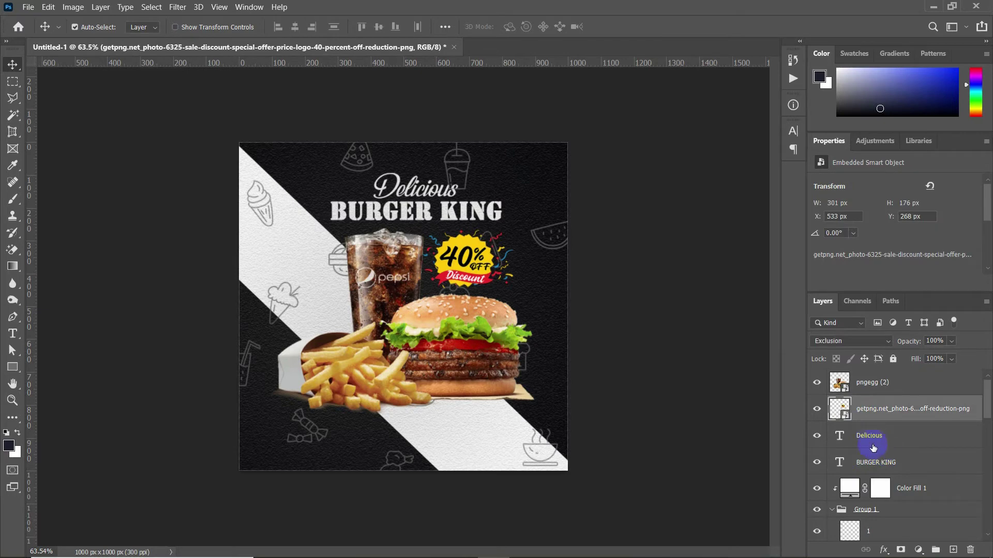
left_click(873, 446)
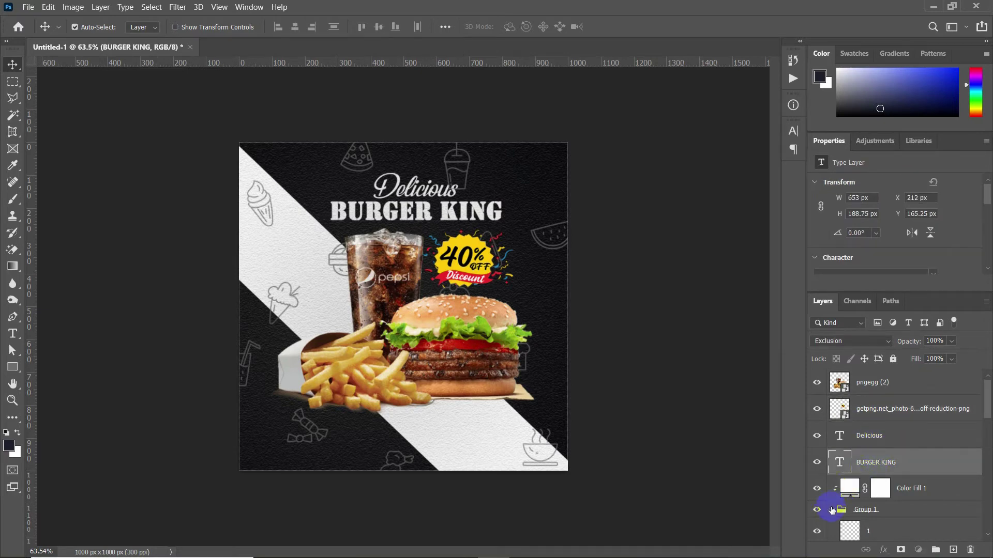
Collapse the food icons group and rename it 'background icons'
left_click(831, 510)
double_click(872, 483)
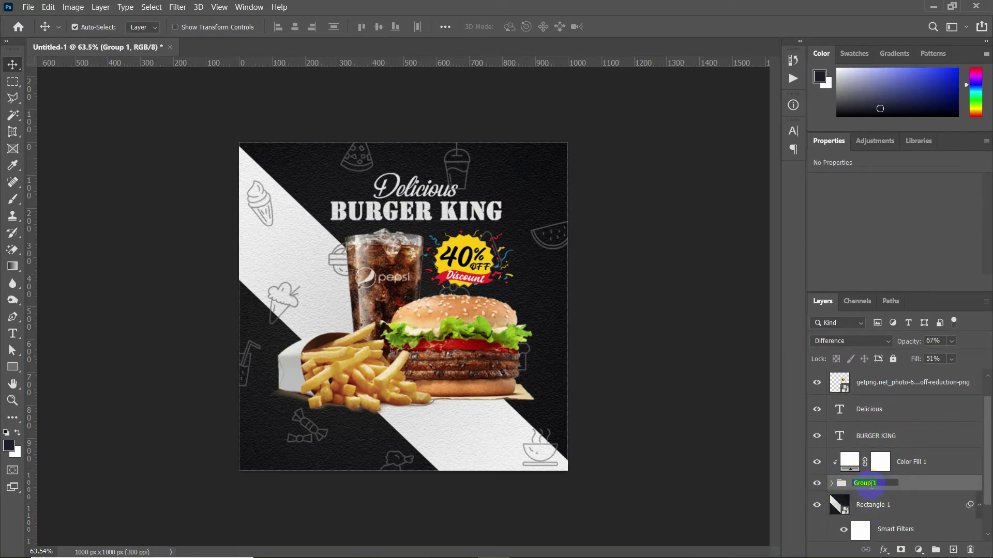
type("background")
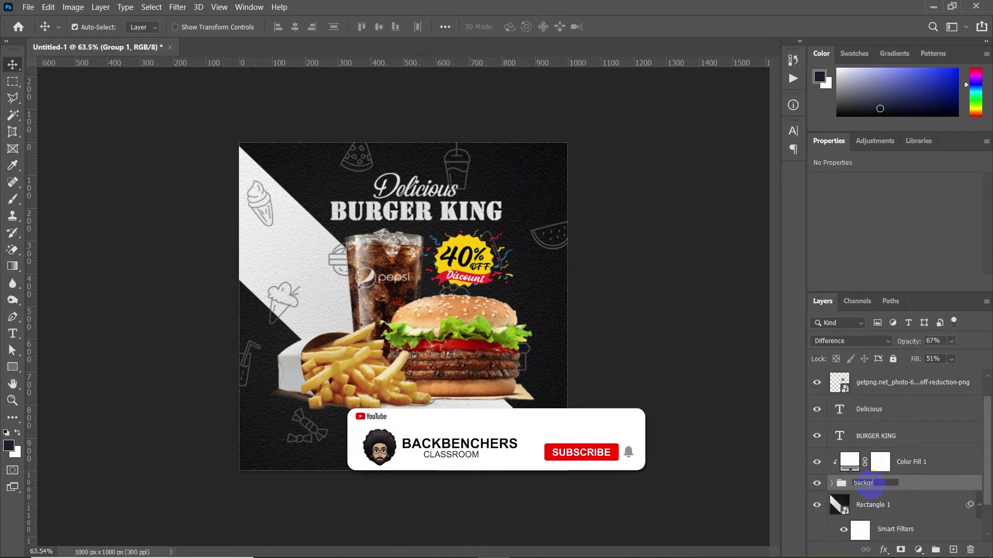
type(" icons")
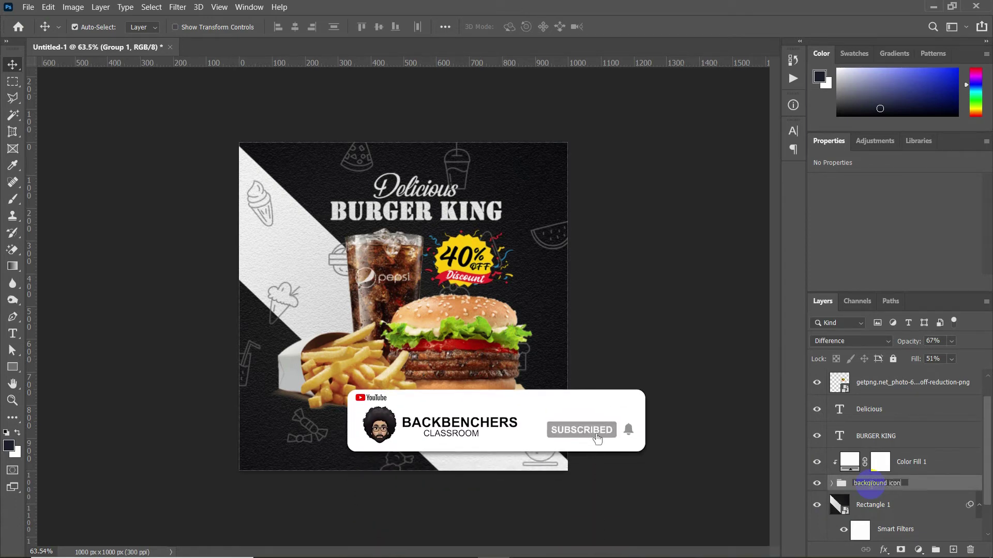
key("Return")
scroll(870, 489, "down", 1)
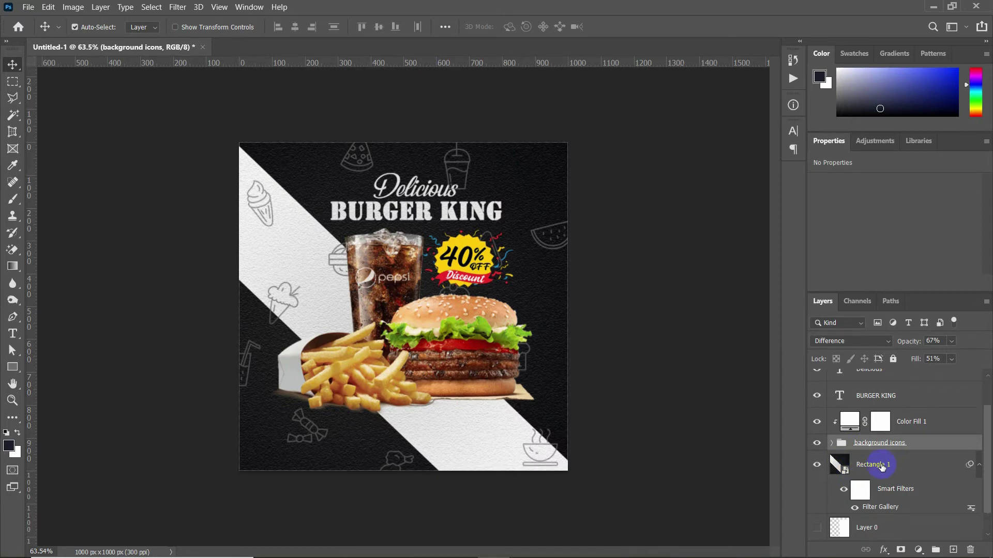
scroll(882, 466, "up", 2)
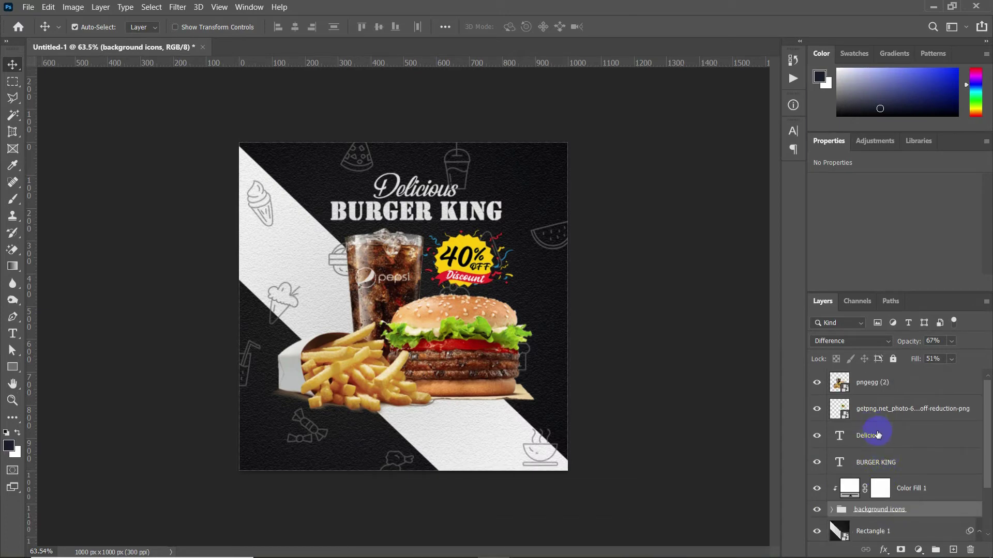
Rename the 40% badge layer 'offer' and the meal layer 'burger'
left_click(875, 409)
type("offe")
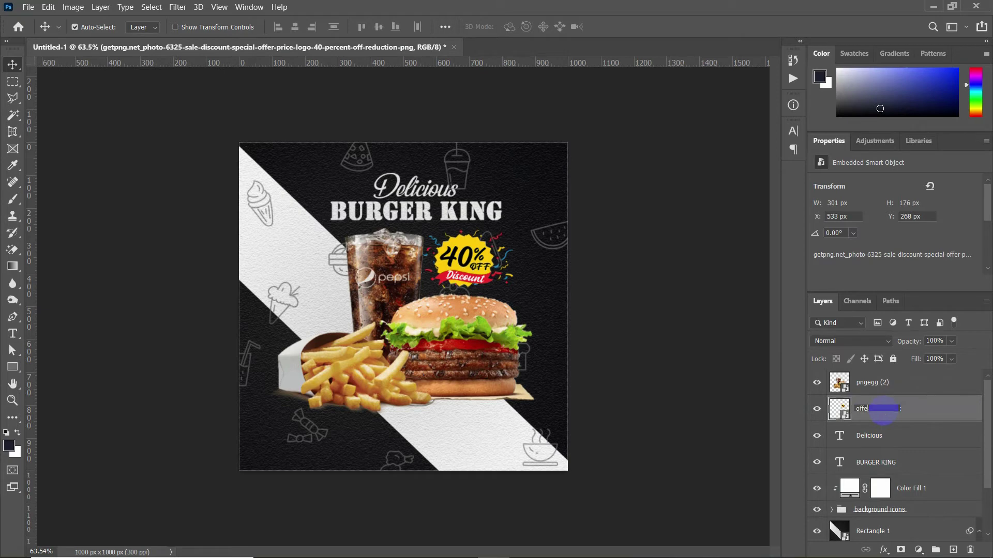
type("r")
key("Return")
double_click(873, 382)
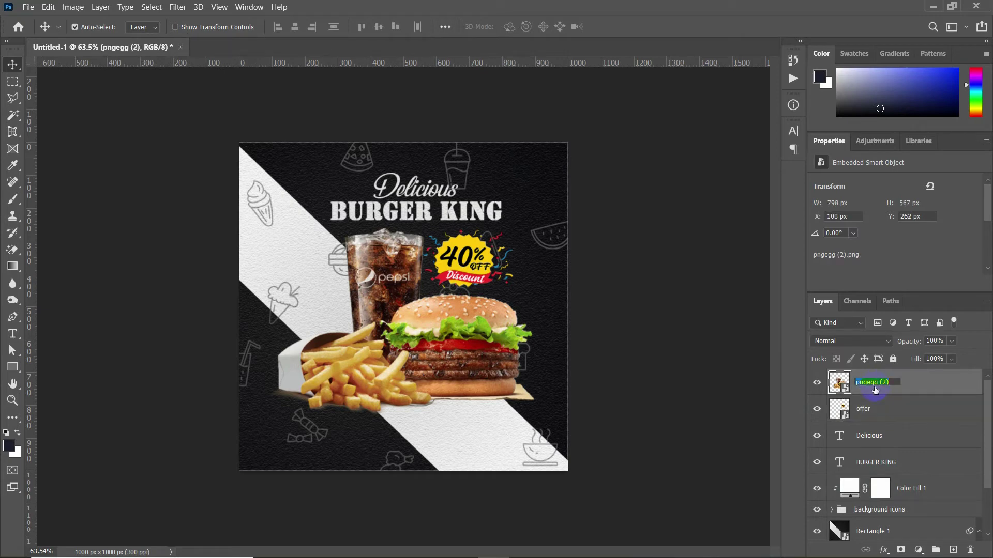
type("burge")
key("Return")
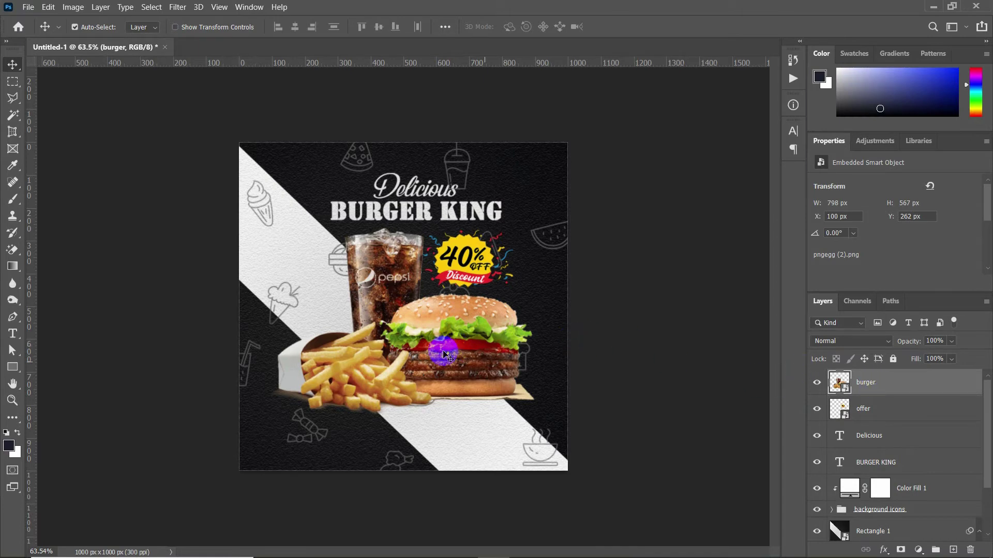
Add a drop shadow to the burger meal at about 76% opacity and 13 px size
left_click(887, 550)
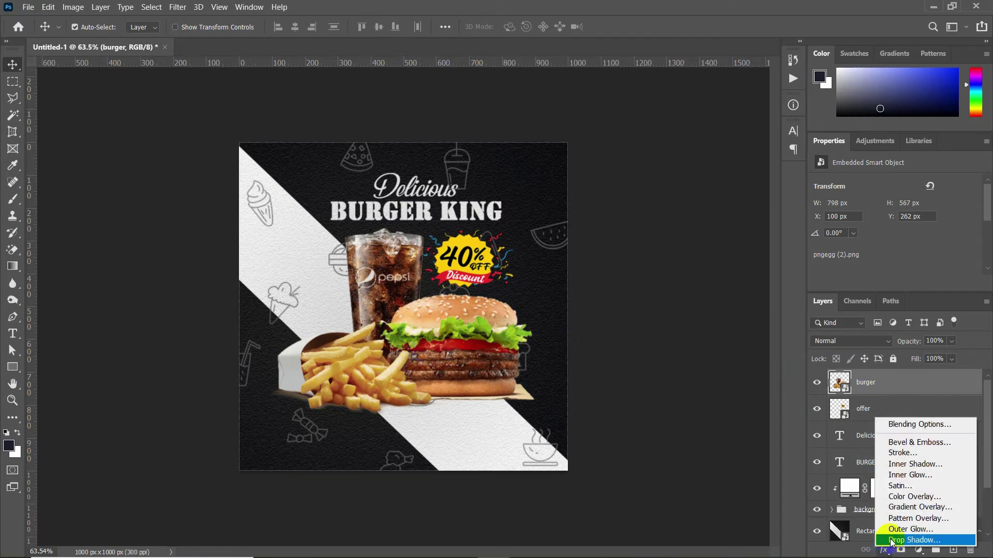
left_click(890, 541)
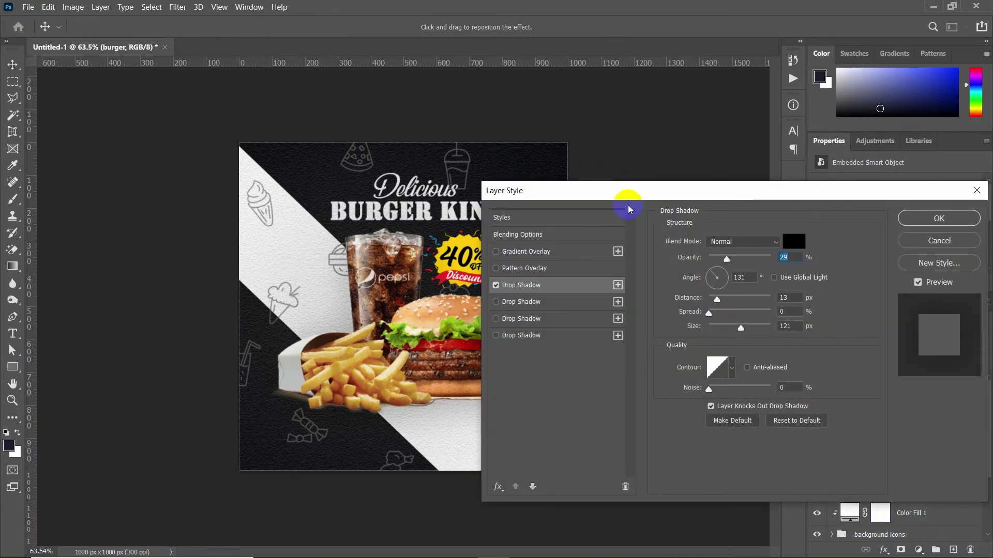
left_click_drag(649, 187, 702, 166)
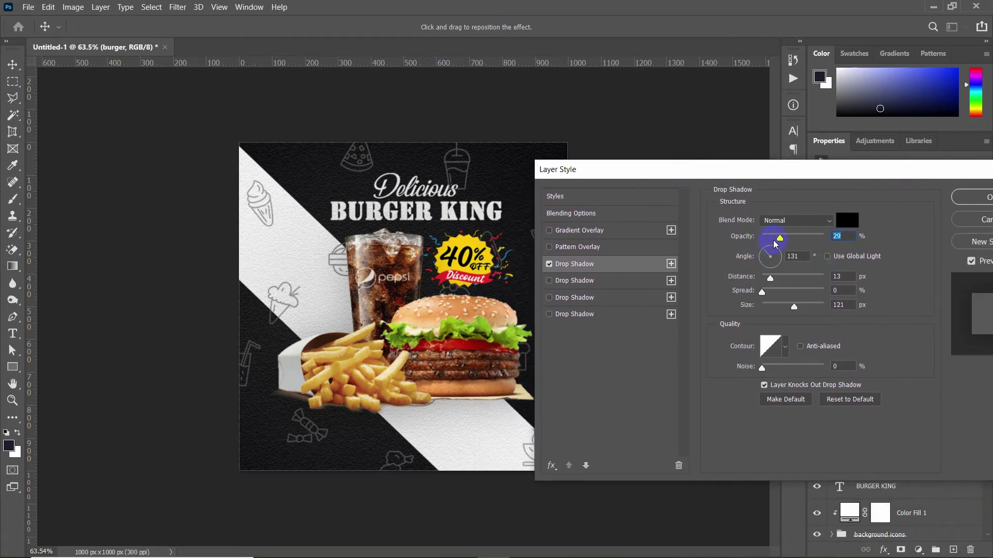
left_click_drag(781, 239, 812, 241)
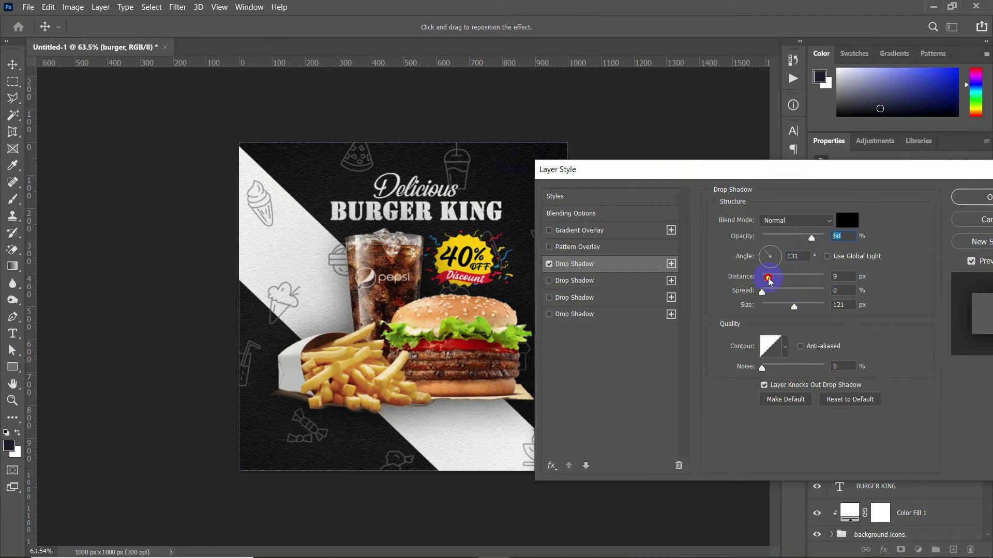
left_click_drag(793, 307, 768, 308)
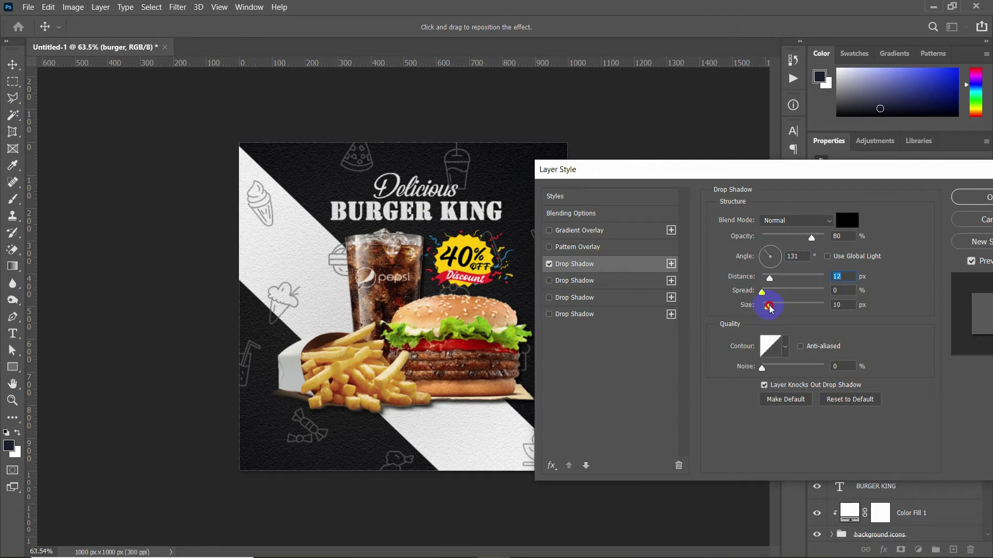
left_click_drag(769, 307, 771, 301)
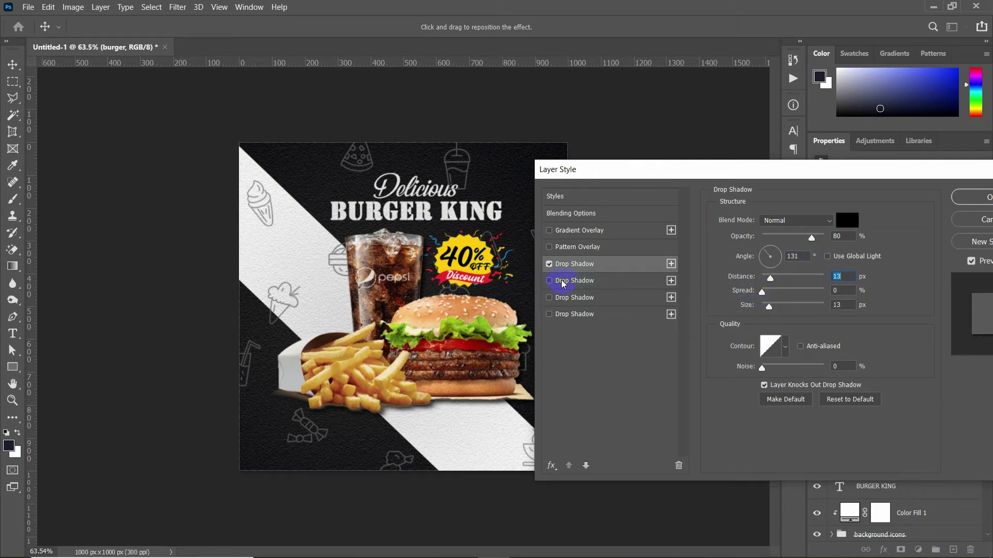
Enable a second drop shadow with reduced distance and blur size
left_click(581, 282)
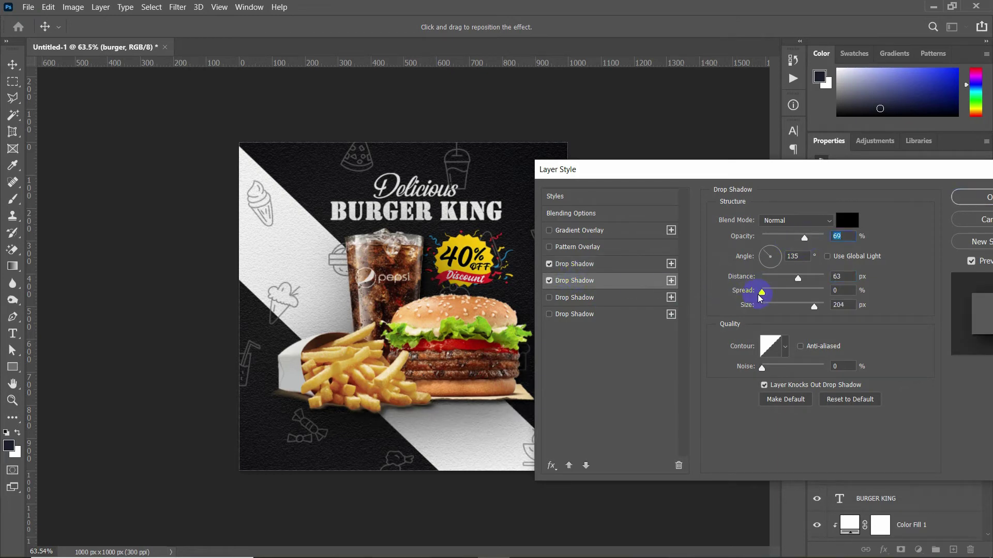
left_click_drag(796, 278, 772, 278)
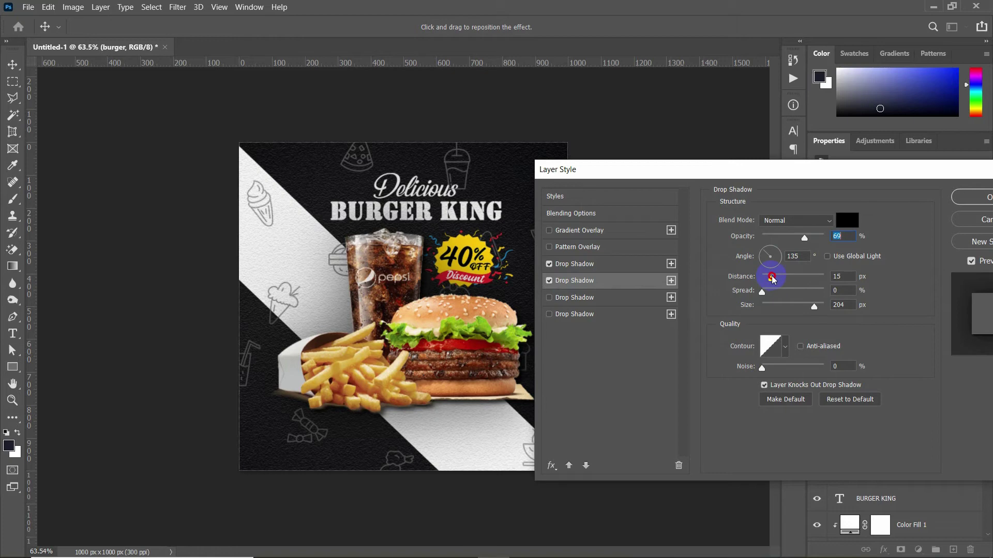
left_click_drag(814, 308, 769, 305)
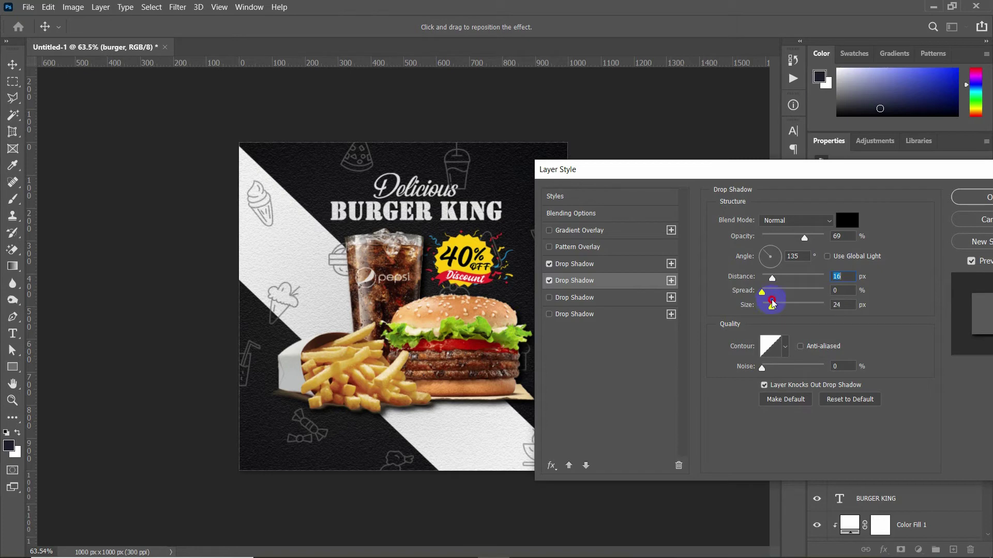
Set the third drop shadow to 20 px distance and a softer 79 px size
left_click(574, 298)
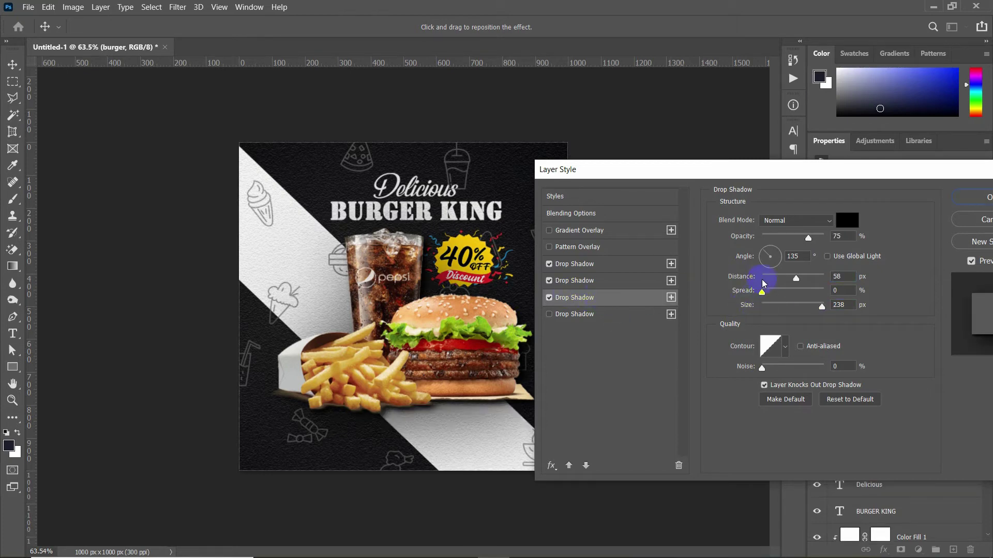
left_click_drag(791, 277, 771, 281)
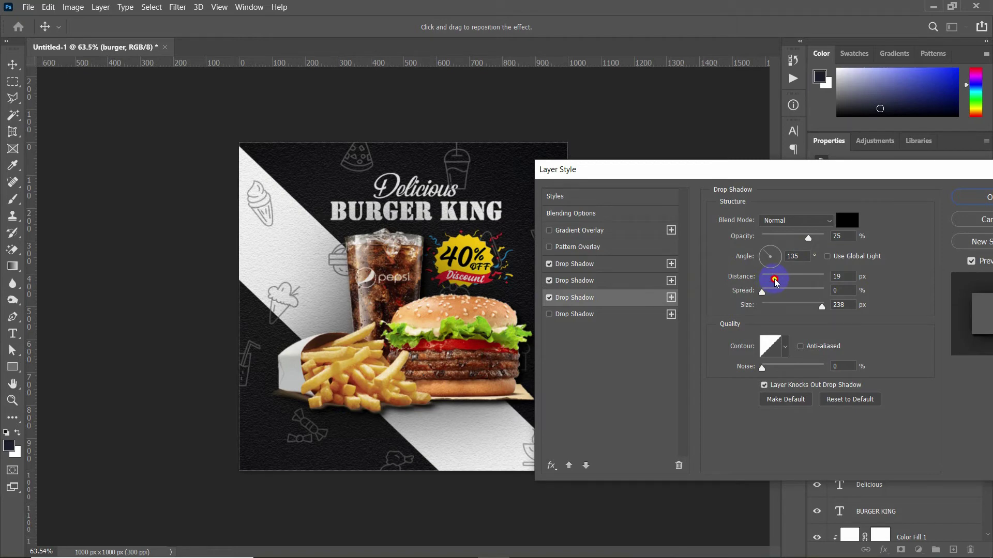
left_click(776, 280)
left_click_drag(822, 308, 784, 308)
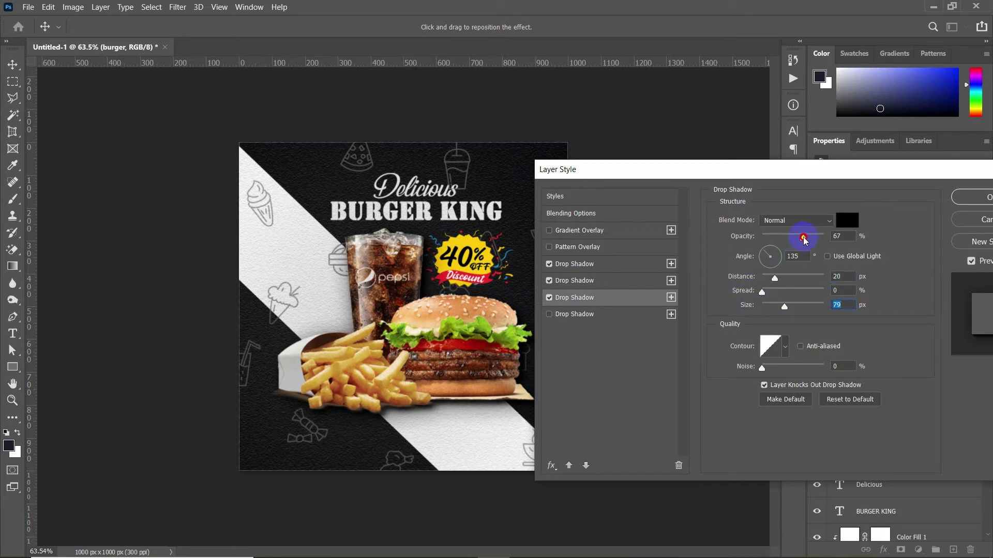
left_click(610, 265)
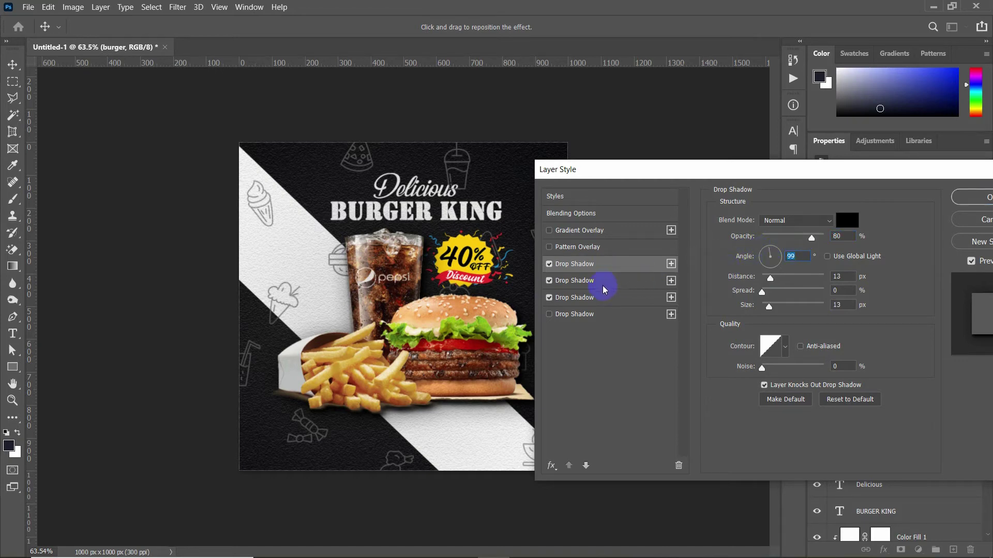
left_click(603, 286)
left_click(595, 299)
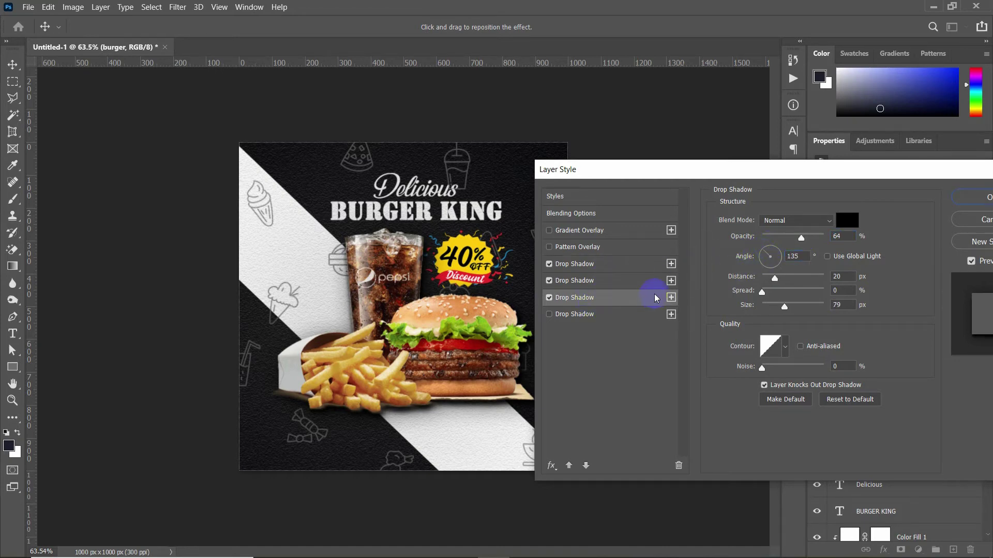
Change the third shadow's angle to 101° and apply the three shadows
left_click(769, 252)
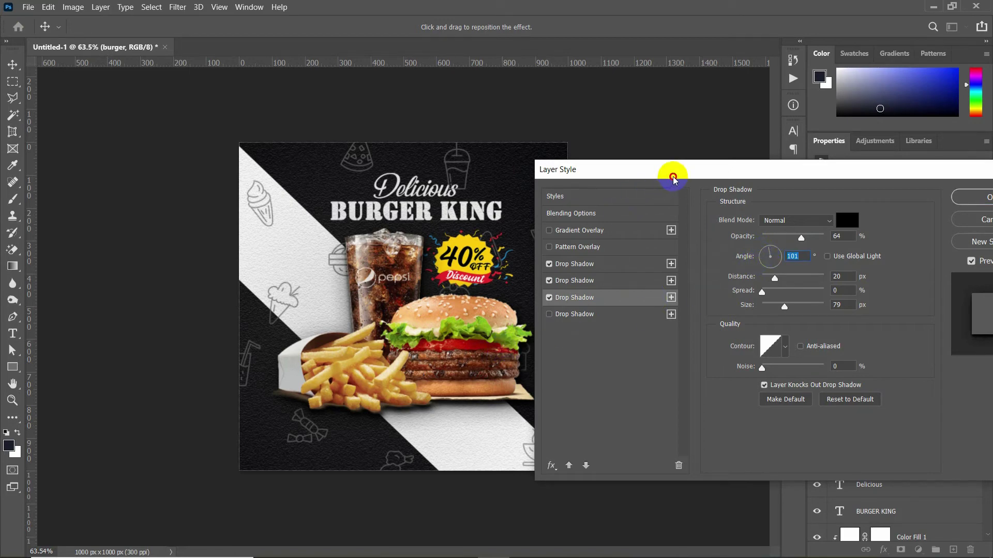
mouse_move(680, 172)
left_mouse_down()
mouse_move(680, 437)
mouse_move(422, 178)
left_mouse_up()
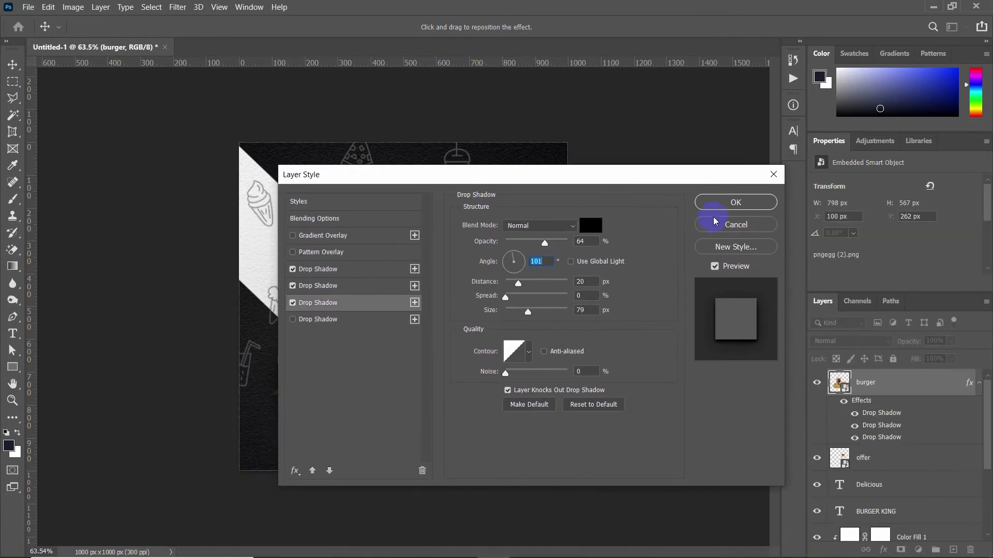
left_click(716, 204)
scroll(355, 337, "down", 1)
scroll(443, 366, "up", 2)
Rotate the 40% OFF badge slightly anticlockwise with Free Transform
scroll(477, 355, "up", 1)
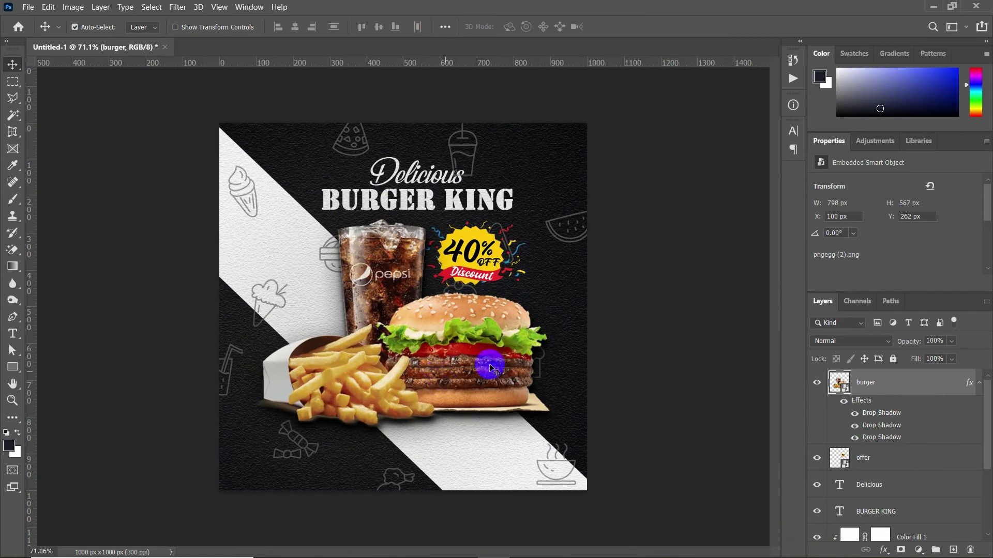
left_click(459, 237)
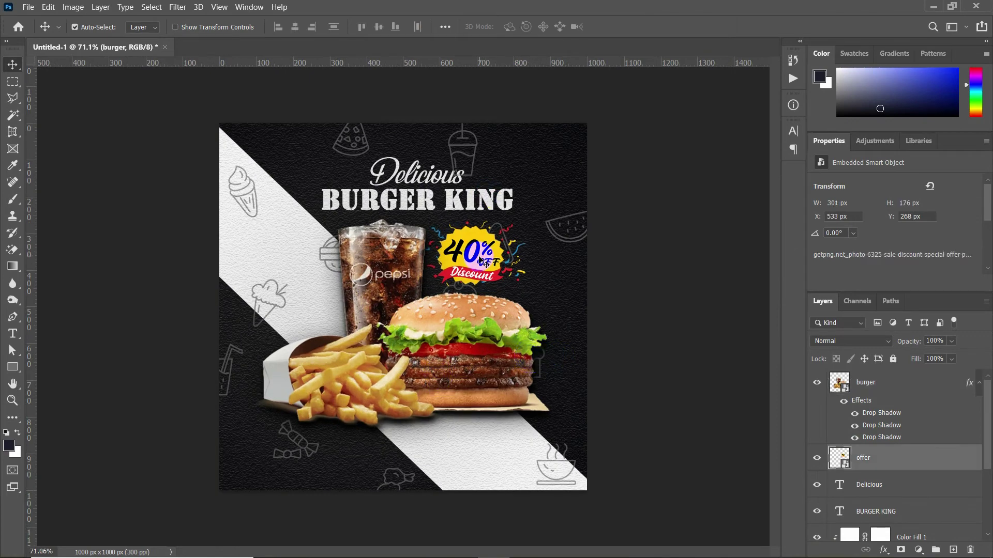
key("ctrl+t")
left_click_drag(532, 230, 527, 226)
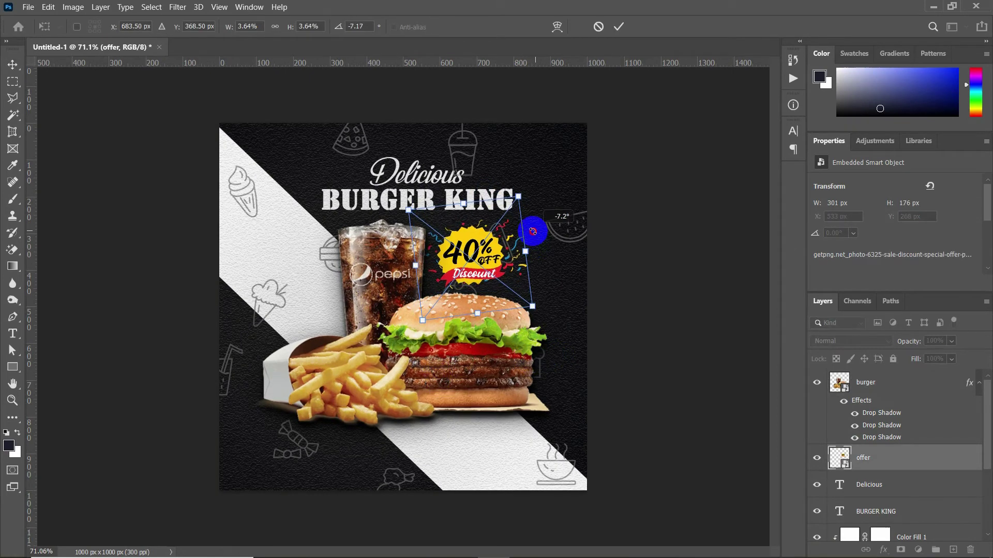
left_click(618, 26)
Recolour the Delicious title golden yellow, sampled from the badge
left_click(418, 175)
key("t")
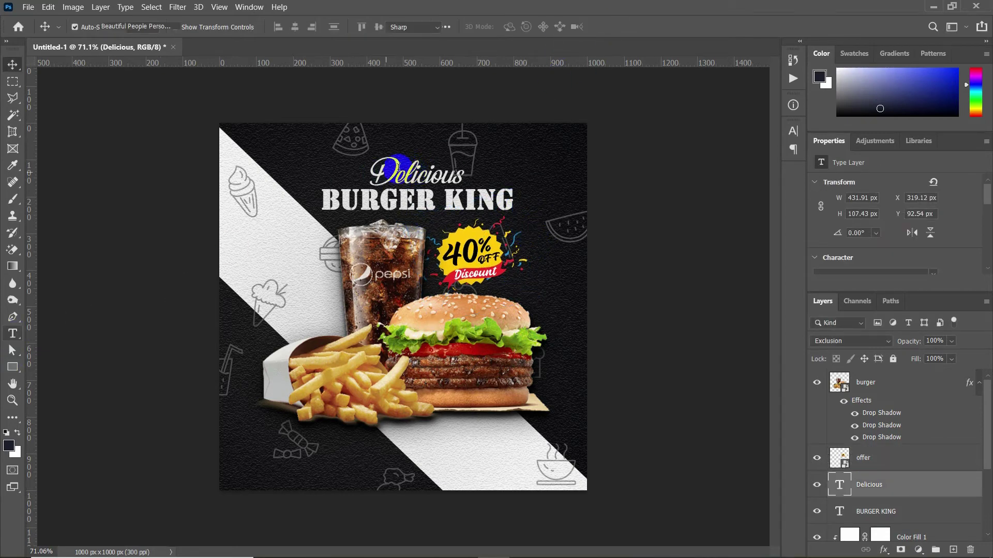
double_click(421, 179)
left_click(517, 27)
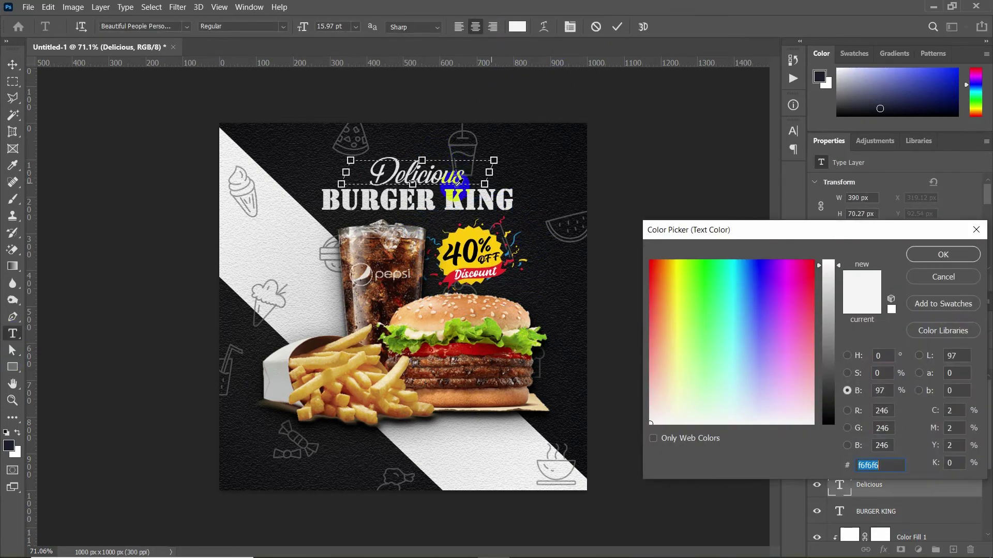
left_click(469, 232)
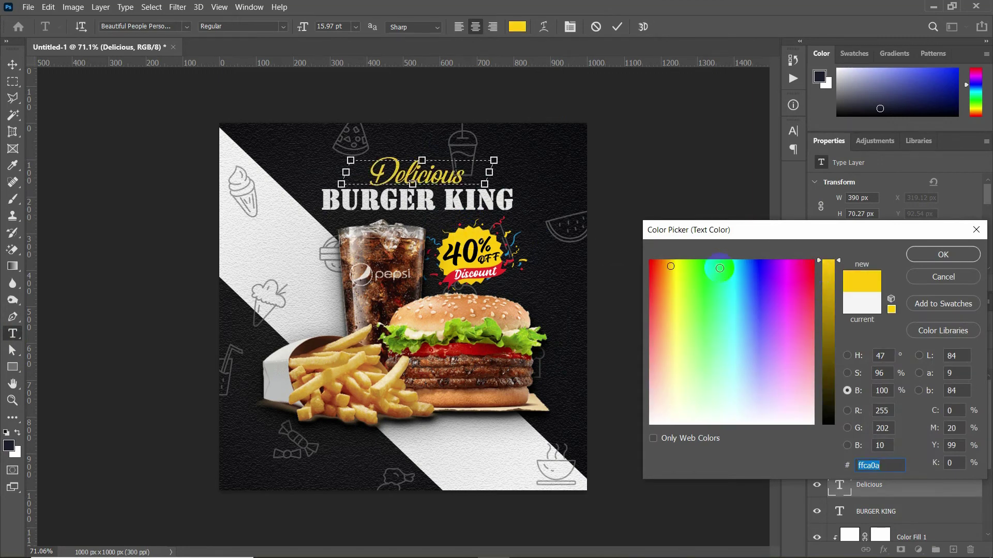
left_click(666, 267)
left_click_drag(666, 267, 672, 271)
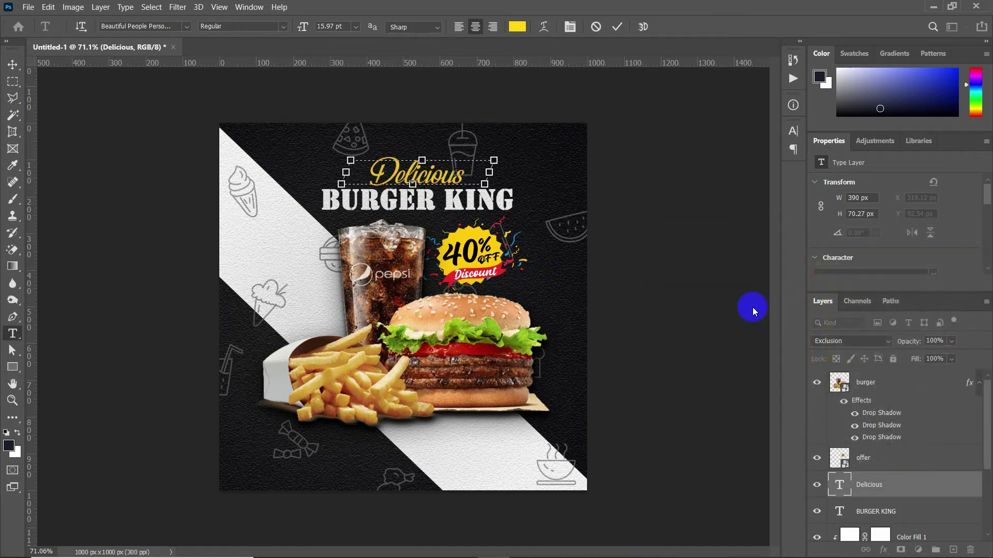
key("Return")
left_click(12, 64)
mouse_move(480, 282)
left_mouse_down()
mouse_move(468, 226)
mouse_move(467, 235)
mouse_move(480, 209)
left_mouse_up()
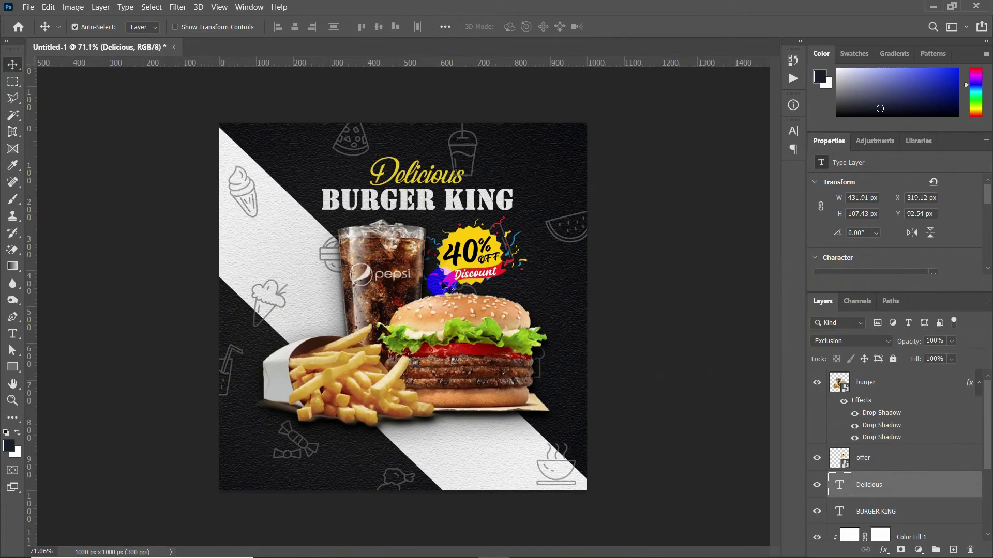
Draw a square near the top-right corner with the Rectangle Tool
left_click(10, 367)
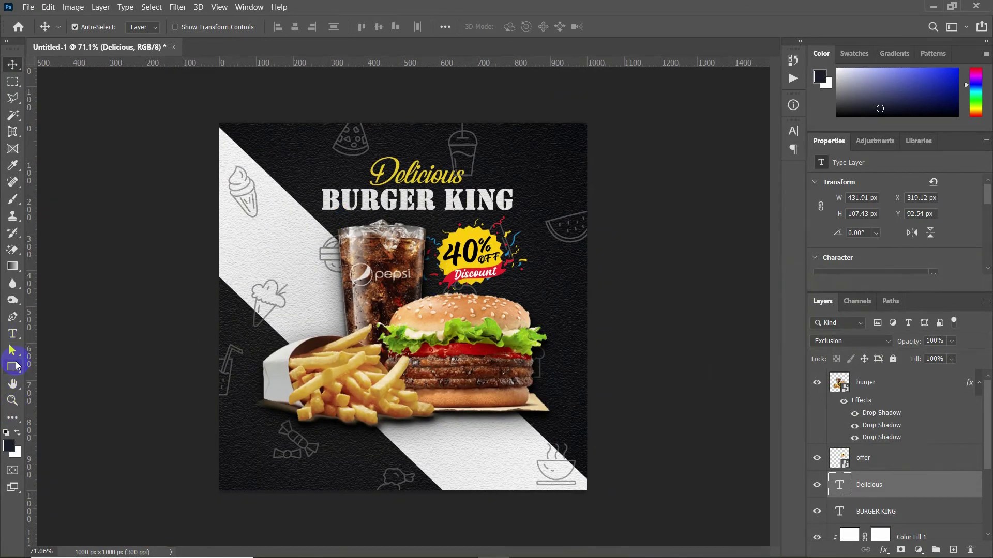
left_click(57, 361)
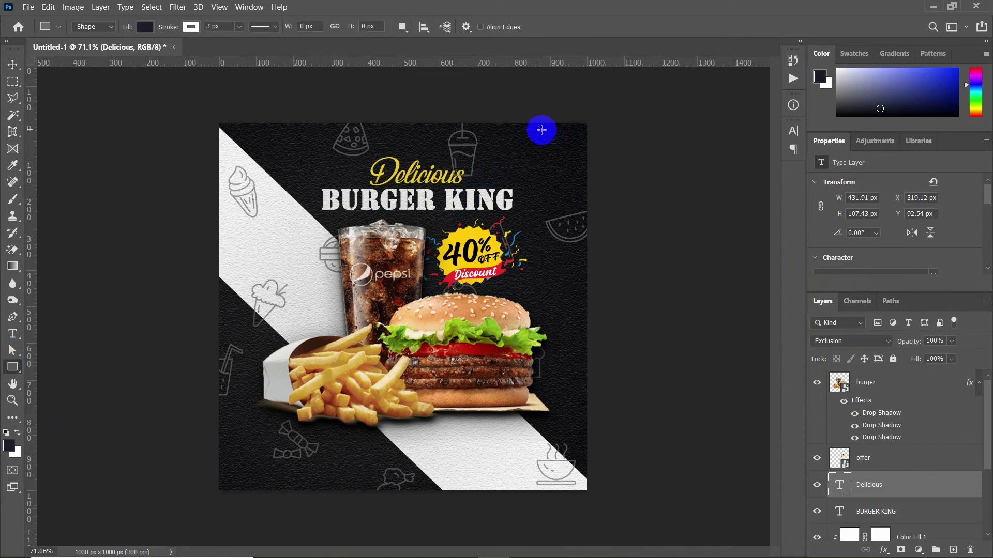
left_click_drag(545, 130, 579, 164)
scroll(579, 162, "up", 1)
scroll(596, 147, "up", 3)
scroll(656, 107, "up", 2)
scroll(643, 123, "up", 2)
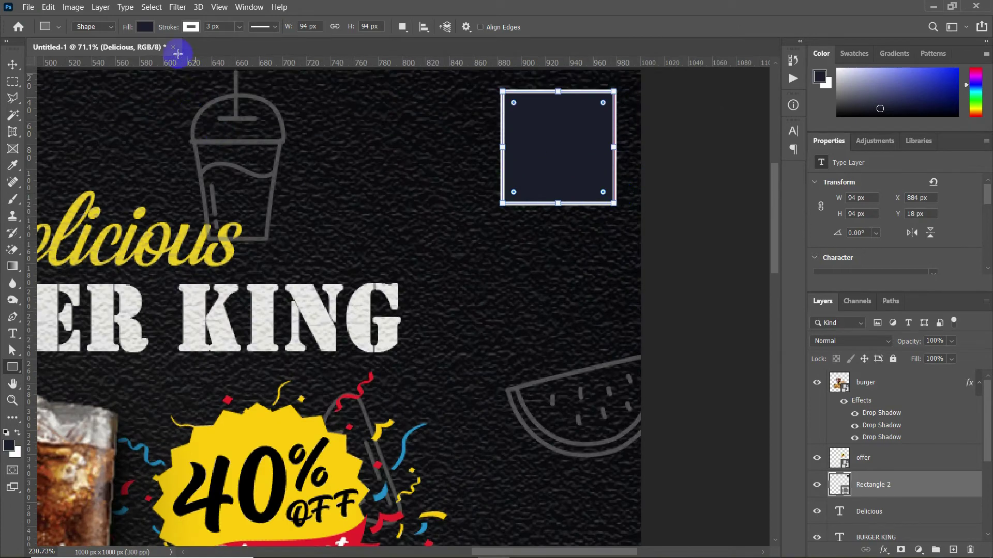
scroll(643, 122, "up", 2)
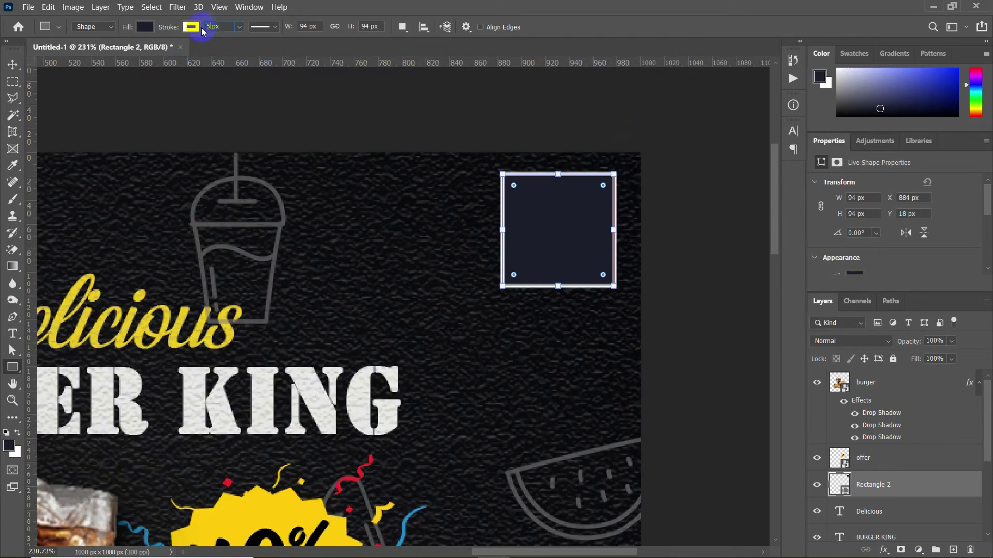
Give the square no fill and a 10 px white outline, then drag a text box over it
key("Return")
left_click(145, 27)
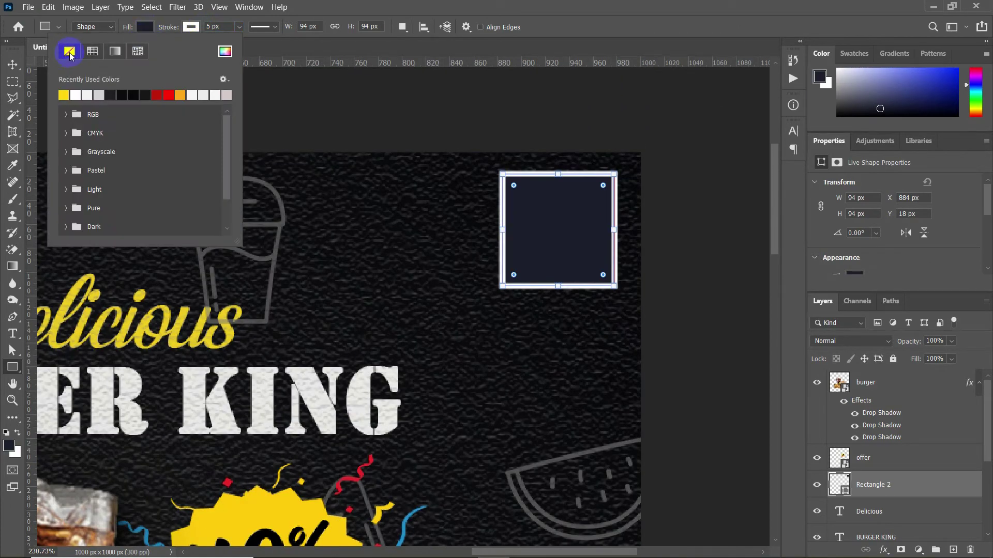
left_click(69, 51)
left_click(207, 25)
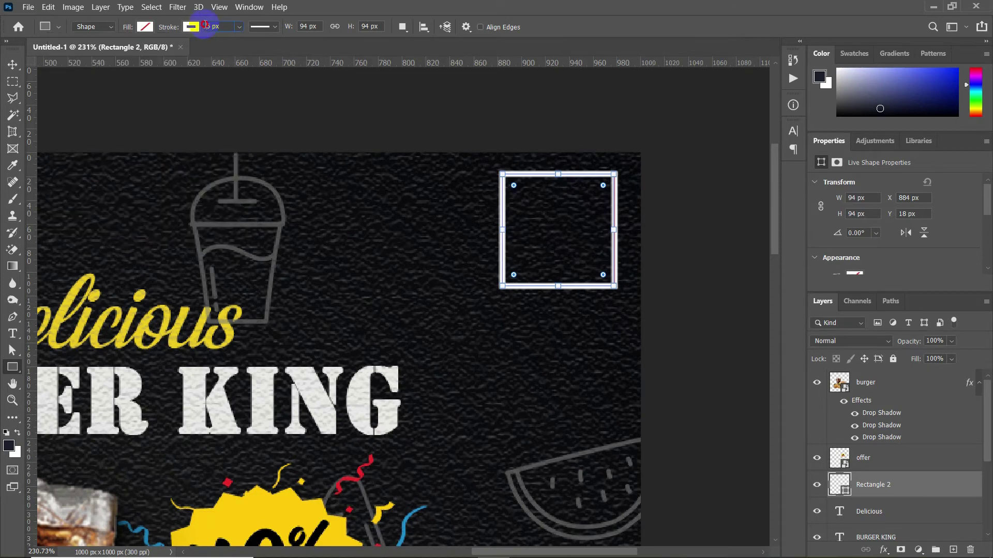
type("10")
key("Return")
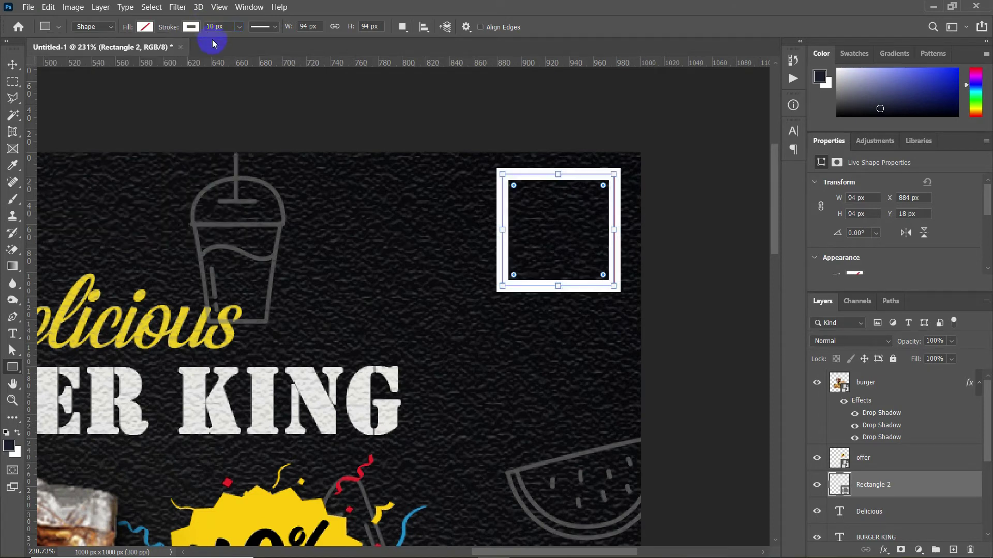
left_click(13, 64)
left_click(5, 336)
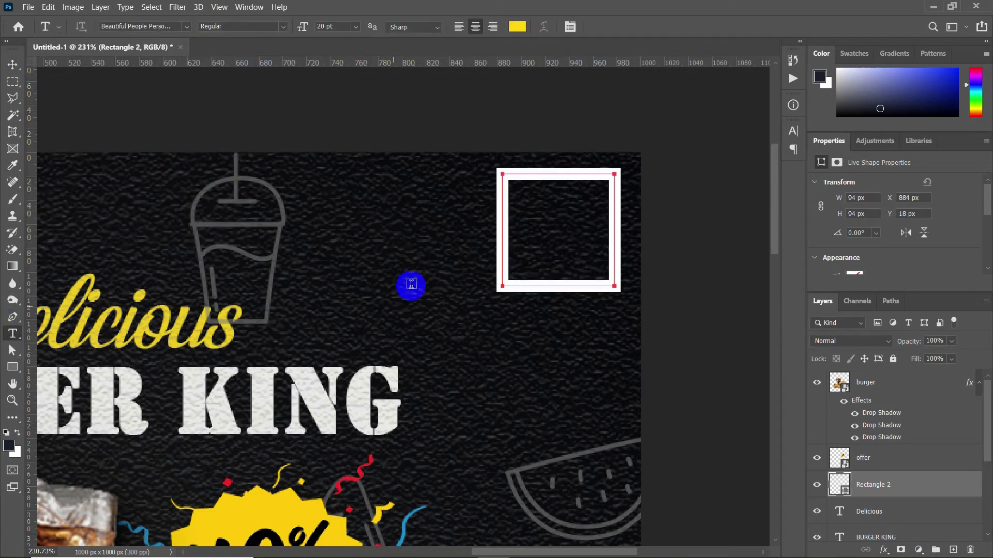
left_click_drag(458, 205, 574, 272)
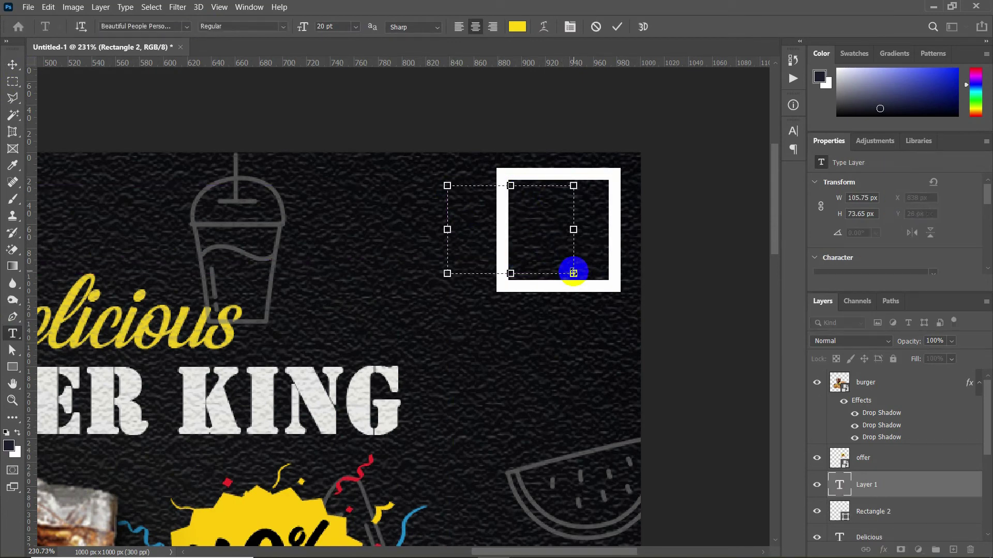
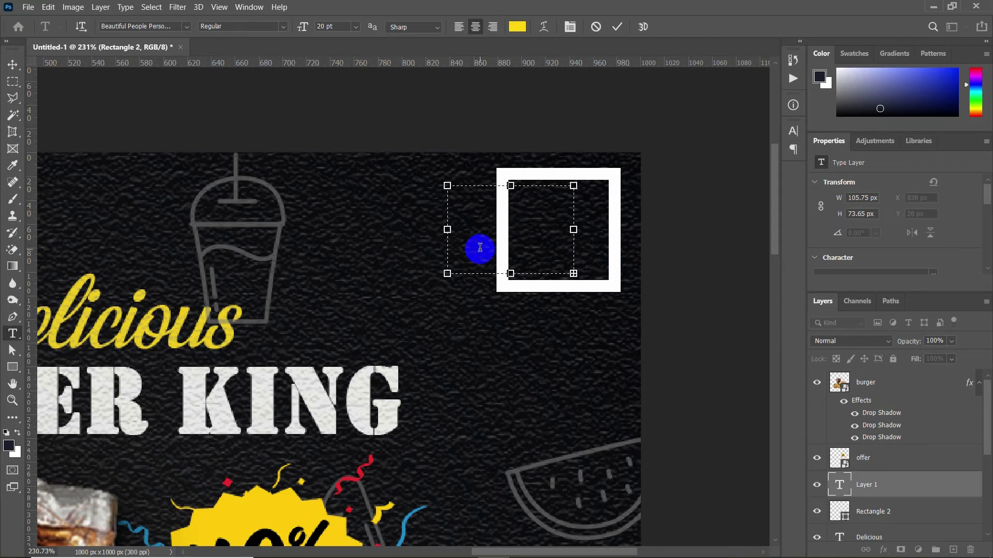
Shrink the LOGO YOUR text and set its font to Arial Black
left_click(794, 132)
left_click_drag(651, 165, 637, 164)
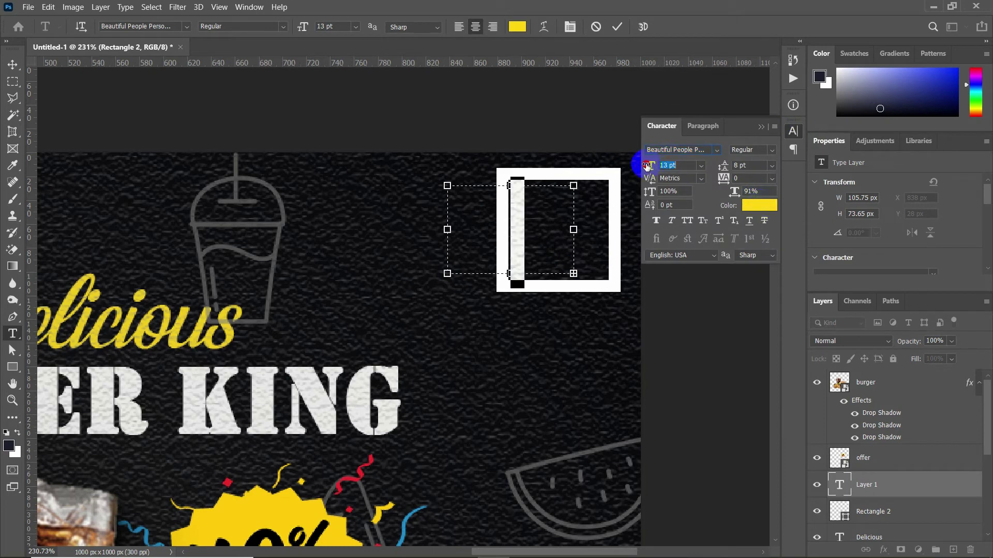
type("10")
left_click(530, 215)
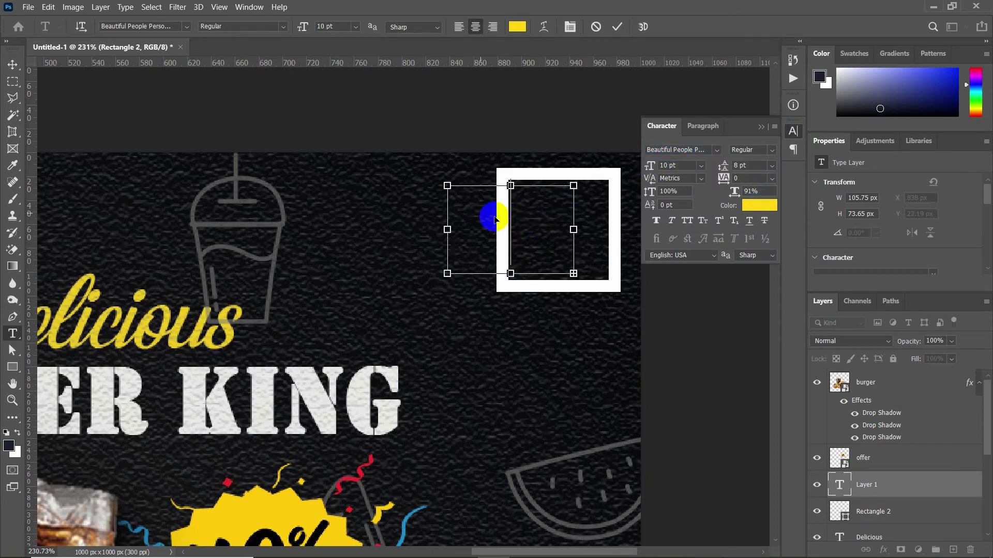
left_click_drag(650, 166, 650, 166)
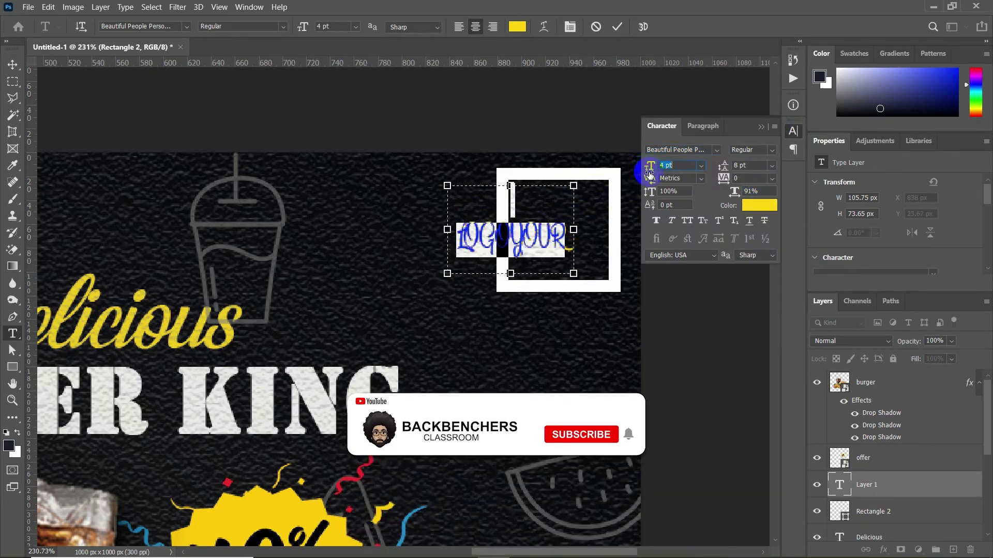
left_click(714, 150)
type("ARI")
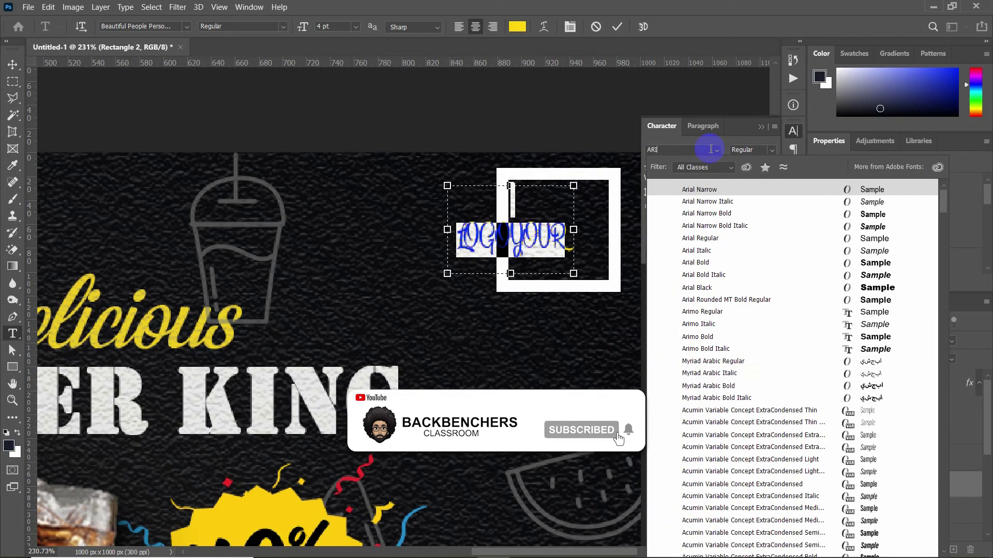
type("AL")
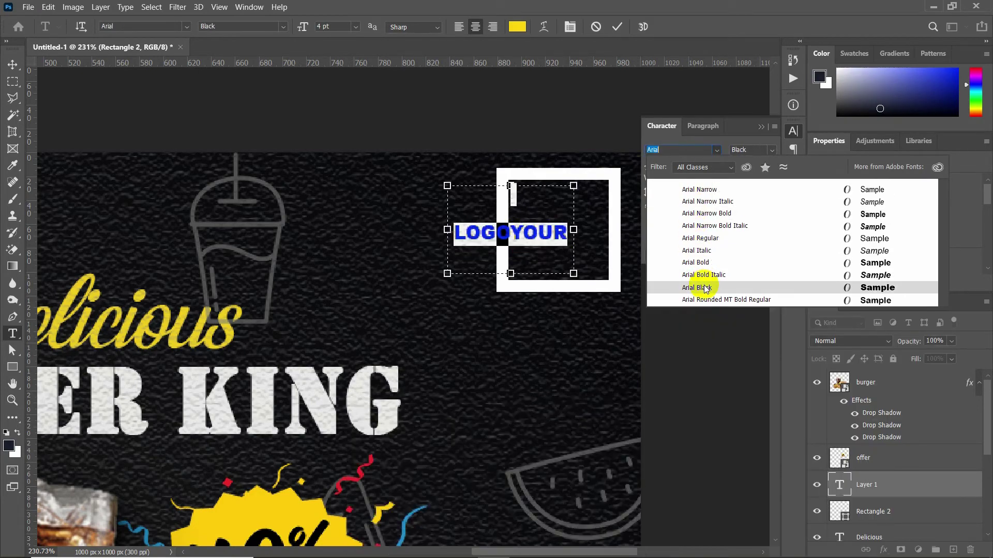
left_click(696, 288)
Break LOGO YOUR onto two lines with tighter leading at 6 pt, centred in the white square
left_click(516, 231)
double_click(516, 231)
key("BackSpace")
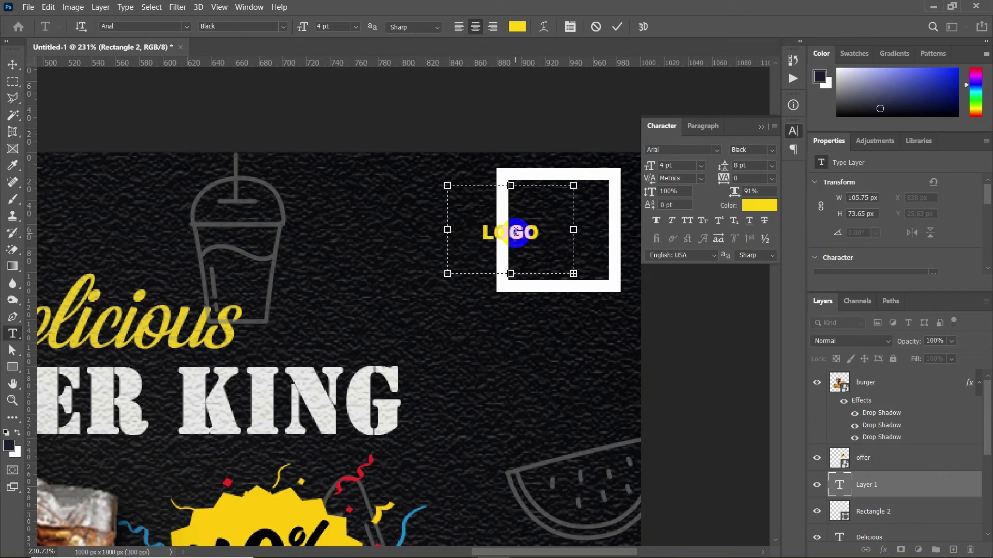
key("ctrl+a")
left_click_drag(722, 166, 723, 171)
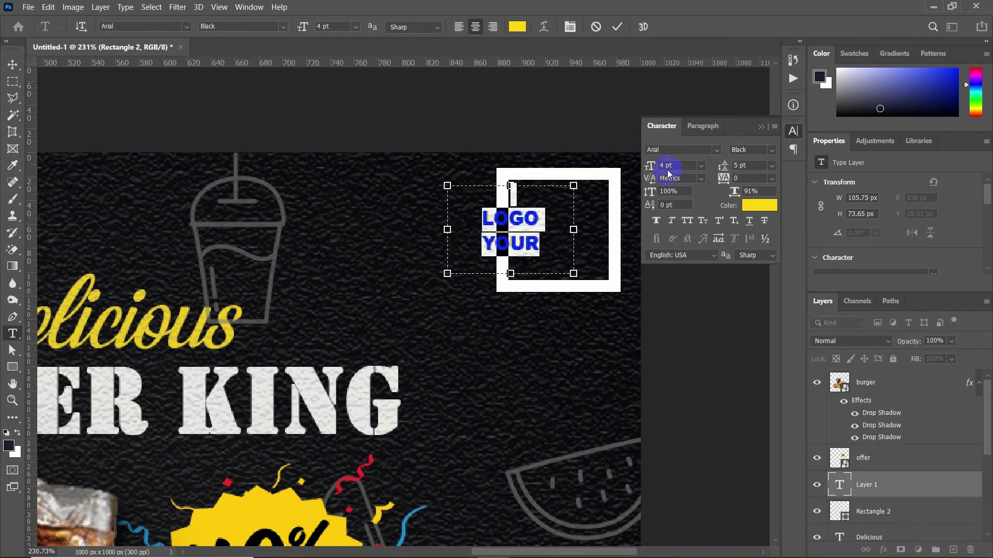
left_click_drag(653, 167, 655, 169)
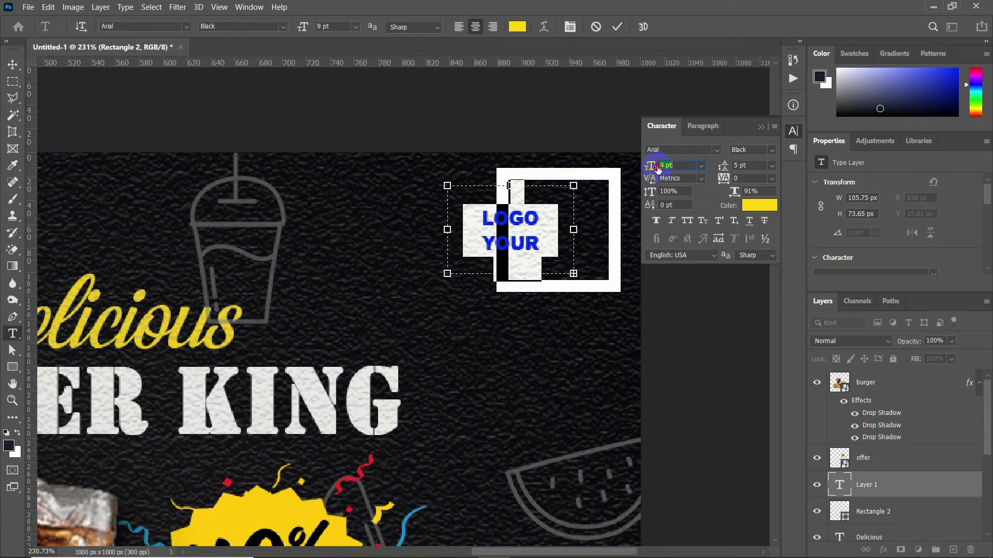
left_click(12, 64)
left_click_drag(494, 259, 543, 254)
Draw a text box at the poster's lower left and type a placeholder phone number
scroll(507, 303, "down", 5)
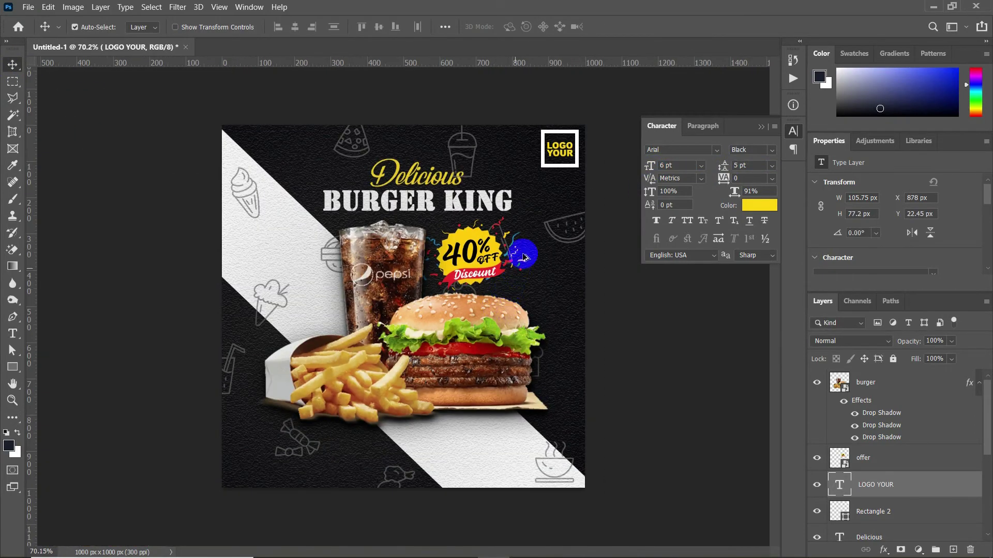
scroll(523, 257, "up", 2)
left_click(761, 127)
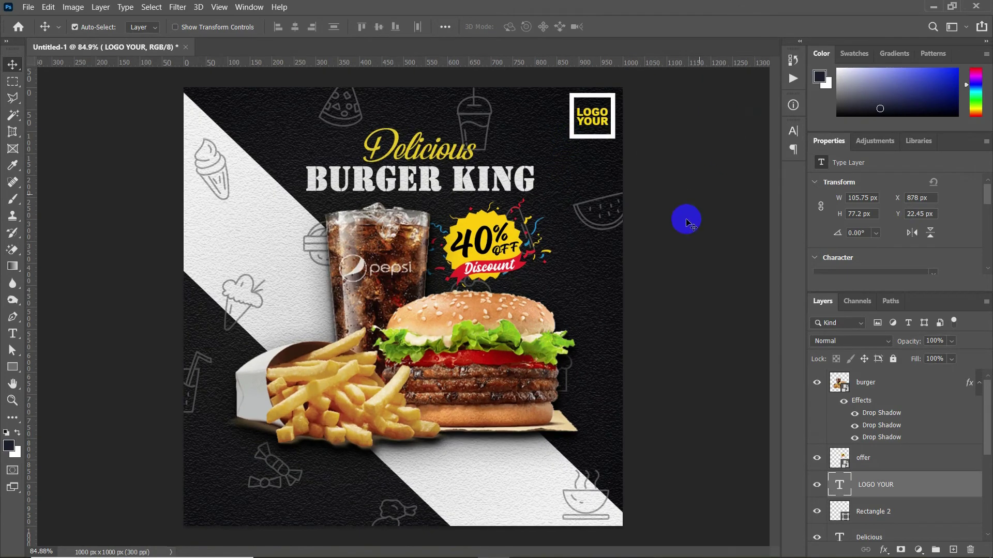
scroll(295, 499, "up", 4)
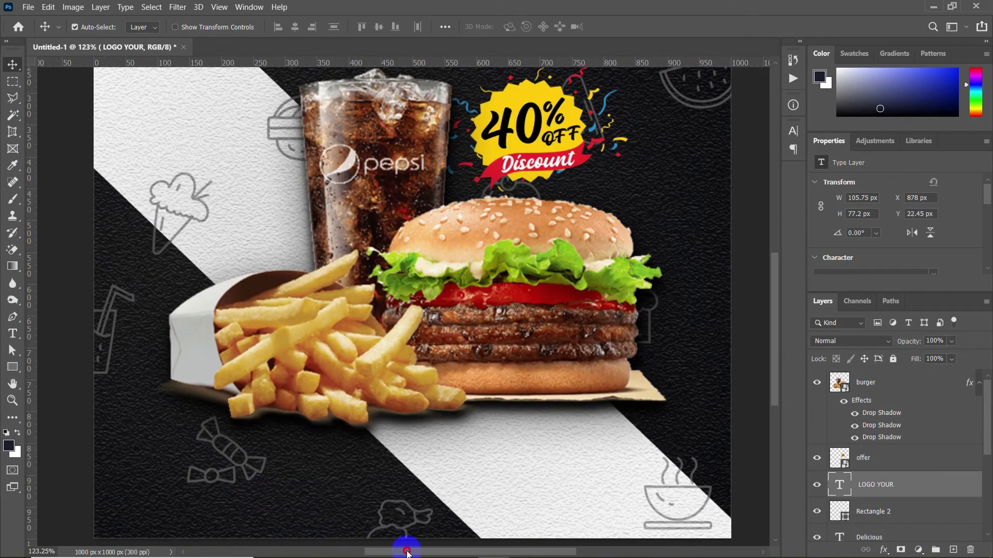
left_click_drag(391, 551, 352, 430)
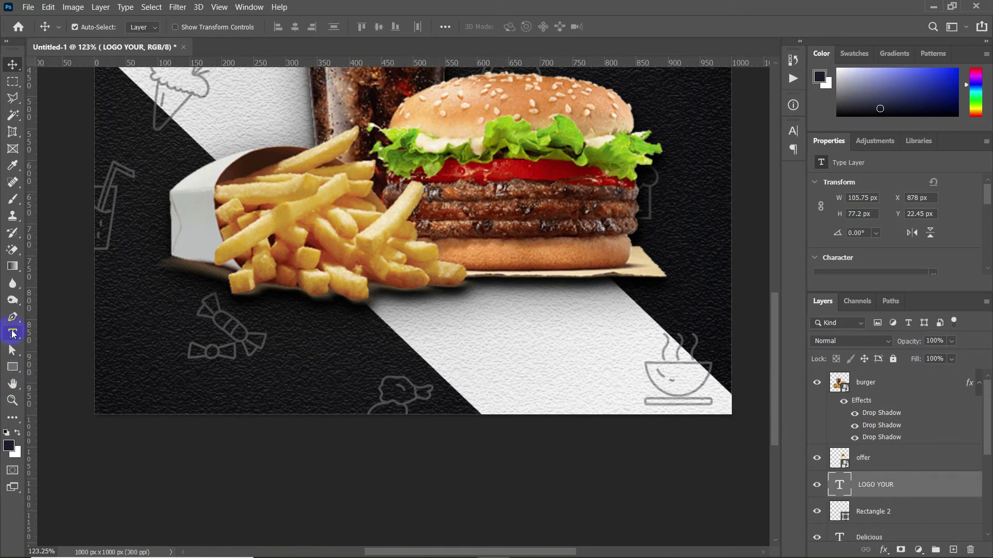
left_click(13, 334)
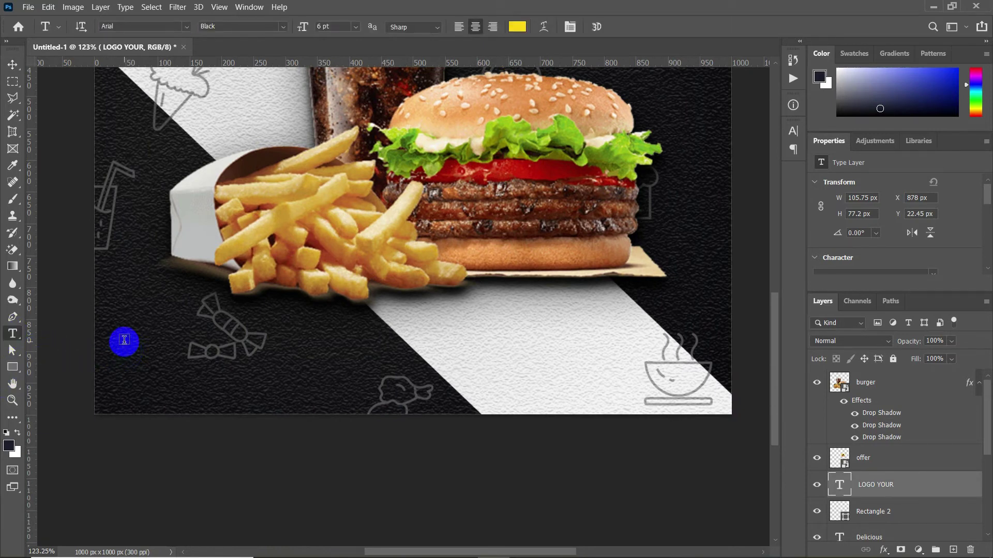
left_click_drag(124, 342, 387, 396)
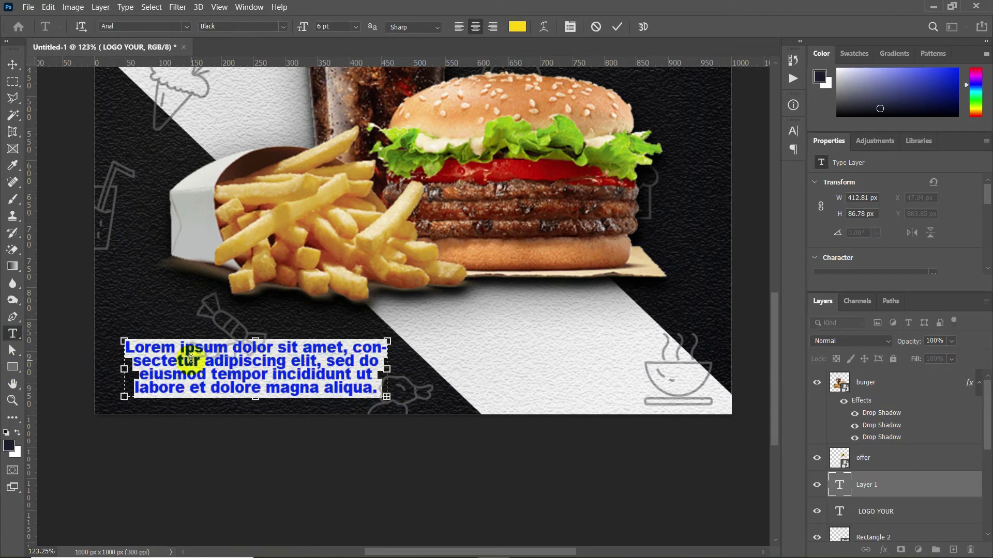
left_click(180, 369)
key("Delete")
type("+")
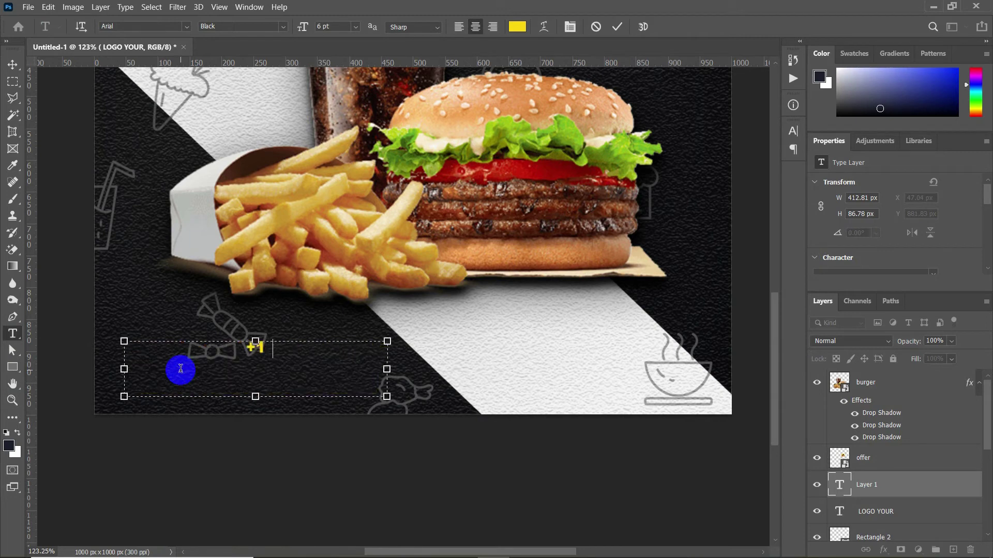
type("123 123")
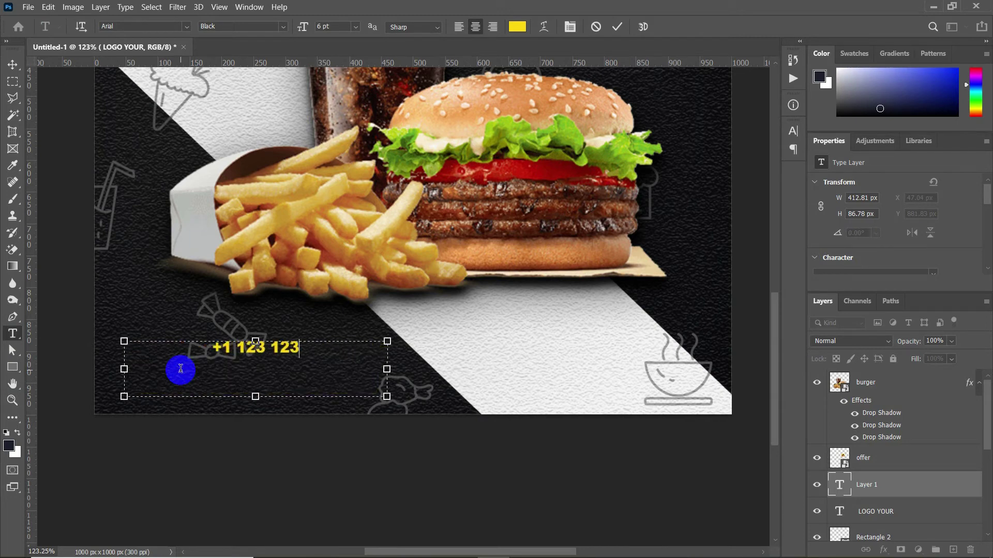
type("4 1235")
Colour the phone number text white
key("ctrl+a")
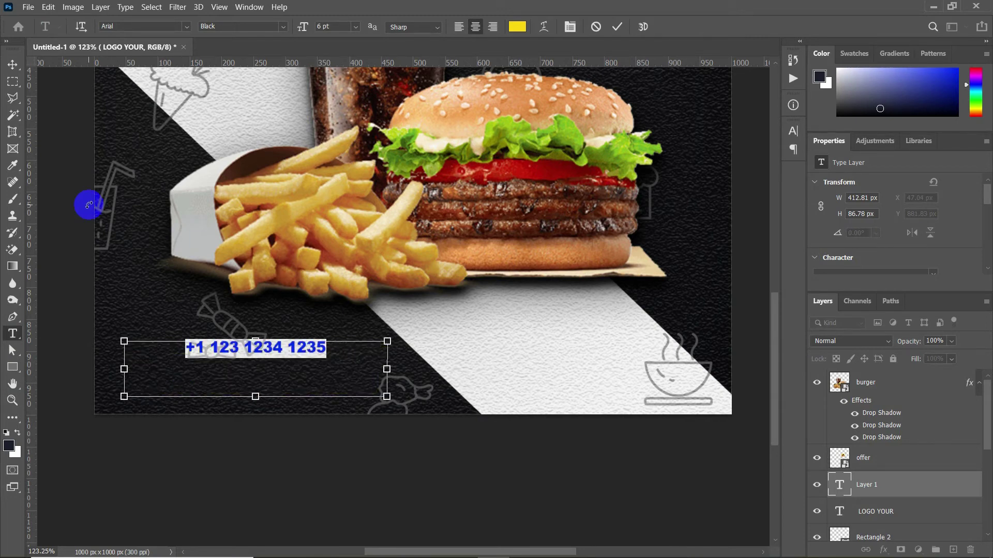
left_click(518, 27)
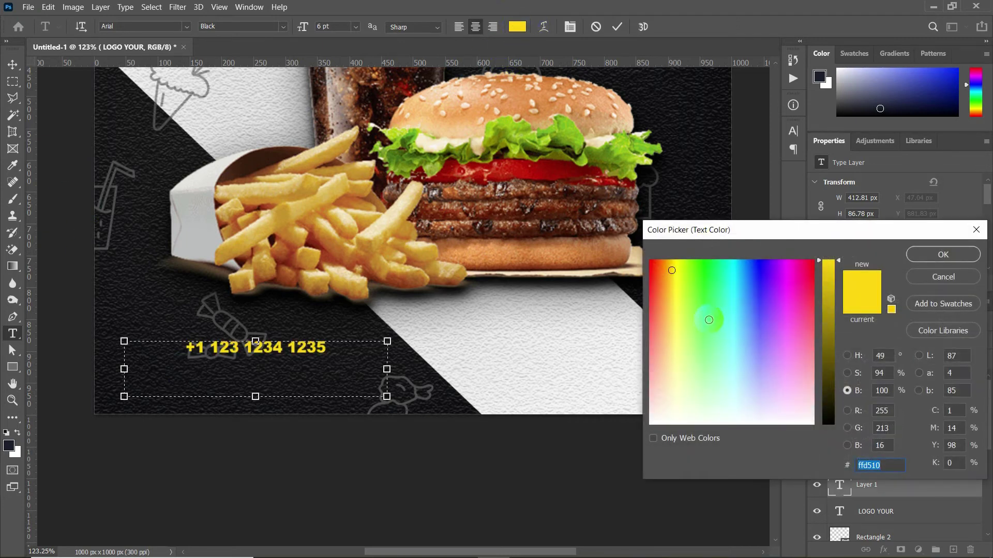
left_click(650, 423)
left_click(926, 262)
Set the number to larger Roboto Black at 73% horizontal scale, nudged left and down
left_click(794, 131)
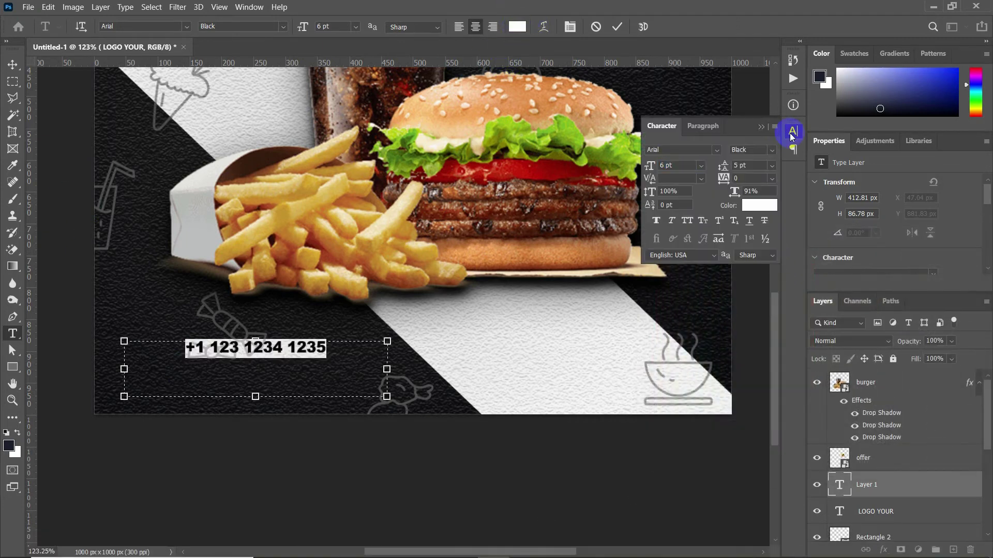
left_click(707, 163)
left_click(714, 151)
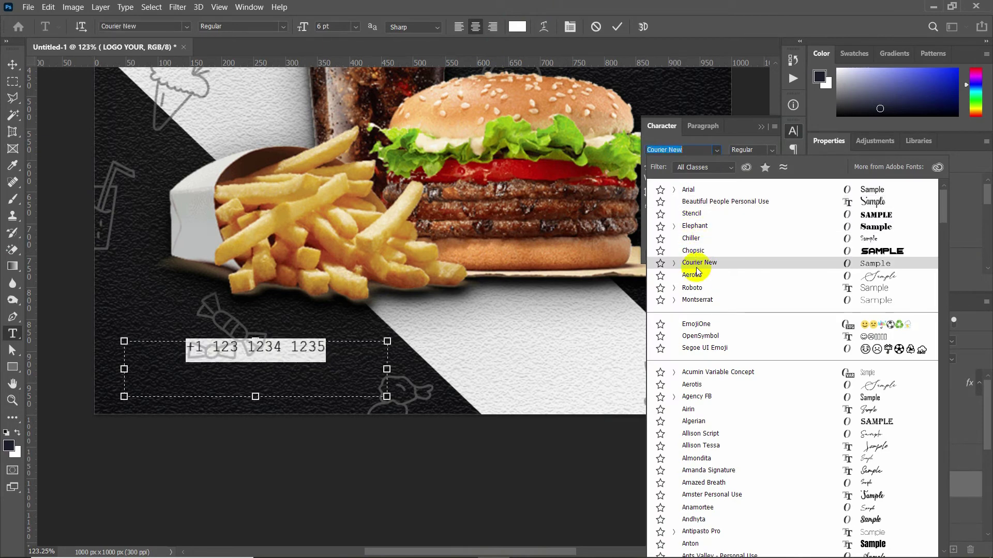
left_click(695, 288)
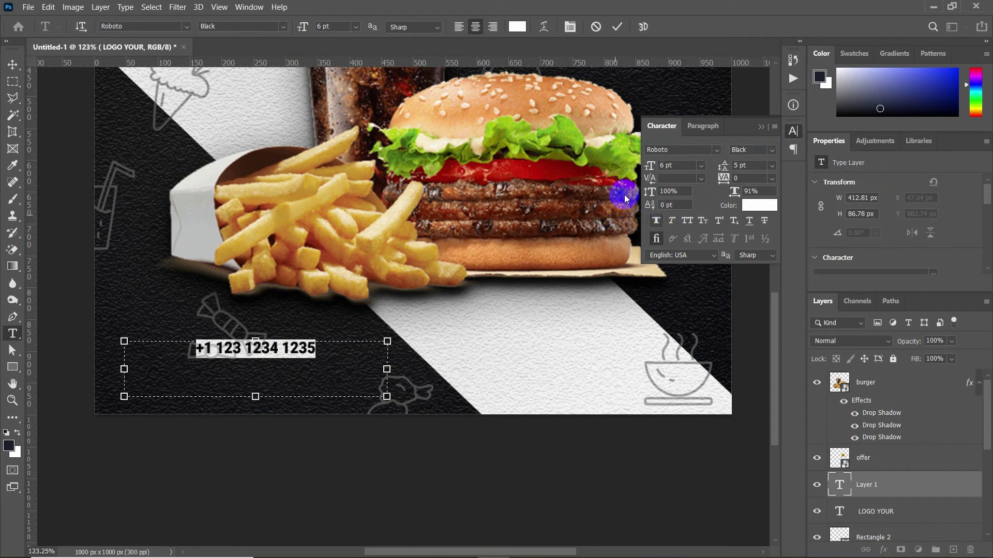
left_click(650, 166)
key("Up")
key("Up")
key("Up")
key("Up")
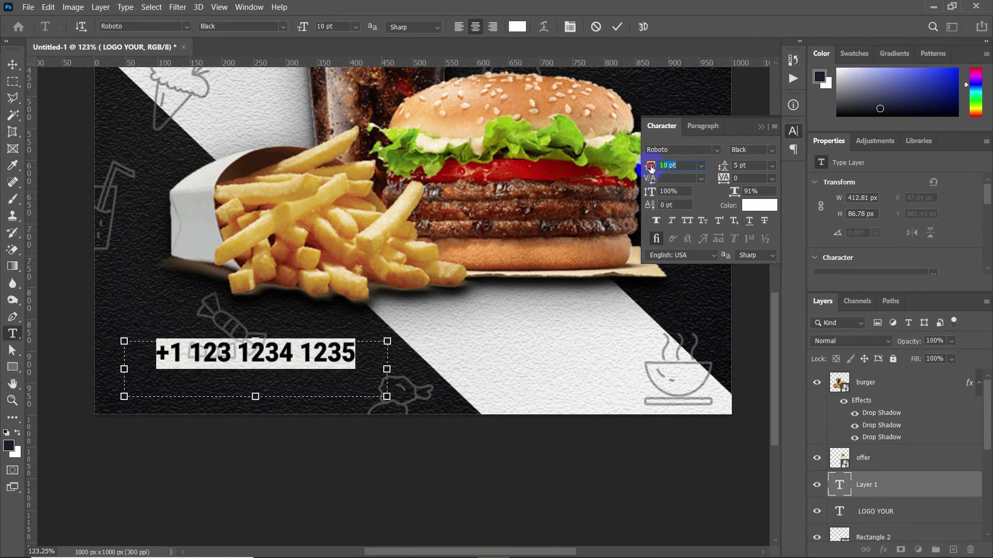
left_click_drag(730, 192, 722, 193)
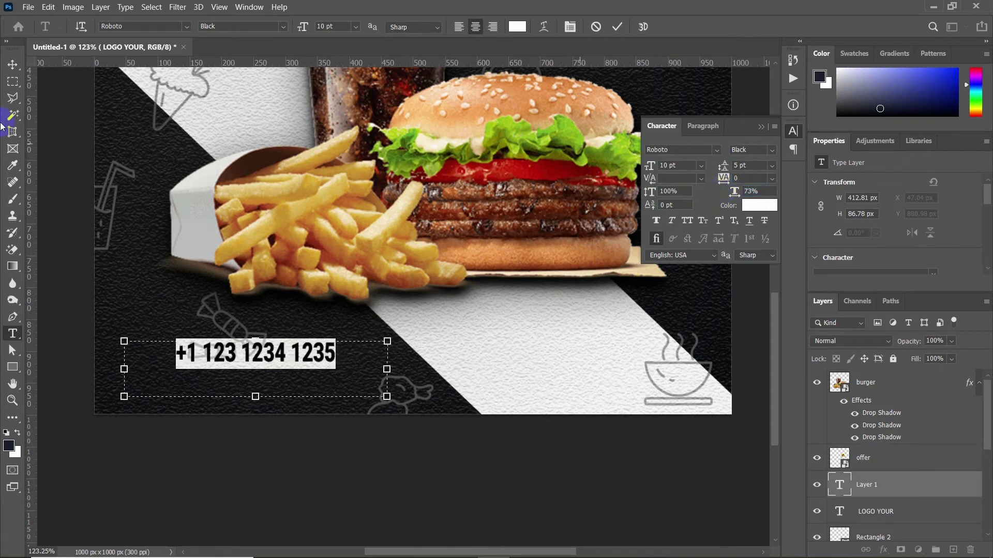
left_click(13, 64)
mouse_move(212, 355)
left_mouse_down()
mouse_move(165, 368)
mouse_move(162, 391)
left_mouse_up()
left_click(13, 333)
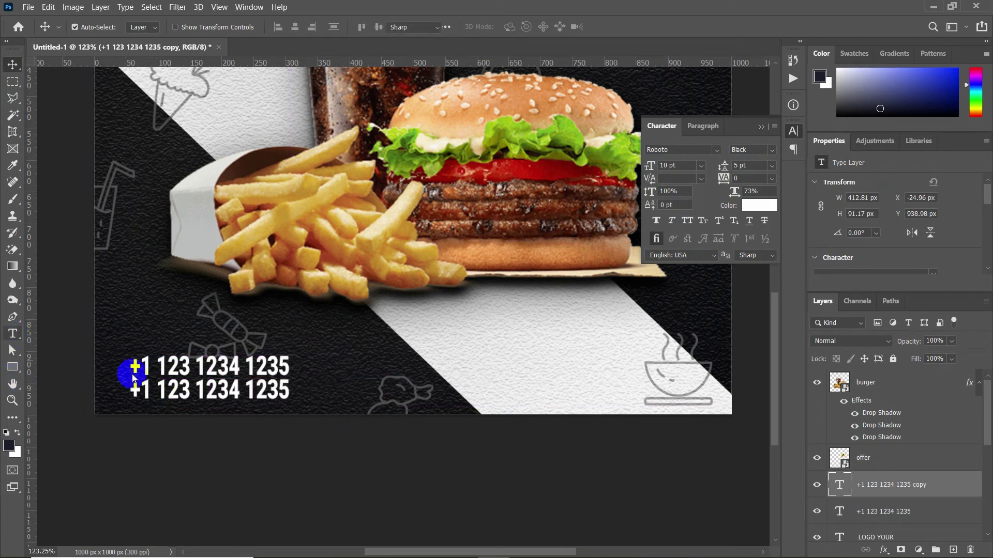
left_click(191, 388)
triple_click(179, 385)
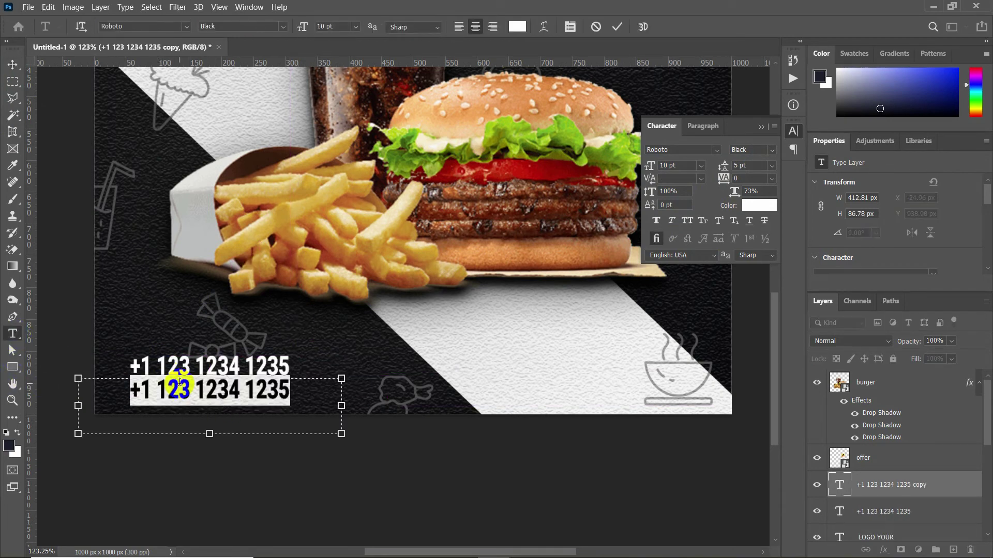
type("www.we")
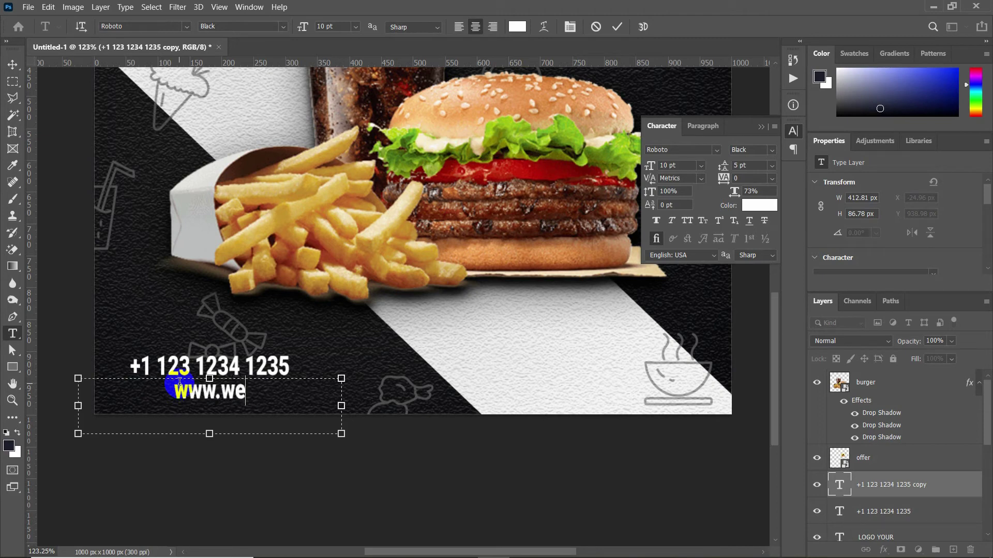
type("bsite.com")
Switch the website line to Roboto Light and fit the whole poster on screen
triple_click(179, 383)
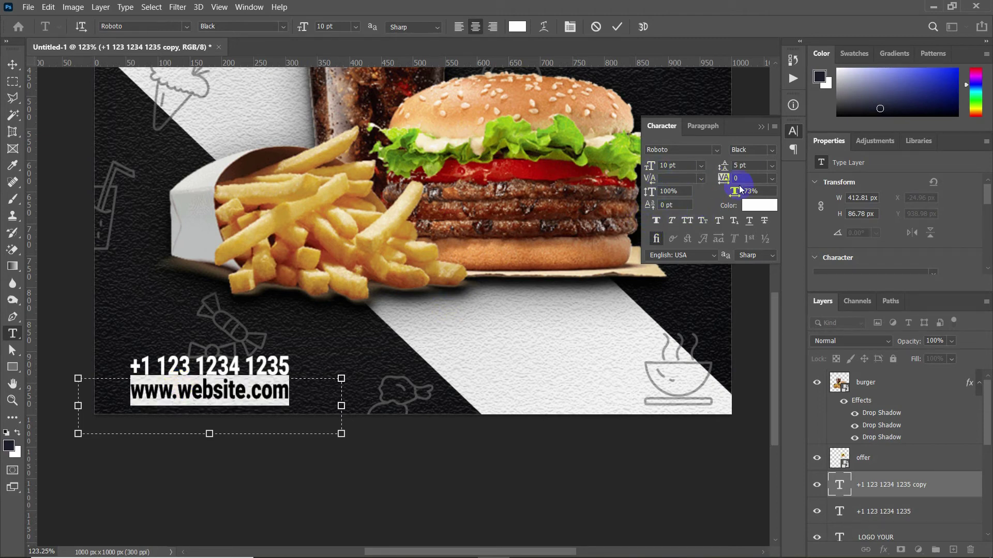
left_click(771, 151)
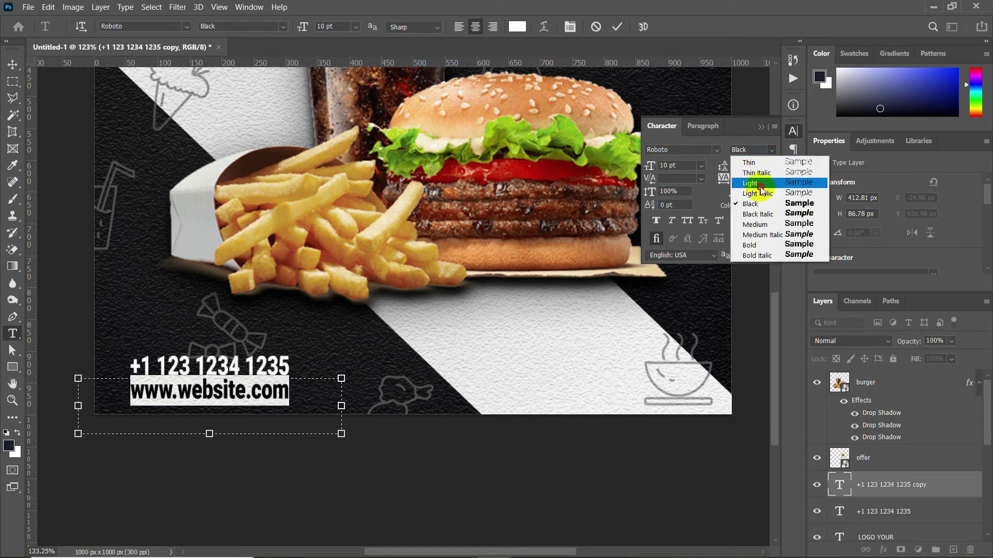
left_click(760, 189)
left_click(12, 64)
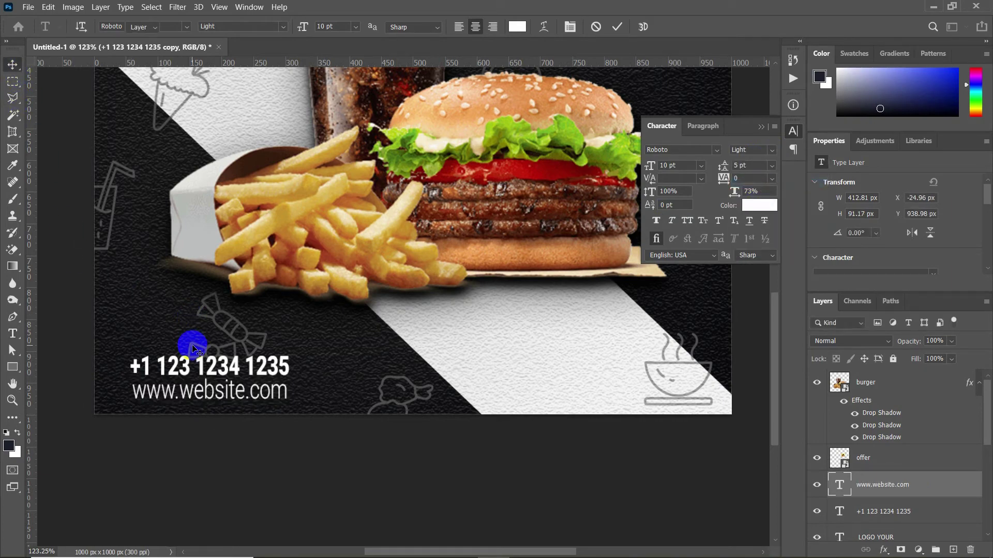
key("ctrl+0")
Group the phone number and website layers as 'contact'
left_click(880, 512, "shift")
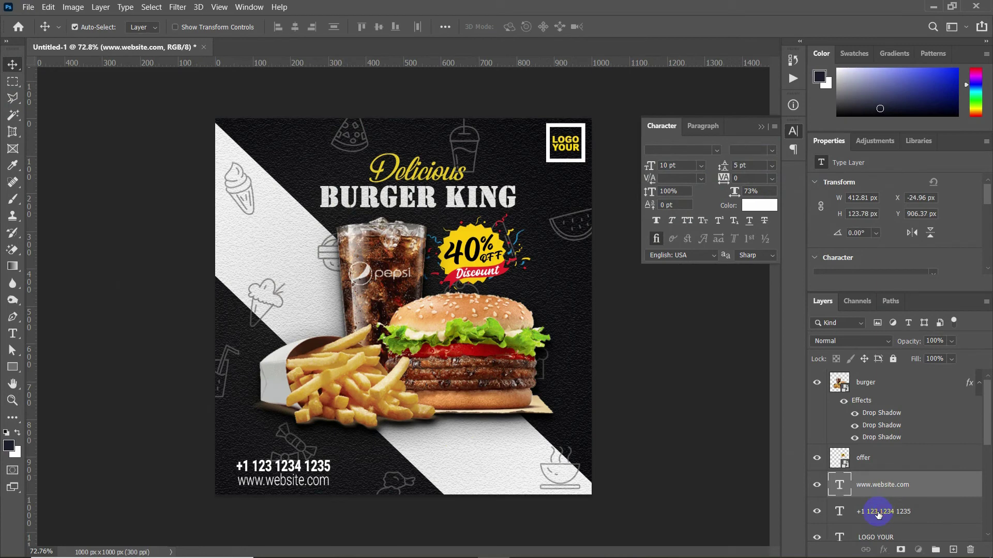
scroll(881, 513, "down", 3)
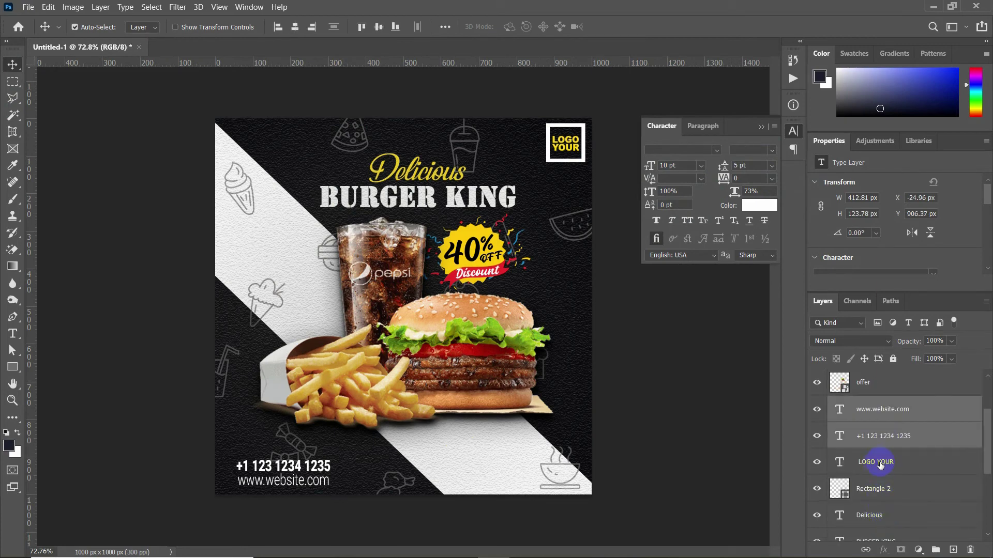
key("ctrl+g")
double_click(862, 404)
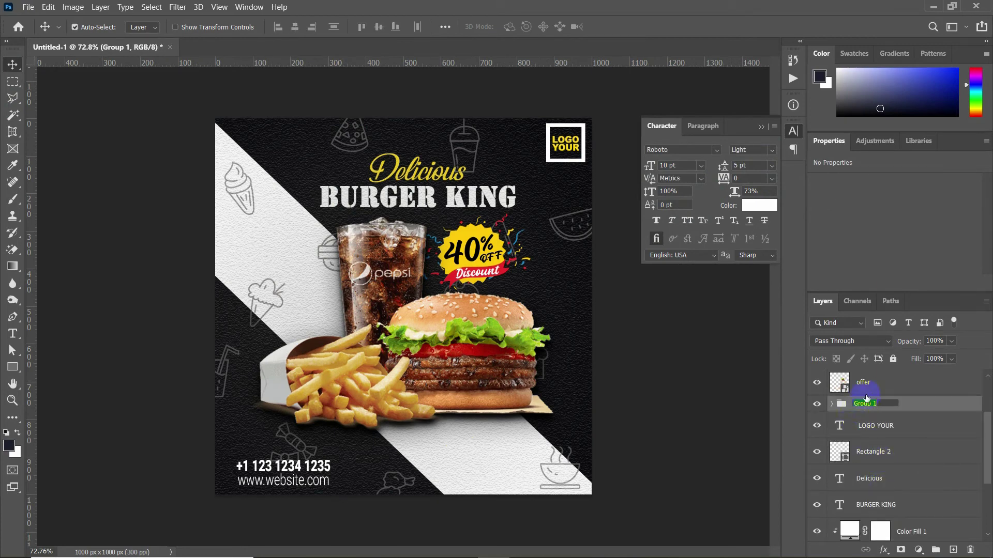
type("contact")
key("Return")
Group the LOGO YOUR text with Rectangle 2 as 'logo'
left_click(876, 432)
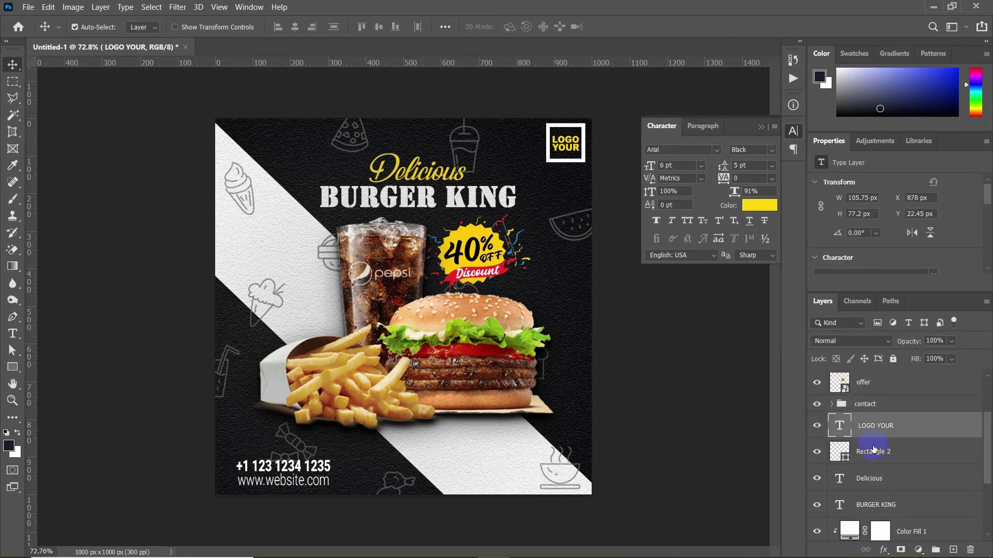
left_click(879, 454, "shift")
key("ctrl+g")
double_click(863, 420)
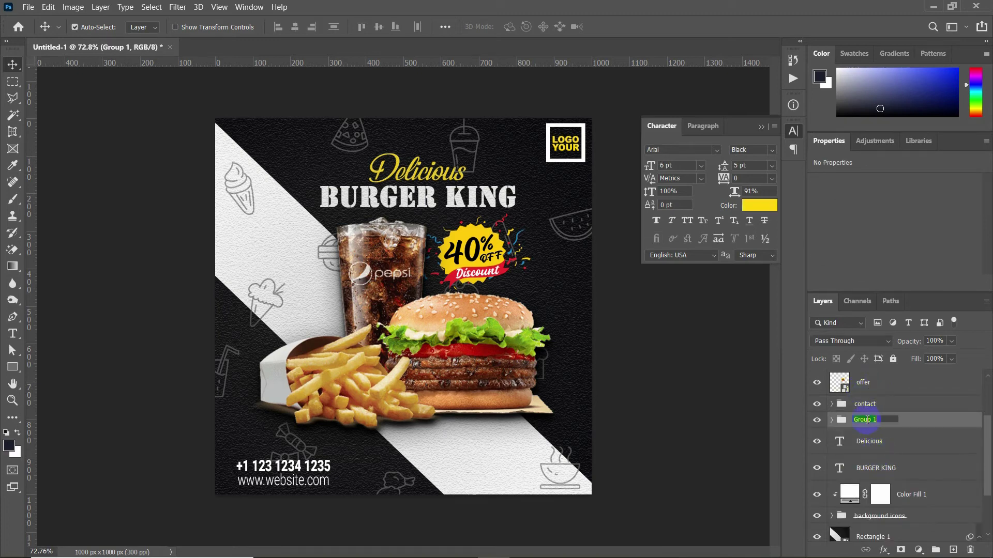
type("logo")
key("Return")
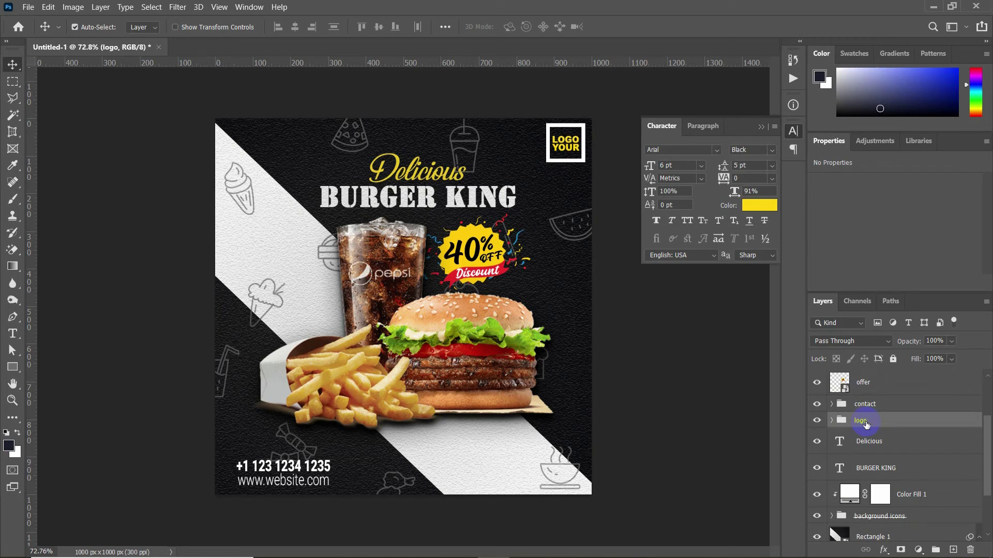
Group the Delicious and BURGER KING headline layers as 'title', then select the burger layer
left_click(864, 445)
left_click(874, 468, "shift")
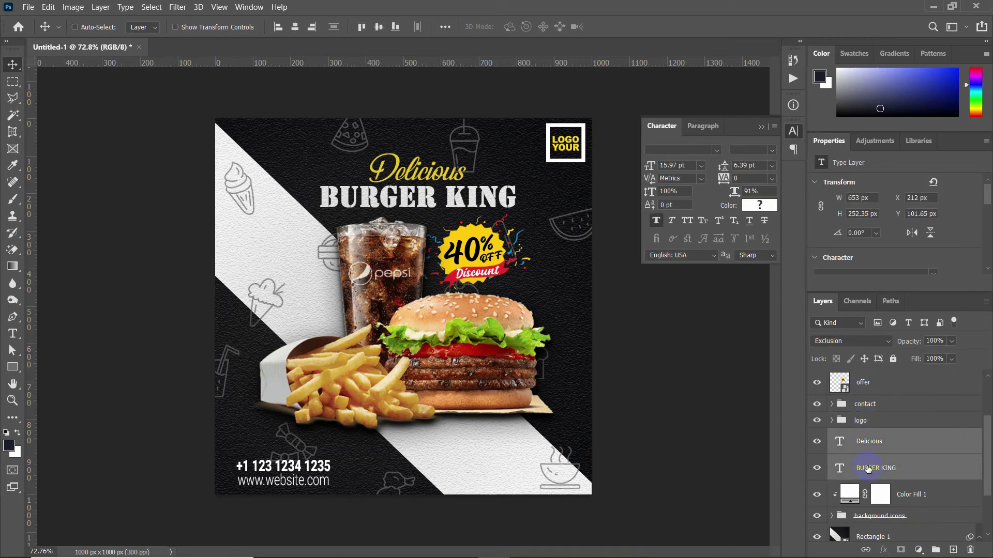
key("ctrl+g")
left_click(860, 435)
type("title")
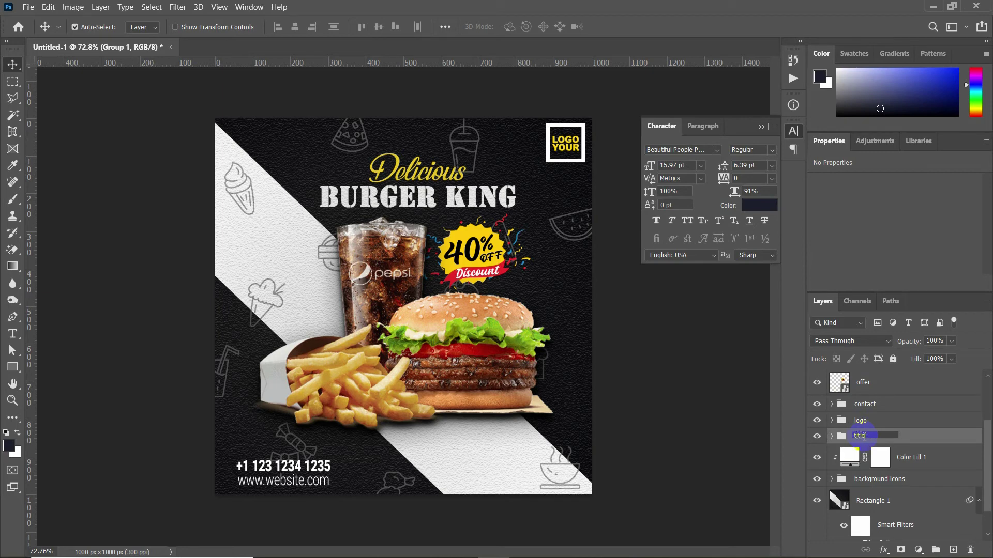
scroll(874, 450, "up", 3)
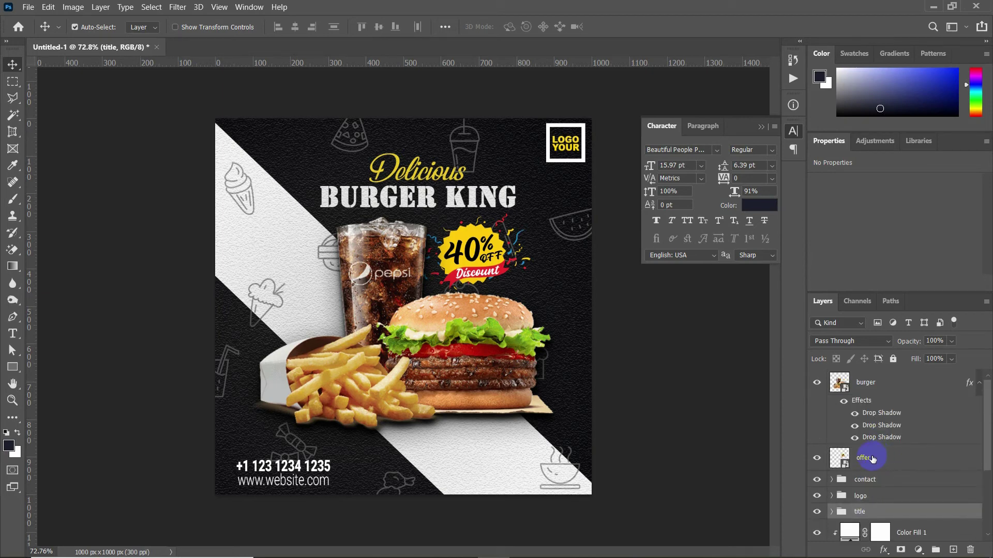
left_click(874, 460)
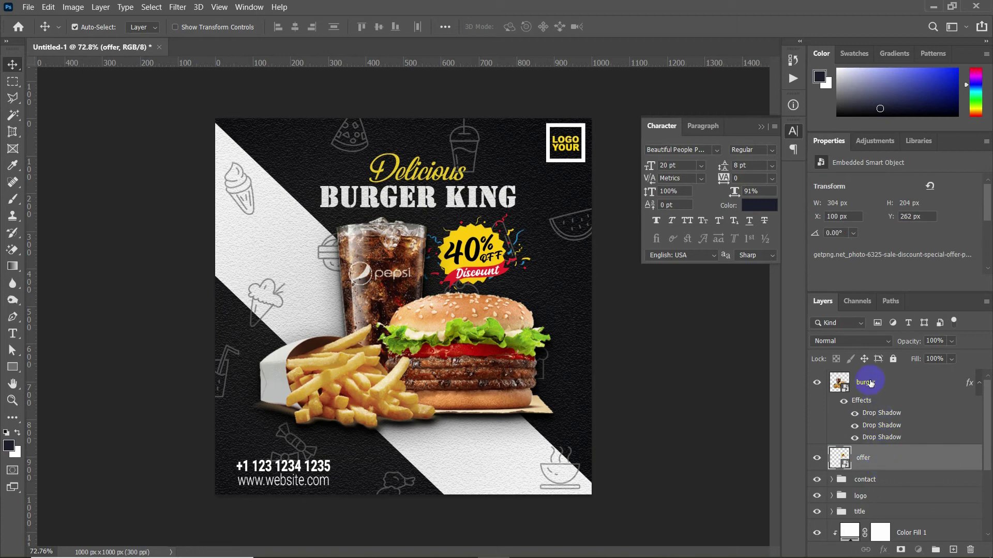
key("alt+bracketright")
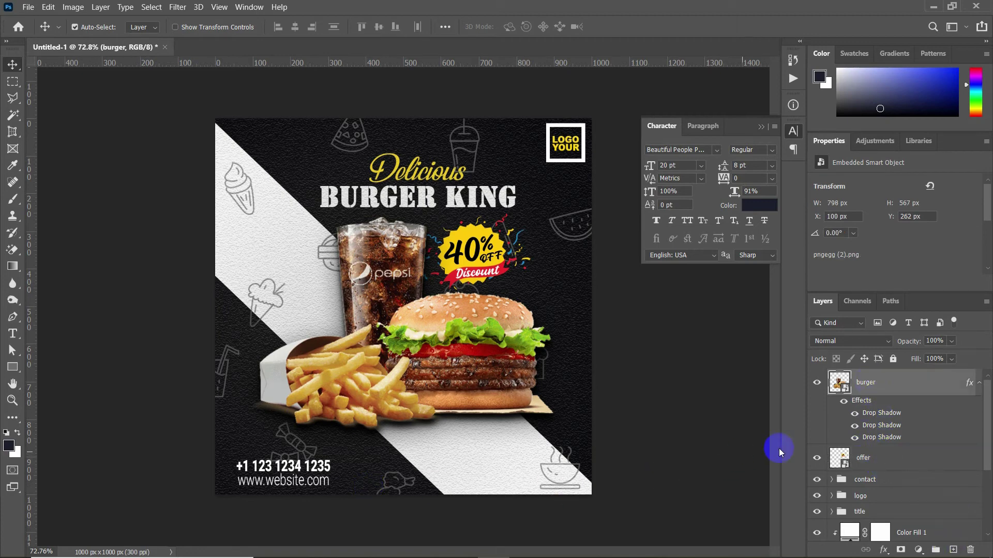
Add an empty Layer 1 above the contact group and start transforming the contact group
left_click(873, 481)
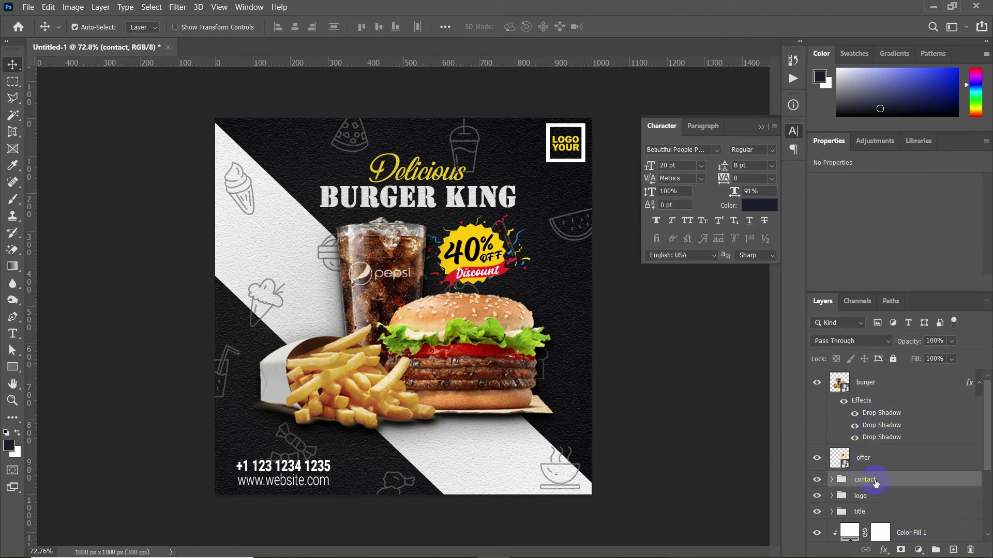
left_click(953, 550)
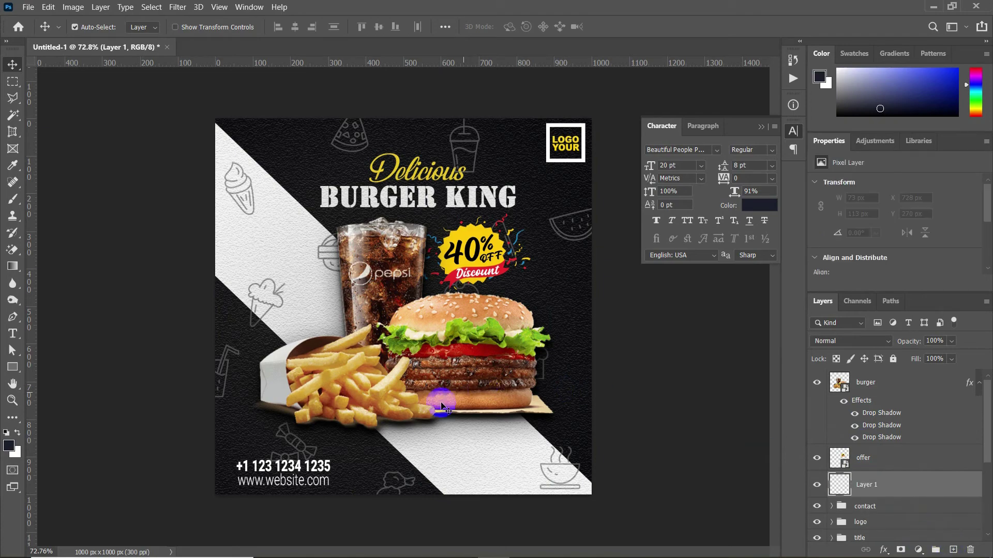
scroll(442, 408, "up", 3)
left_click(865, 506)
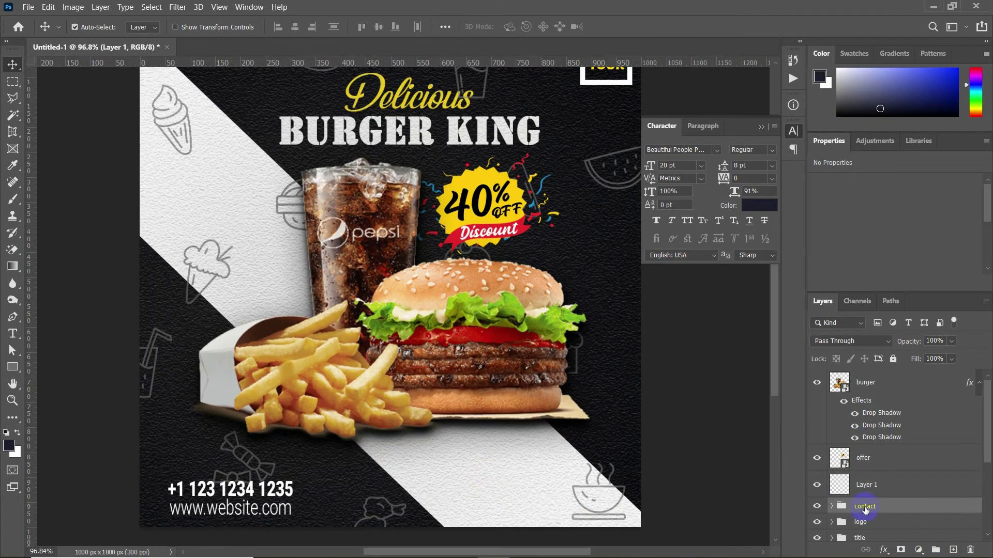
key("ctrl+t")
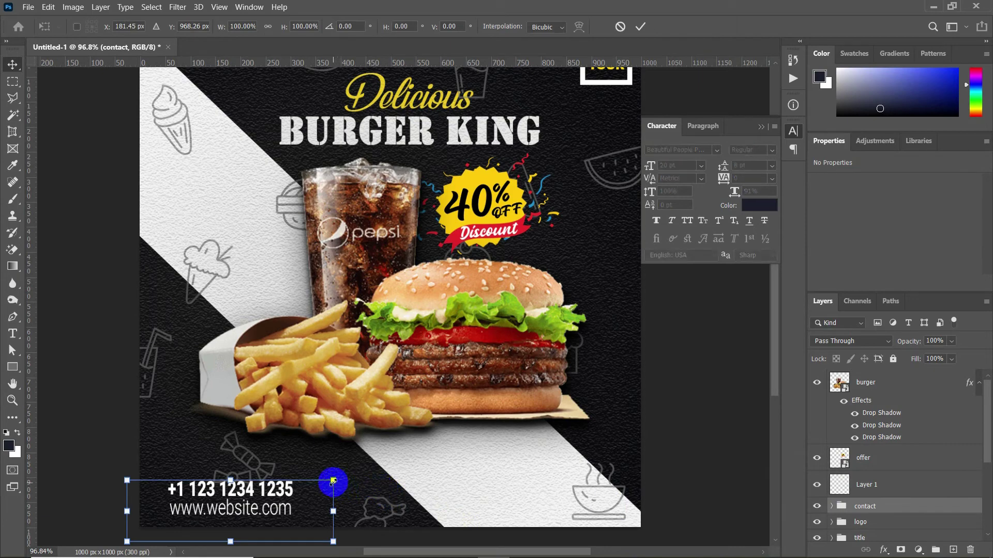
left_click_drag(334, 481, 303, 491)
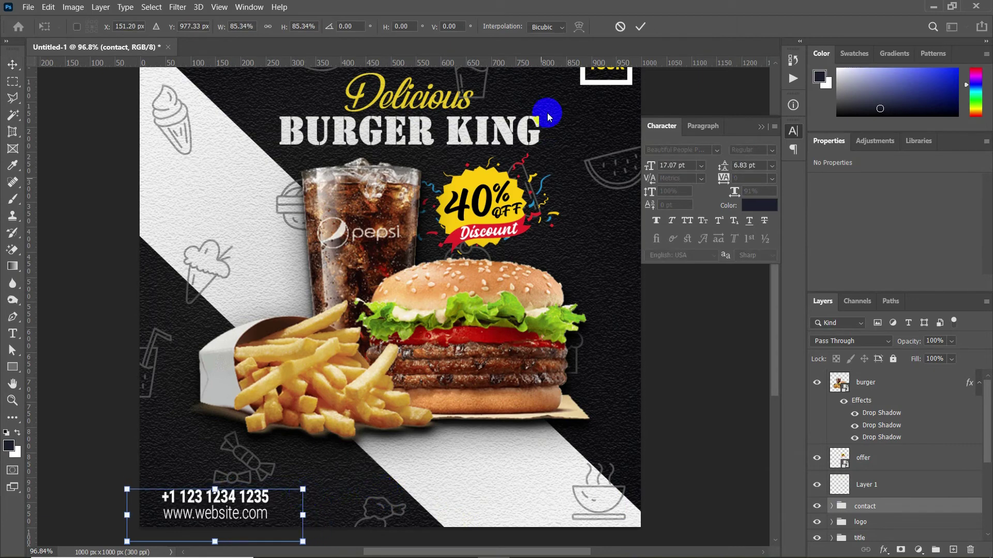
left_click(640, 27)
key("t")
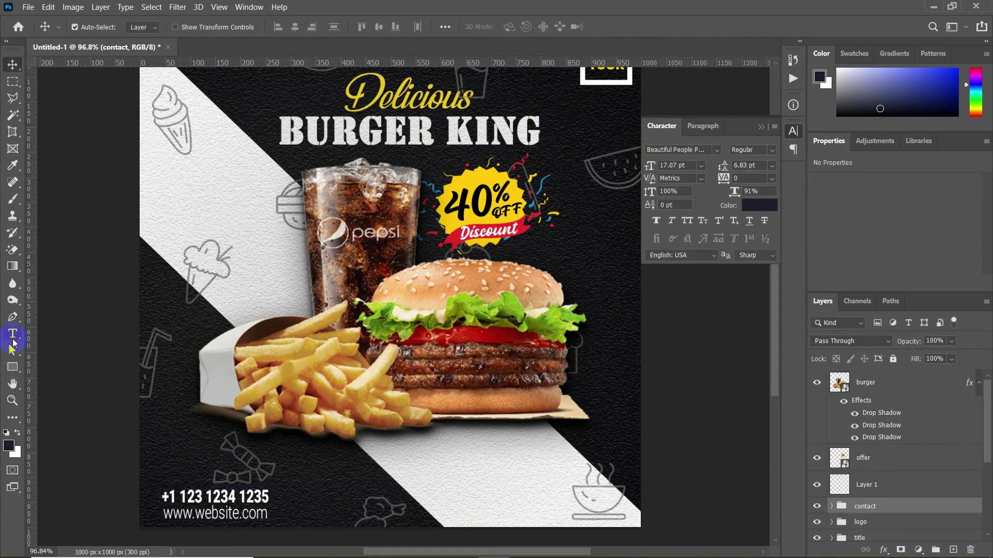
left_click(257, 513)
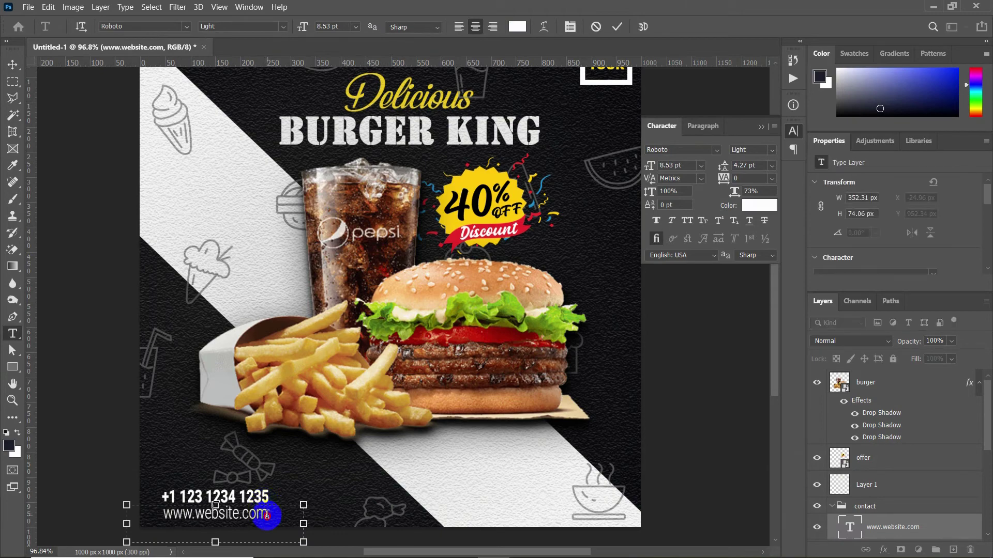
left_click_drag(264, 515, 158, 514)
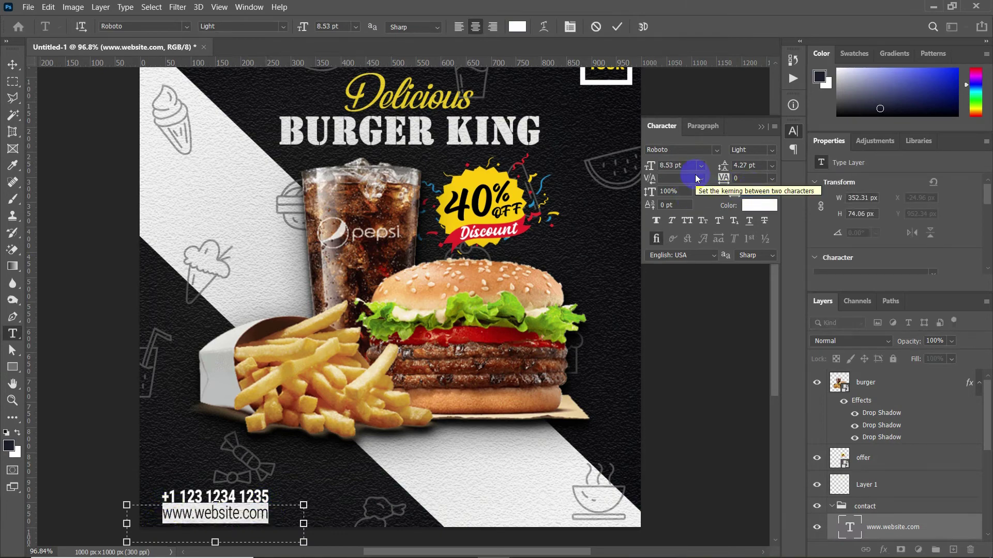
Nudge the phone number layer 5 px left, then reselect the contact group
left_click(133, 74)
key("v")
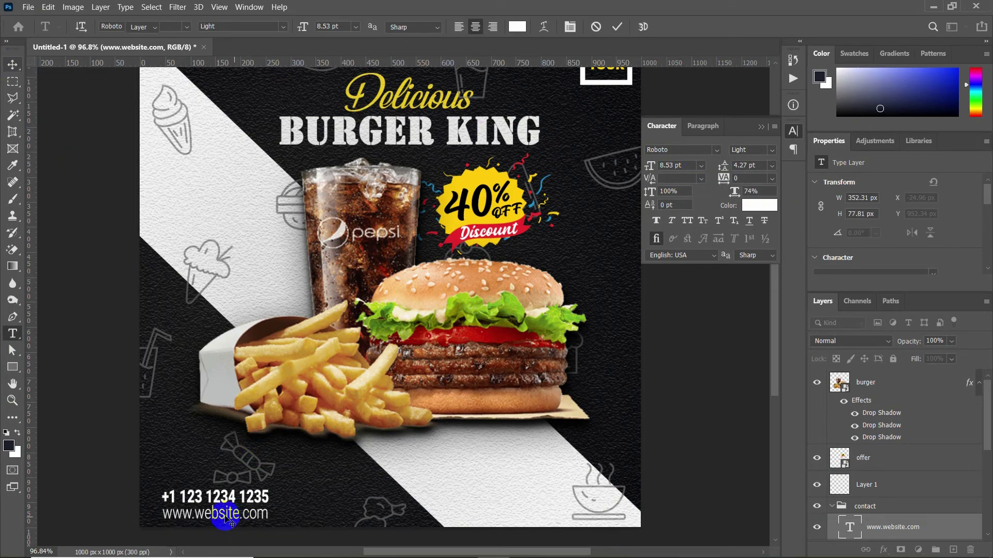
left_click(213, 503)
left_click_drag(213, 504, 211, 504)
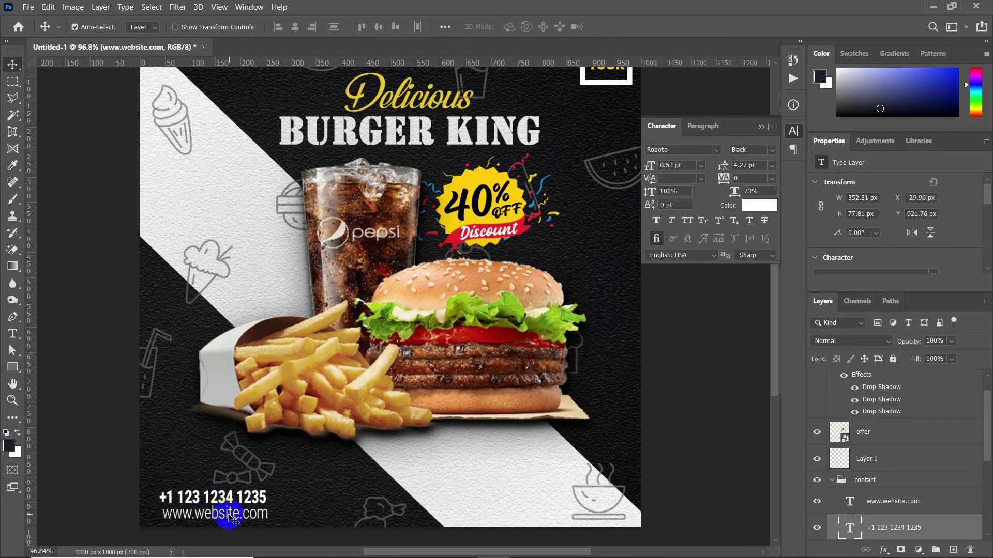
left_click(674, 487)
left_click(866, 481)
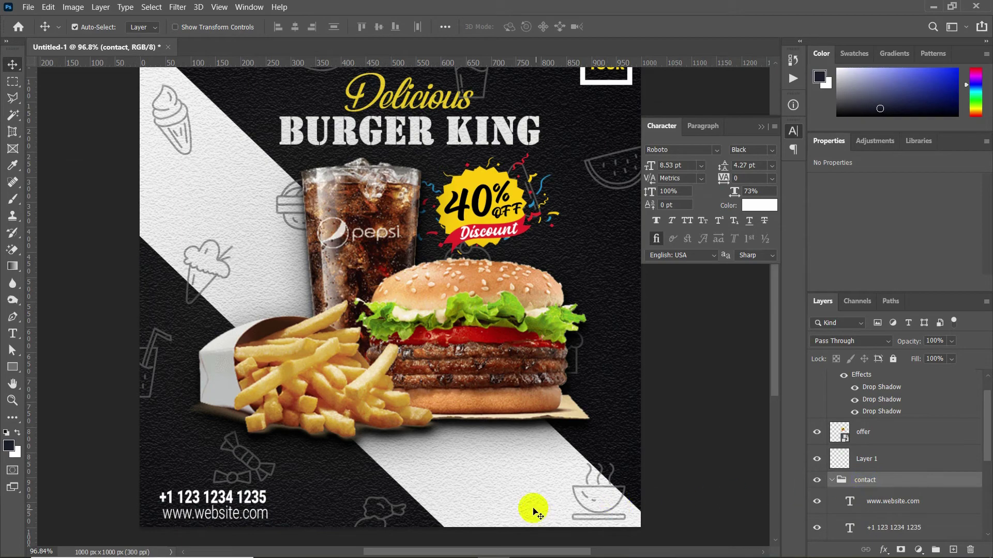
Move the bowl icon in the background upward
scroll(517, 498, "down", 2)
scroll(562, 496, "up", 3)
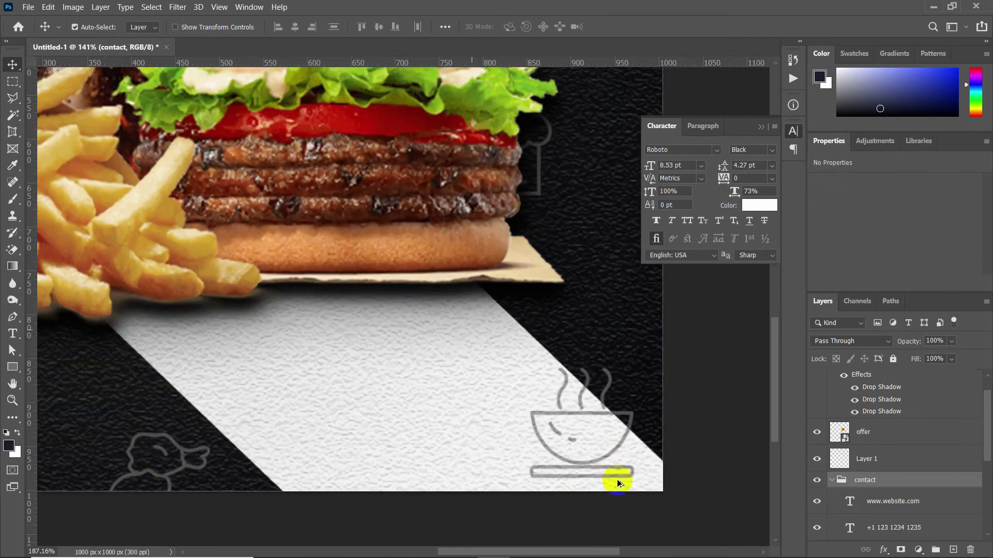
left_click(583, 461)
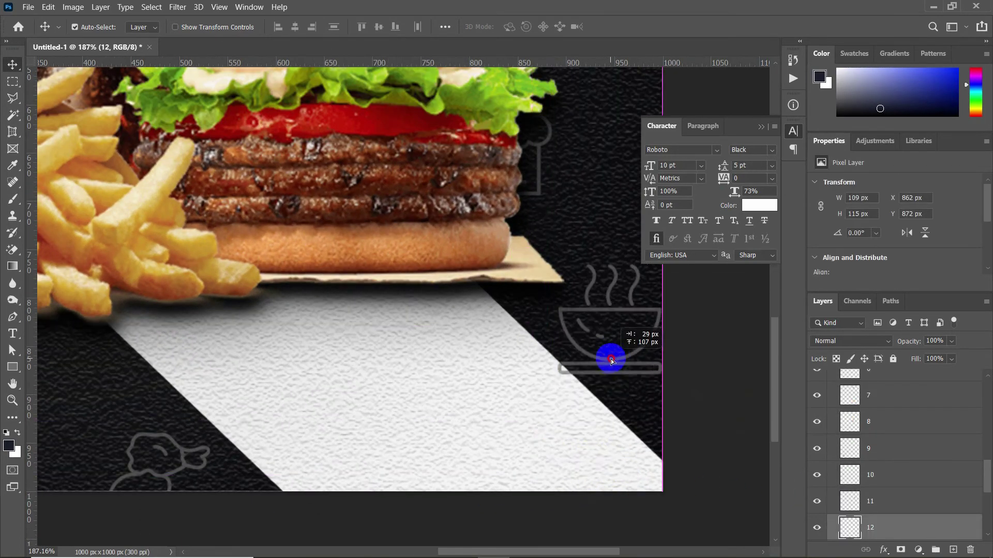
left_click_drag(583, 465, 615, 360)
scroll(850, 488, "up", 5)
scroll(837, 491, "down", 3)
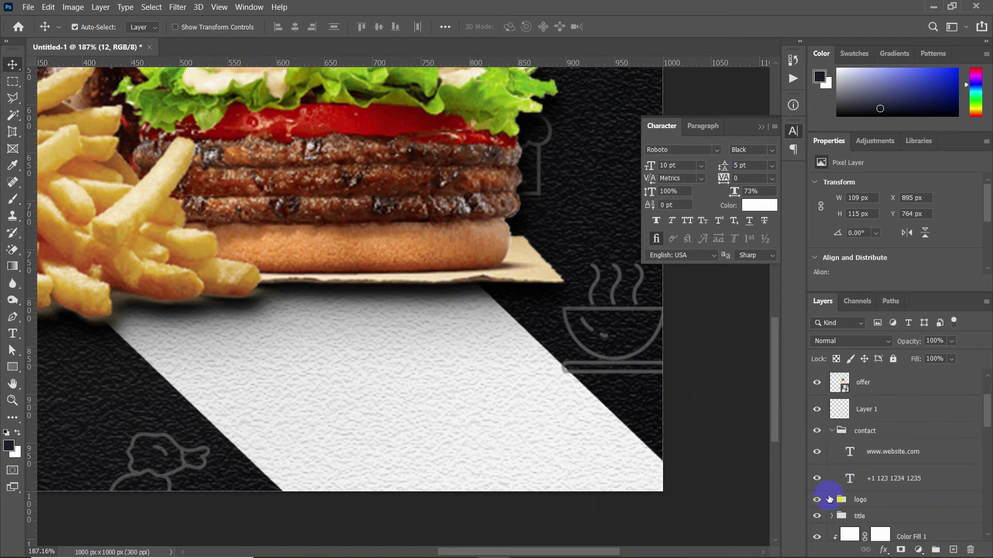
With empty Layer 1 selected, draw a rounded rectangle on the white strip below the burger
left_click(857, 454)
left_click(832, 431)
left_click(836, 417)
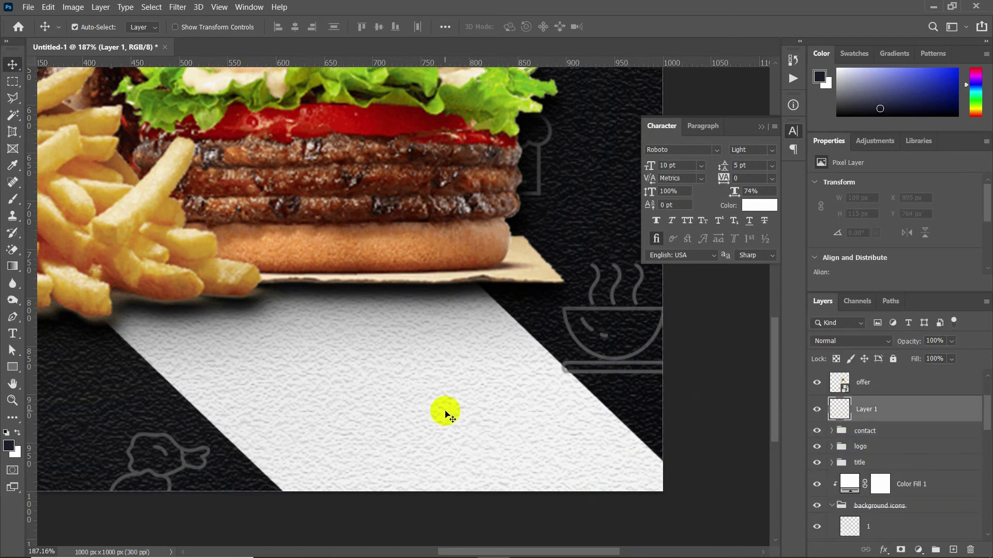
scroll(440, 411, "down", 1)
left_click(13, 335)
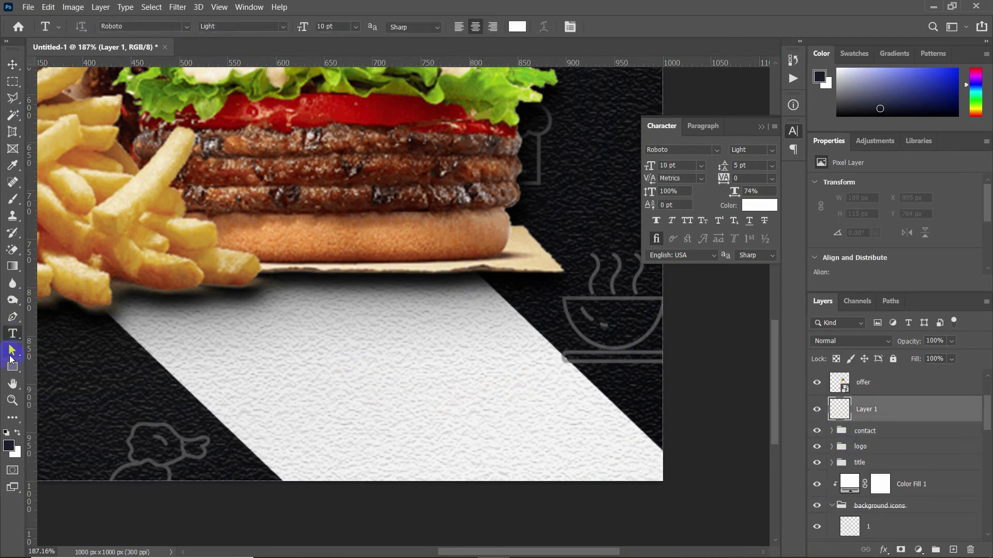
right_click(11, 365)
left_click(49, 378)
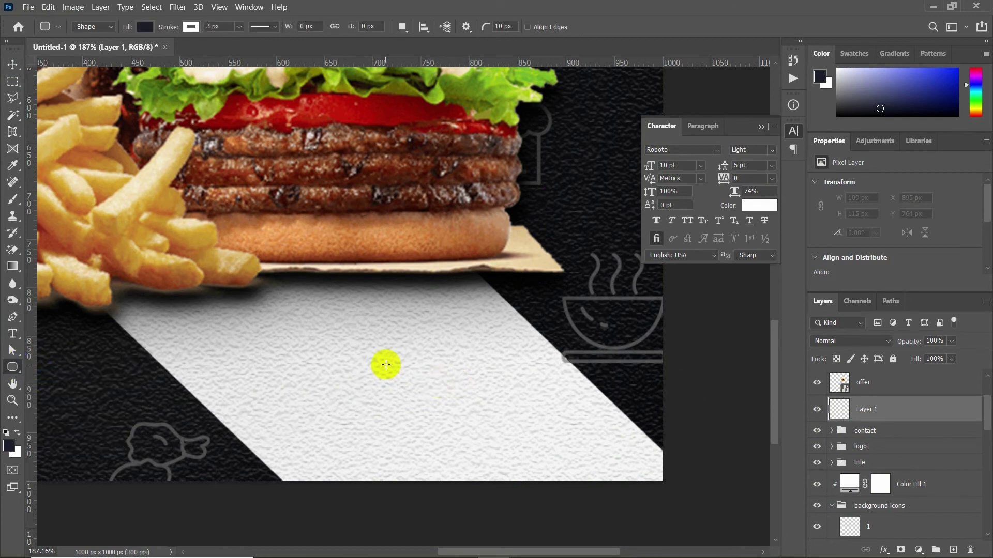
mouse_move(361, 367)
left_mouse_down()
mouse_move(600, 419)
mouse_move(591, 425)
left_mouse_up()
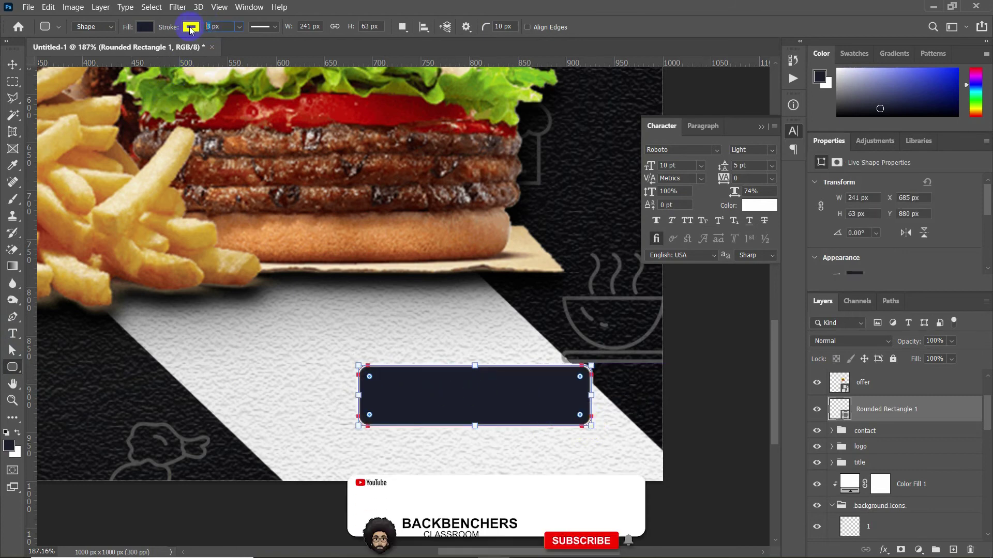
Fill the rounded rectangle with near-black 1e1e20
left_click(146, 27)
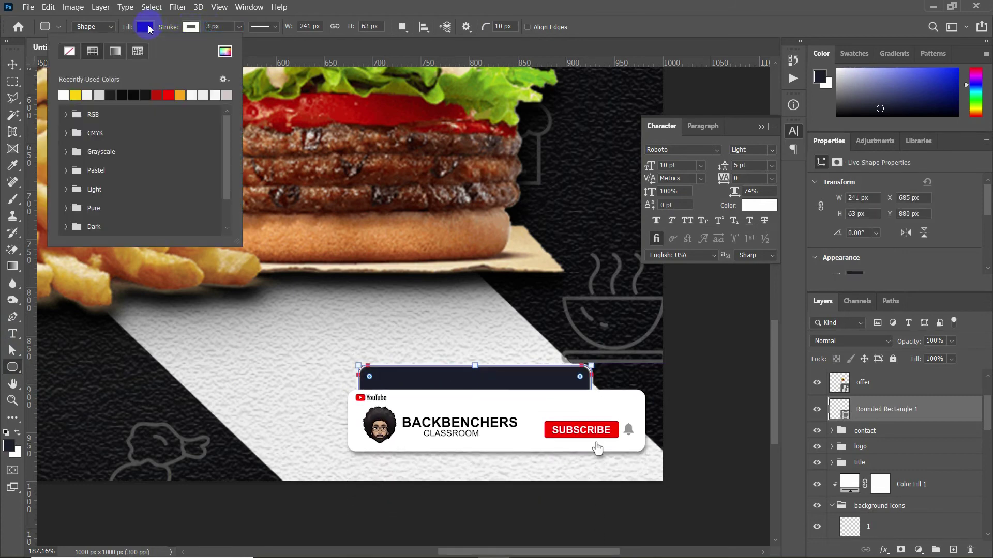
left_click(107, 353)
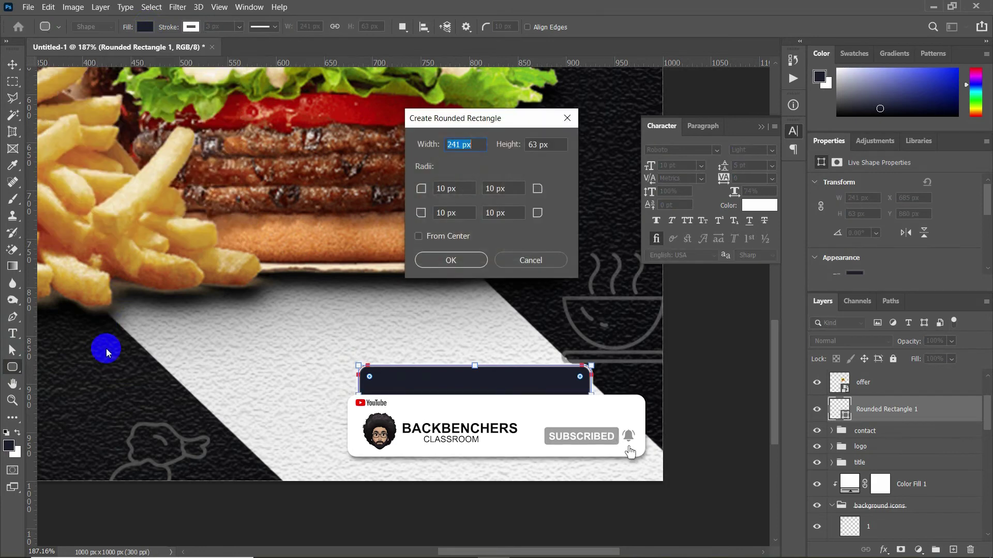
left_click(530, 260)
left_click(144, 27)
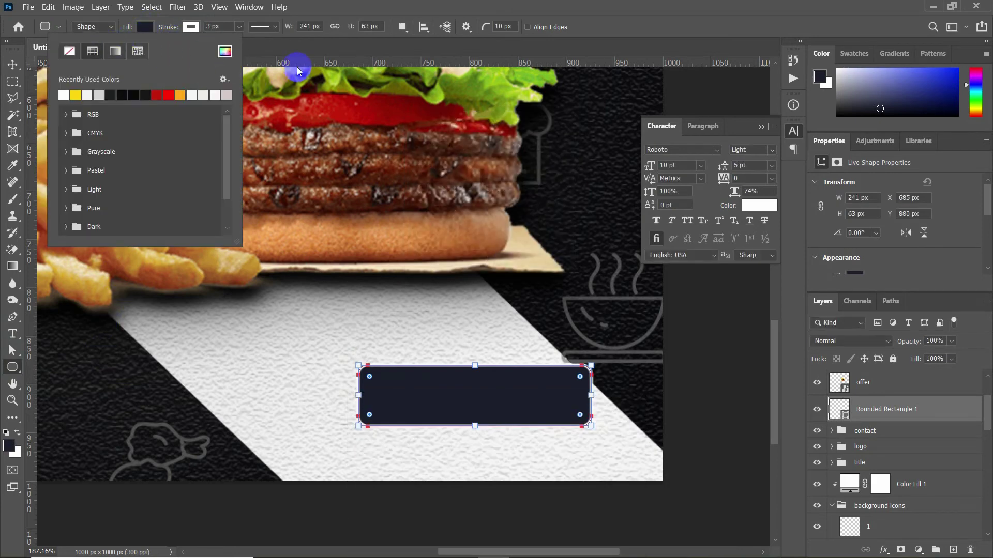
left_click(226, 51)
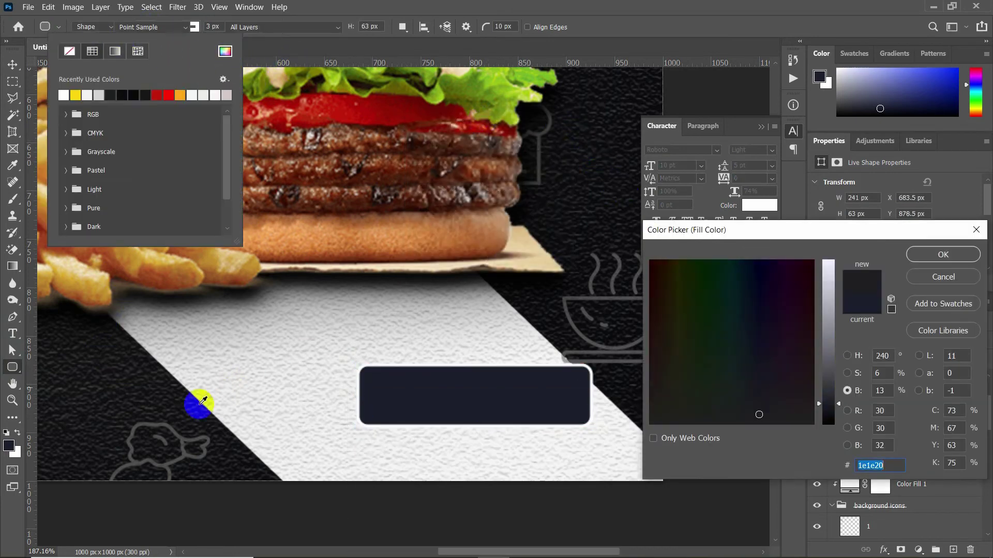
left_click(942, 257)
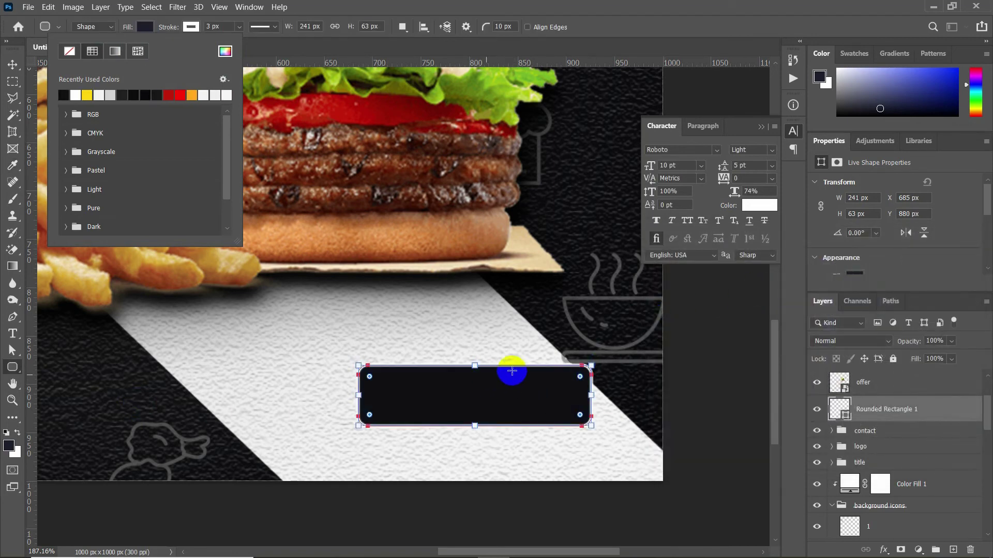
Make the button's corners fully rounded and move it left and up
left_click(375, 382)
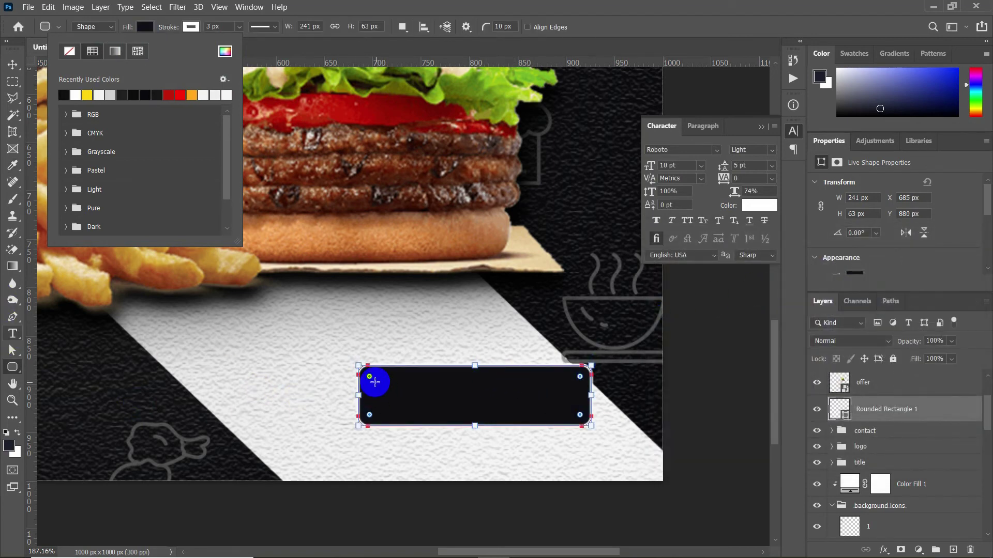
left_click_drag(371, 382, 377, 385)
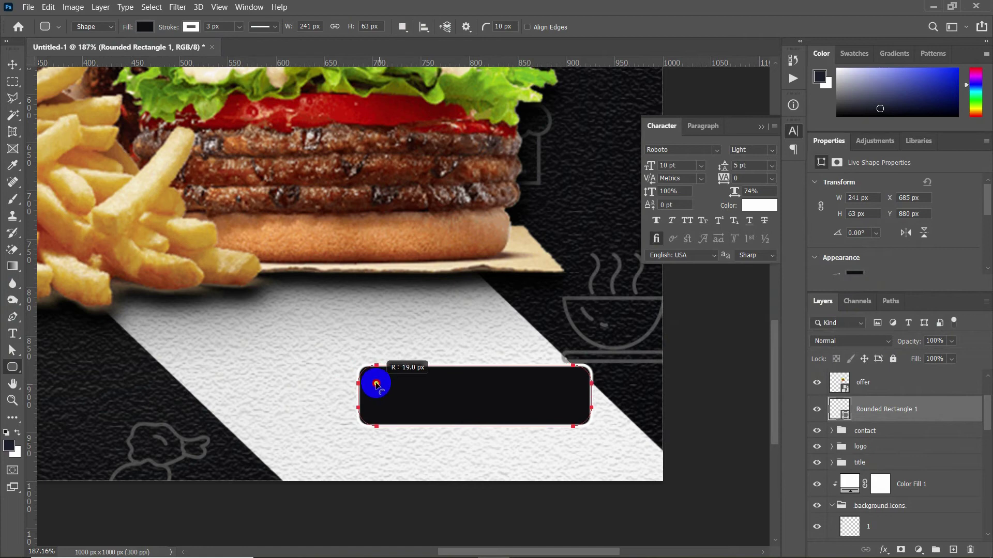
left_click(13, 64)
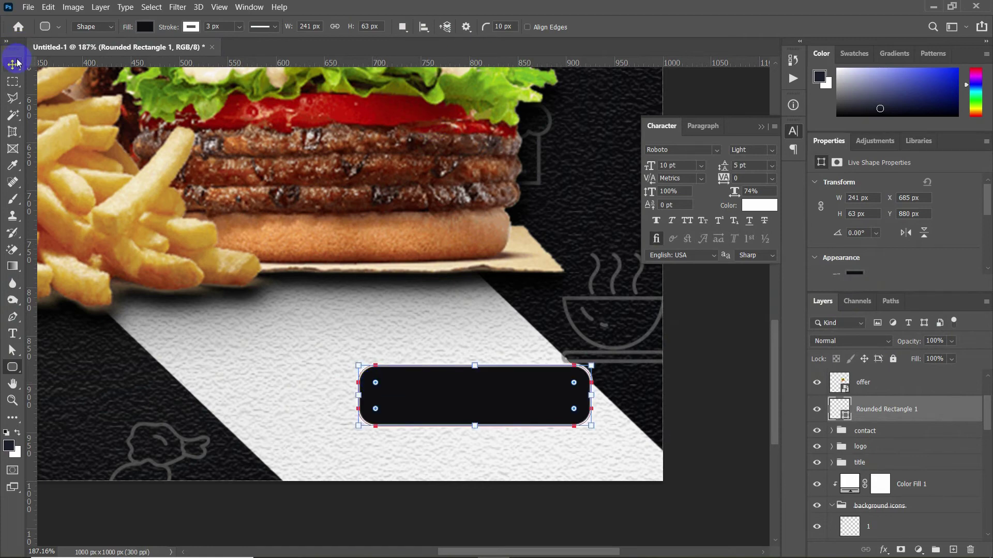
mouse_move(443, 388)
left_mouse_down()
mouse_move(404, 377)
mouse_move(381, 382)
mouse_move(387, 400)
left_mouse_up()
scroll(381, 383, "down", 3)
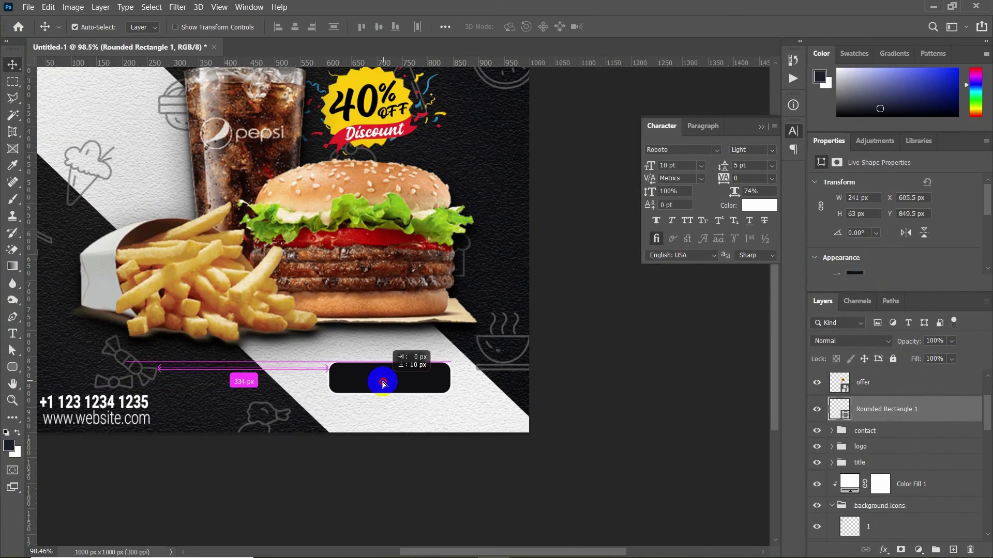
scroll(387, 383, "up", 3)
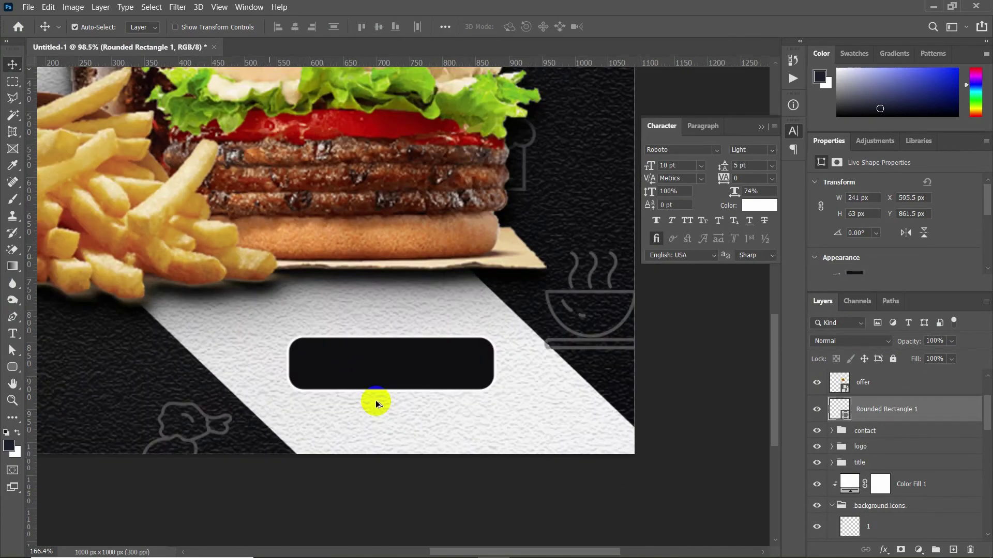
On a new layer, type ORDER NOW over the dark button in Arial Black
left_click(953, 549)
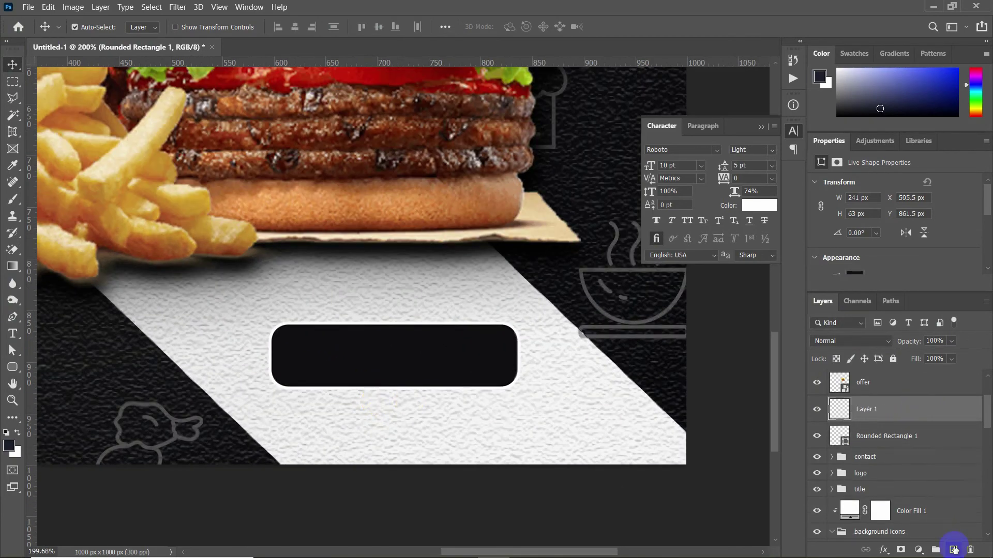
key("t")
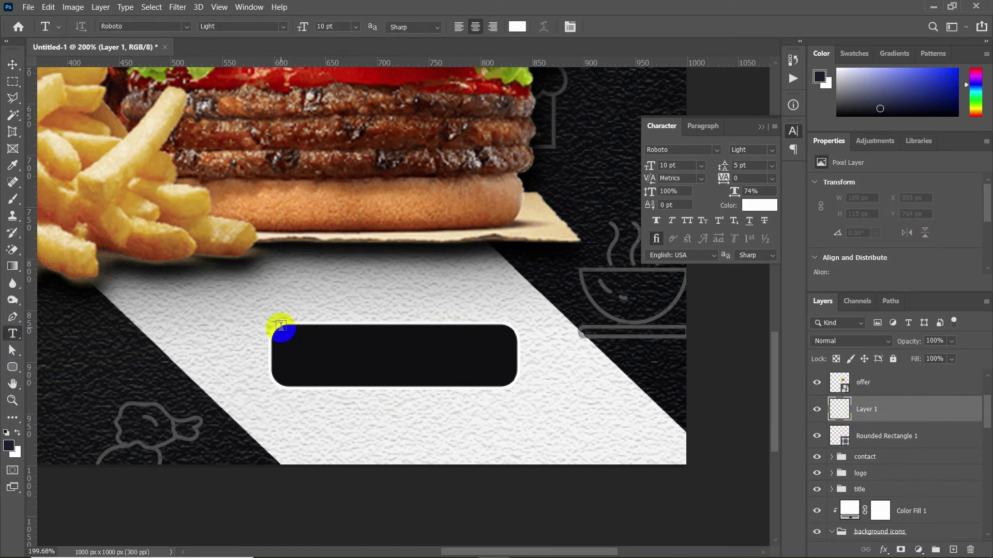
left_click_drag(281, 324, 501, 387)
type("ORDE")
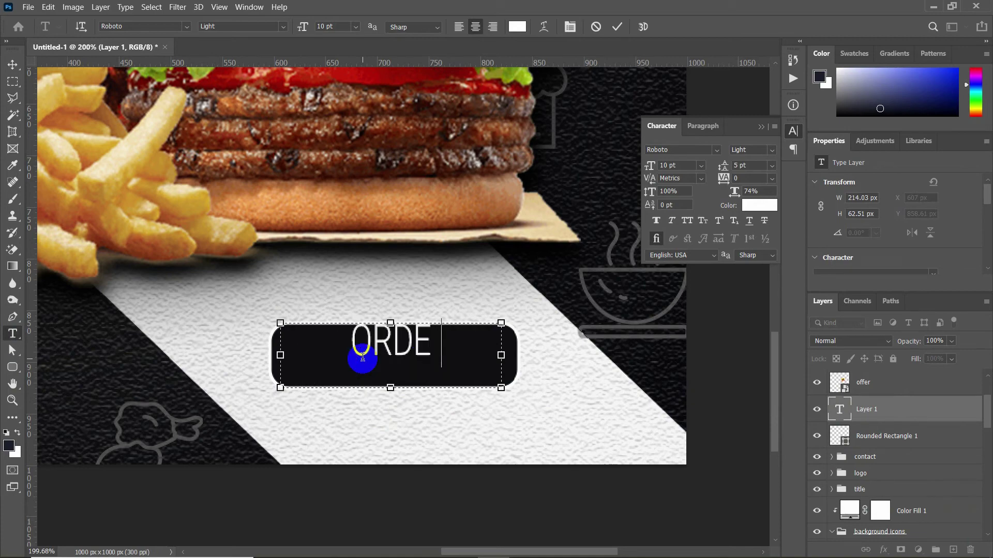
type("R NOW")
key("ctrl+a")
left_click(673, 155)
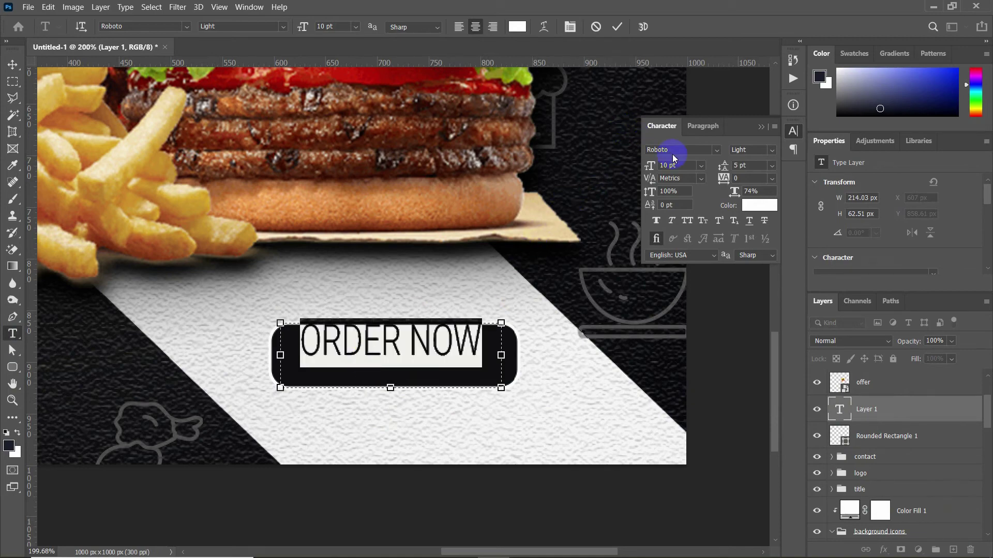
type("ARIAL")
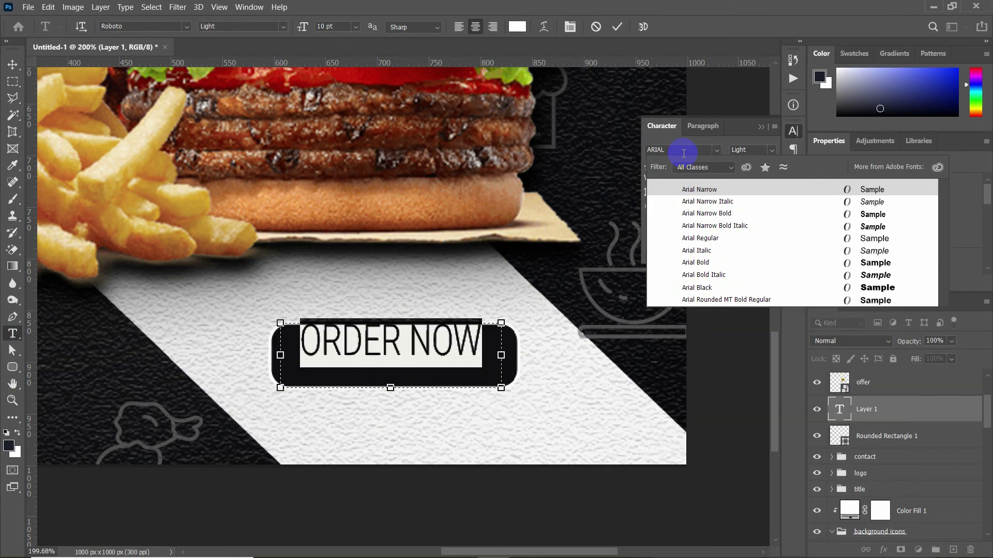
left_click(693, 287)
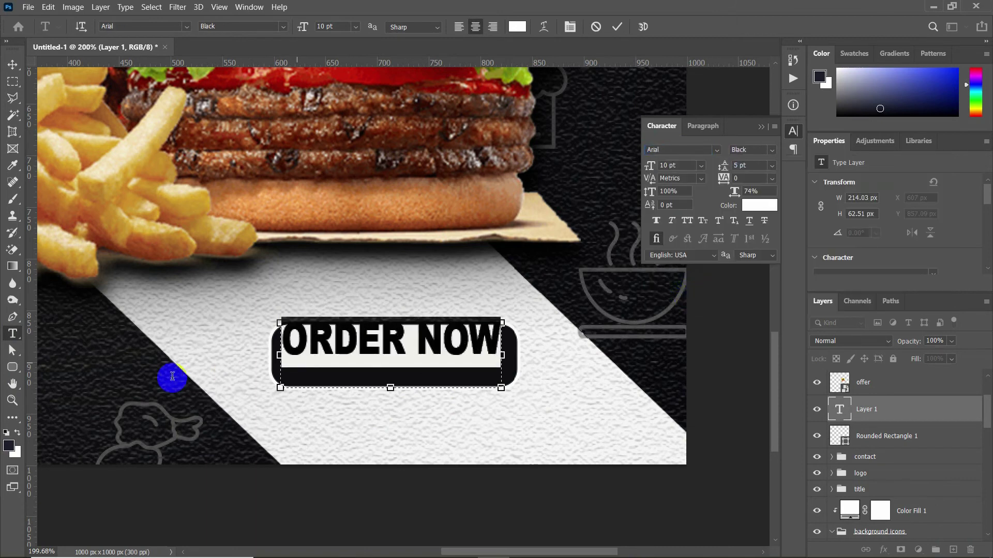
Centre ORDER NOW on the button and group it with Rounded Rectangle 1 as ORDER NOW
left_click(12, 65)
left_click_drag(365, 343, 365, 359)
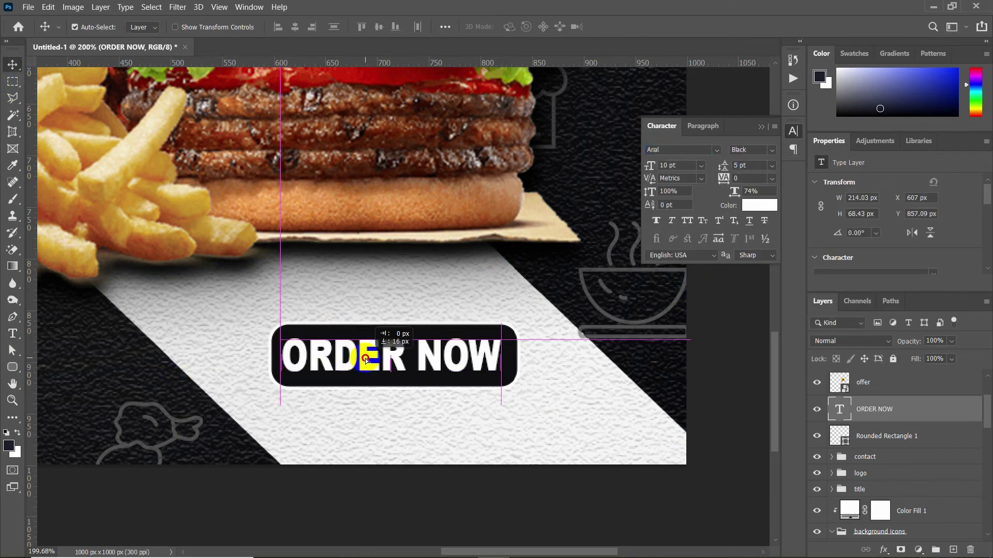
left_click(898, 438, "shift")
key("ctrl+g")
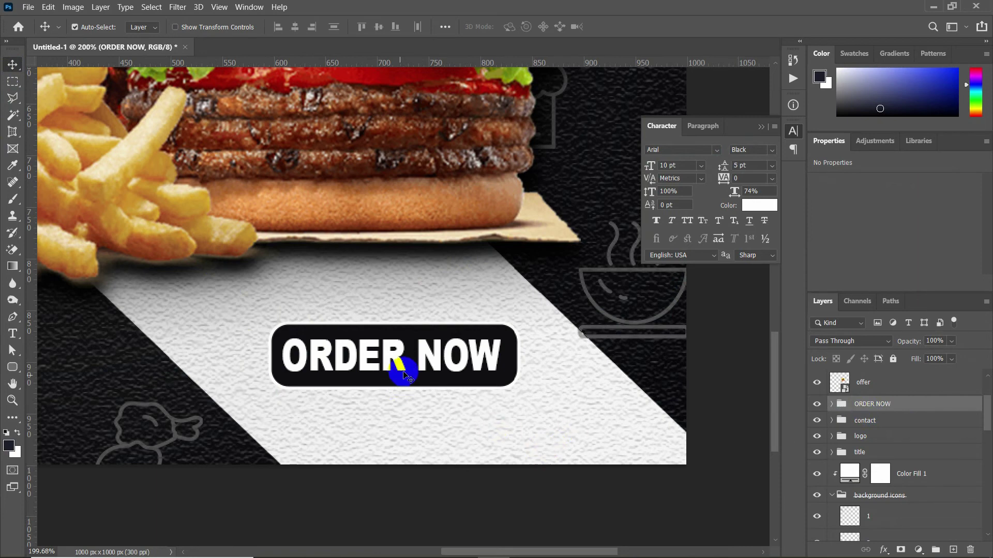
left_click(831, 404)
Shrink the ORDER NOW text slightly on the button
left_click(868, 432)
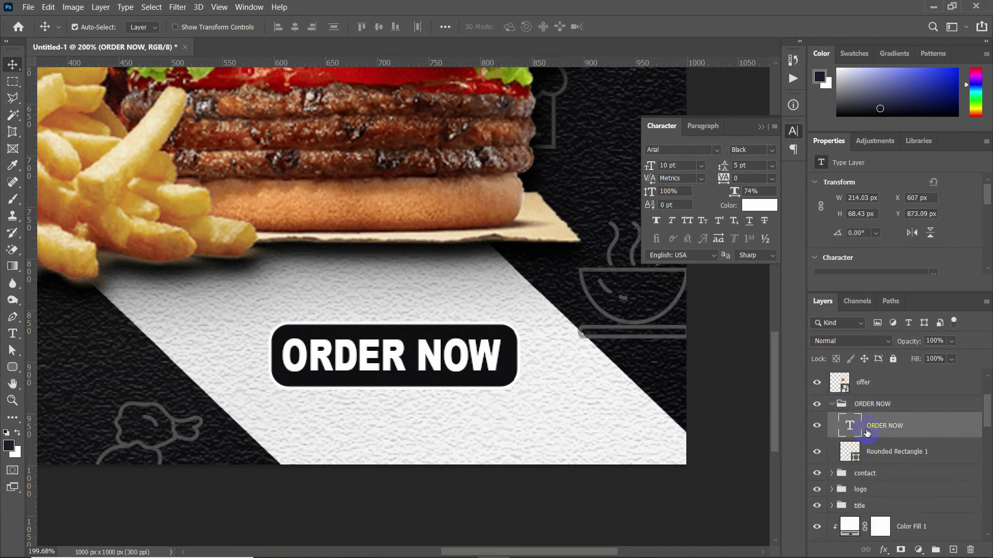
key("ctrl+t")
mouse_move(499, 334)
left_mouse_down()
mouse_move(469, 356)
mouse_move(483, 352)
left_mouse_up()
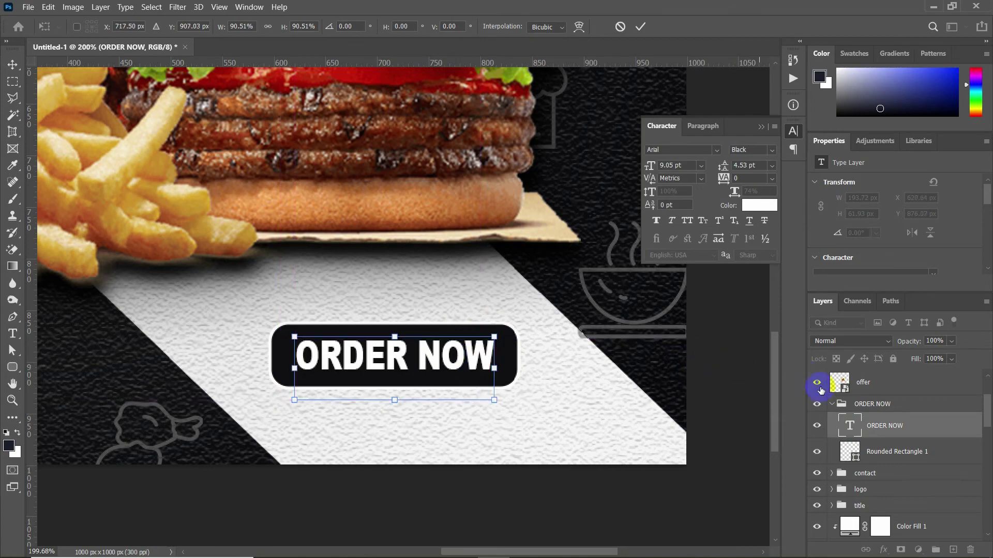
Scale the whole ORDER NOW group to about 69% at the poster's lower right
left_click(863, 405)
key("ctrl+0")
key("ctrl+t")
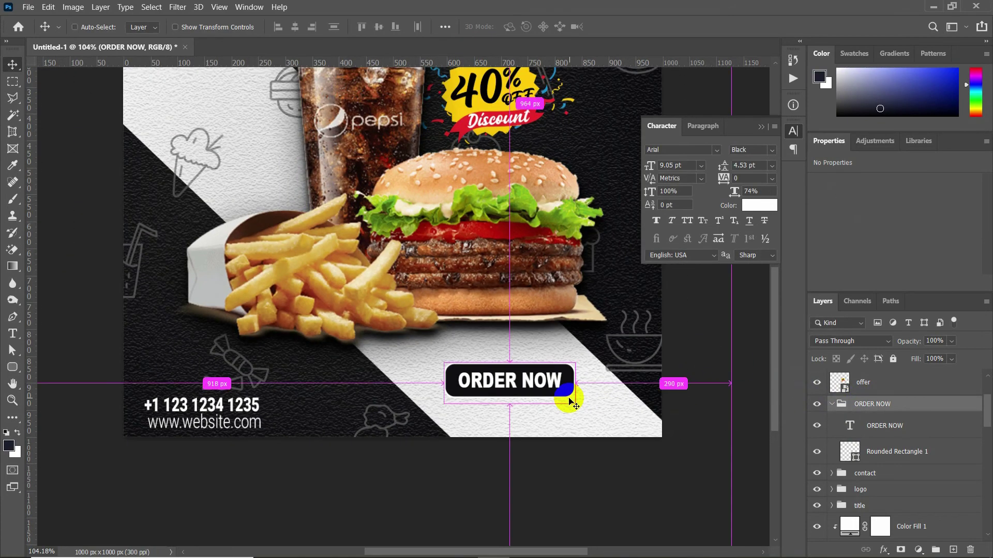
mouse_move(571, 366)
left_mouse_down()
mouse_move(532, 385)
mouse_move(564, 393)
left_mouse_up()
scroll(576, 409, "down", 2)
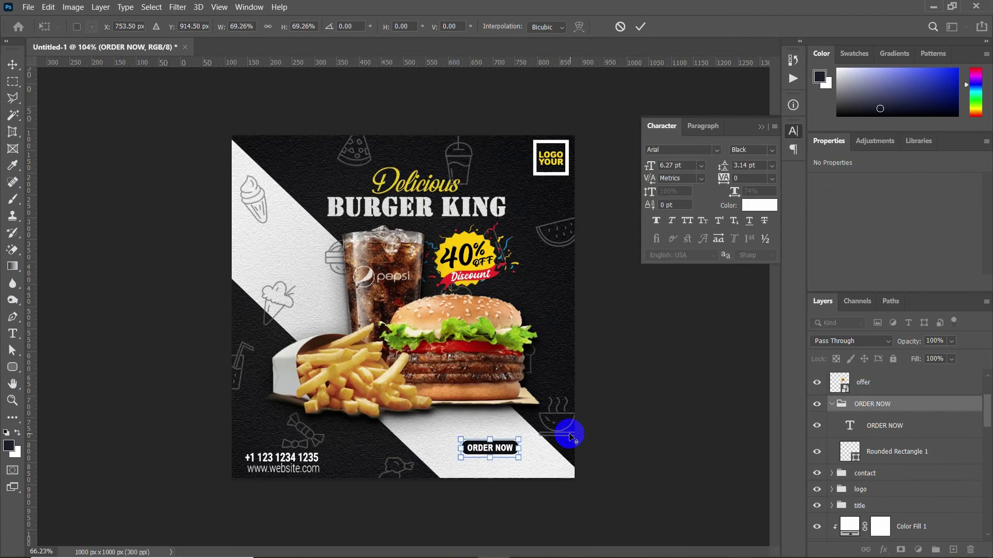
scroll(572, 440, "down", 1)
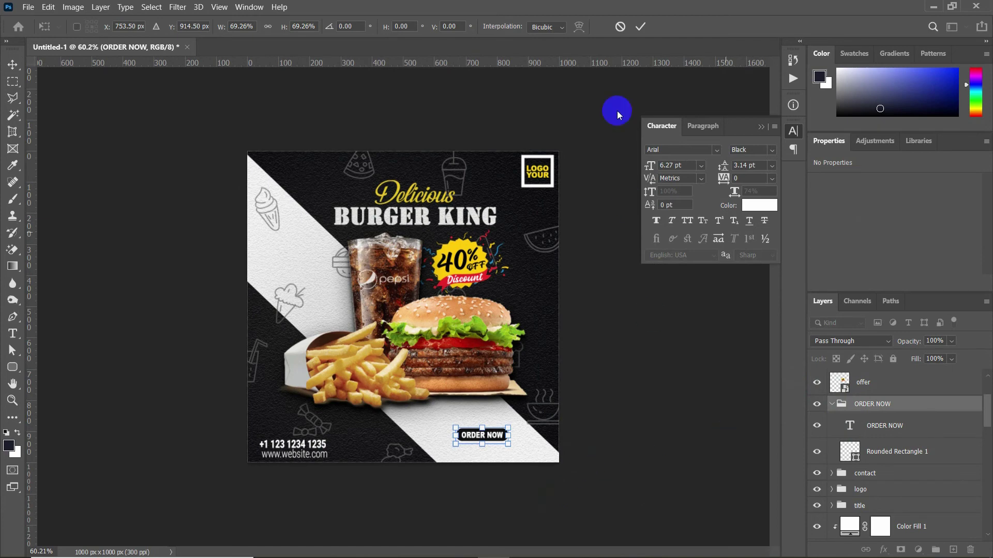
left_click(639, 29)
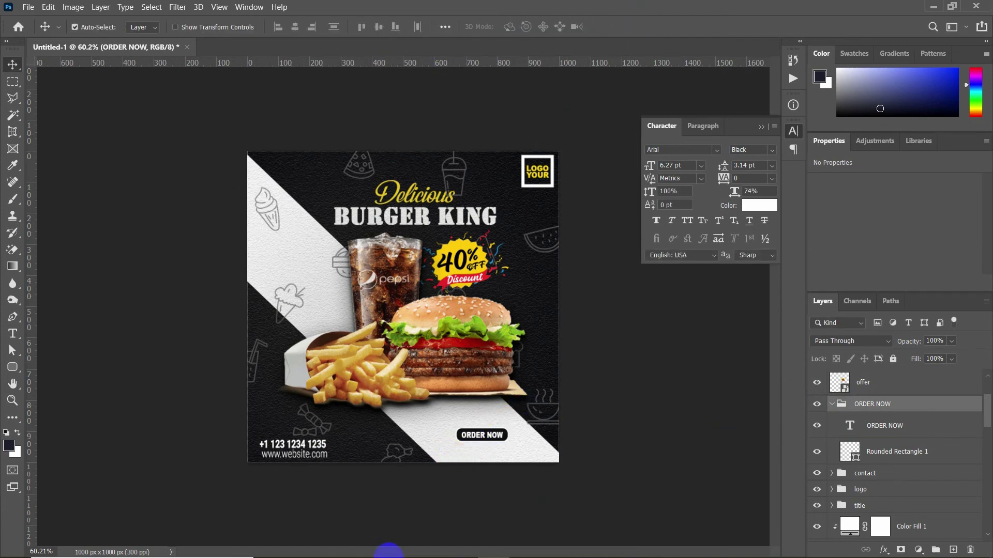
Drop the facebook, instagram, twitter and youtube PNGs onto the poster as placed layers
left_click(364, 545)
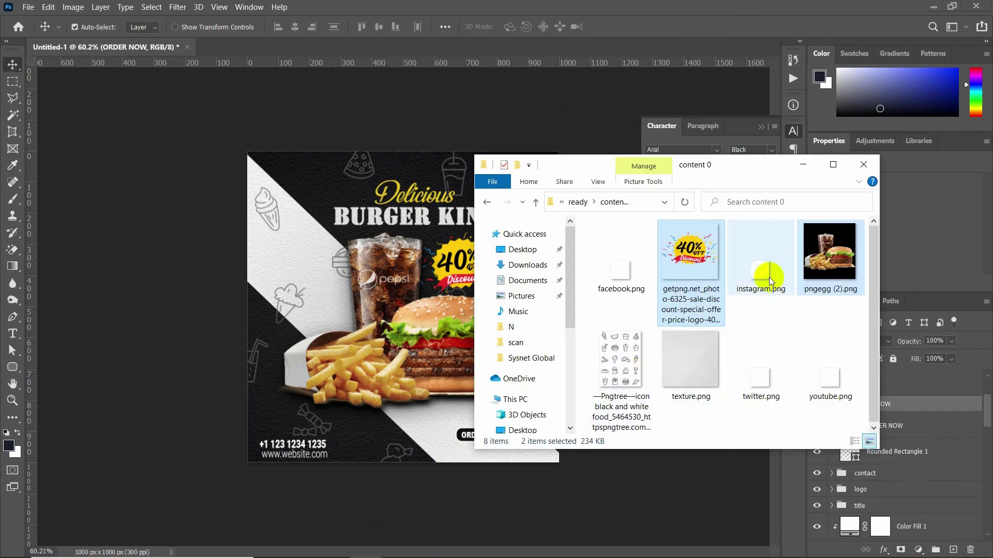
left_click(639, 287)
left_click(759, 258, "ctrl")
left_click(745, 390, "ctrl")
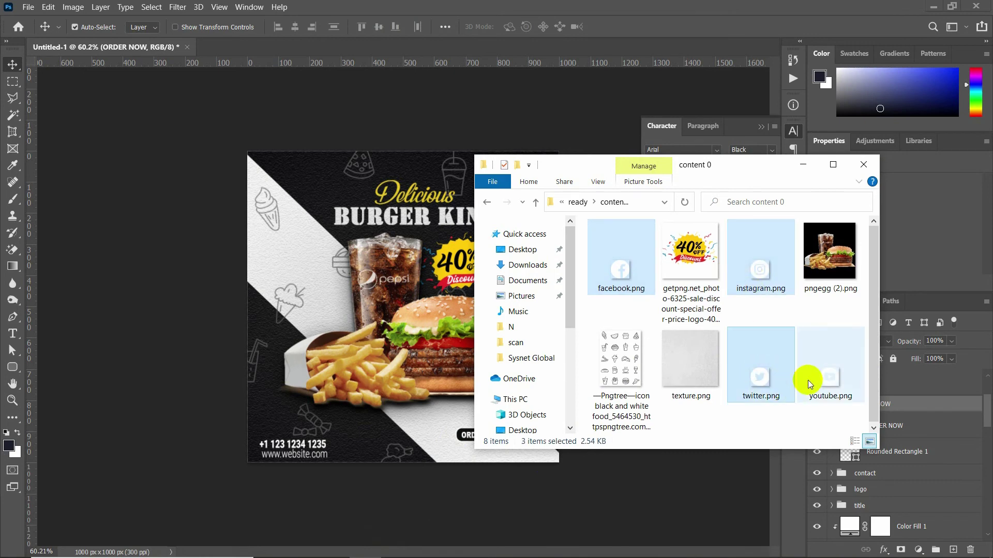
left_click(823, 381, "ctrl")
left_click_drag(643, 286, 419, 352)
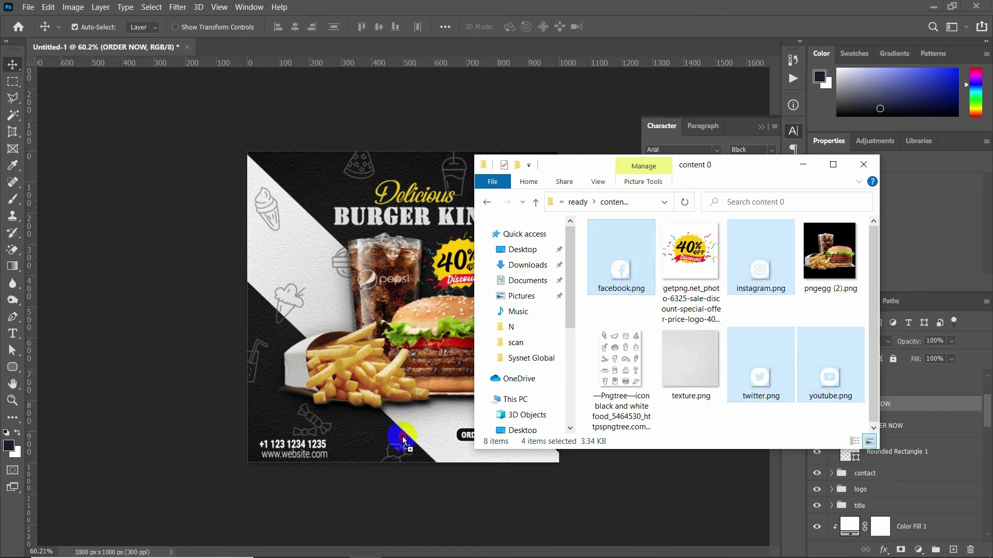
left_click_drag(402, 436, 402, 437)
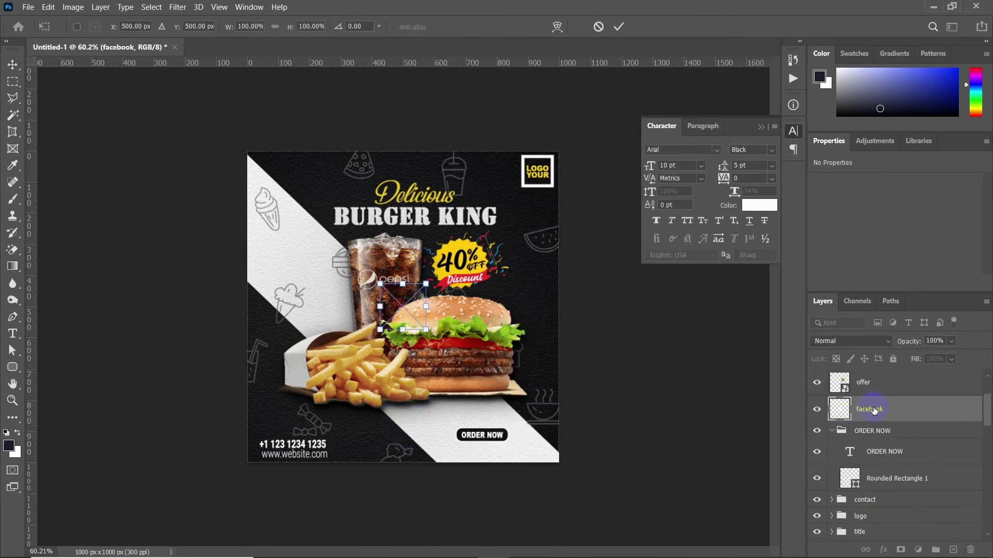
left_click(620, 32)
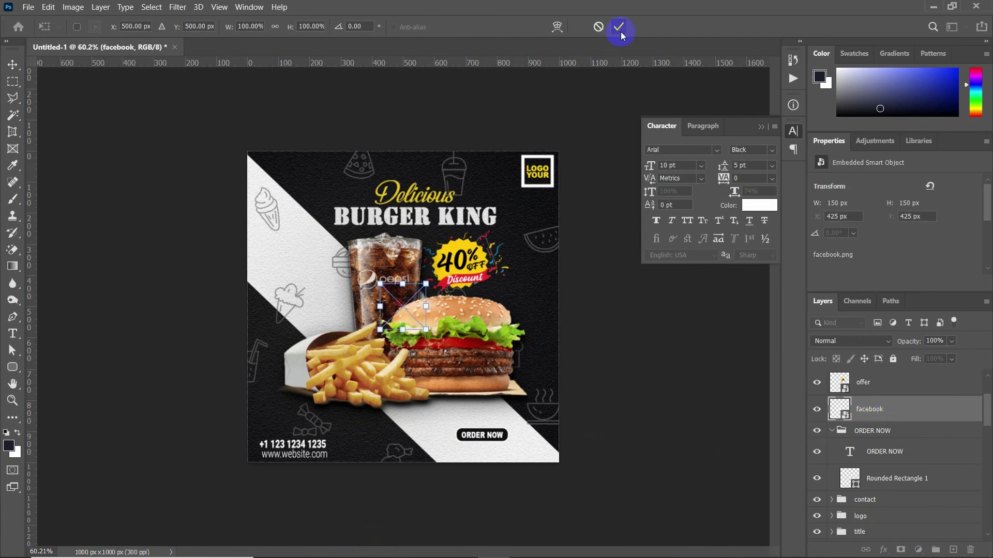
left_click(620, 32)
left_click(620, 32)
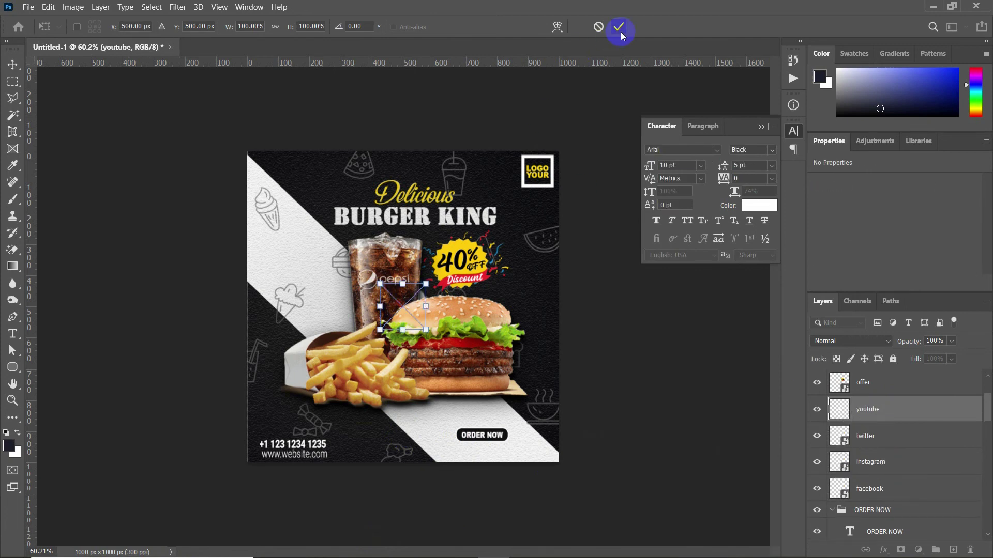
Group the youtube, twitter, instagram and facebook icon layers as 'SOCIAL MEDIA ICONS'
left_click(621, 32)
left_click(863, 491)
left_click(858, 411, "shift")
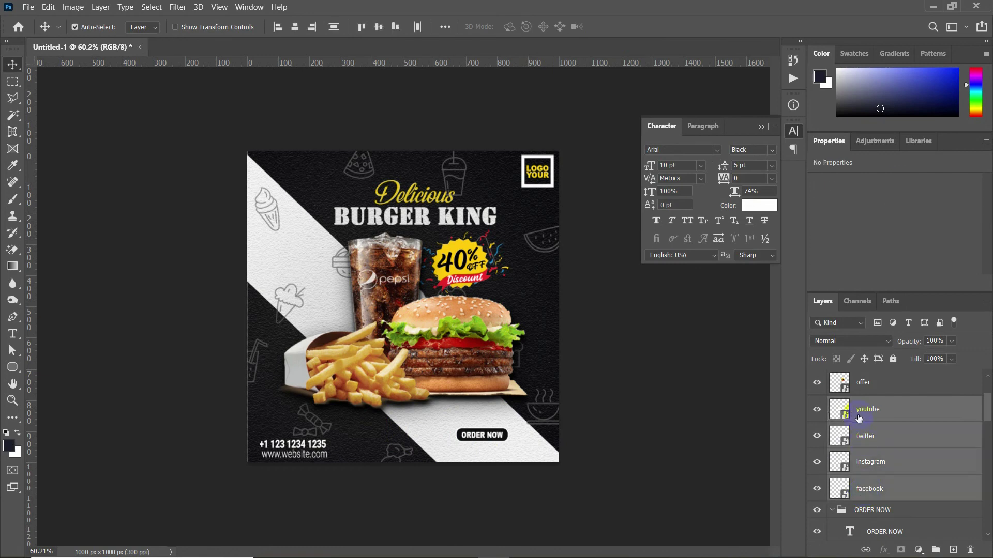
left_click(936, 550)
type("SOCIAL MEDIA ICONS")
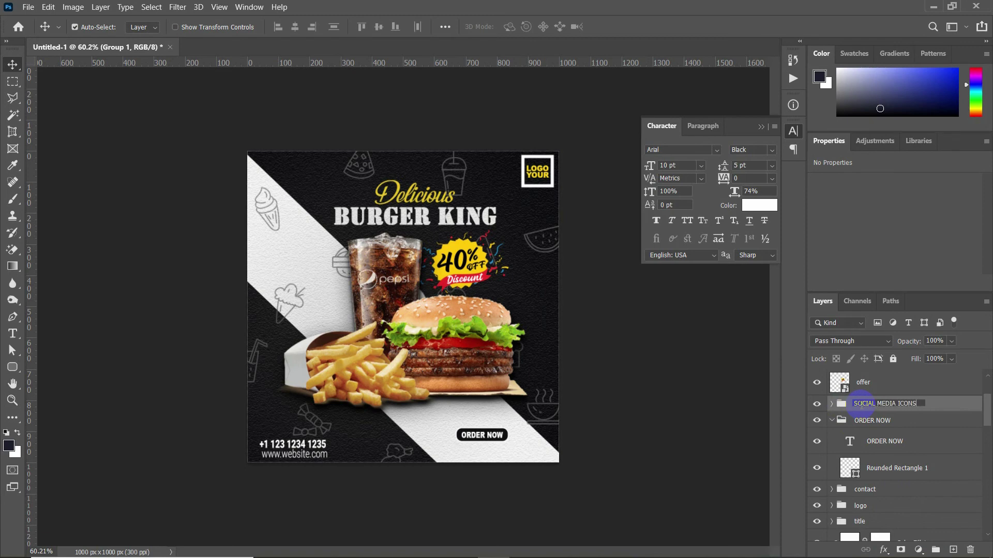
key("Return")
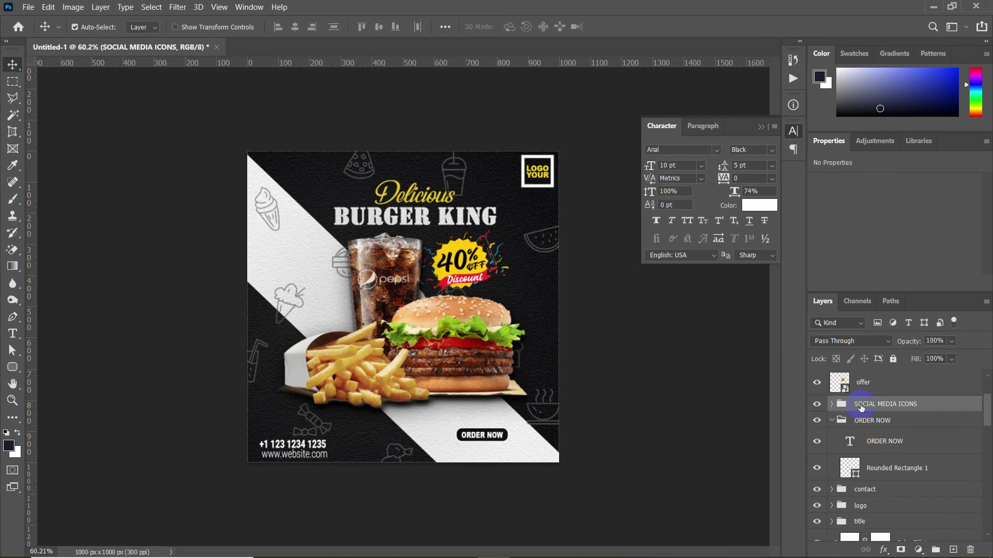
scroll(848, 429, "up", 3)
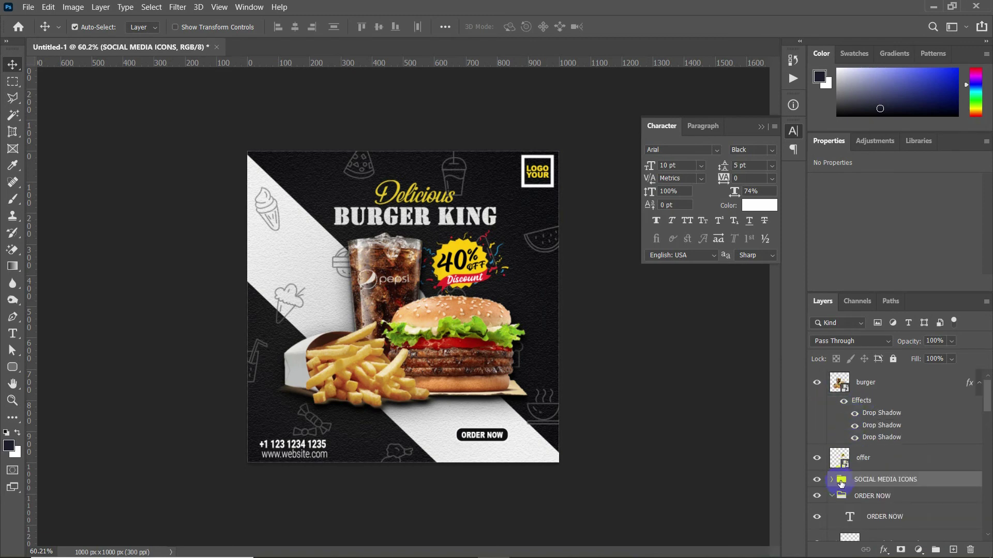
Move the icons group under ORDER NOW and shrink it to about a third
mouse_move(841, 482)
left_mouse_down()
mouse_move(851, 371)
mouse_move(840, 485)
left_mouse_up()
key("ctrl+t")
left_click_drag(401, 305, 458, 432)
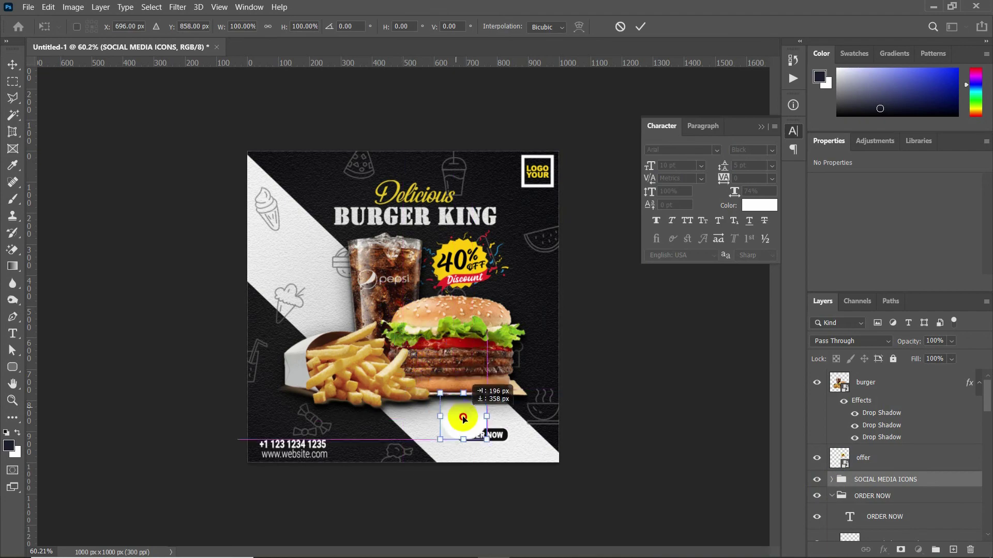
scroll(457, 432, "up", 3)
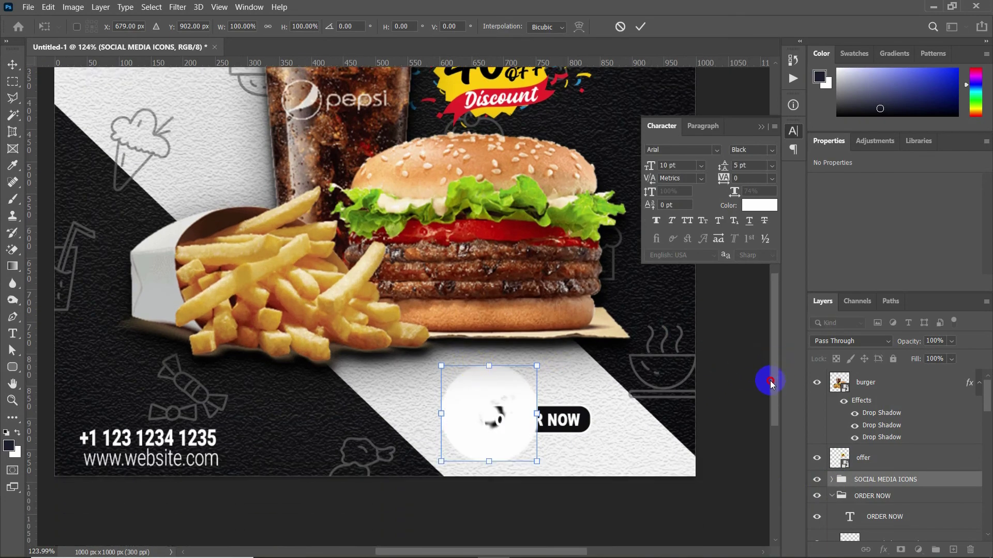
scroll(770, 383, "down", 3)
mouse_move(537, 304)
left_mouse_down()
mouse_move(470, 380)
mouse_move(495, 384)
left_mouse_up()
scroll(510, 405, "up", 3)
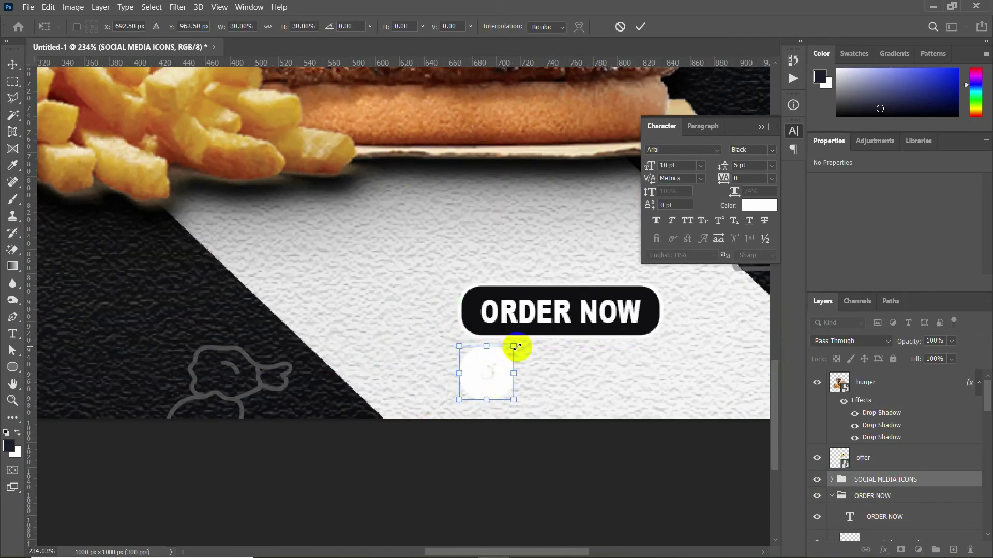
left_click_drag(516, 347, 510, 353)
left_click(640, 27)
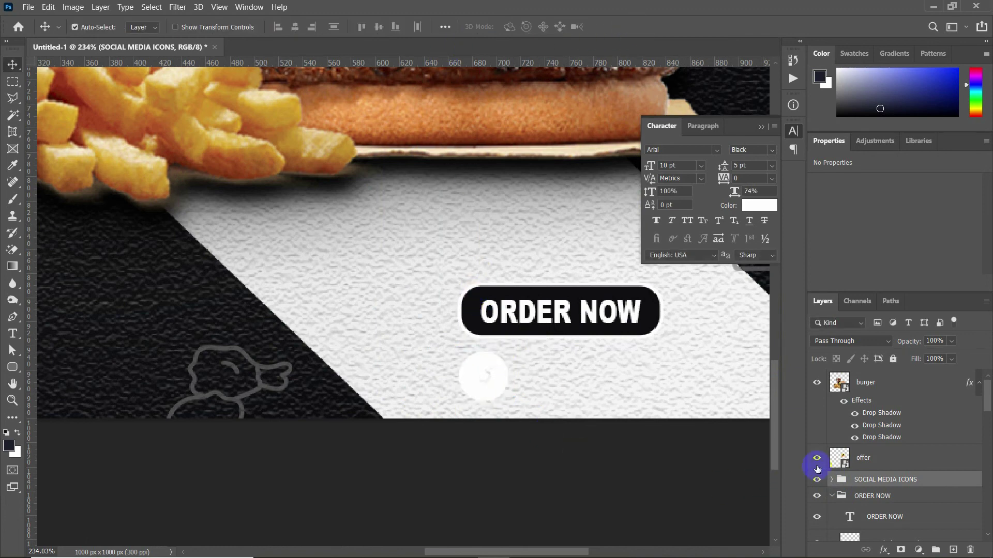
Delete the youtube icon layer from the social media icons group
left_click(832, 480)
scroll(833, 478, "down", 3)
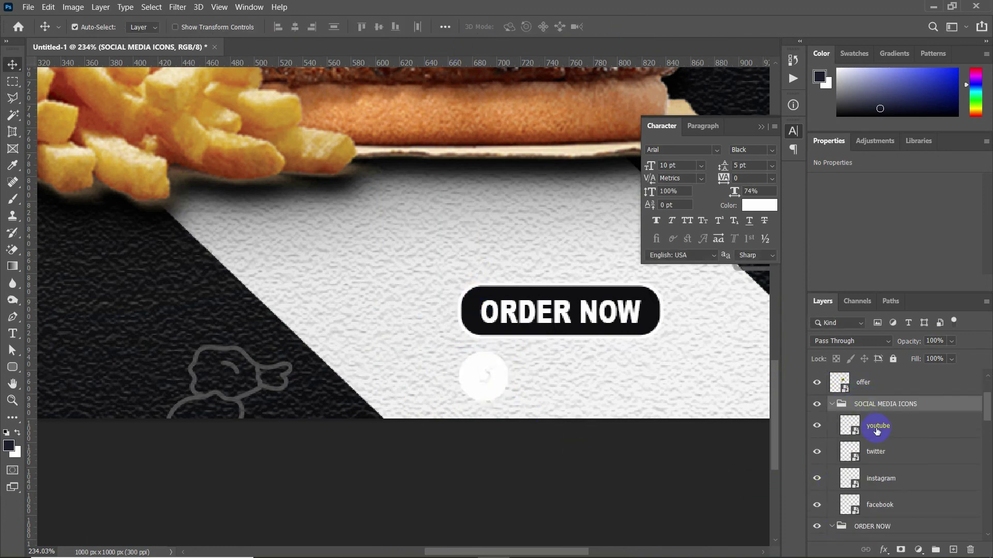
left_click(879, 429)
key("Delete")
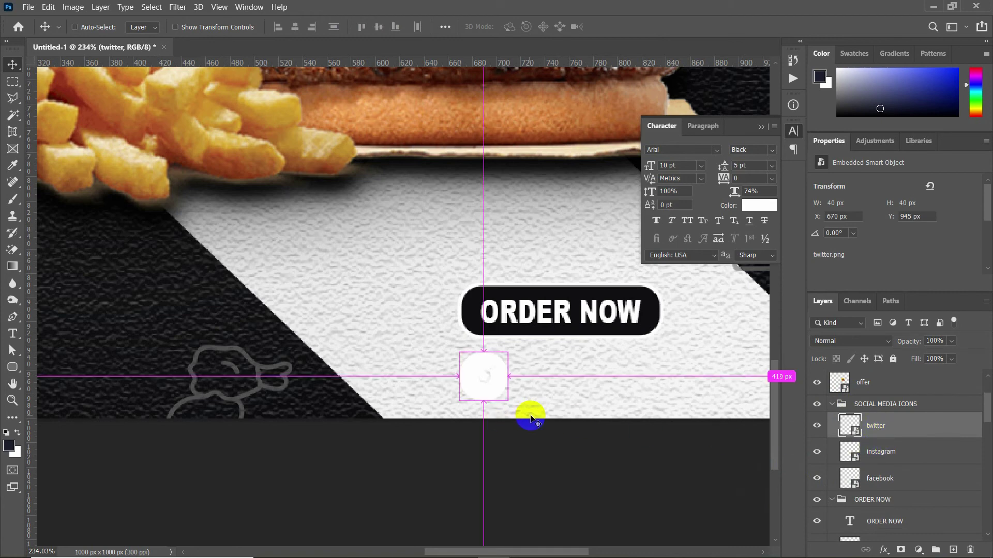
Move the twitter and instagram icons into a row right of facebook
key("ctrl+alt+t")
left_click_drag(492, 391, 562, 386)
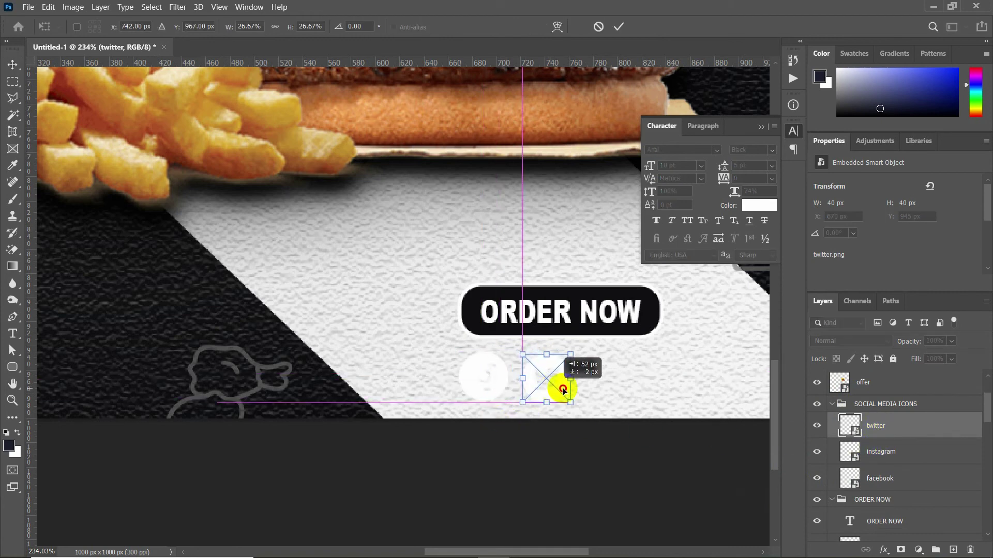
key("Return")
key("alt+bracketleft")
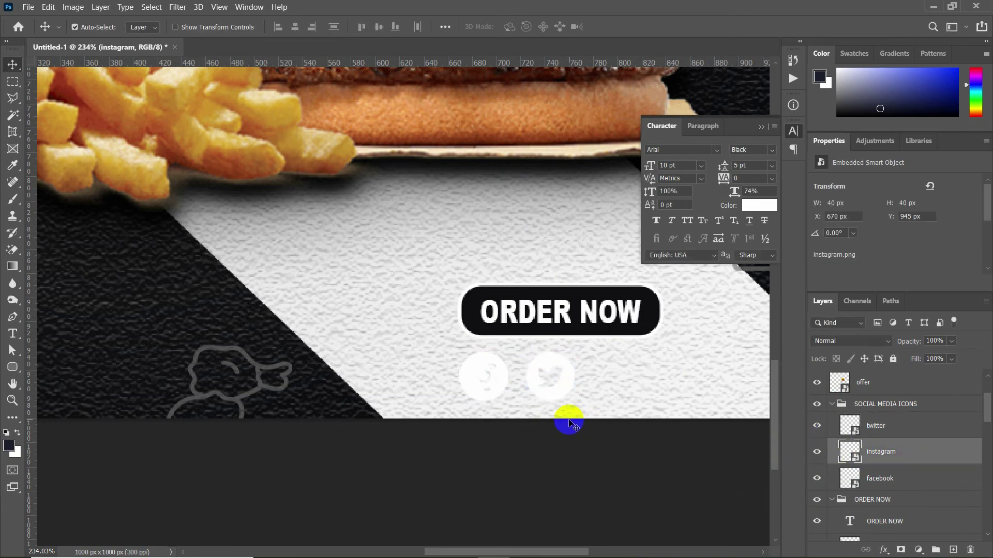
key("ctrl+t")
mouse_move(488, 392)
left_mouse_down()
mouse_move(642, 398)
mouse_move(632, 396)
left_mouse_up()
key("Return")
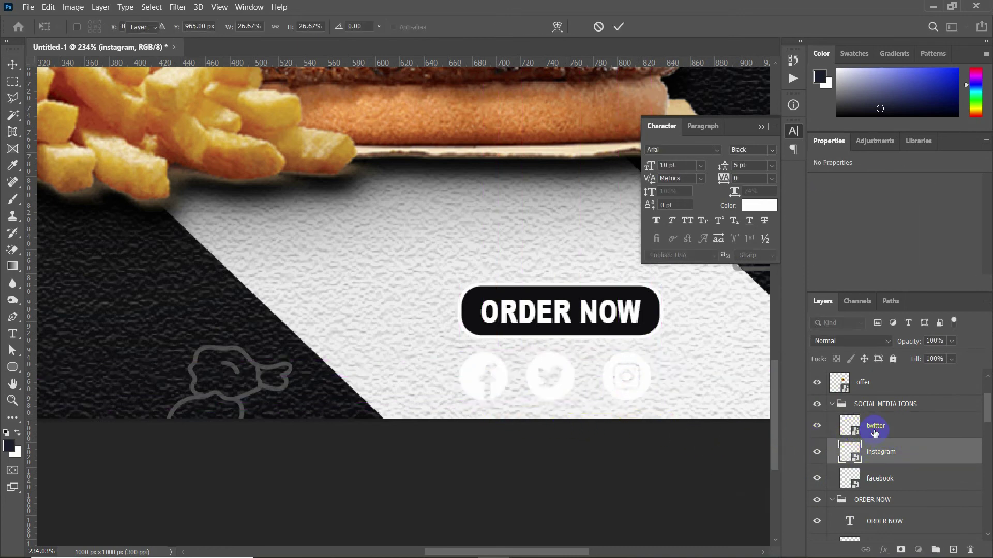
Nudge the twitter and facebook icons so the three are evenly spaced
left_click(874, 429)
key("ctrl+t")
left_click_drag(554, 393, 565, 391)
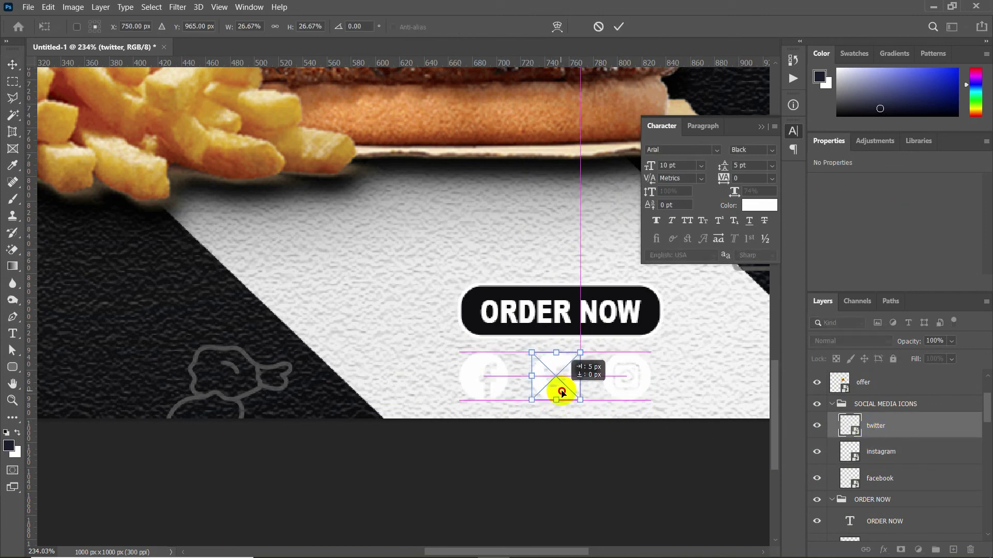
key("Return")
left_click(899, 482)
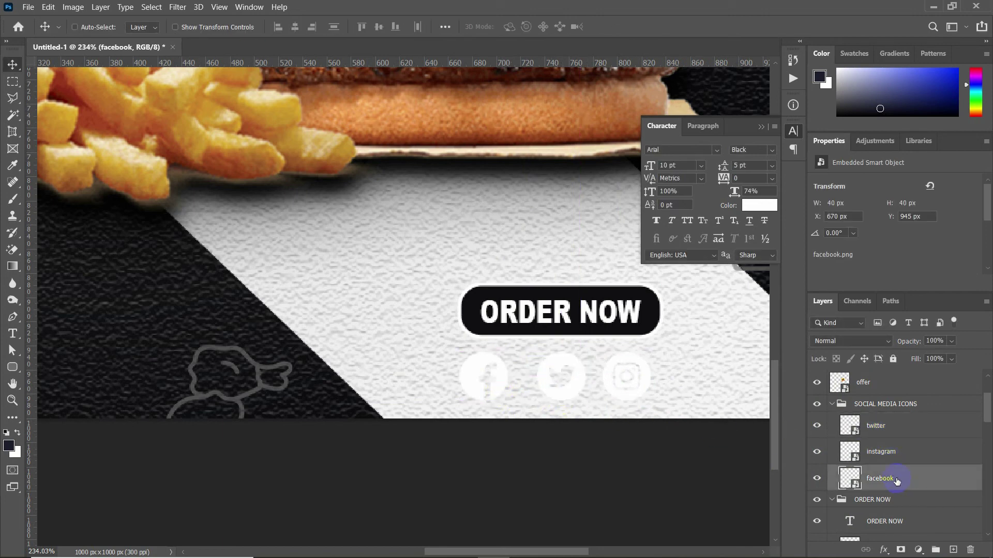
key("ctrl+t")
left_click_drag(505, 383, 516, 388)
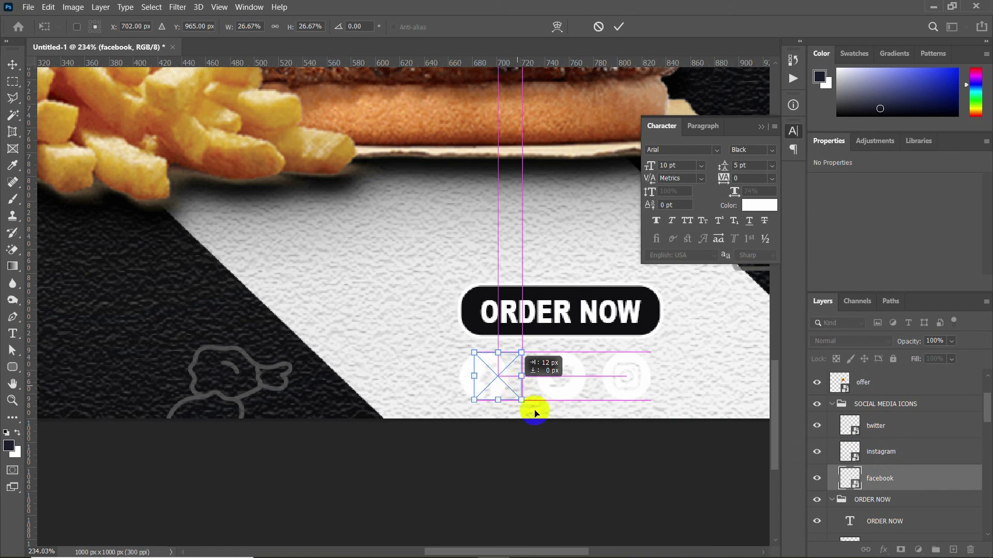
key("Return")
left_click(874, 430)
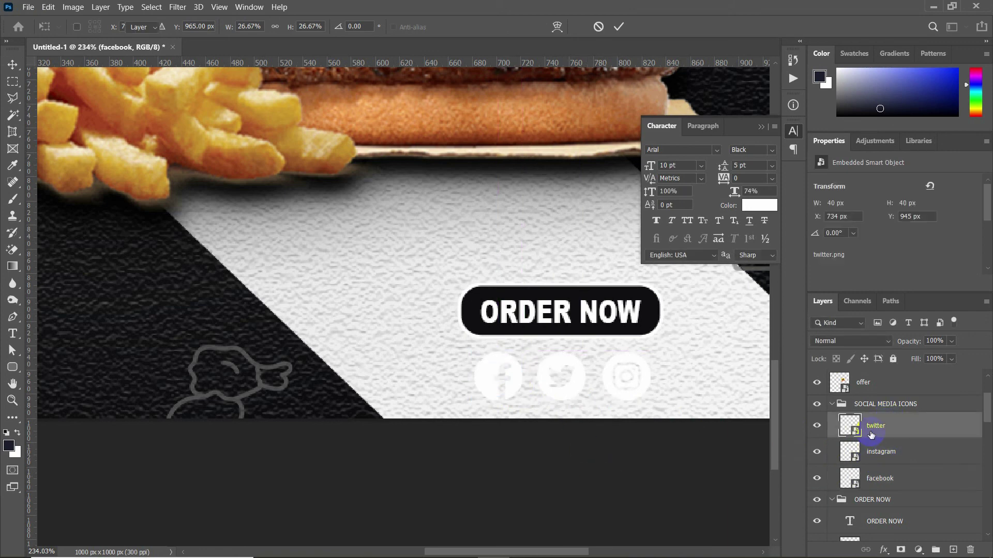
left_click(880, 406)
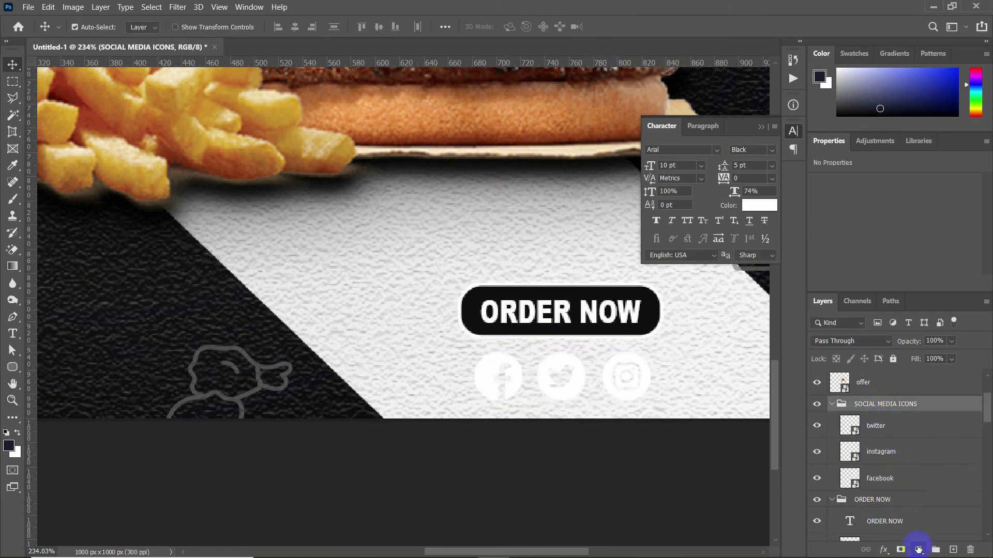
Add a Solid Color fill layer set to near-black #191919
left_click(918, 549)
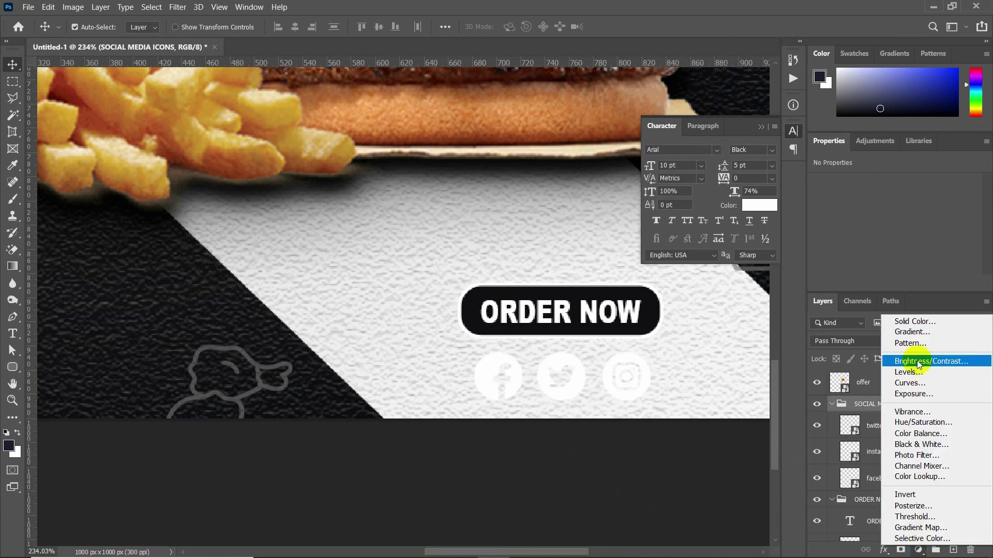
left_click(925, 325)
left_click(621, 448)
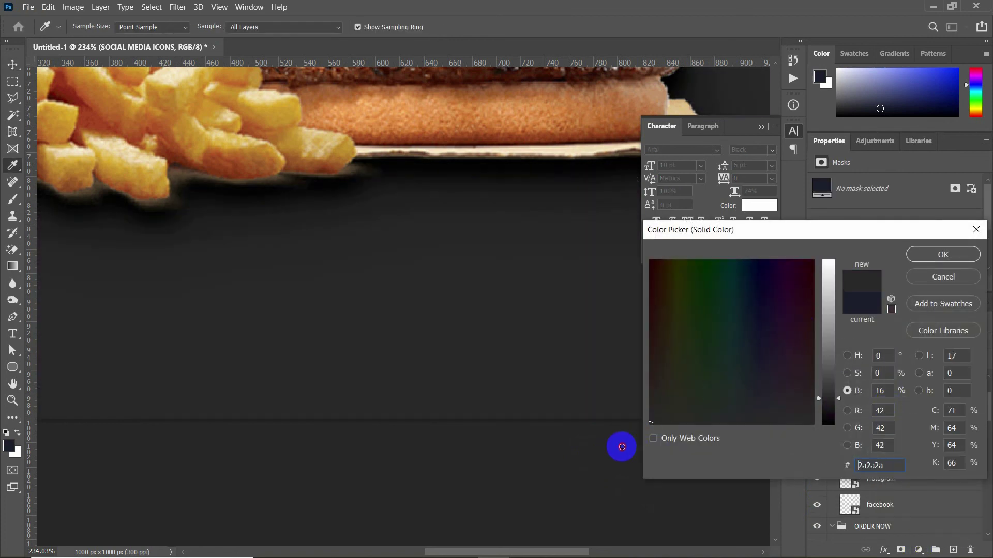
left_click(828, 410)
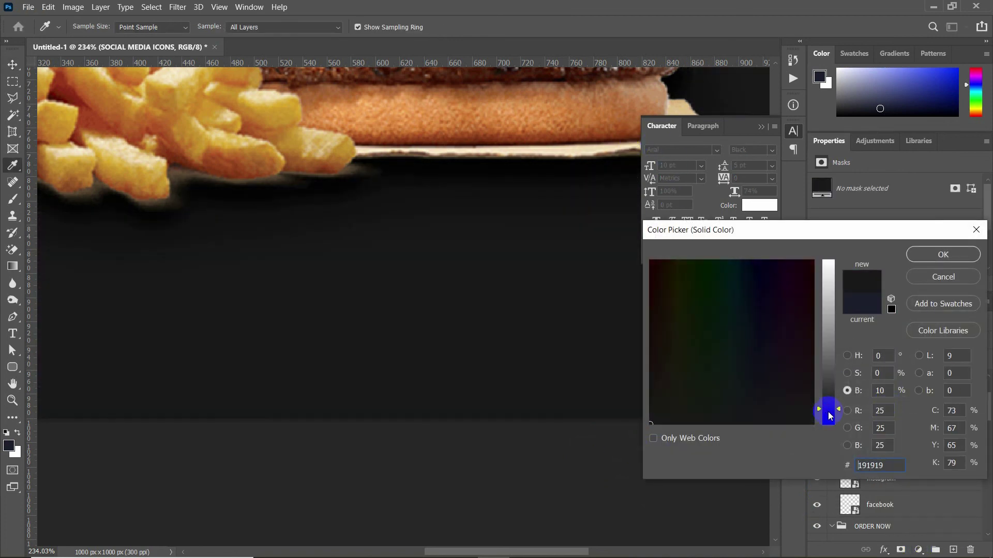
left_click(948, 261)
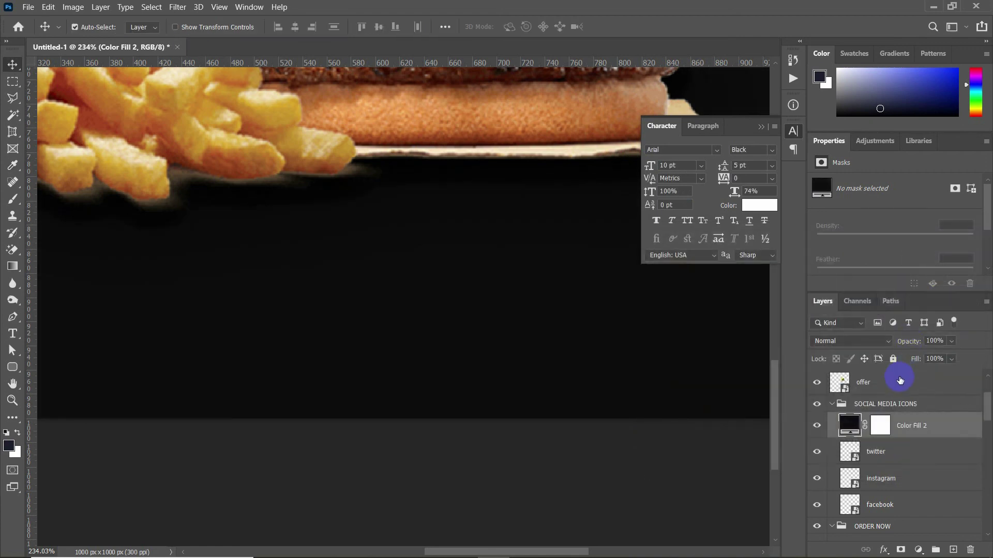
Clip the colour fill to the SOCIAL MEDIA ICONS group so only the icons turn black
right_click(900, 425)
left_click(747, 262)
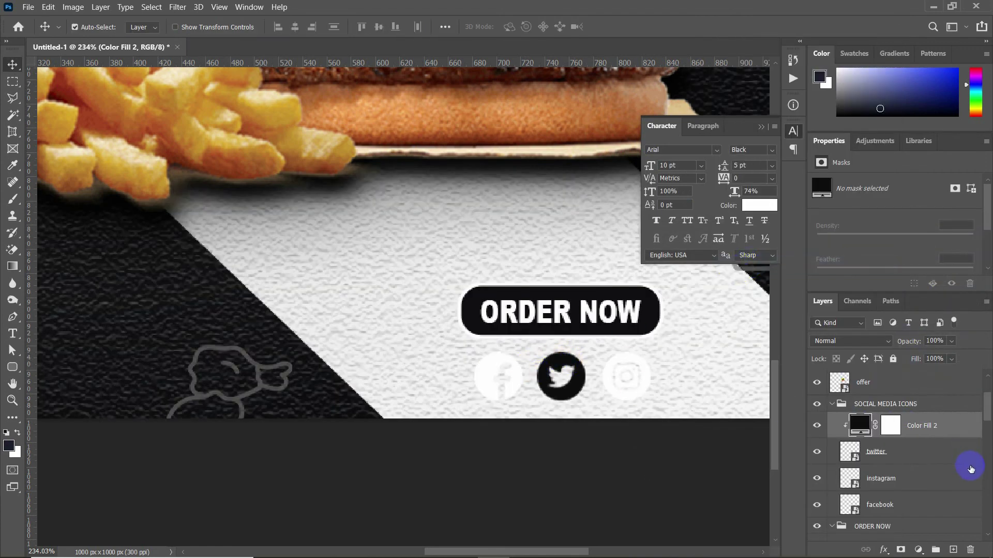
left_click_drag(926, 431, 879, 407)
right_click(879, 407)
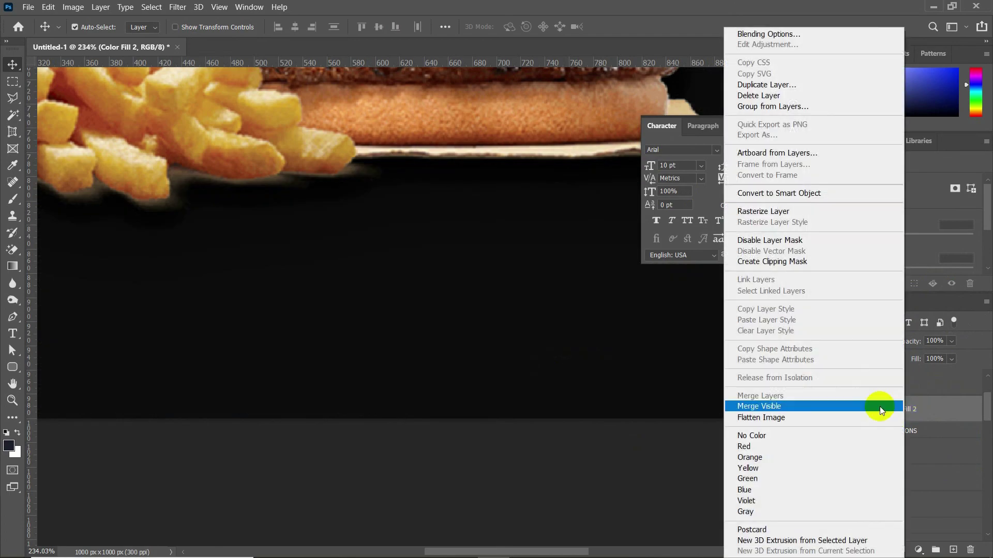
left_click(772, 262)
scroll(470, 496, "down", 3)
Collapse the SOCIAL MEDIA ICONS and ORDER NOW groups in the Layers panel
scroll(469, 495, "down", 3)
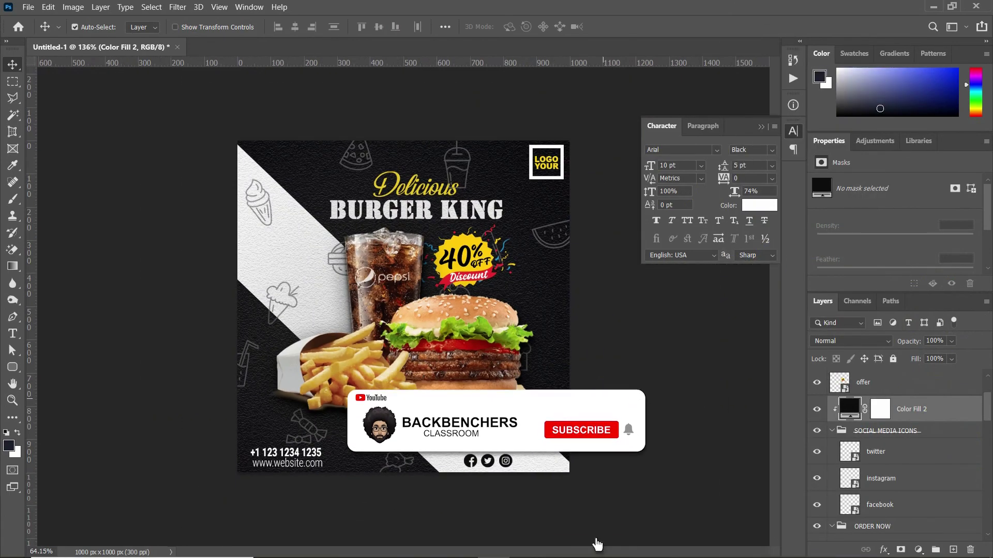
scroll(470, 495, "down", 3)
scroll(469, 495, "up", 3)
scroll(470, 491, "down", 3)
scroll(474, 490, "down", 2)
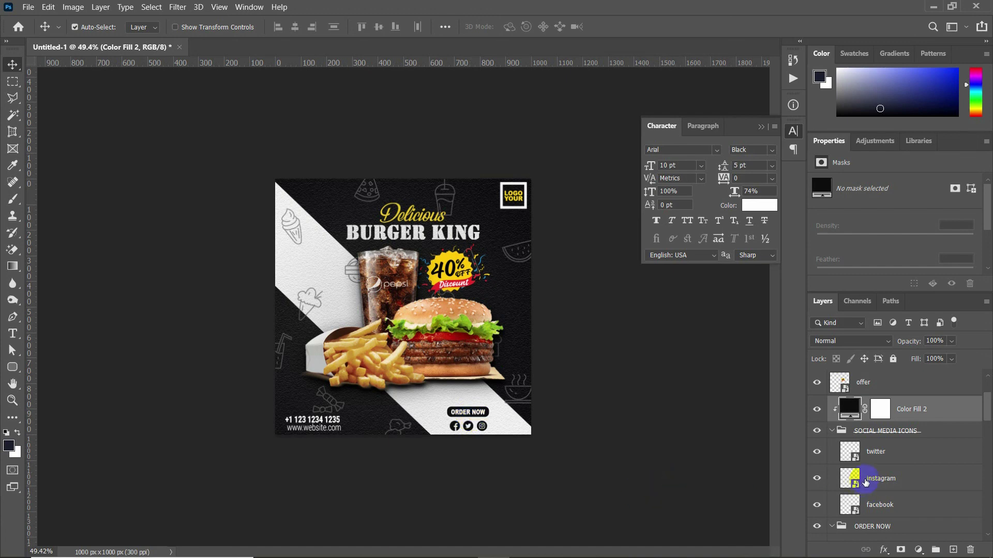
left_click(832, 431)
scroll(874, 507, "down", 3)
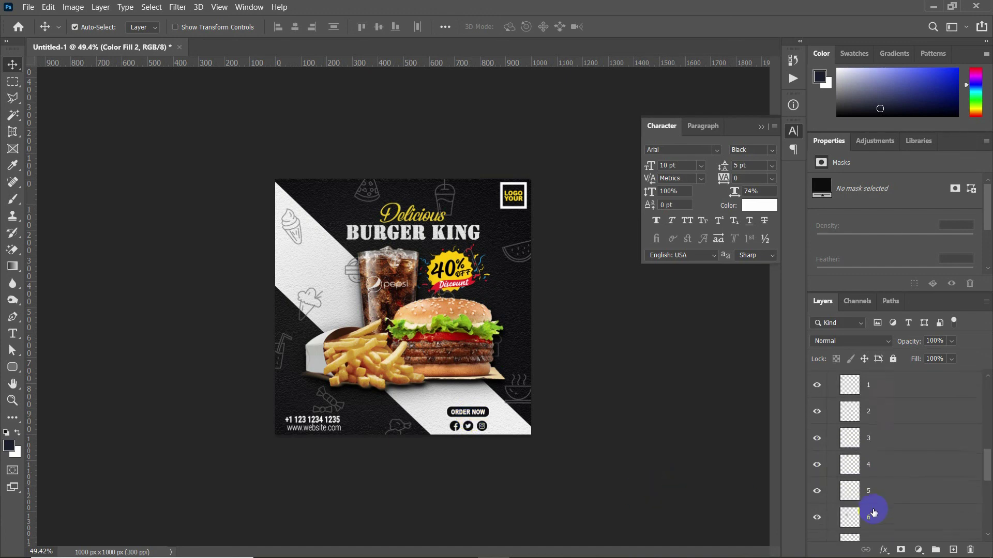
scroll(873, 510, "up", 5)
scroll(873, 509, "down", 2)
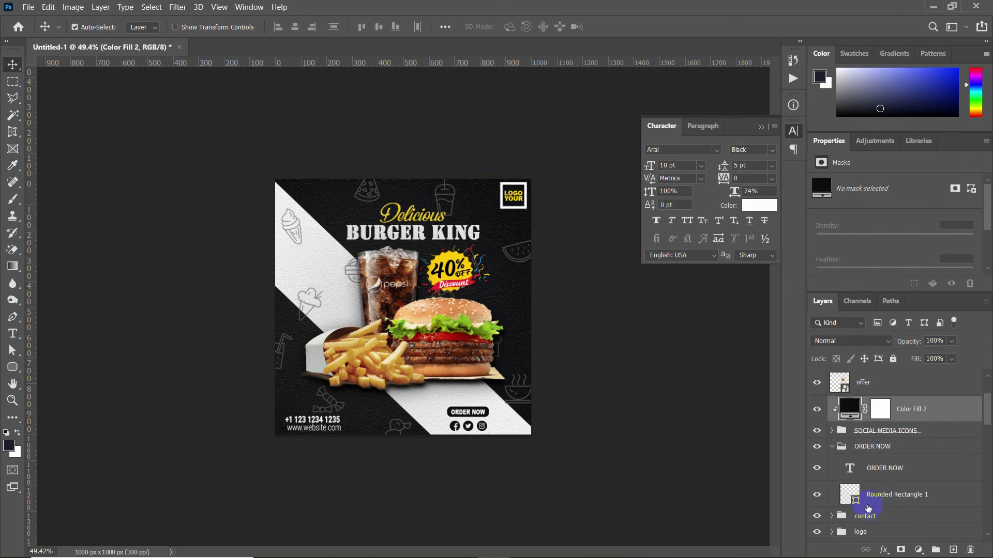
left_click(831, 452)
scroll(838, 455, "up", 3)
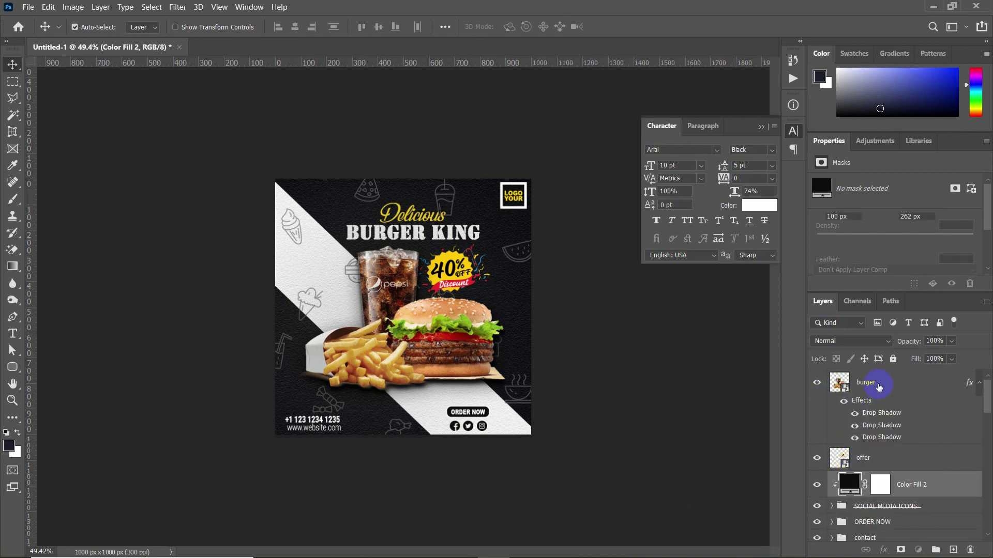
Hide the burger and 40% offer layers and add a new layer above Color Fill 2
left_click(841, 384)
left_click(817, 385)
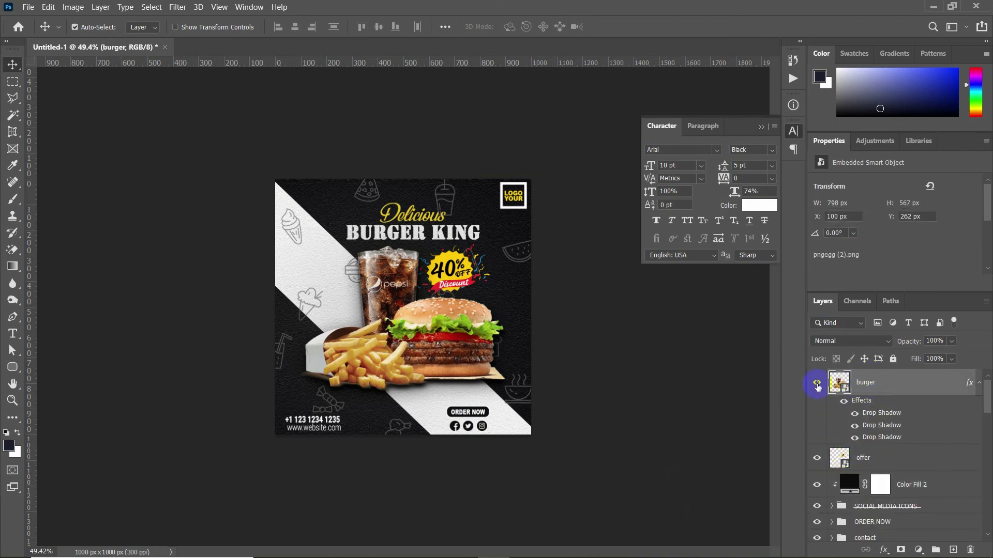
left_click(817, 386)
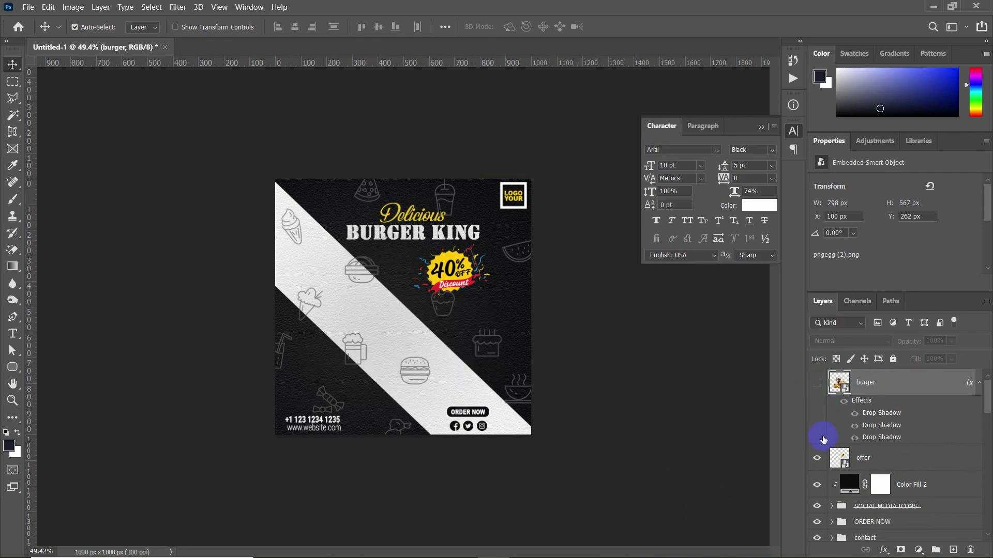
left_click(817, 459)
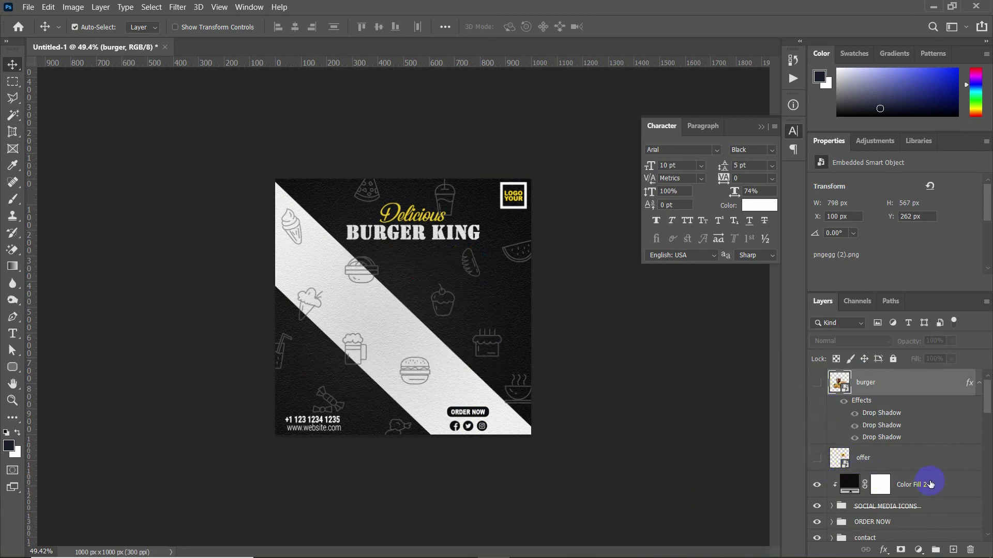
left_click(928, 485)
left_click(953, 550)
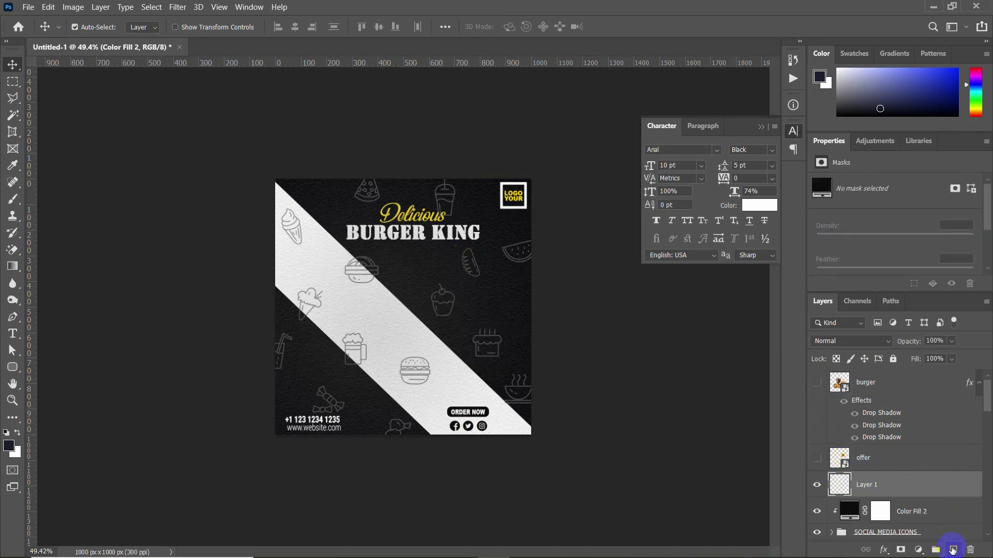
Drag texture.png from File Explorer onto the canvas and stretch it to 1000×1000 px
left_click(521, 541)
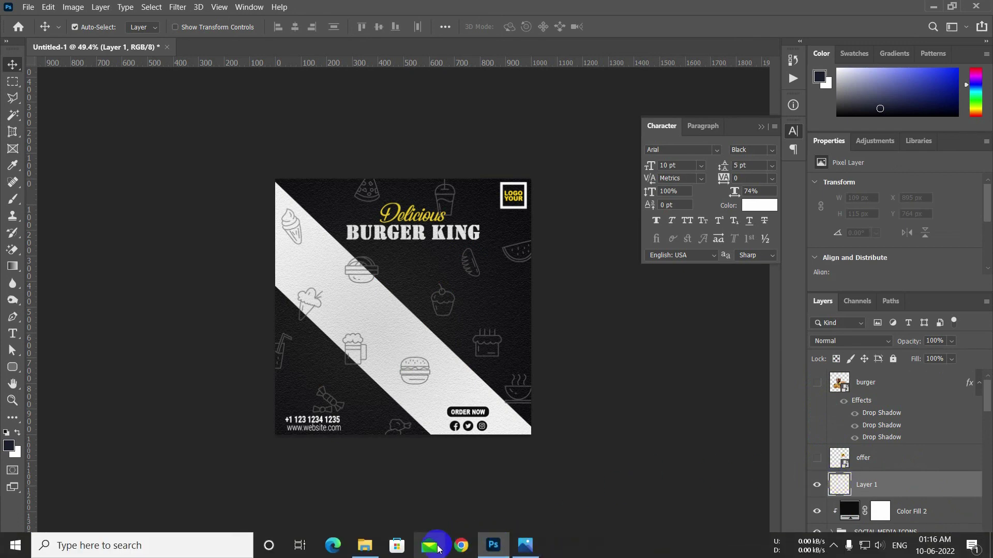
left_click(681, 381)
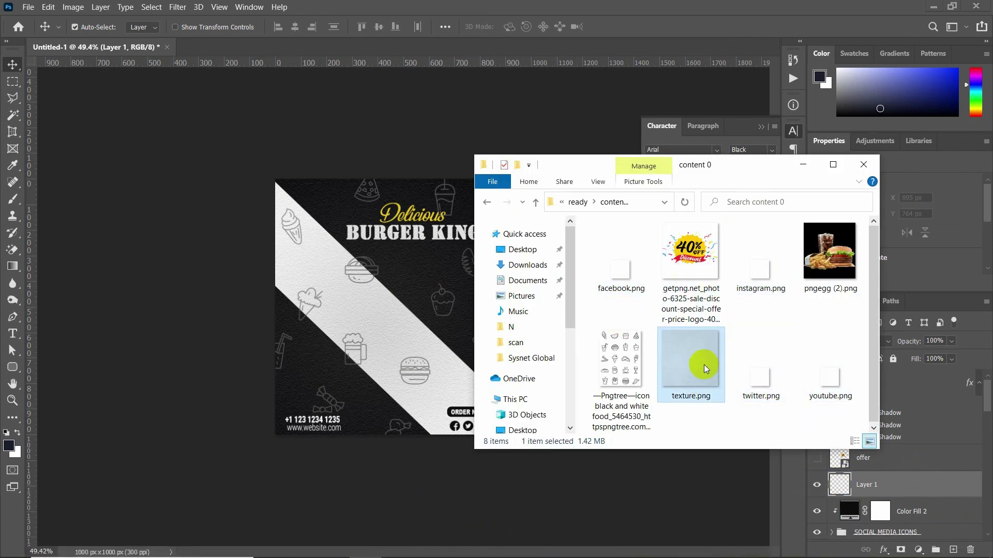
left_click_drag(691, 365, 374, 338)
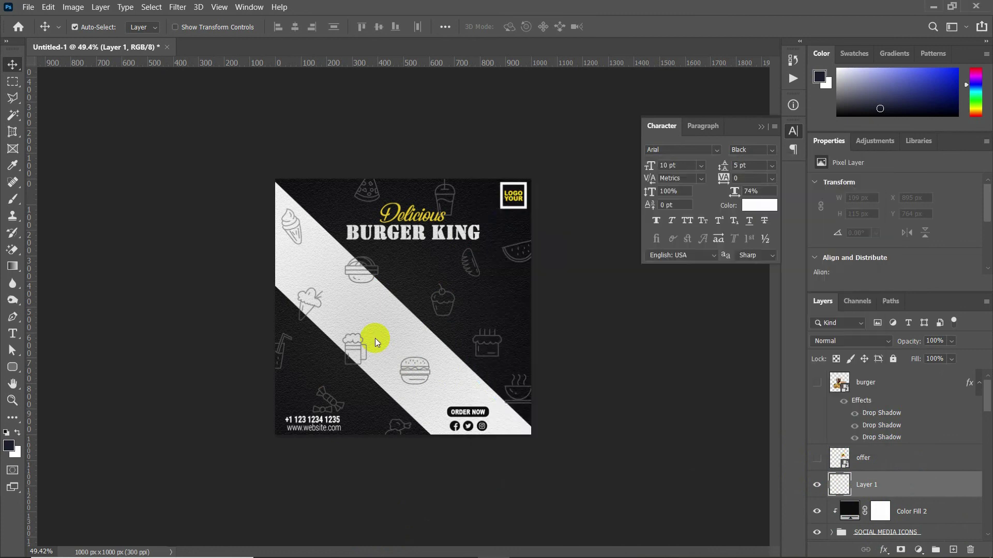
left_click_drag(275, 435, 275, 439)
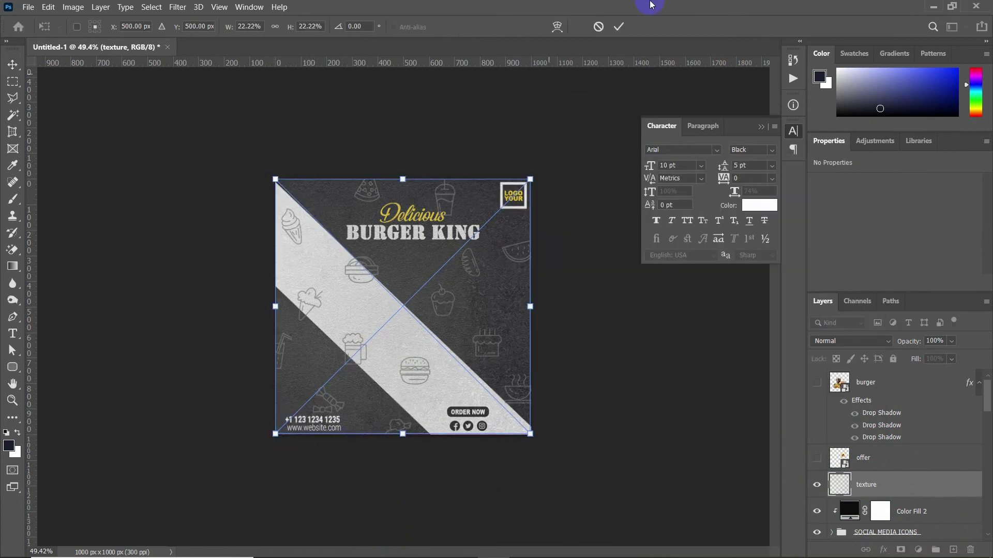
left_click(618, 26)
scroll(461, 261, "up", 2)
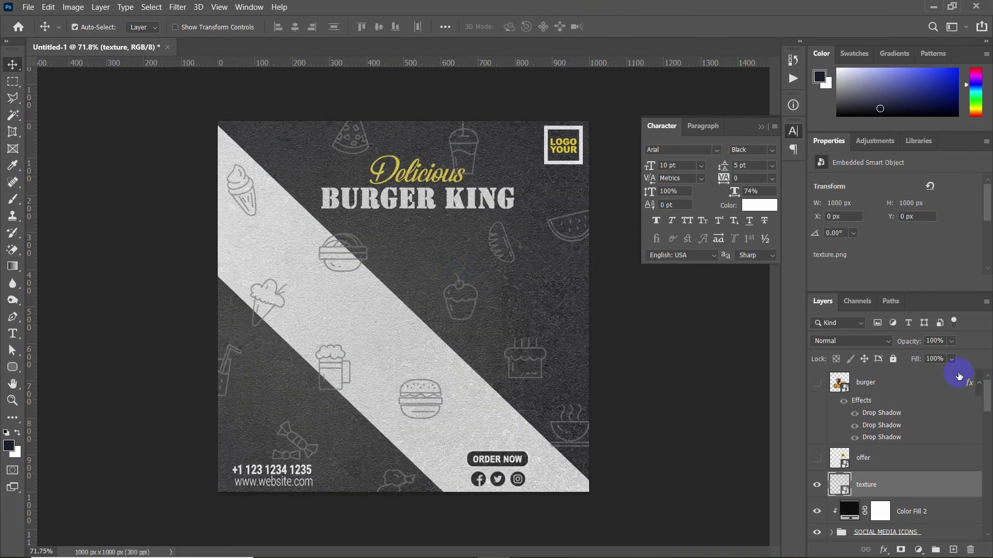
Set the texture layer to 82% fill and 97% opacity
left_click(952, 359)
mouse_move(962, 375)
left_mouse_down()
mouse_move(951, 377)
mouse_move(965, 360)
left_mouse_up()
left_click(952, 341)
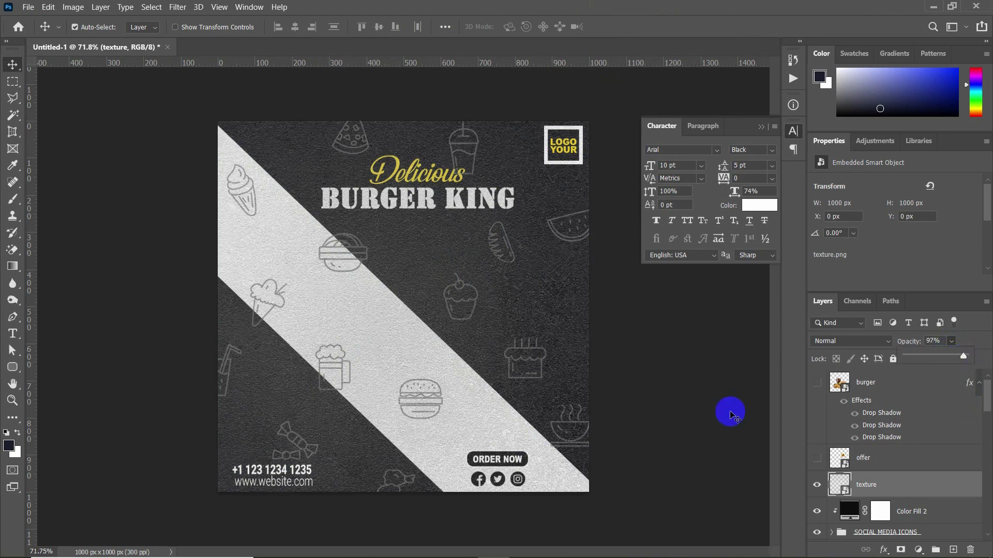
Make the burger meal and 40% offer badge visible again, then deselect layers
left_click(818, 384)
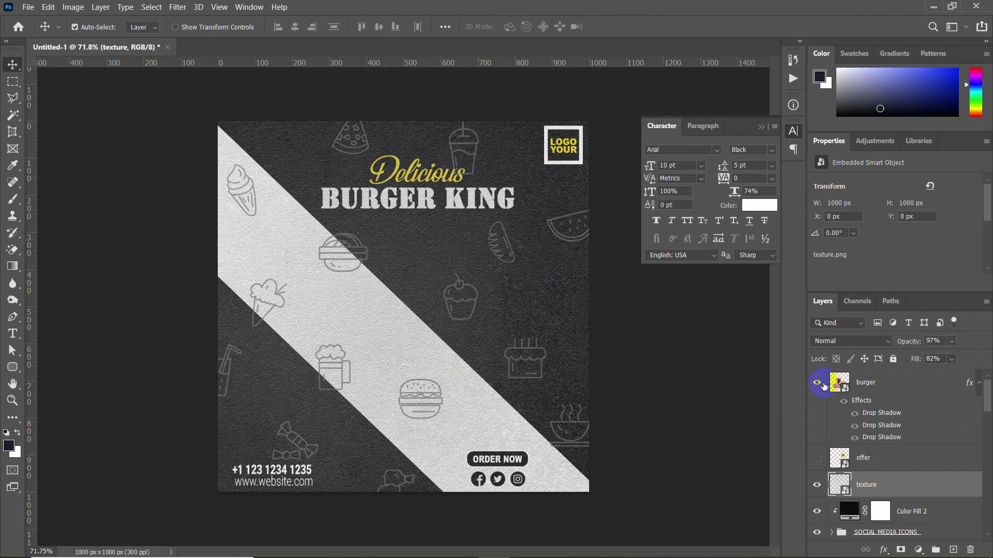
left_click(817, 459)
left_click(678, 383)
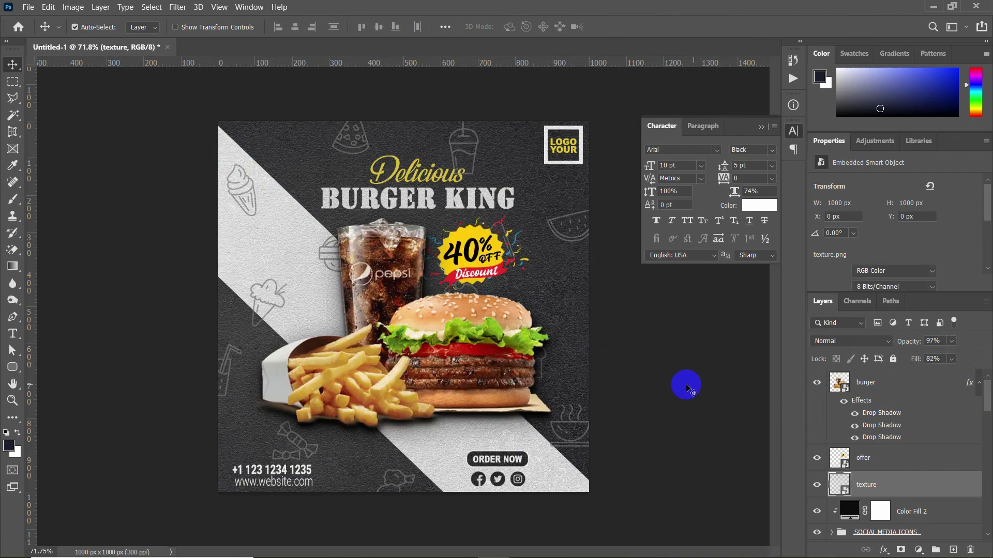
scroll(528, 344, "down", 3)
scroll(506, 337, "up", 1)
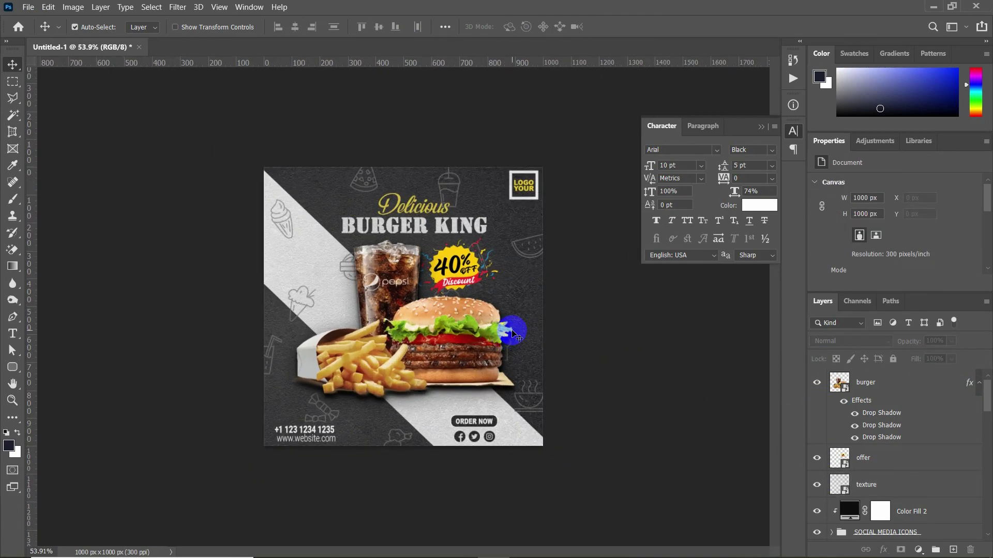